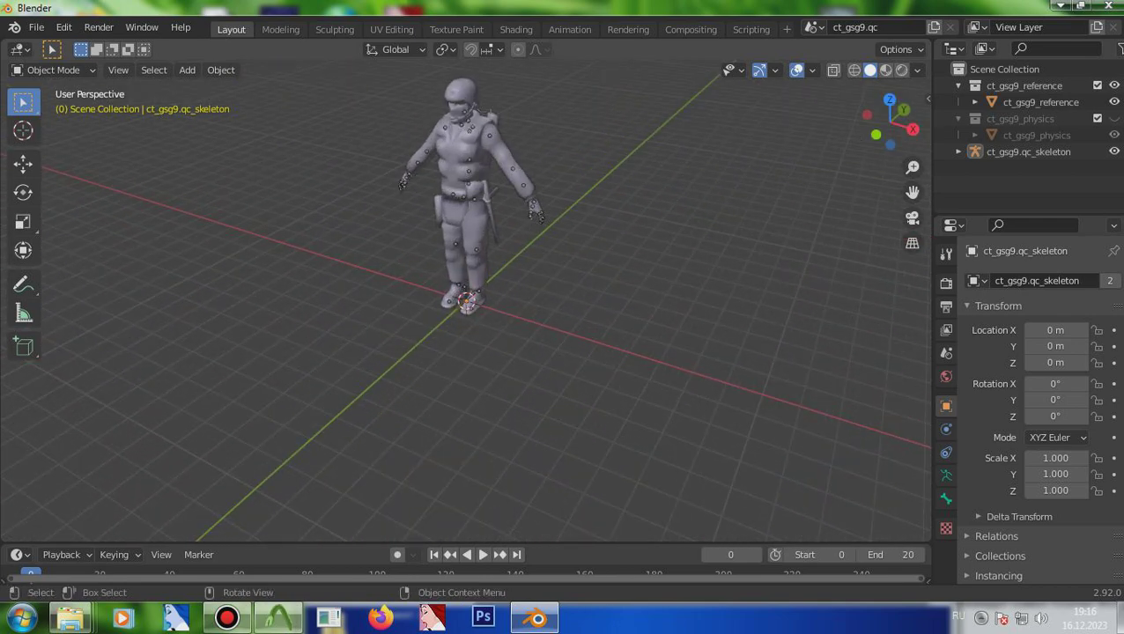
- Try importing Marine 1.smd as a Source Engine model onto the existing skeleton, and remove the imported mesh again
click(36, 28)
mouse_move(62, 250)
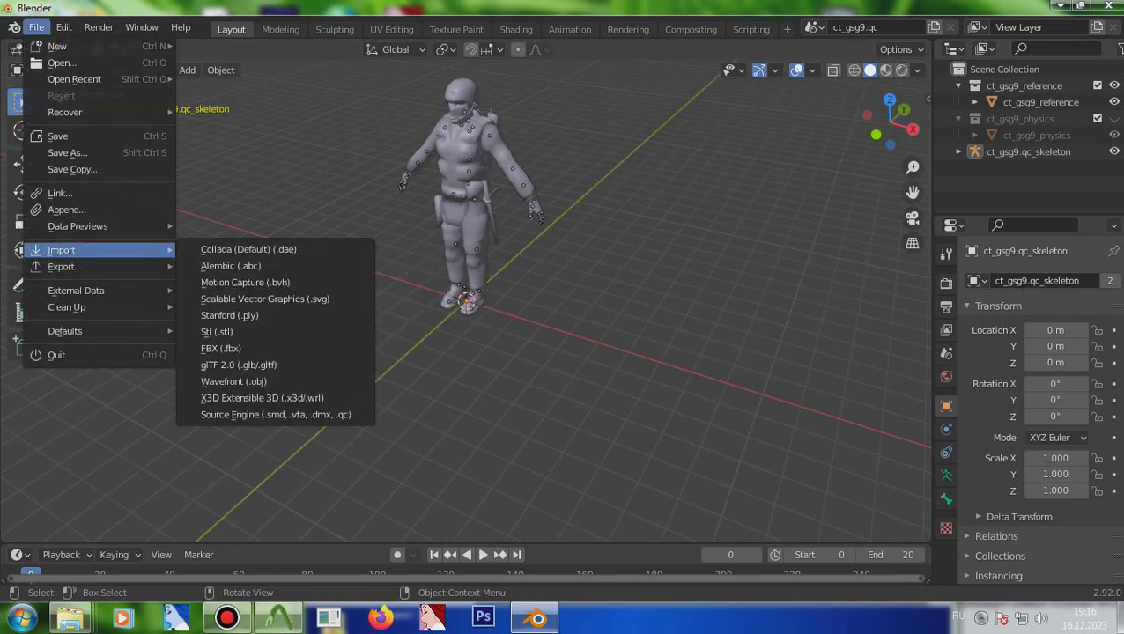
click(276, 414)
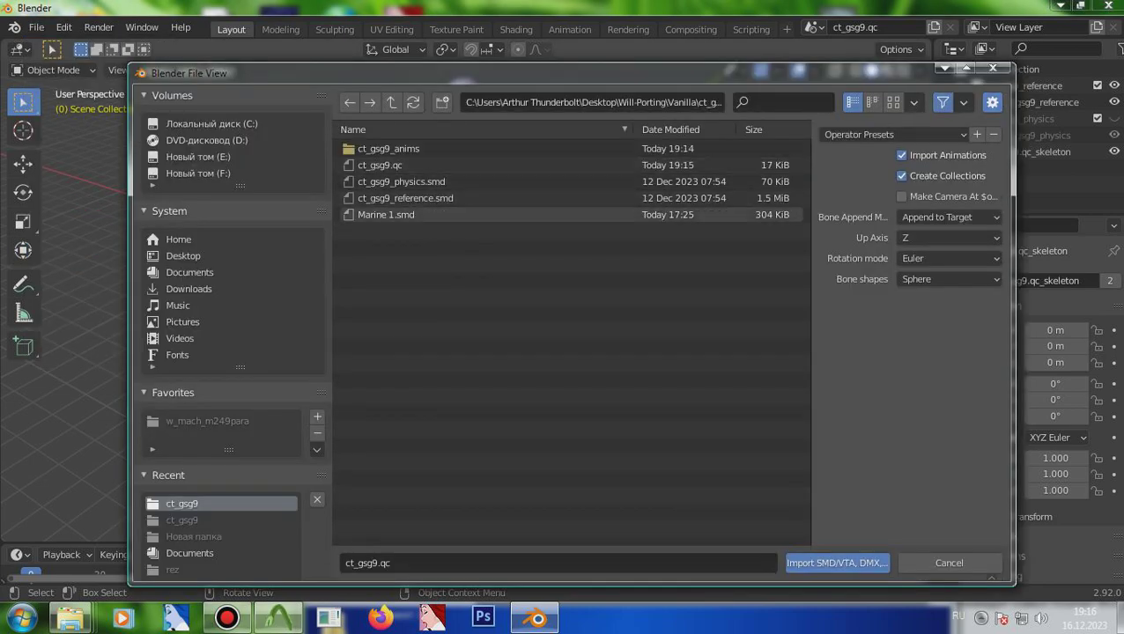
double_click(385, 214)
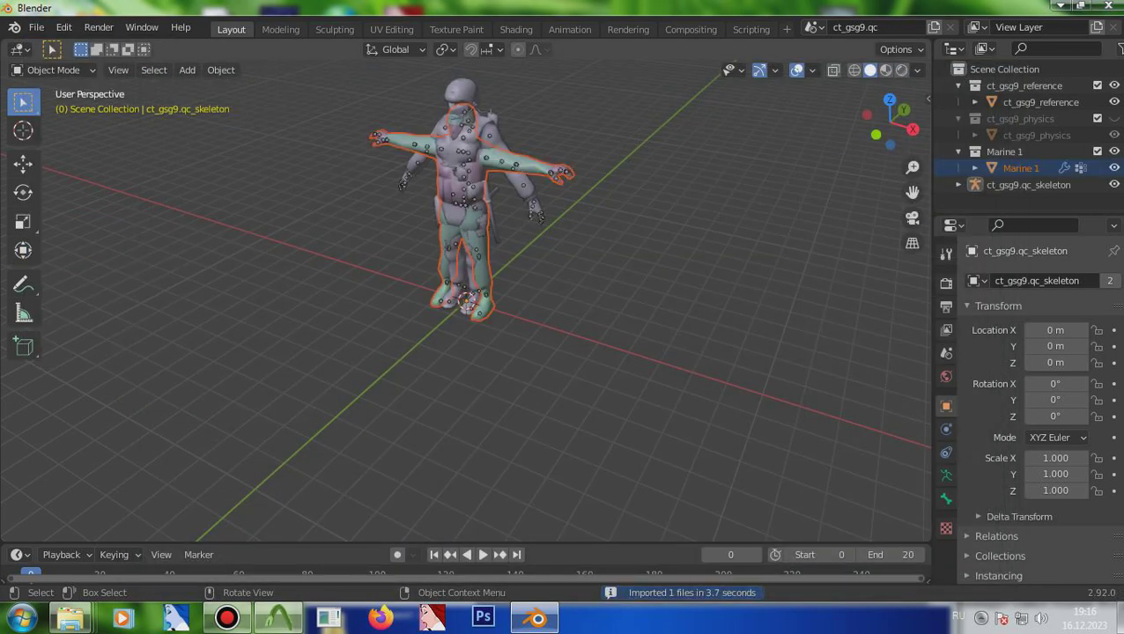
mouse_move(890, 124)
mouse_down()
mouse_move(891, 133)
mouse_move(892, 103)
mouse_move(890, 124)
mouse_up()
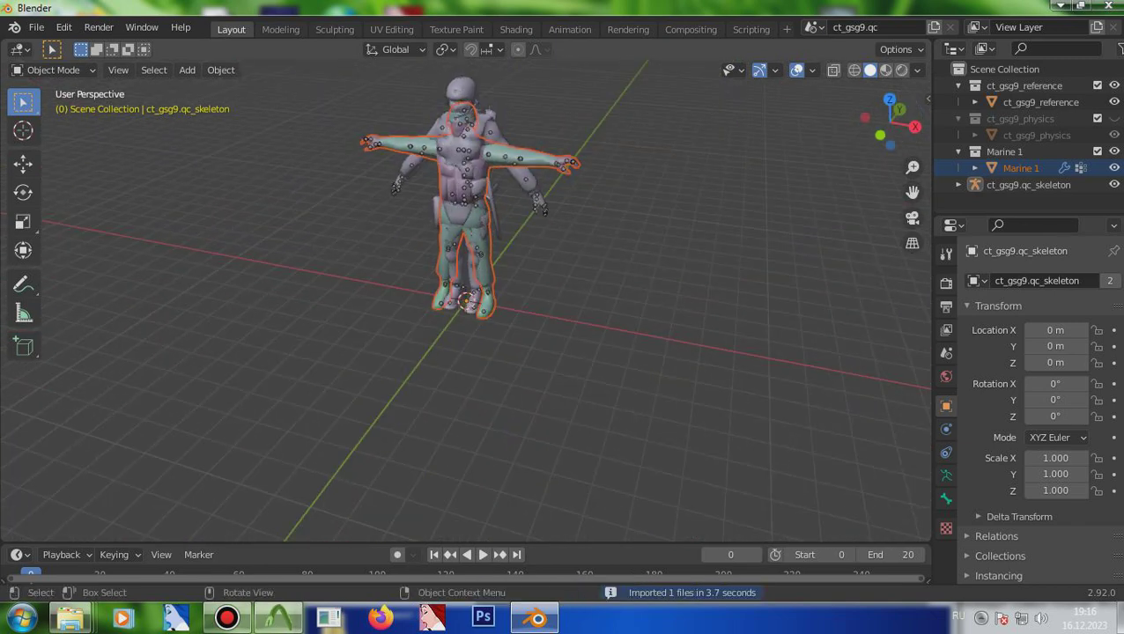
key(Delete)
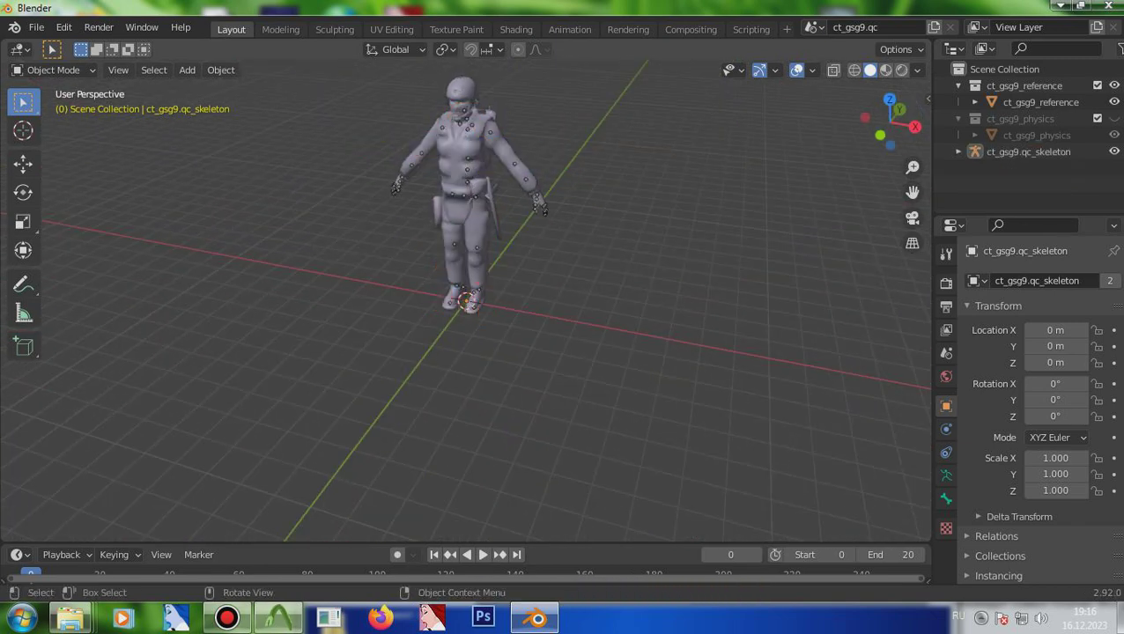
- Delete the ct_gsg9_reference and ct_gsg9_physics collections from the scene
click(899, 109)
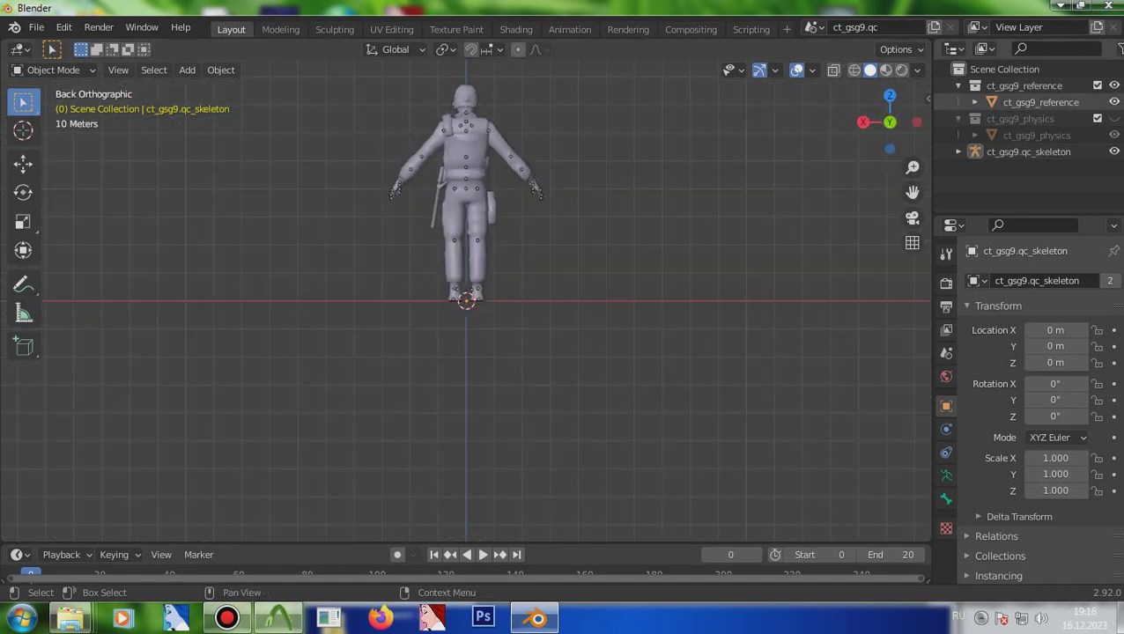
click(1023, 85)
drag(889, 123, 869, 146)
key(Delete)
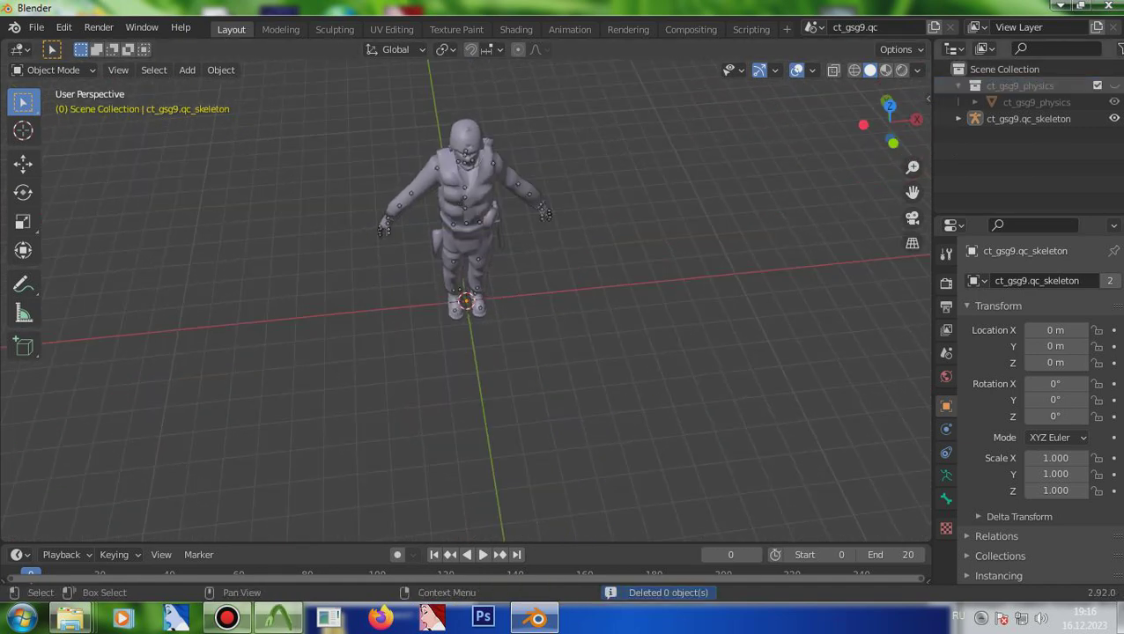
click(1021, 86)
key(Delete)
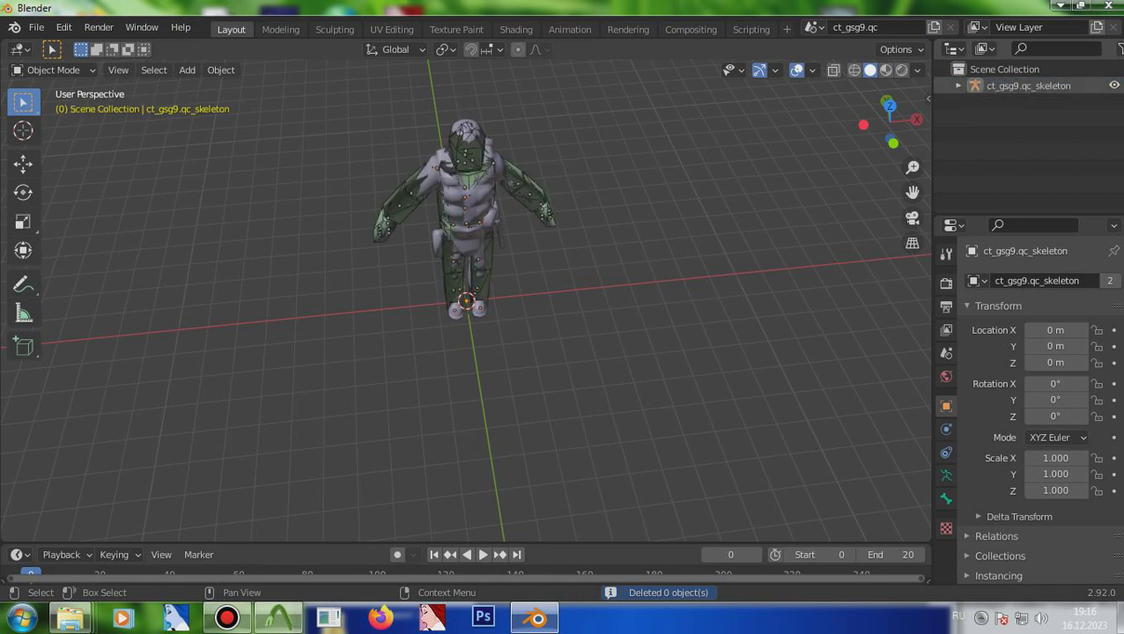
- Expand ct_gsg9.qc_skeleton and delete its ct_gsg9_physics and ct_gsg9_reference meshes, keeping only the armature
key(Right)
key(Down)
key(Down)
key(Down)
key(Down)
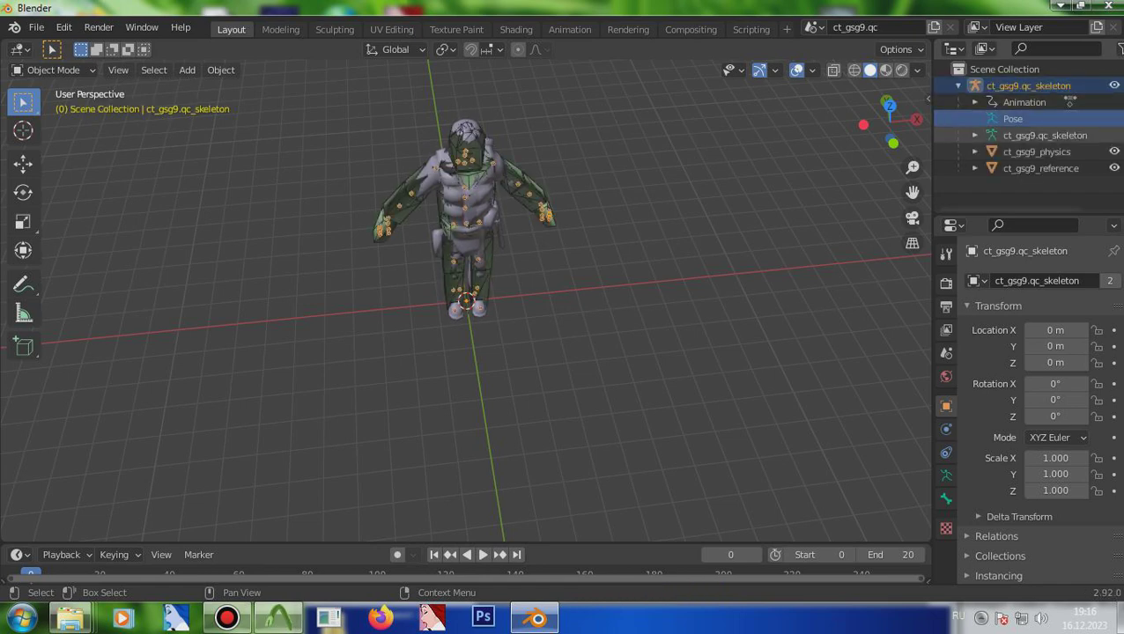
key(Delete)
click(1039, 151)
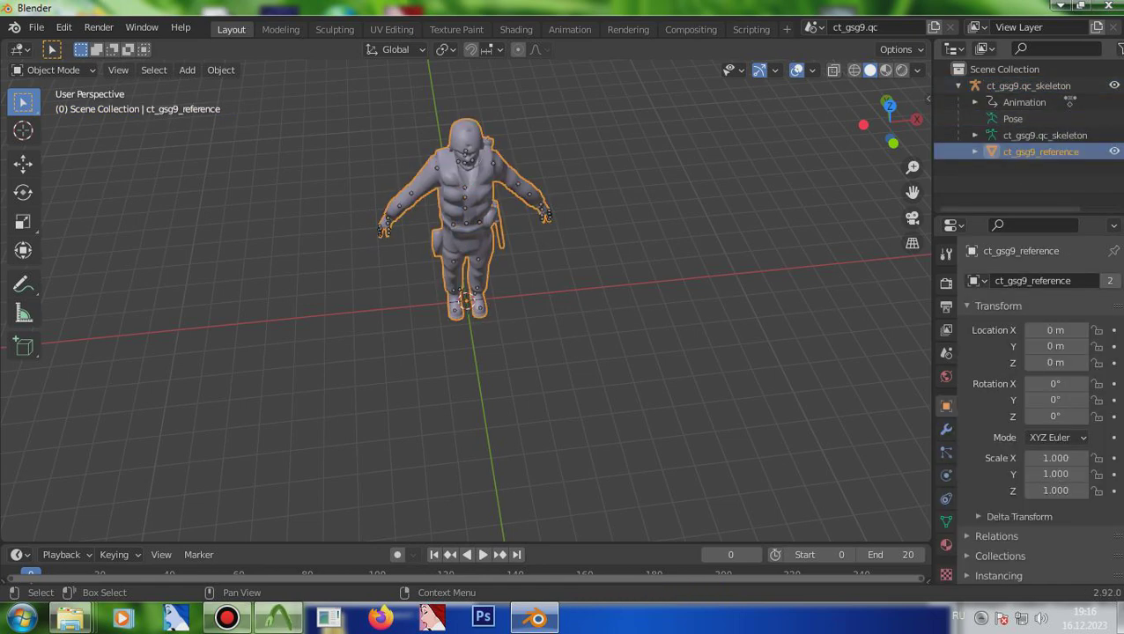
key(Delete)
drag(891, 123, 881, 123)
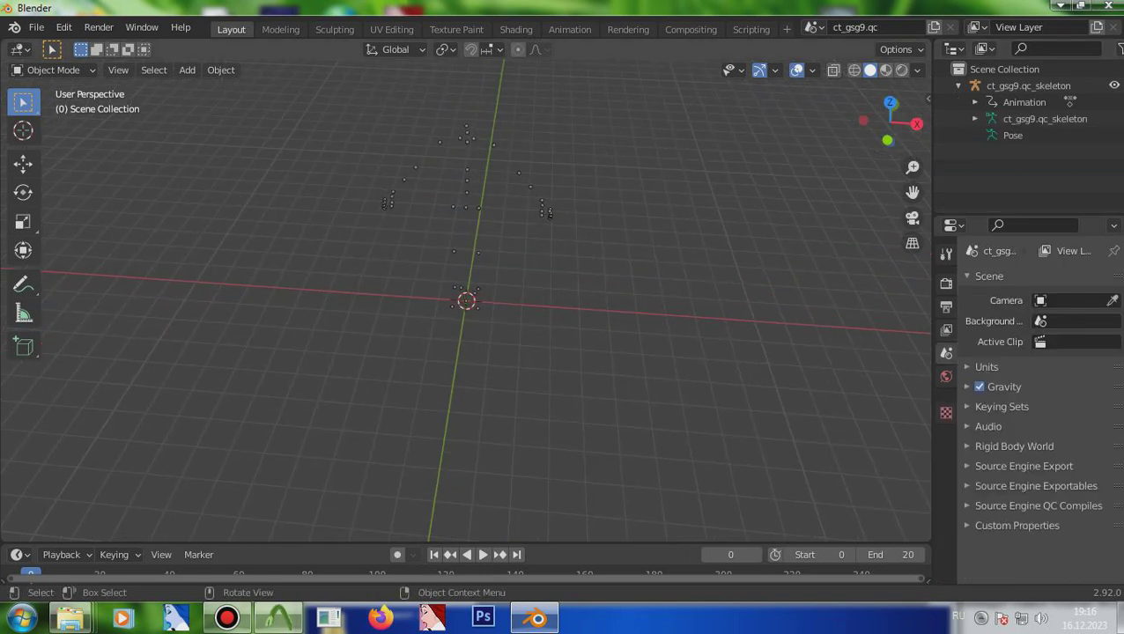
- Import Marine 1.smd as a Source Engine model with bones appended to the target skeleton
click(36, 27)
mouse_move(62, 250)
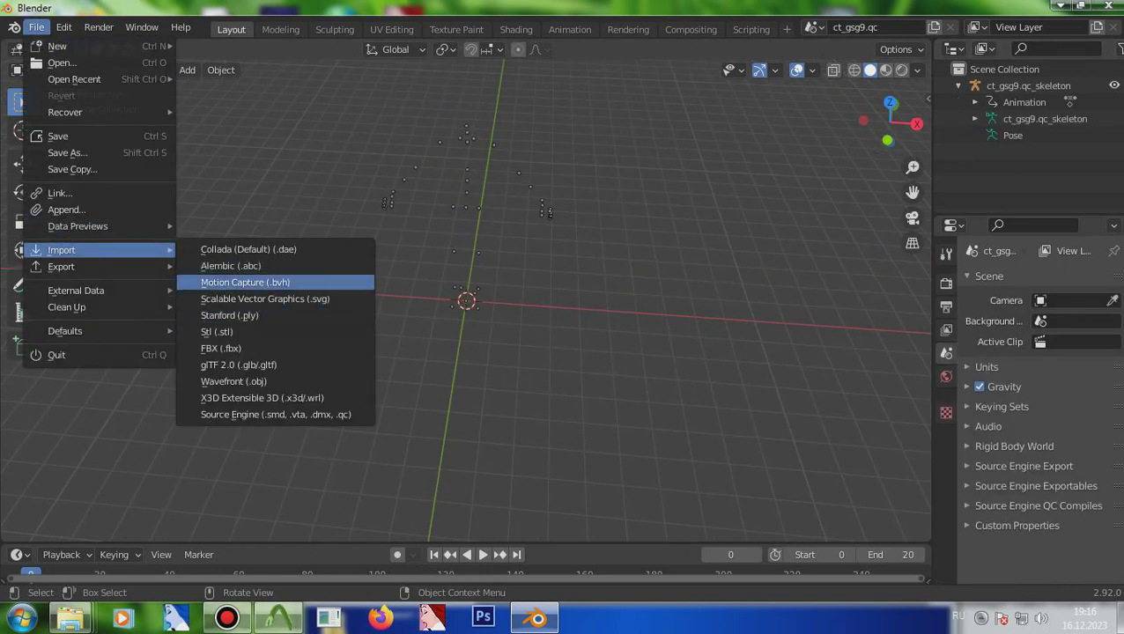
click(276, 414)
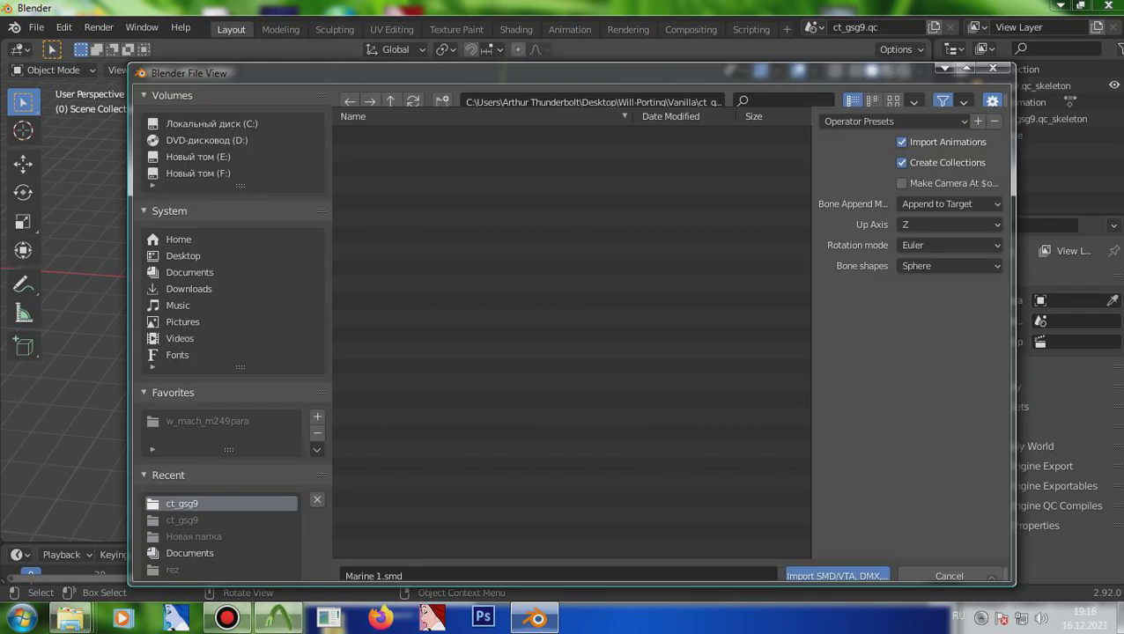
double_click(386, 214)
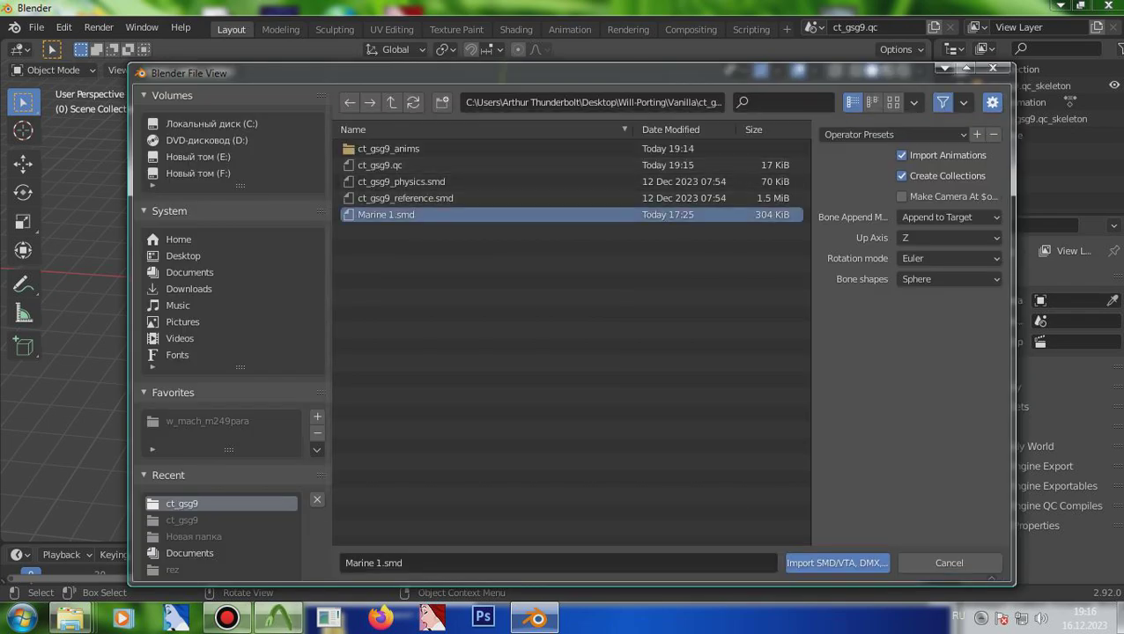
- Try moving the Marine 1 mesh out of its collection into ct_gsg9.qc_skeleton, and undo the move
drag(1013, 184, 1045, 169)
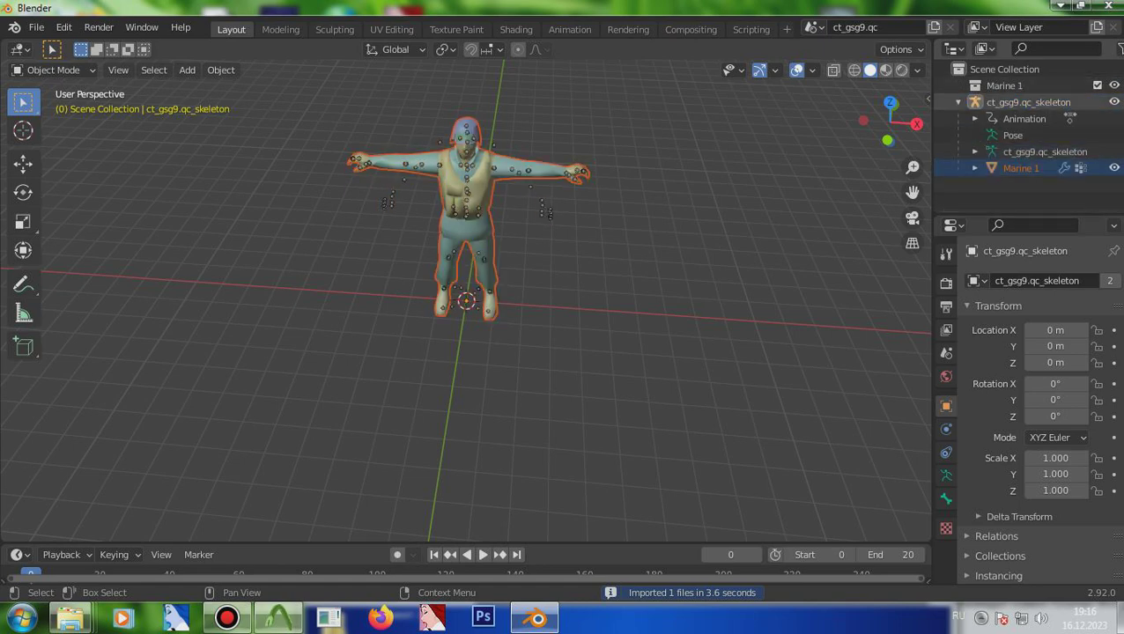
key(ctrl+z)
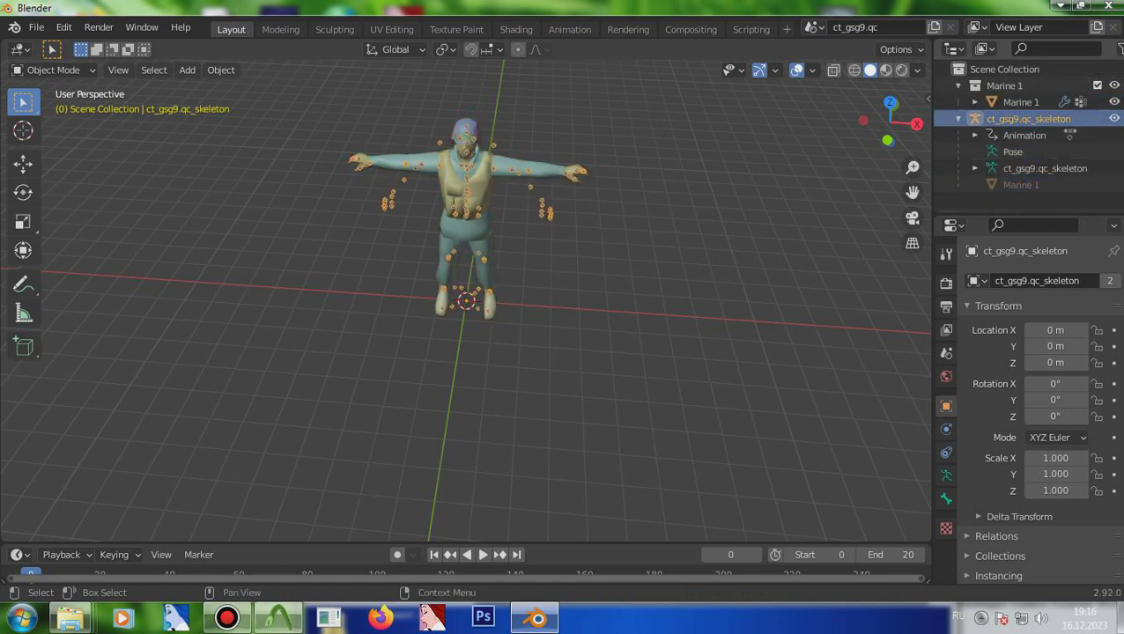
key(ctrl+z)
key(ctrl+z)
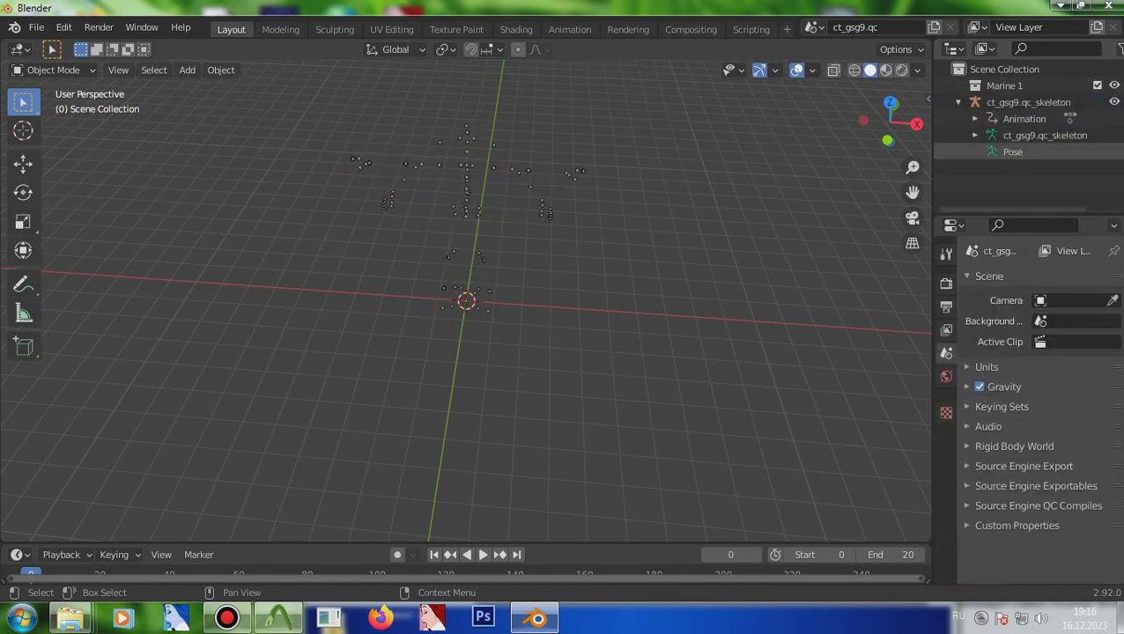
key(ctrl+shift+z)
key(ctrl+shift+z)
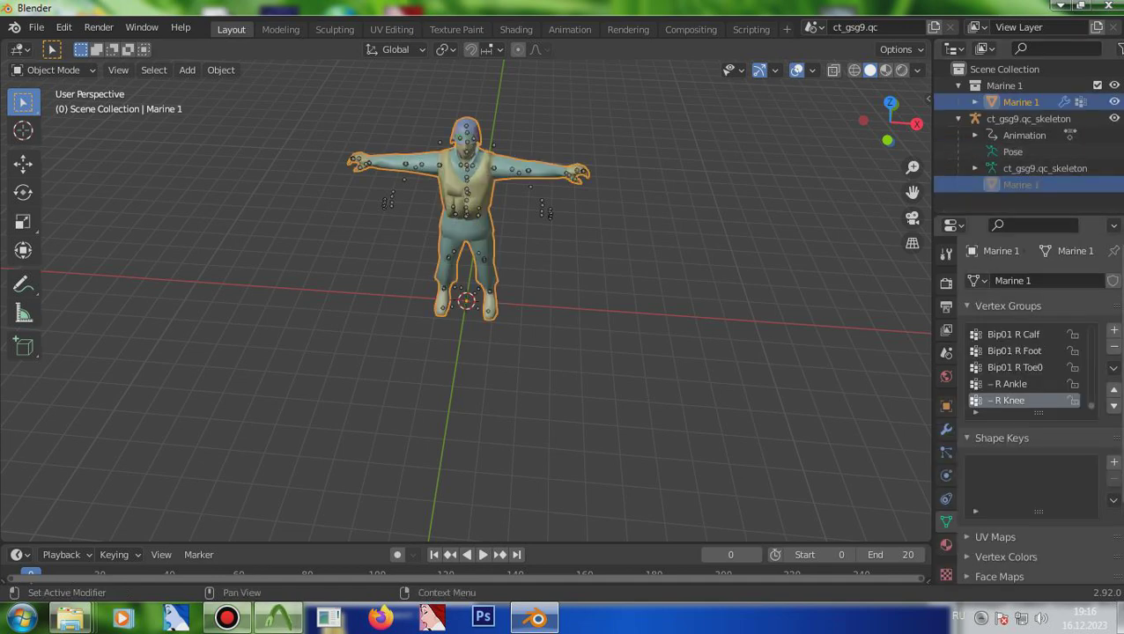
- Delete all vertex groups from the Marine 1 mesh and remove its modifier
click(1113, 367)
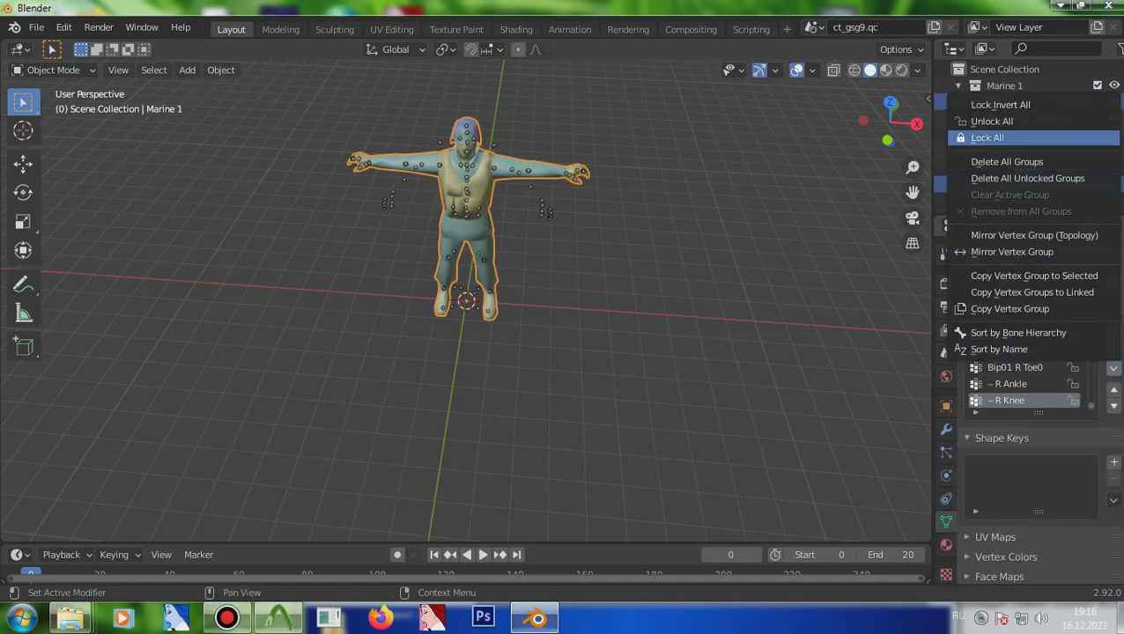
click(1006, 161)
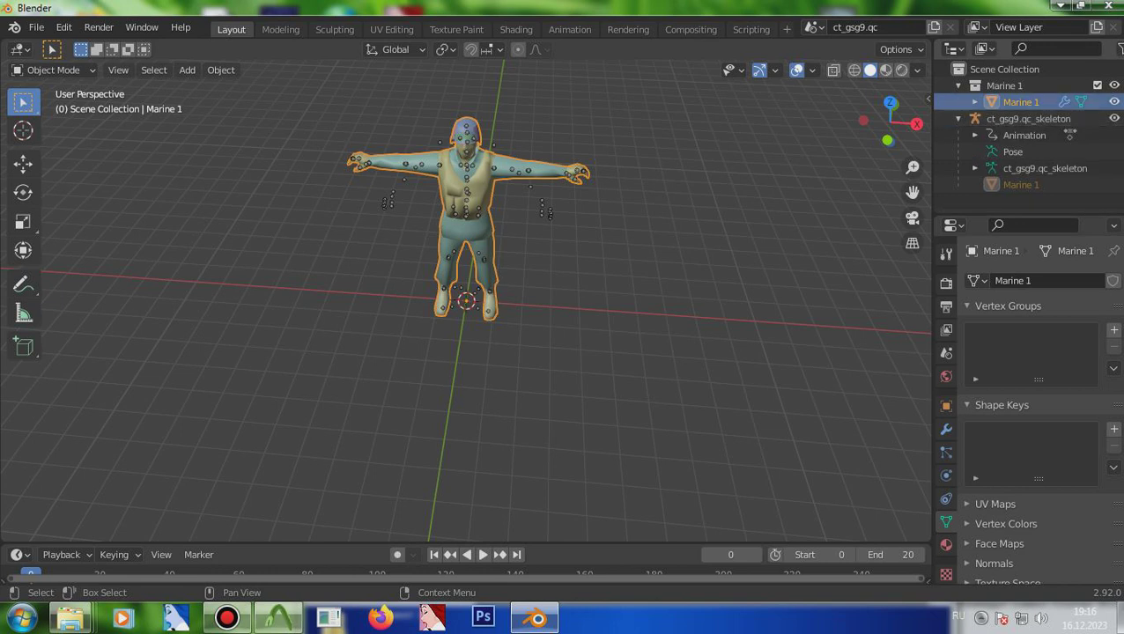
click(975, 102)
click(946, 429)
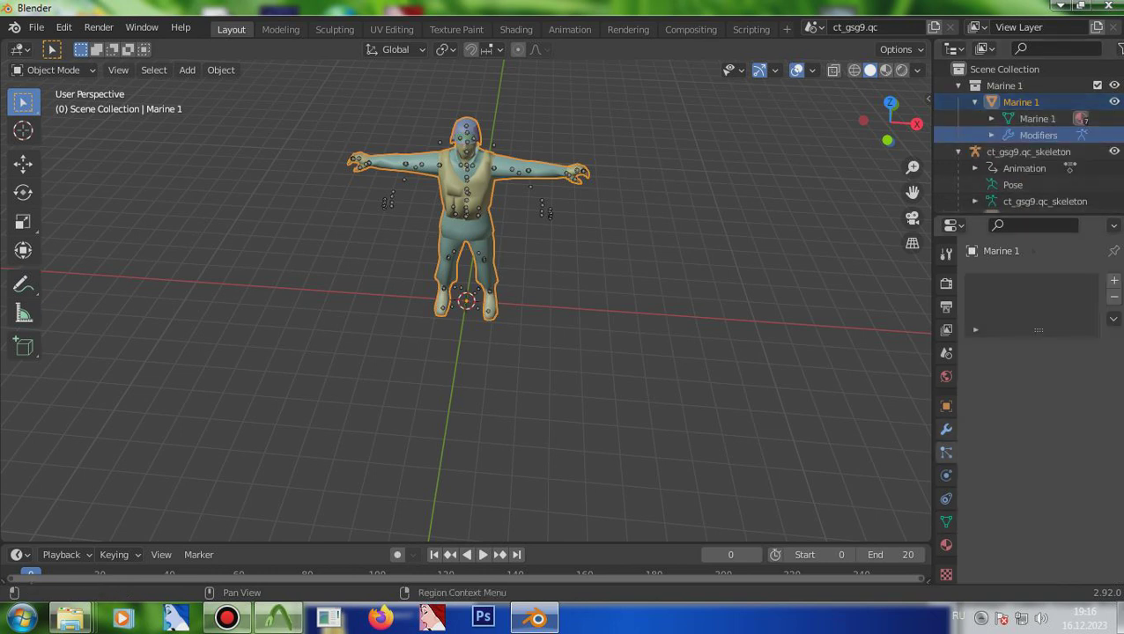
key(ctrl+x)
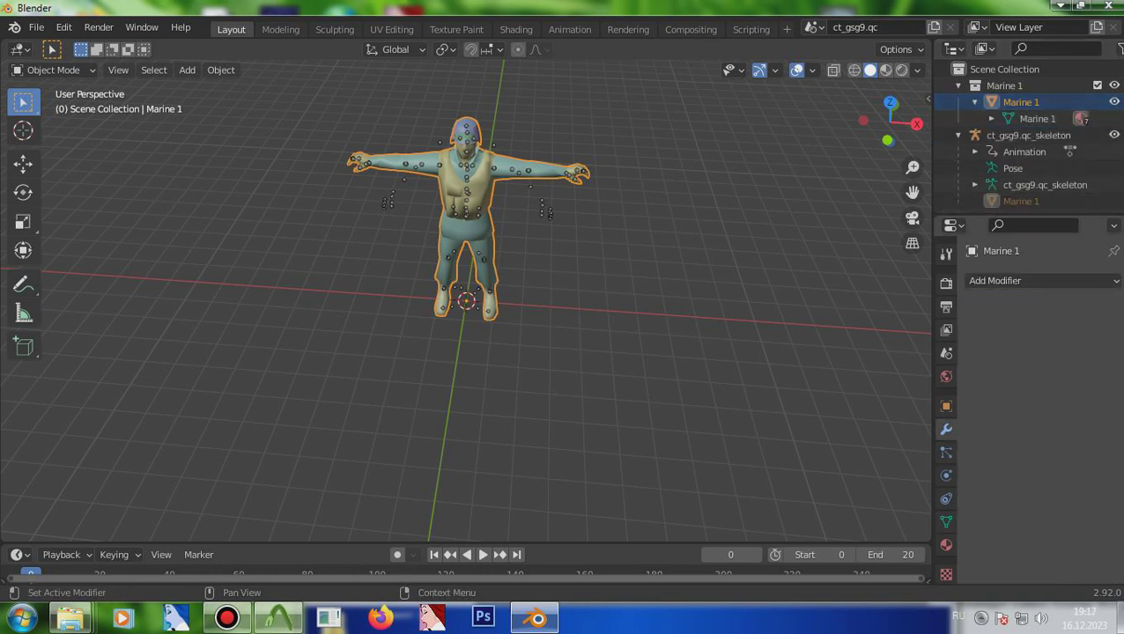
- Try deleting ct_gsg9.qc_skeleton, and undo the deletion
click(1037, 118)
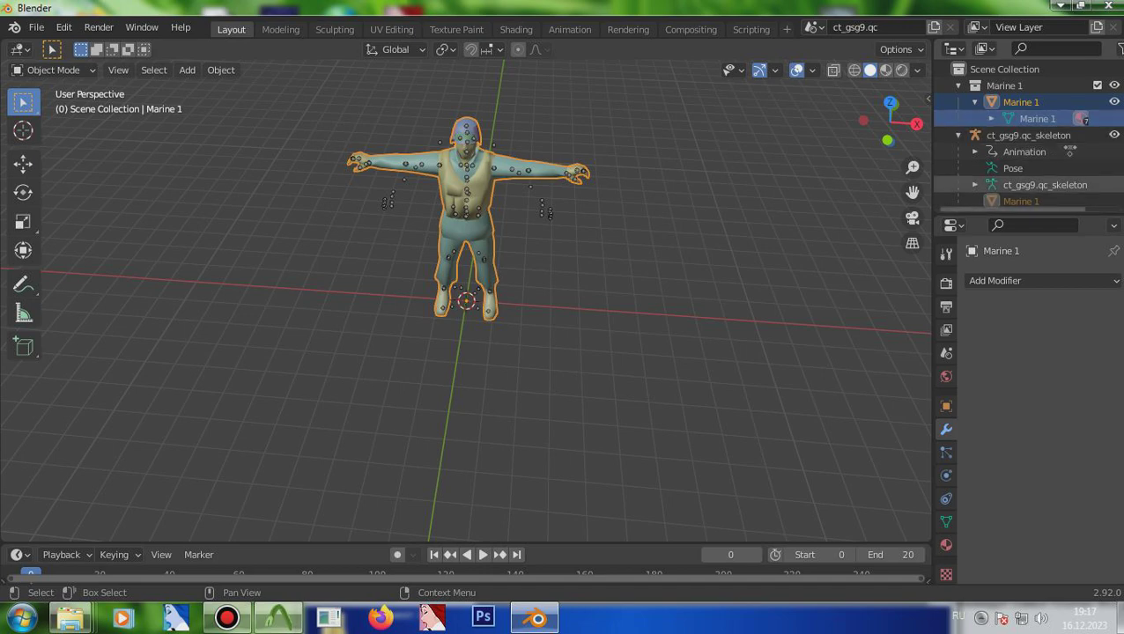
click(1044, 184)
scroll(1022, 141, down, 2)
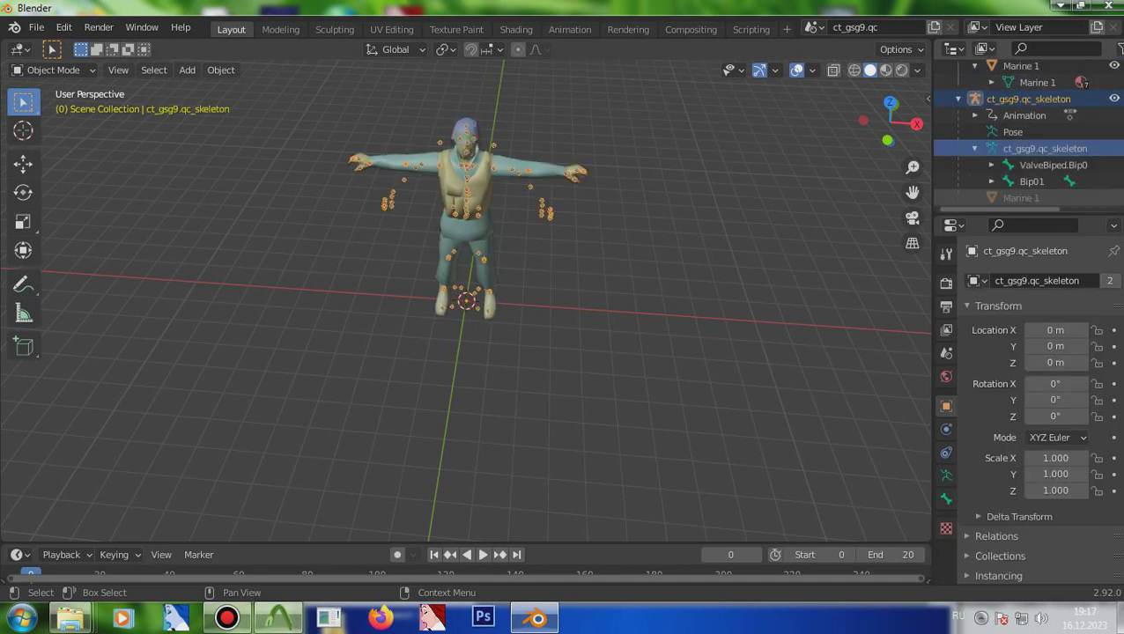
key(Delete)
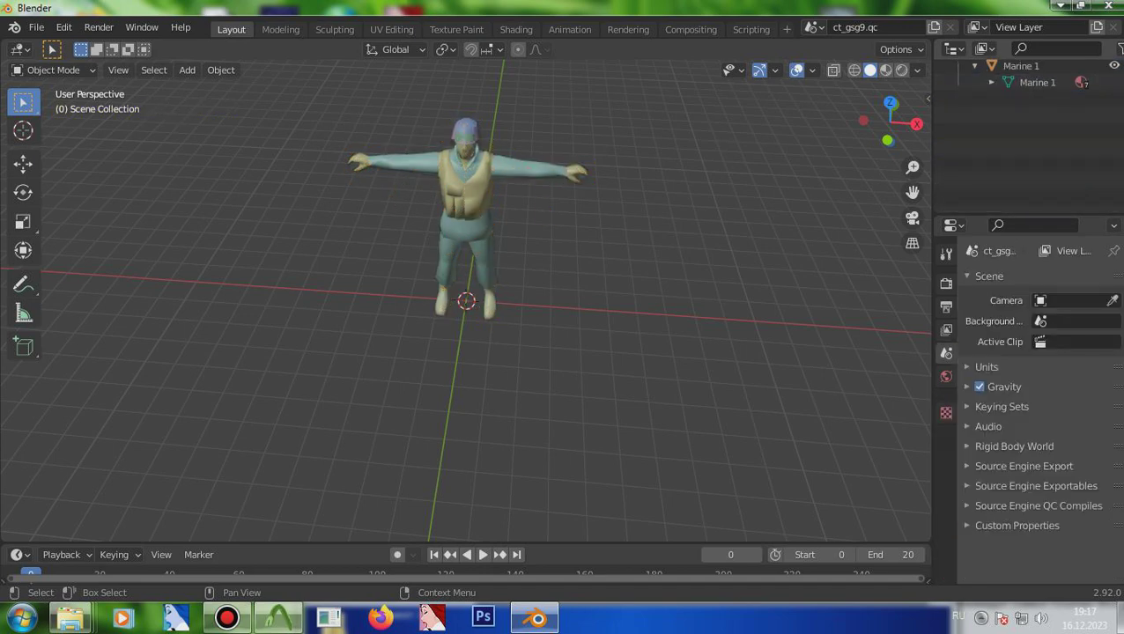
key(ctrl+z)
- Scale the Marine 1 mesh up slightly along Z, and widen it slightly along X
drag(890, 124, 844, 124)
scroll(467, 203, up, 2)
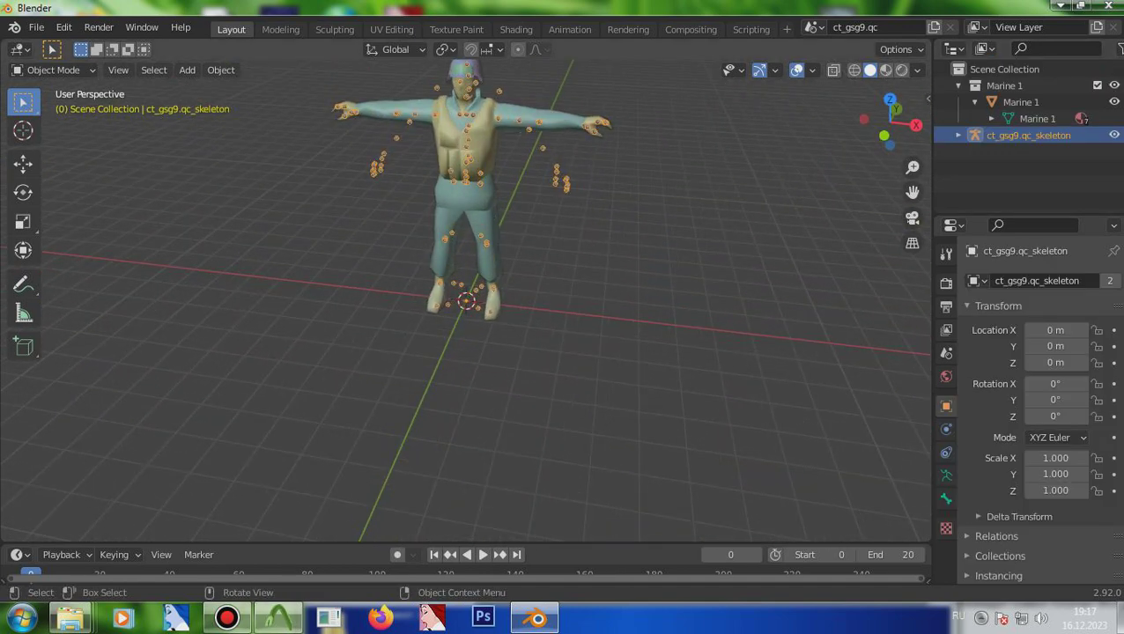
click(1021, 102)
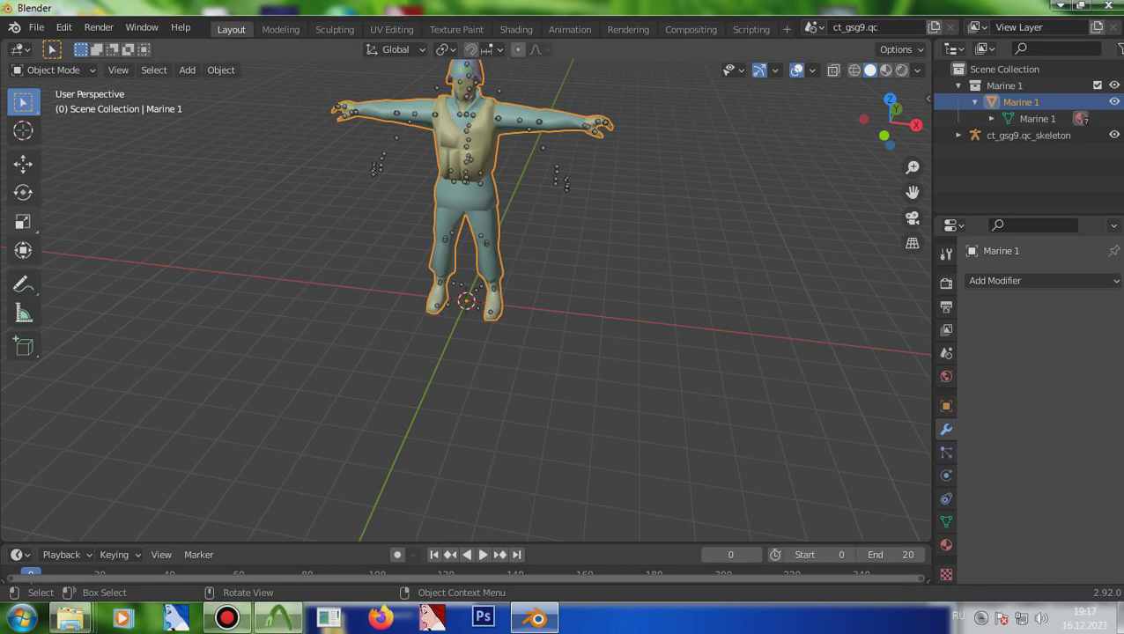
key(shift+space)
key(s)
mouse_move(465, 242)
mouse_down()
mouse_move(461, 233)
mouse_move(465, 242)
mouse_up()
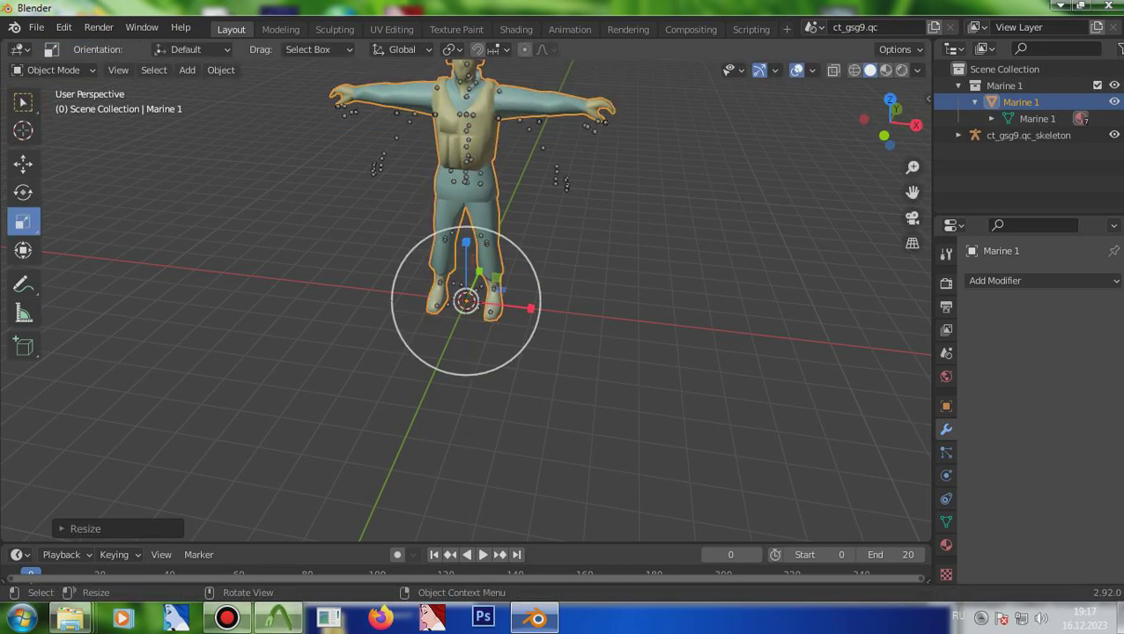
drag(531, 308, 538, 306)
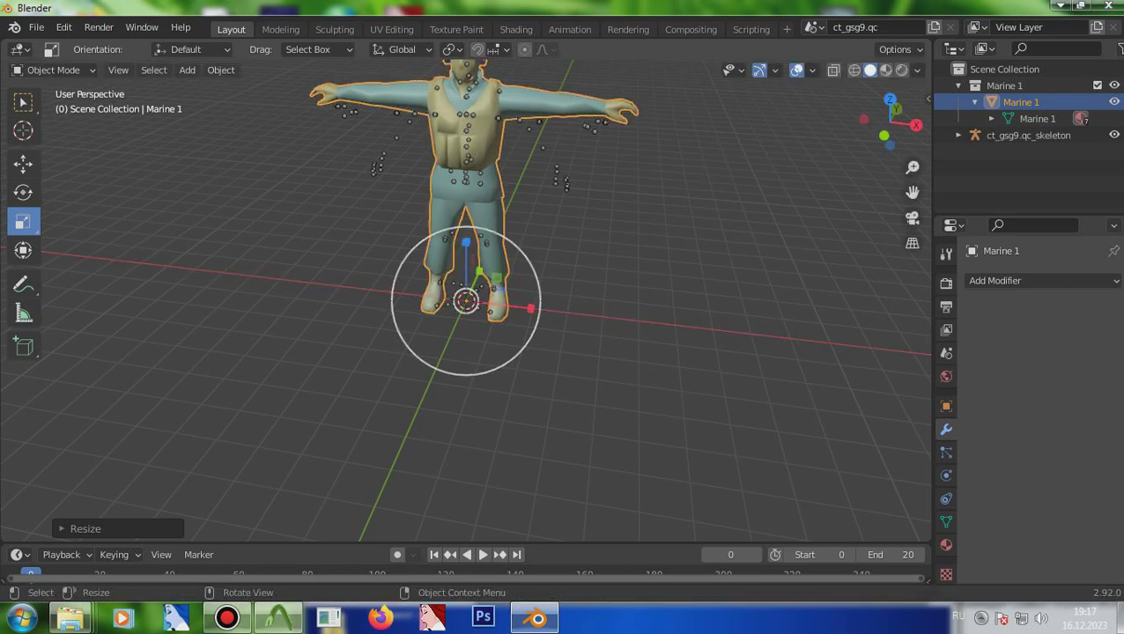
- In Edit Mode on the Marine 1 mesh, select the front and back vertices of the character's left arm
mouse_move(892, 123)
mouse_down()
mouse_move(907, 123)
mouse_move(881, 125)
mouse_move(905, 127)
mouse_move(891, 124)
mouse_up()
key(alt+a)
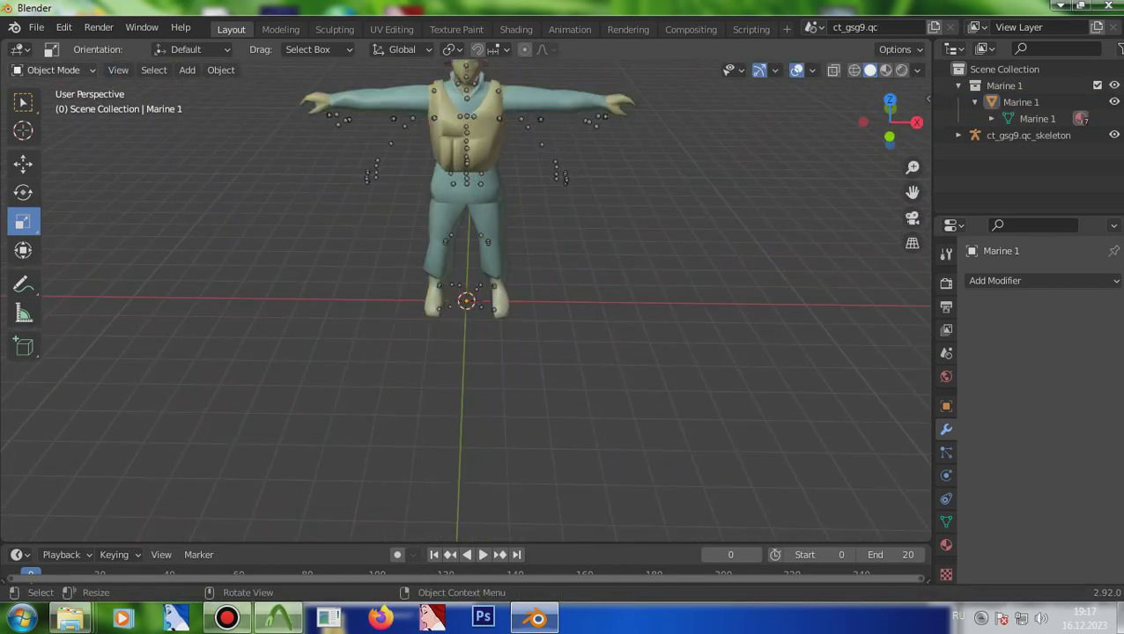
click(53, 69)
click(53, 106)
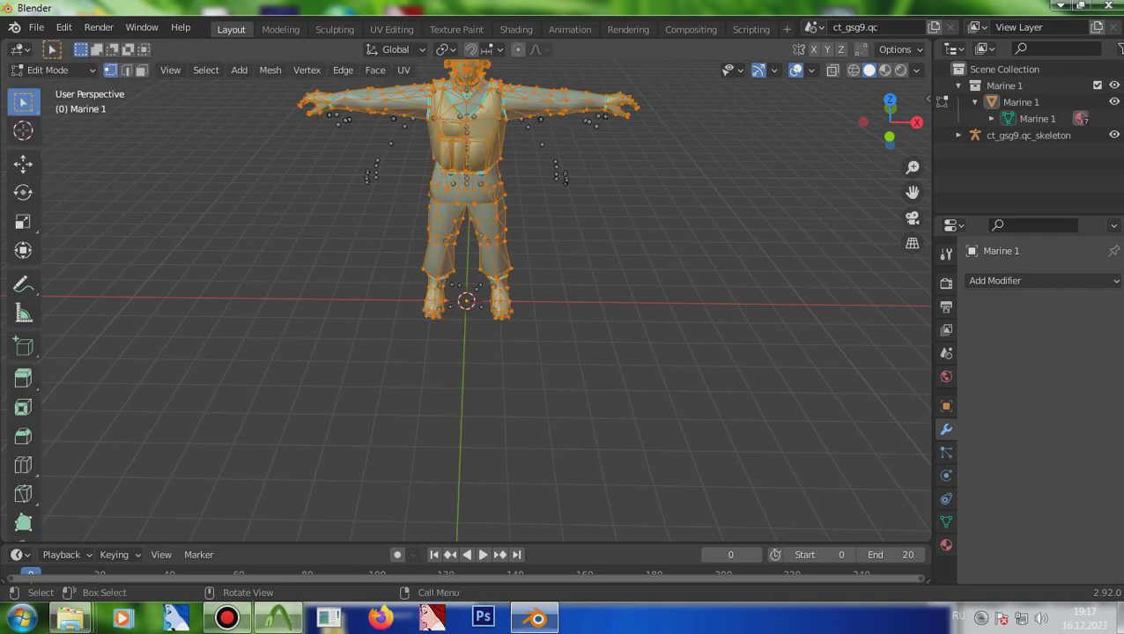
key(alt+a)
drag(545, 83, 673, 131)
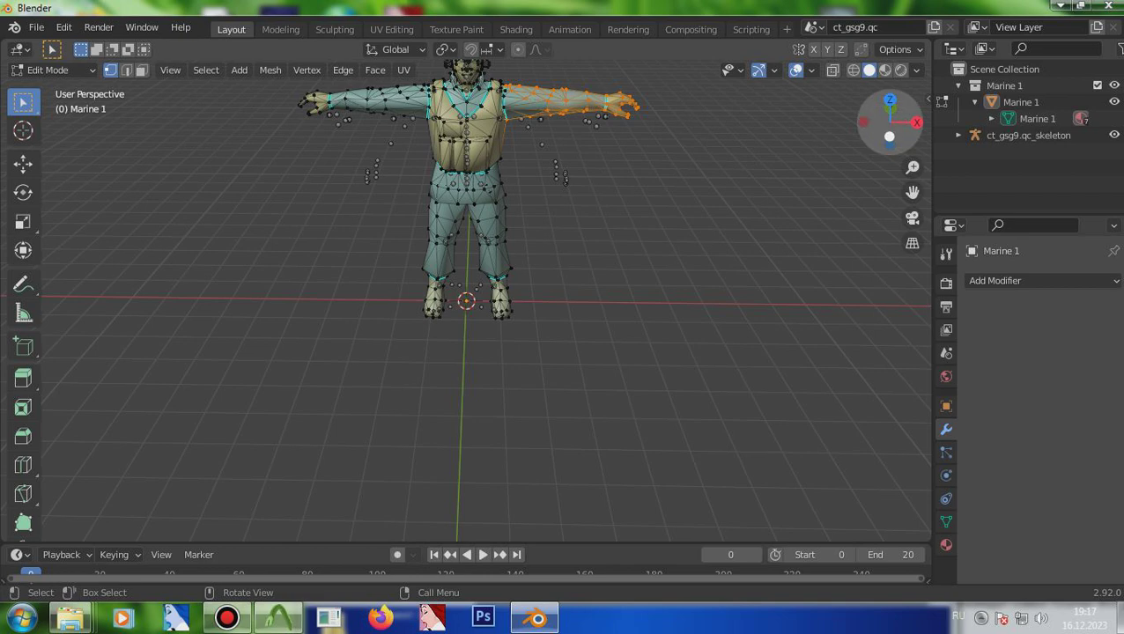
drag(890, 124, 872, 132)
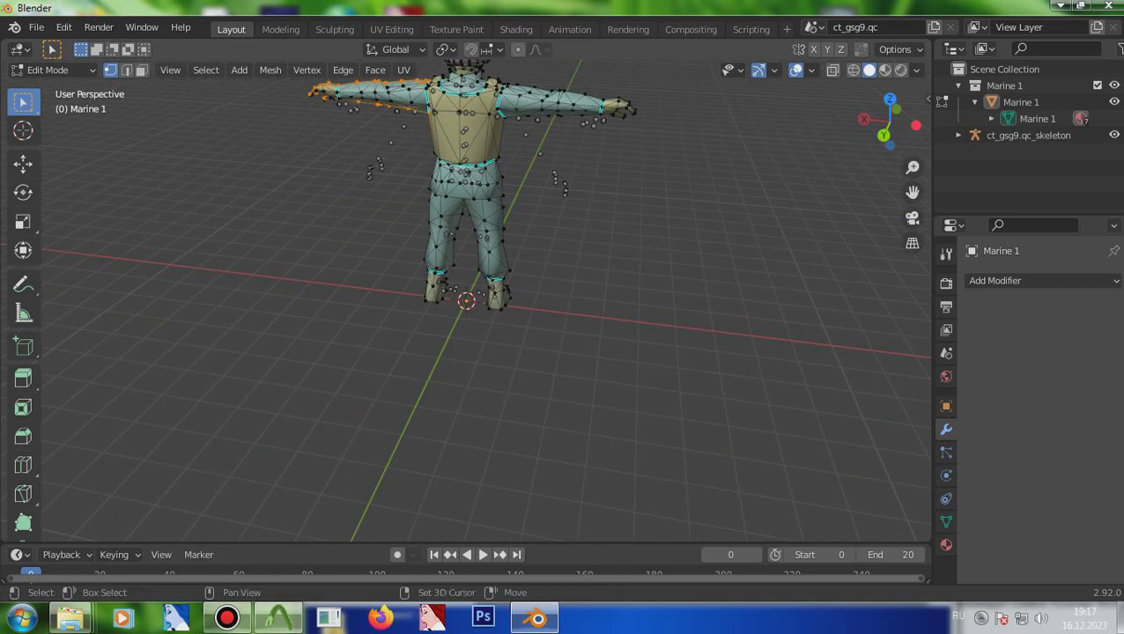
drag(281, 134, 423, 60)
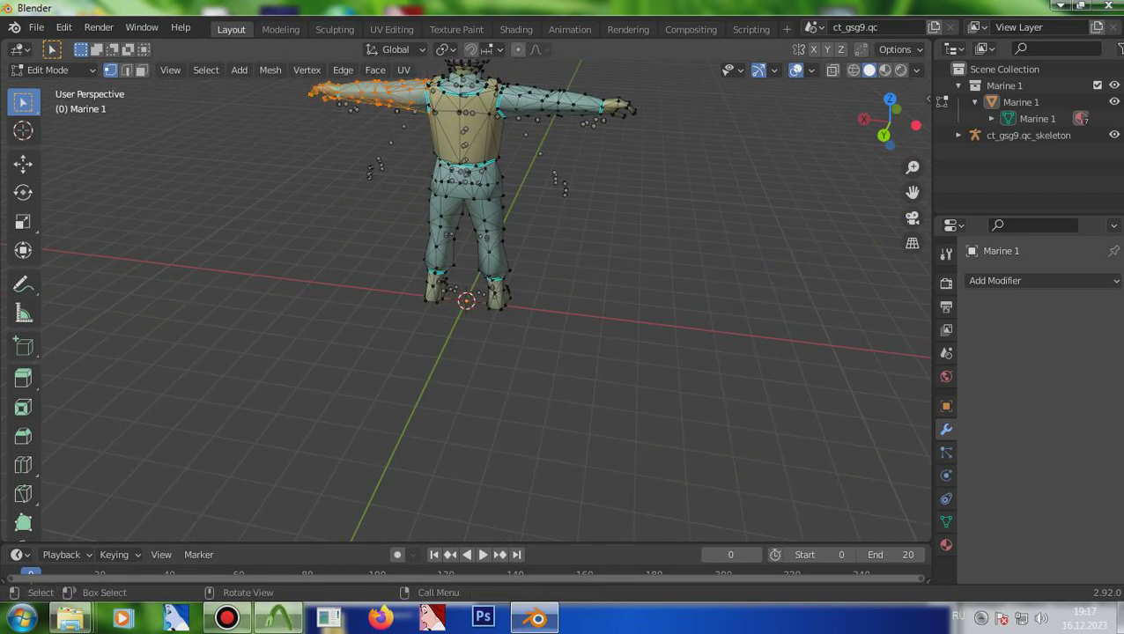
- Try deleting the selected left arm vertices, and undo the deletion
key(x)
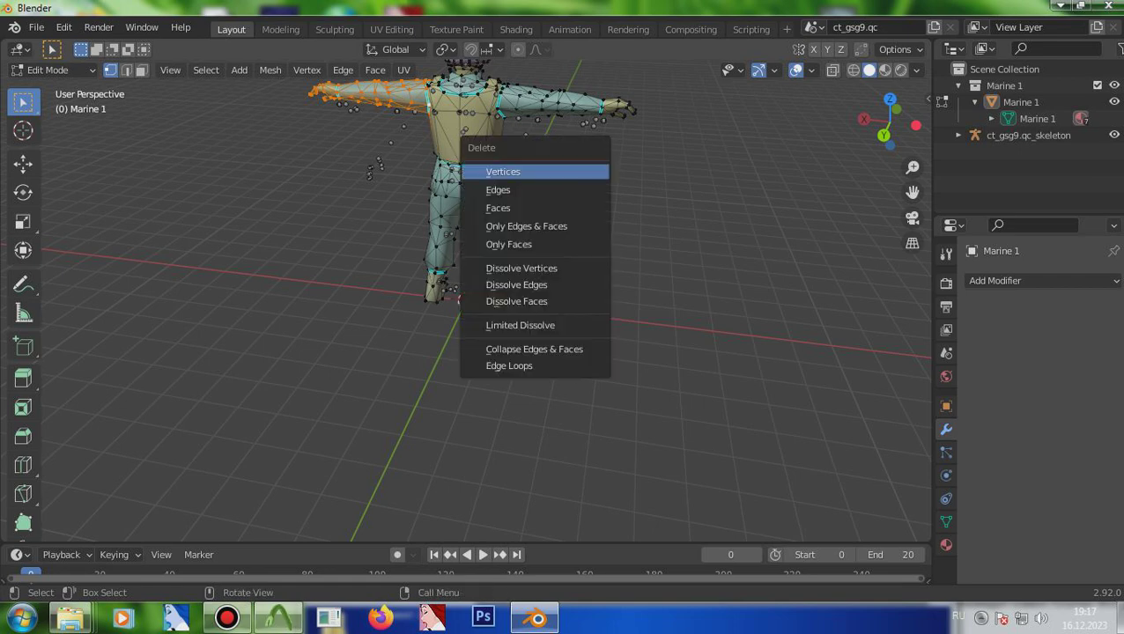
click(502, 171)
mouse_move(890, 124)
mouse_down()
mouse_move(881, 131)
mouse_move(900, 127)
mouse_up()
key(ctrl+z)
key(ctrl+z)
key(ctrl+z)
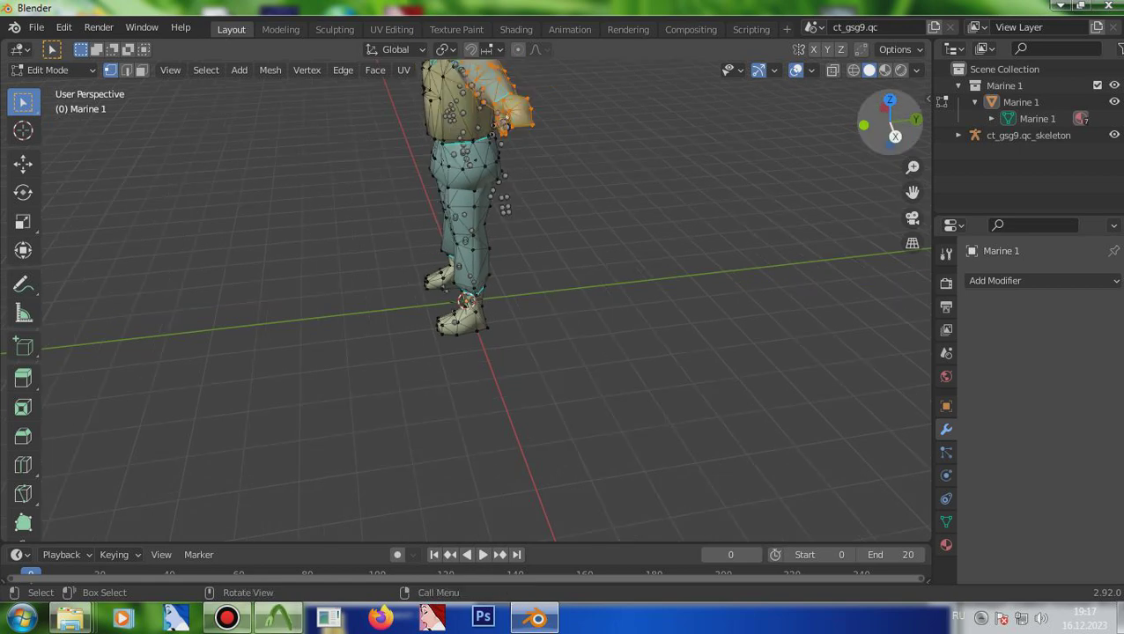
- Rotate the selected left arm downward about the global Y axis by about 33 degrees
drag(891, 123, 921, 125)
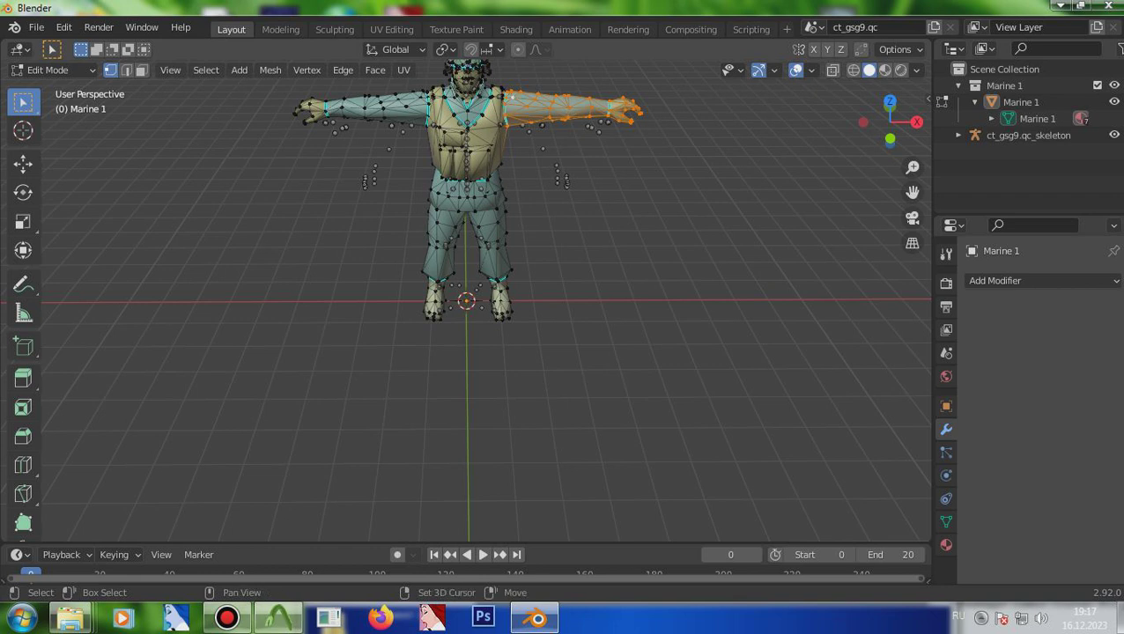
click(23, 192)
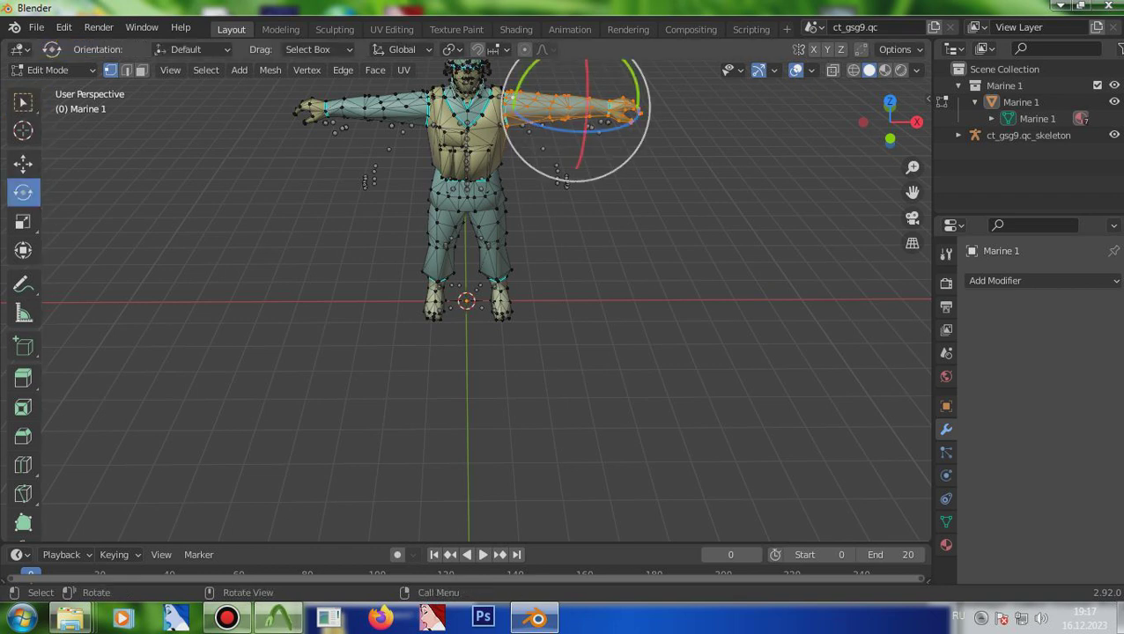
drag(608, 168, 742, 541)
drag(643, 95, 640, 107)
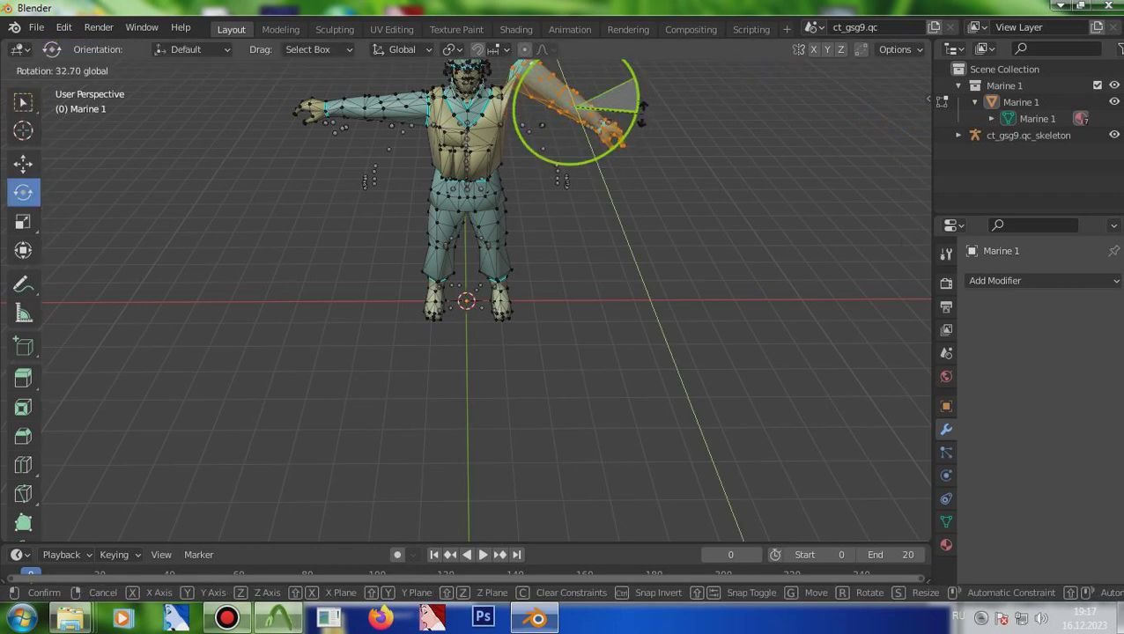
drag(742, 541, 743, 541)
- Rotate the left arm further down and move it back against the shoulder so it follows the skeleton's arm bones
click(23, 163)
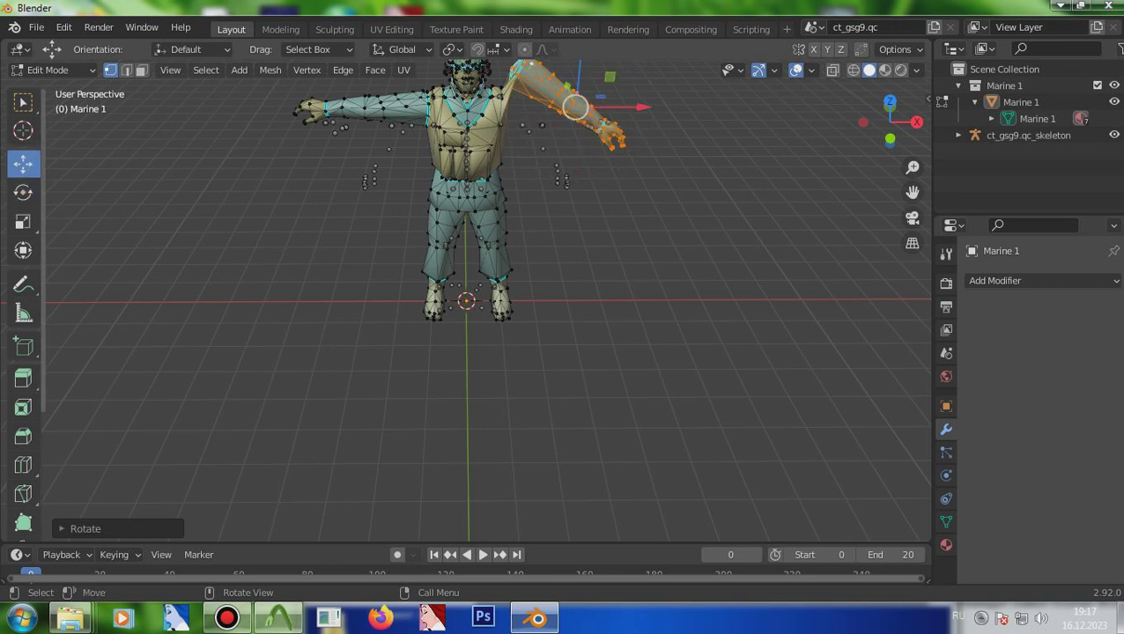
drag(578, 71, 645, 137)
click(23, 192)
click(23, 163)
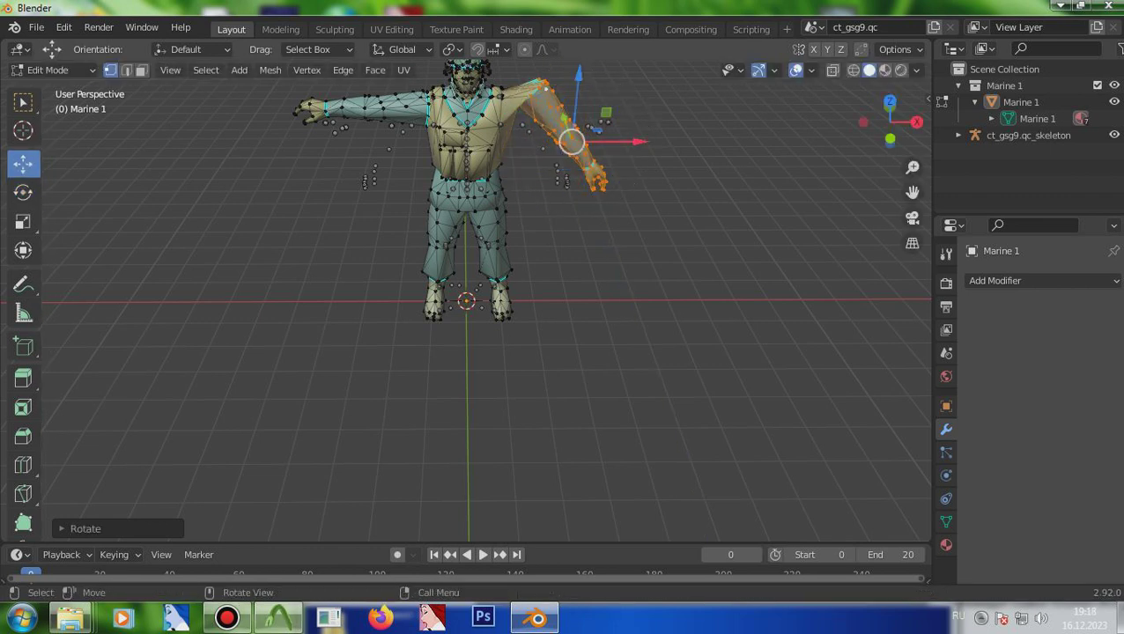
mouse_move(571, 140)
mouse_down()
mouse_move(539, 141)
mouse_move(525, 158)
mouse_move(570, 151)
mouse_up()
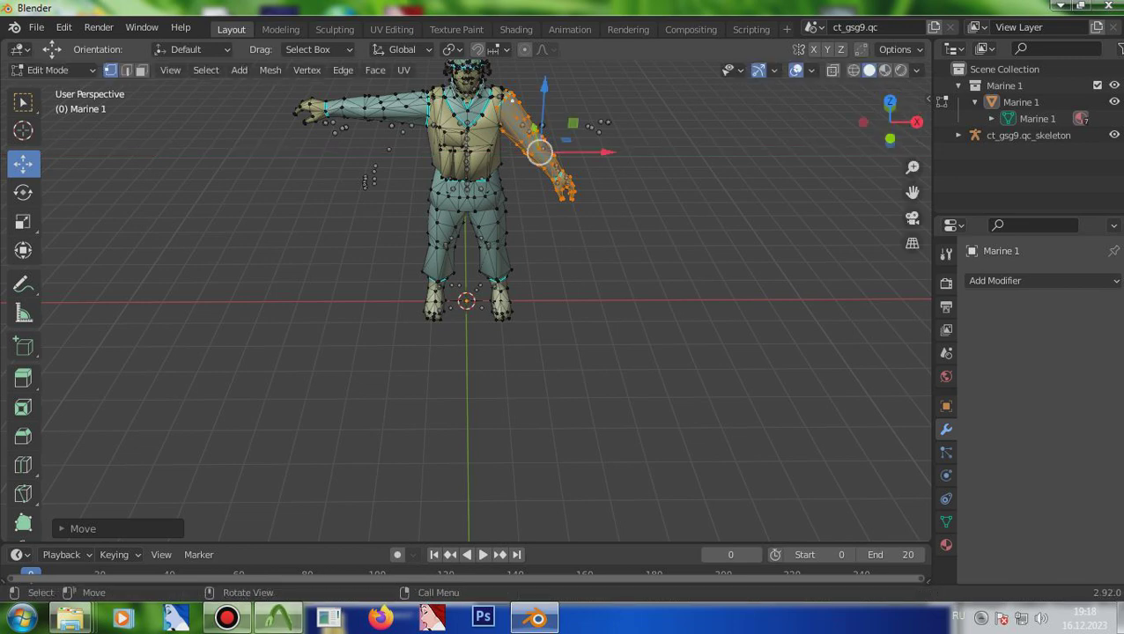
mouse_move(890, 123)
mouse_down()
mouse_move(934, 123)
mouse_move(837, 123)
mouse_move(952, 128)
mouse_move(881, 123)
mouse_up()
scroll(465, 300, up, 2)
key(g)
key(Escape)
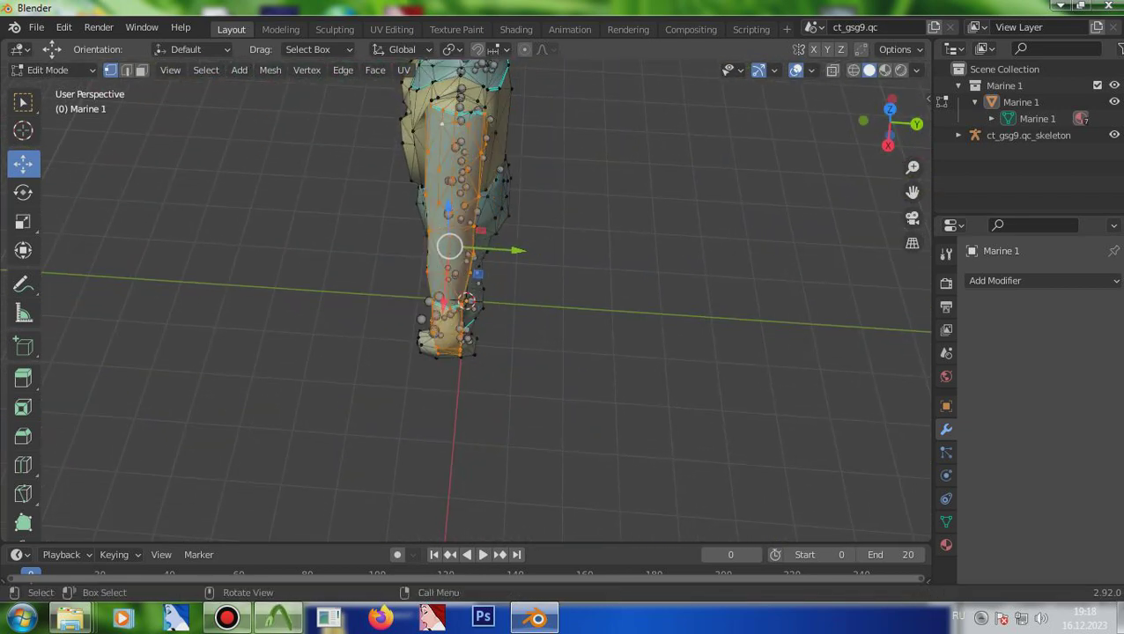
key(alt+a)
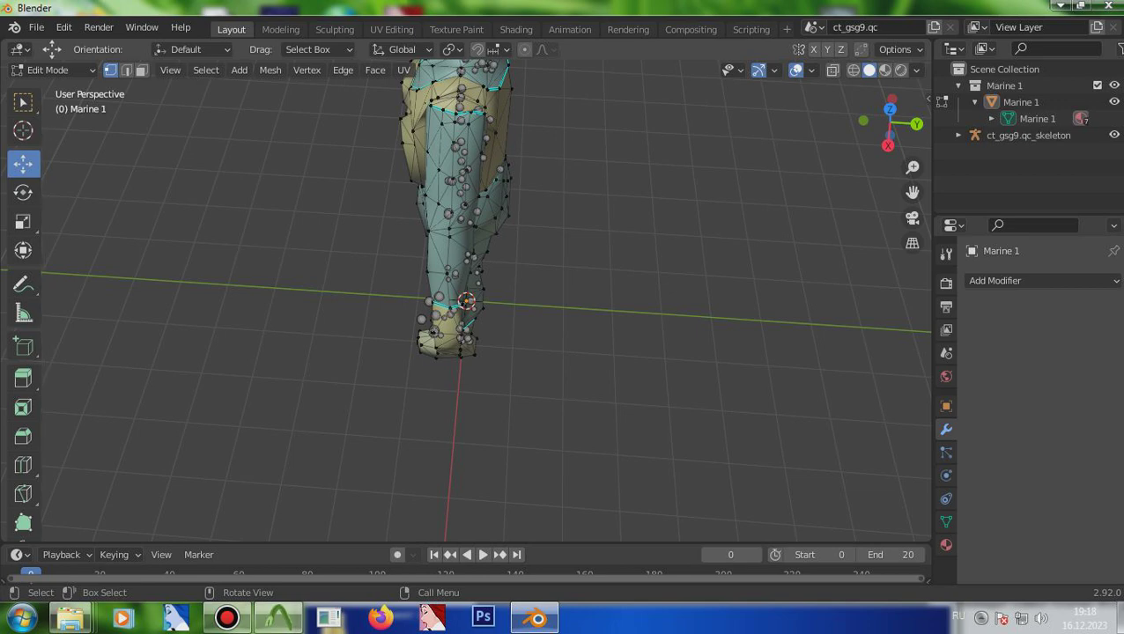
- Return to Object Mode and shift the whole Marine 1 mesh slightly to line it up with the skeleton
click(52, 69)
click(44, 88)
click(465, 300)
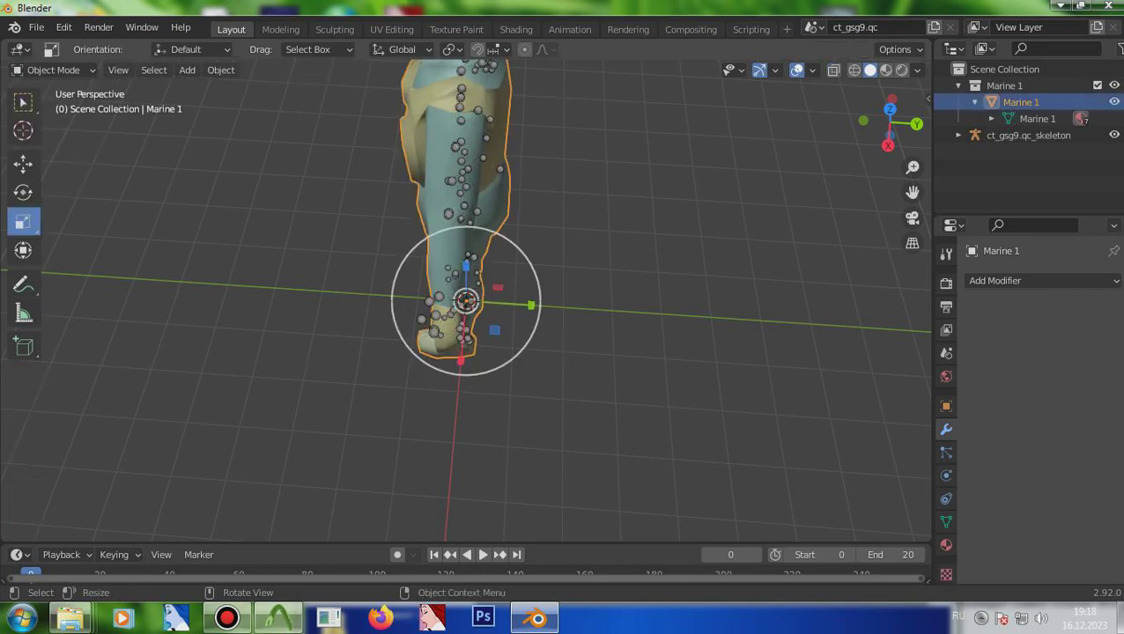
scroll(465, 300, up, 4)
scroll(465, 300, down, 3)
drag(890, 124, 859, 134)
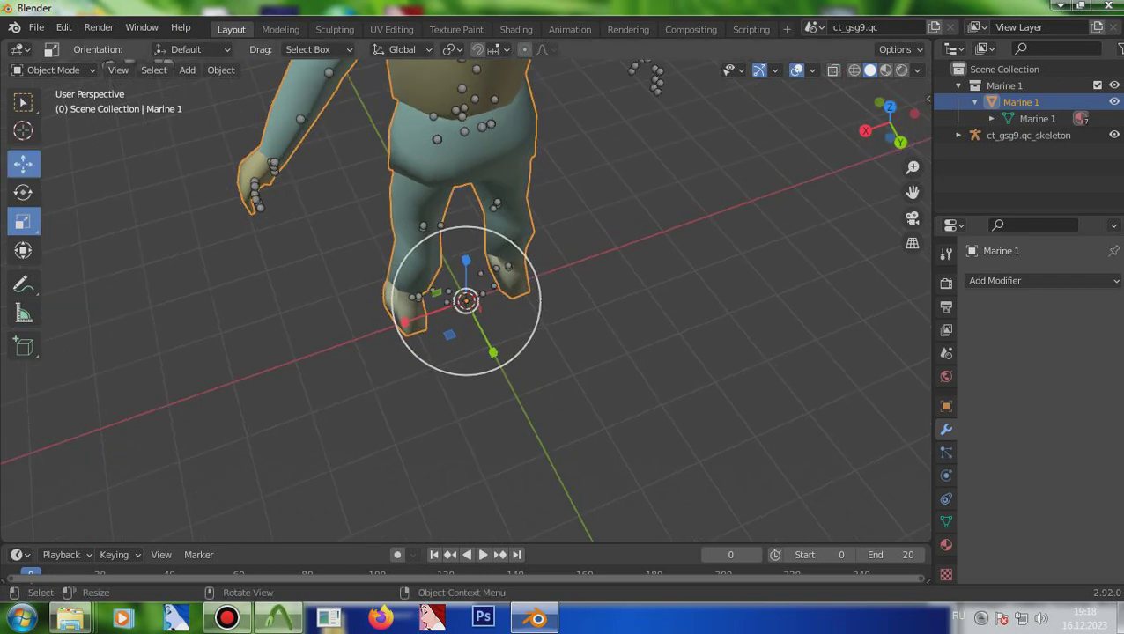
key(shift+space)
key(g)
drag(466, 302, 470, 306)
- In Edit Mode, select the front and back vertices of the character's left leg from mid-thigh down to the foot
drag(890, 123, 852, 125)
click(53, 70)
click(40, 102)
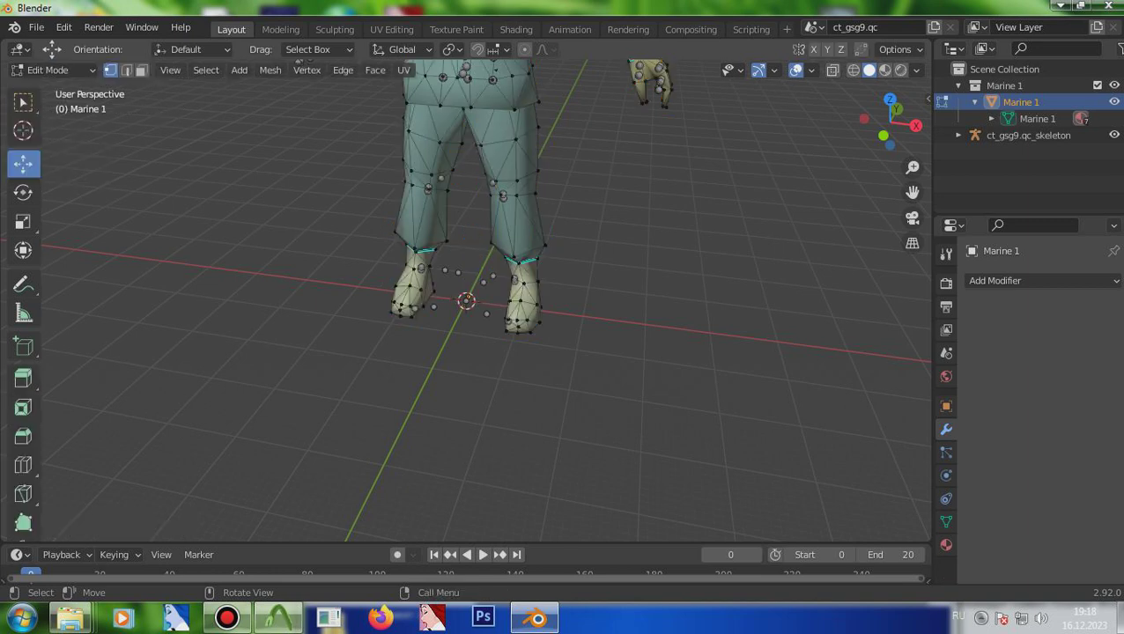
drag(484, 361, 582, 141)
drag(467, 346, 602, 138)
drag(890, 121, 828, 124)
drag(465, 347, 337, 164)
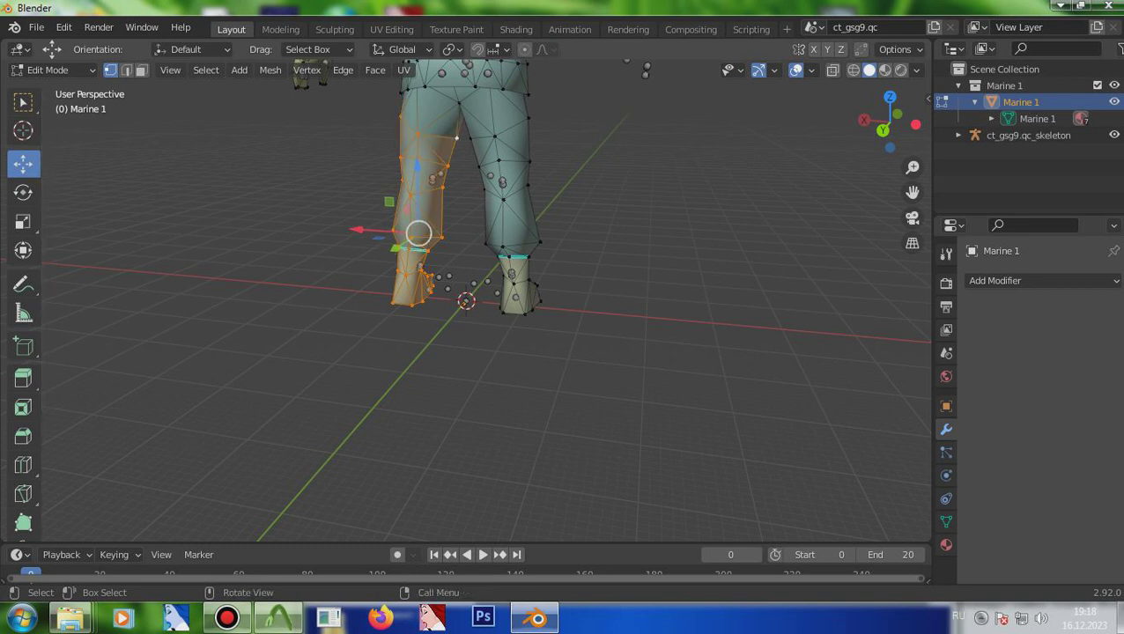
- Try moving the selected left leg inward along X in two shifts, and undo the moves
key(g)
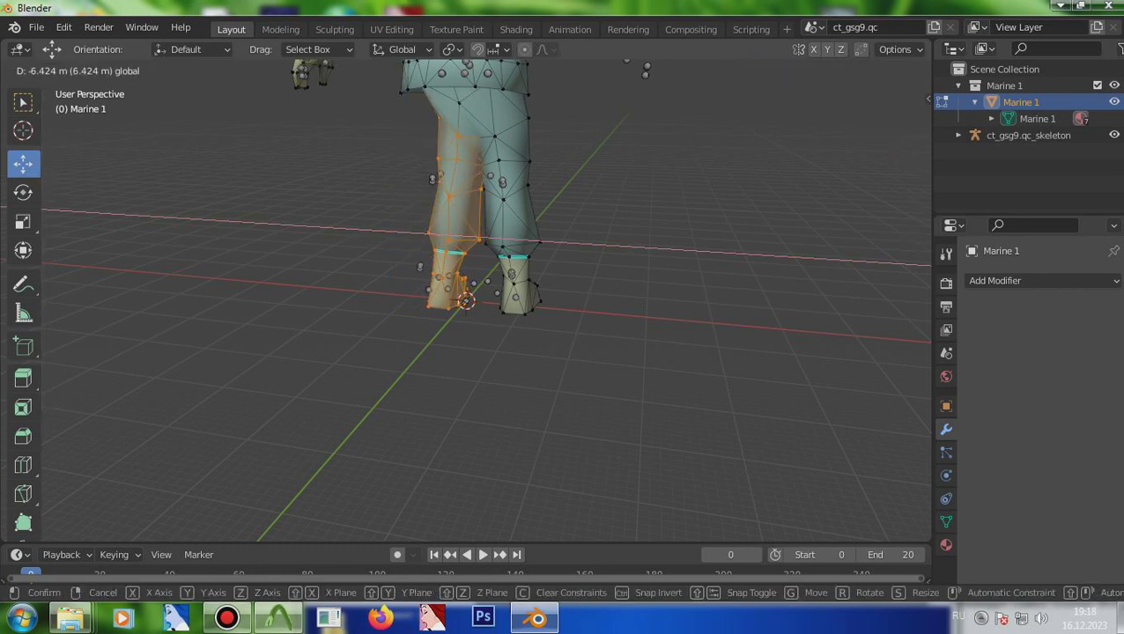
key(Return)
drag(886, 124, 916, 125)
scroll(484, 300, up, 5)
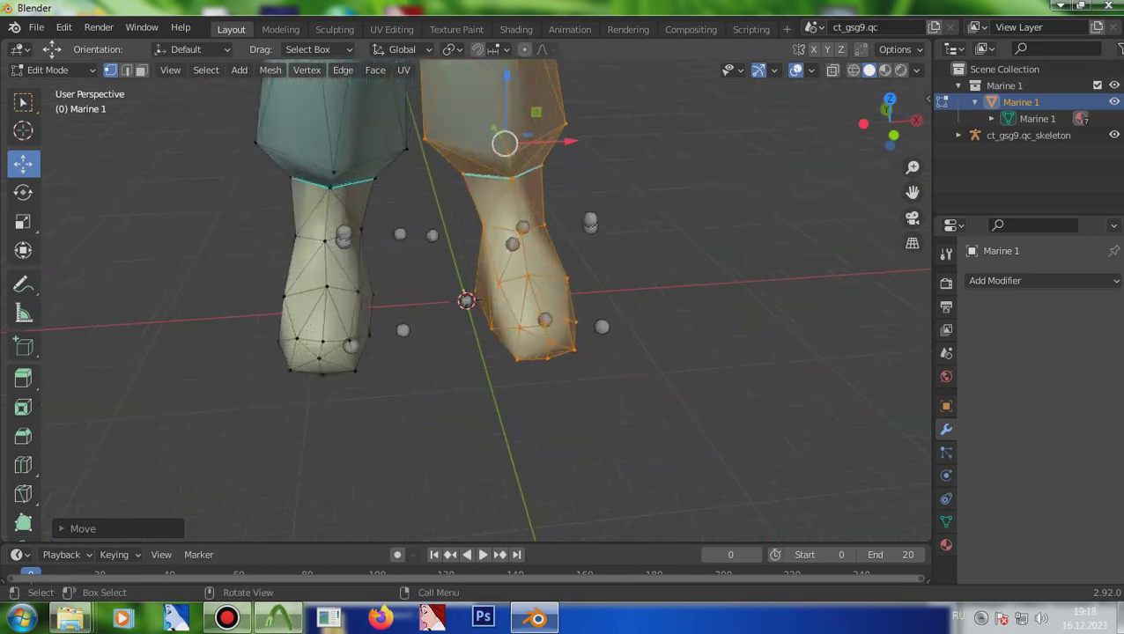
key(g)
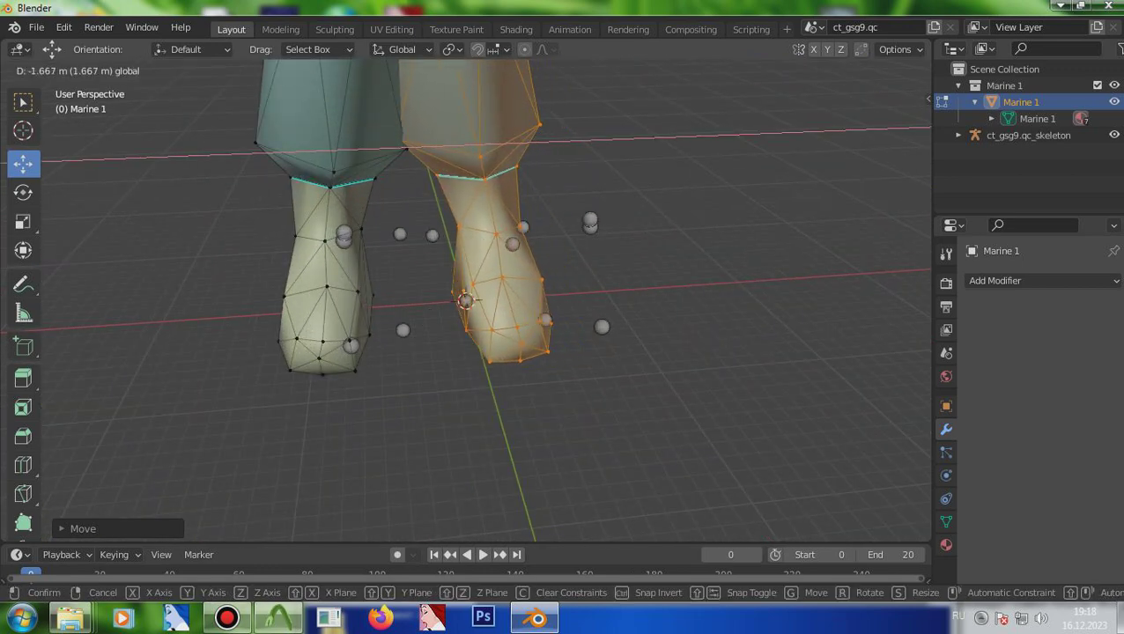
key(Return)
scroll(485, 299, down, 2)
scroll(485, 300, down, 2)
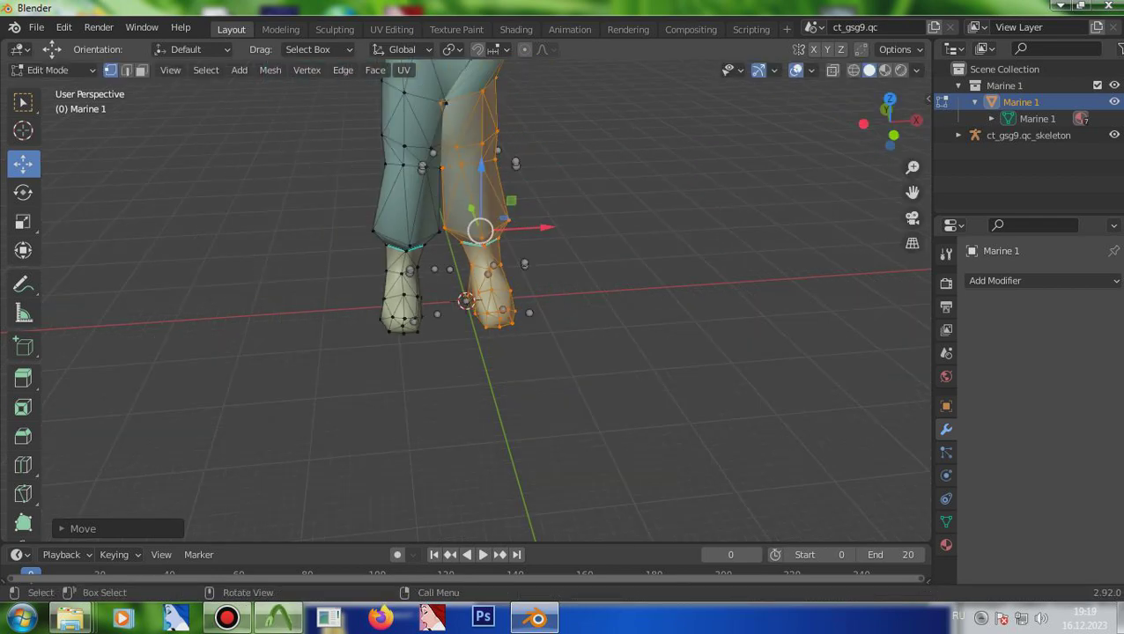
drag(322, 351, 429, 181)
scroll(429, 181, down, 3)
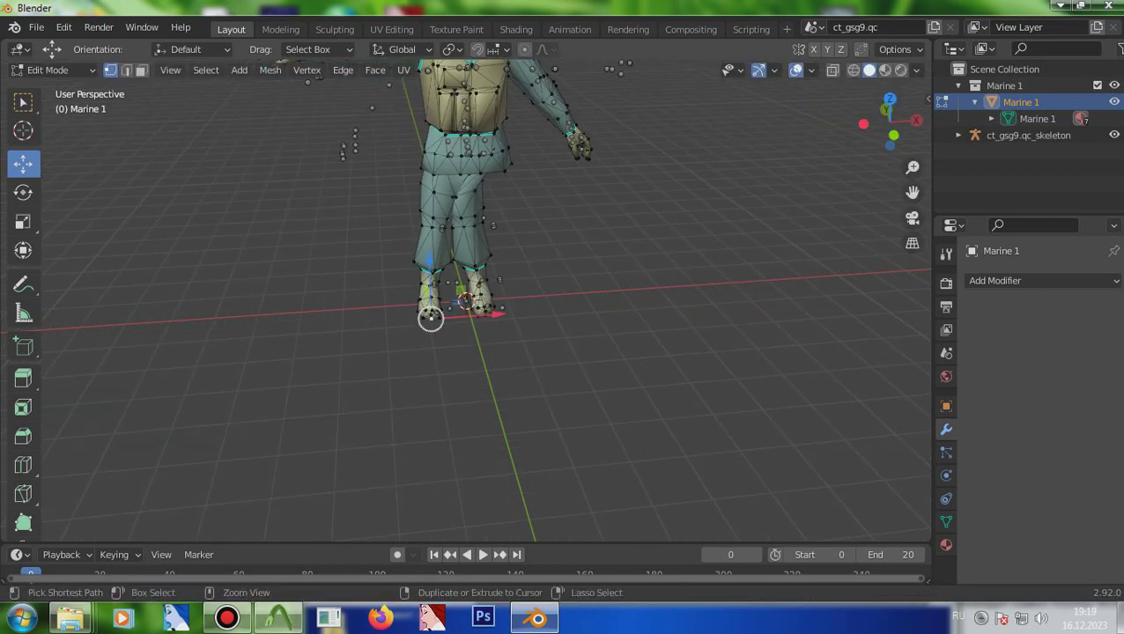
key(ctrl+z)
key(ctrl+z)
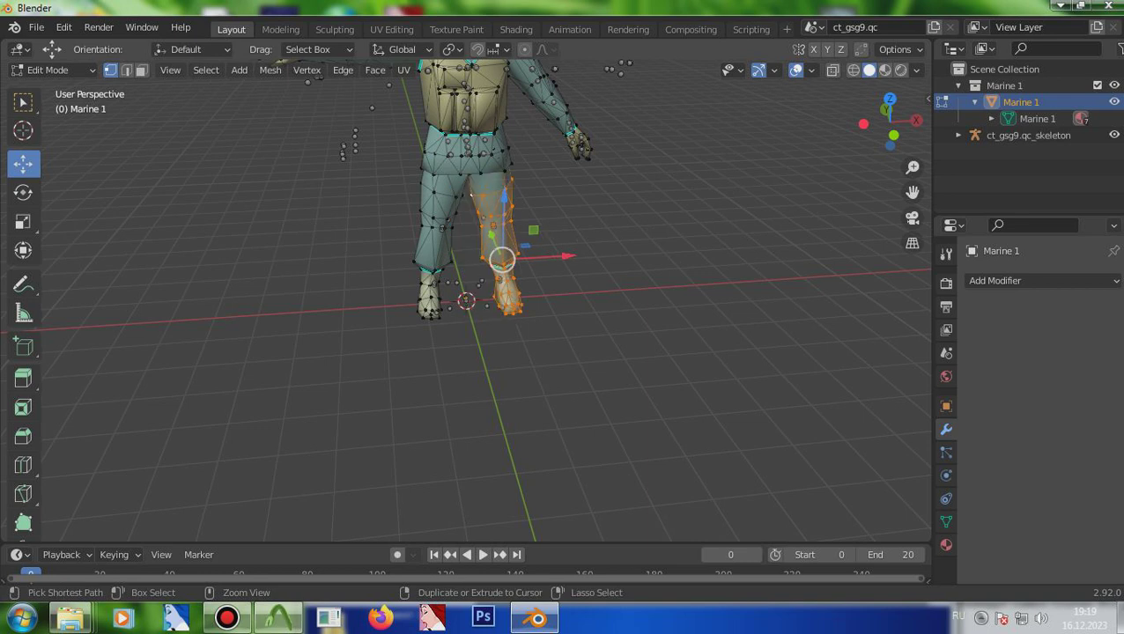
- Try moving the selected left leg inward along the X axis toward the other leg
click(23, 192)
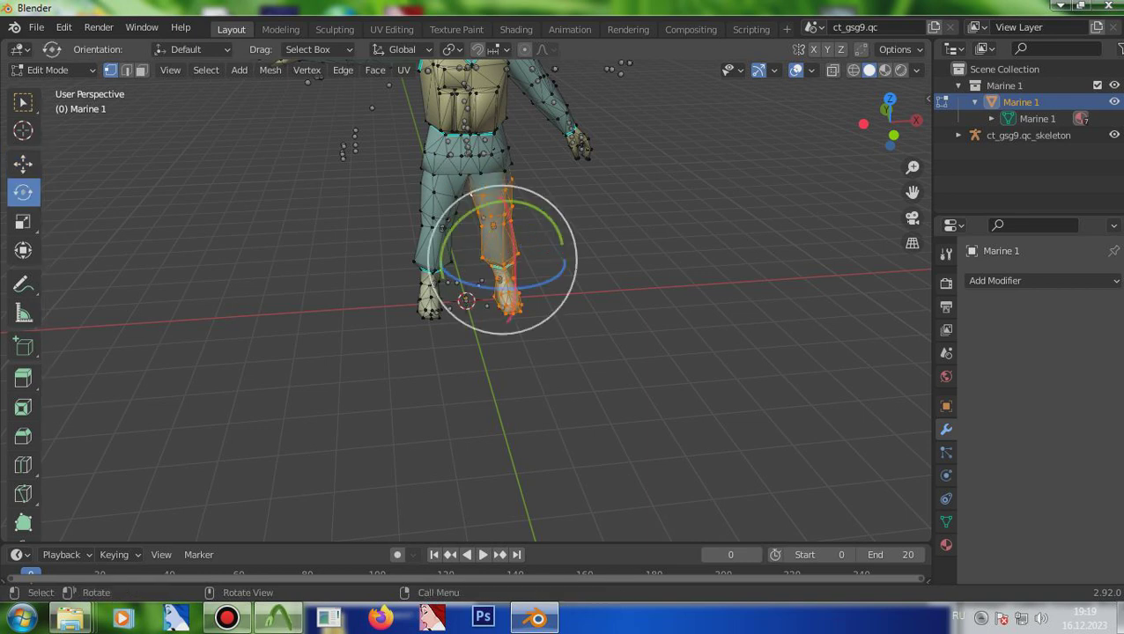
scroll(494, 300, up, 3)
click(23, 103)
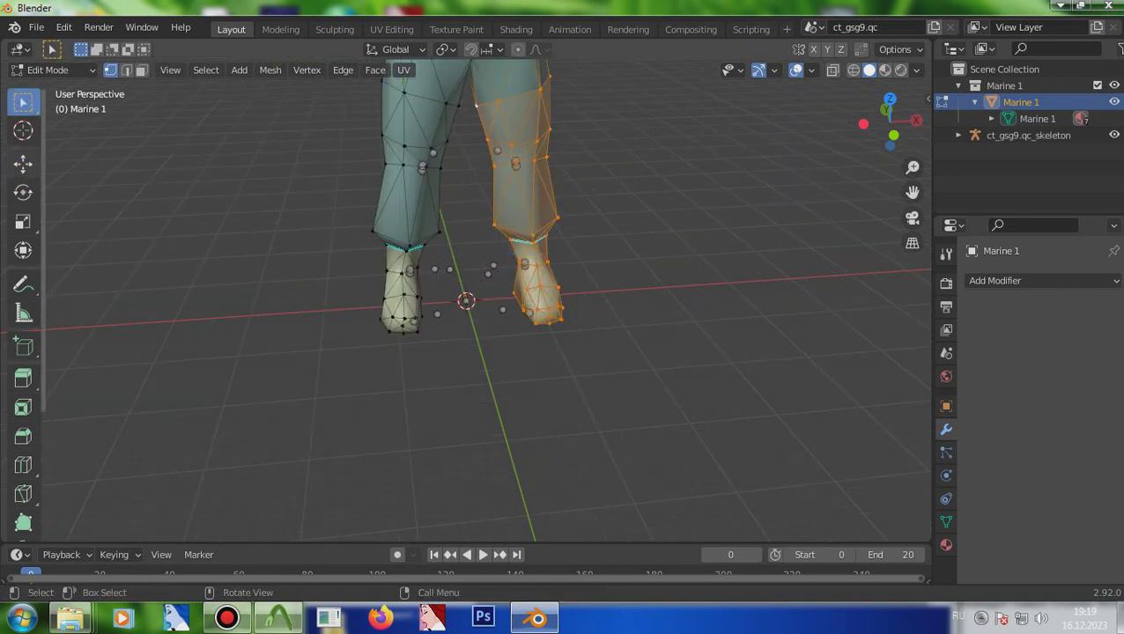
click(23, 163)
scroll(493, 264, down, 2)
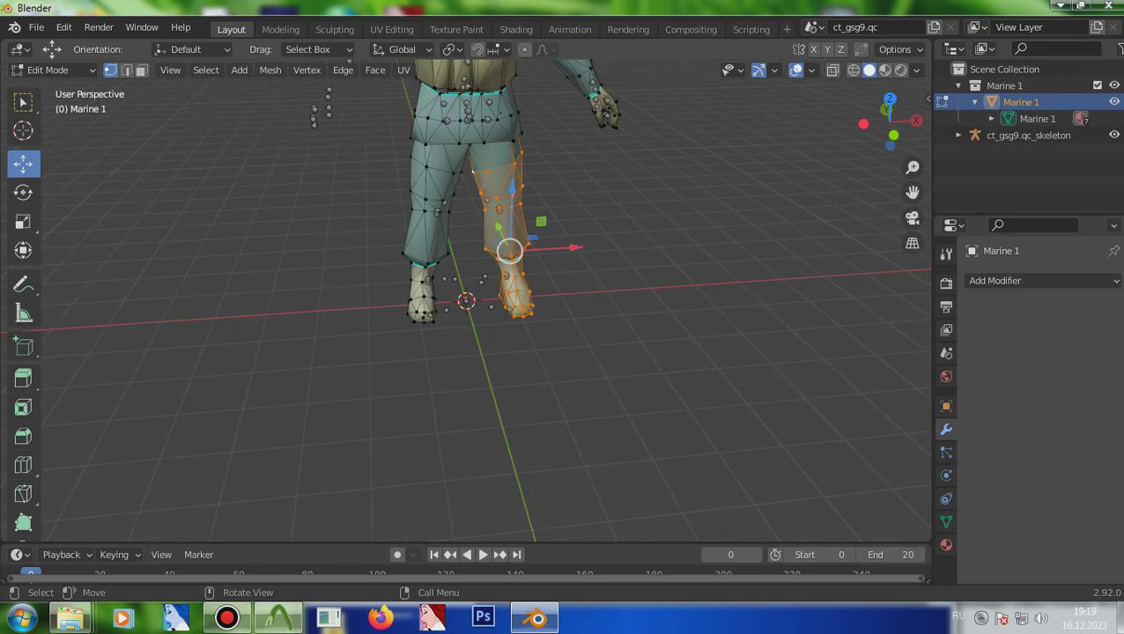
key(g)
key(x)
key(Return)
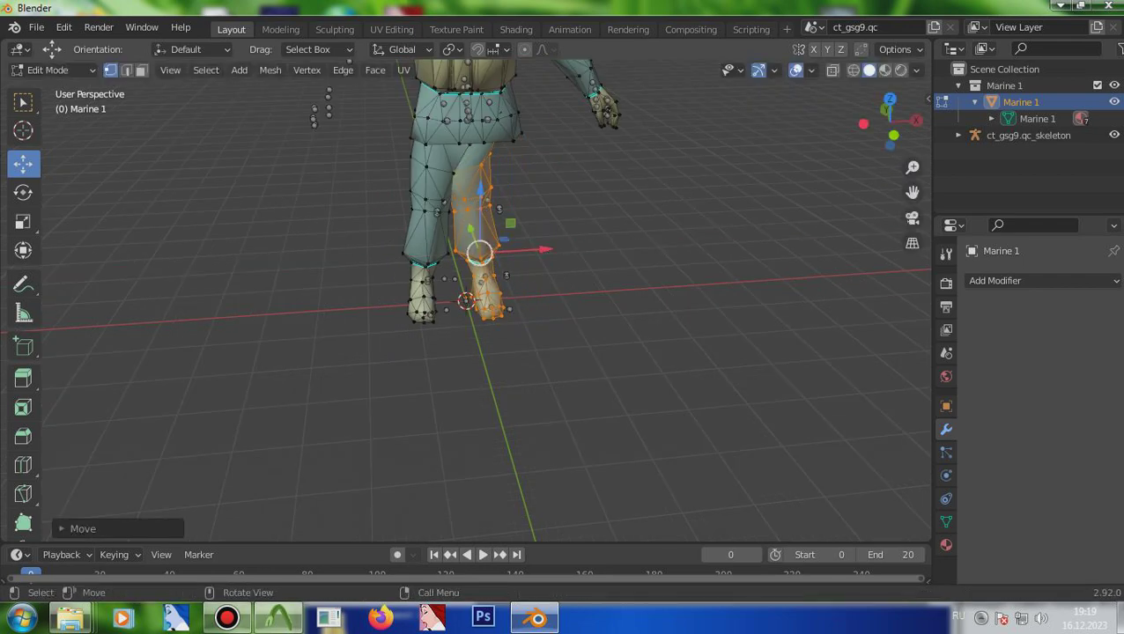
- Try rotating the left leg to straighten it, and return the leg to its earlier position
click(23, 192)
drag(498, 196, 465, 206)
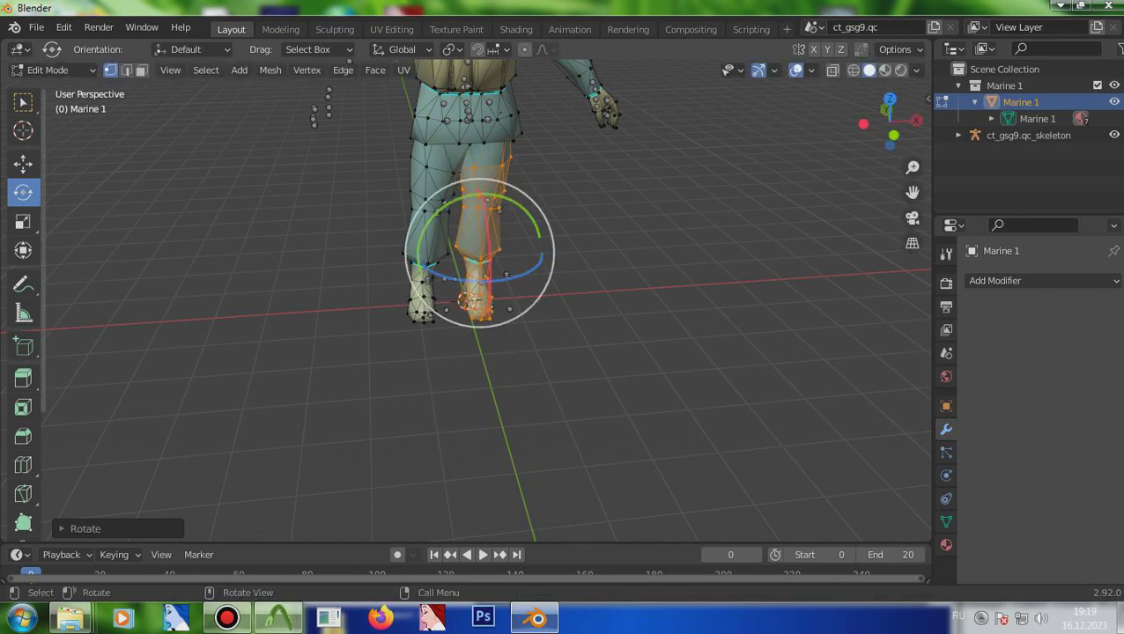
click(23, 163)
drag(481, 253, 510, 251)
- Select both legs from mid-thigh down and scale them slightly inward along X to bring the feet closer together
drag(354, 161, 647, 337)
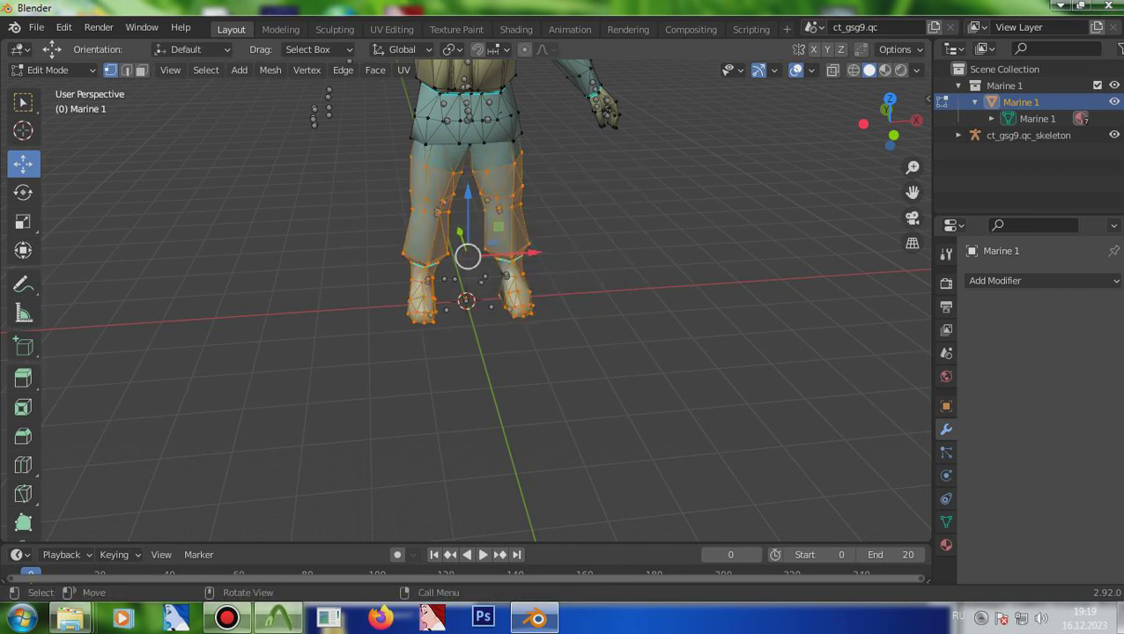
click(23, 221)
drag(531, 253, 518, 253)
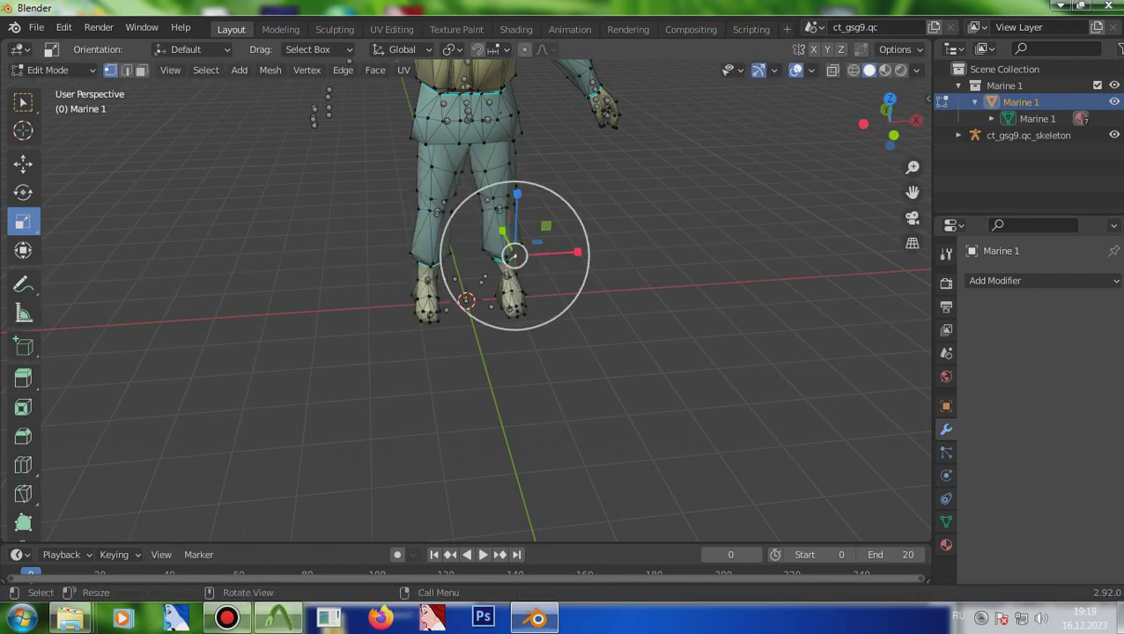
key(alt+a)
scroll(514, 256, down, 4)
middle_drag(466, 308, 784, 295)
scroll(467, 308, up, 4)
middle_drag(467, 308, 282, 308)
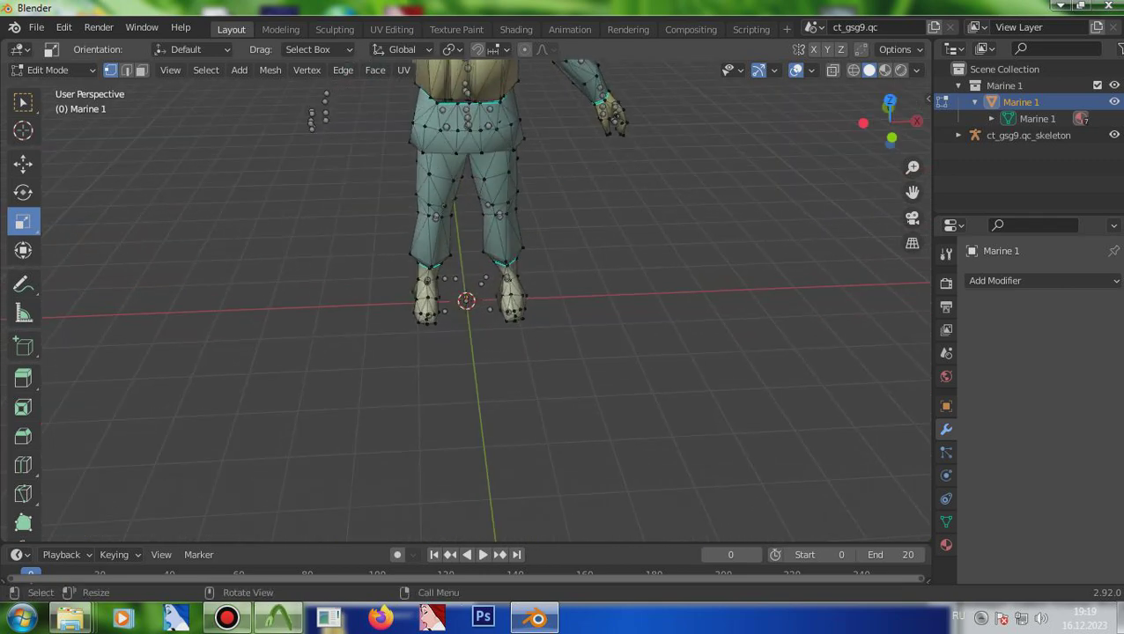
- Select all vertices of the marine's raised right arm and hand, covering both the front and back sides
scroll(467, 299, down, 3)
drag(231, 88, 393, 141)
drag(393, 88, 430, 69)
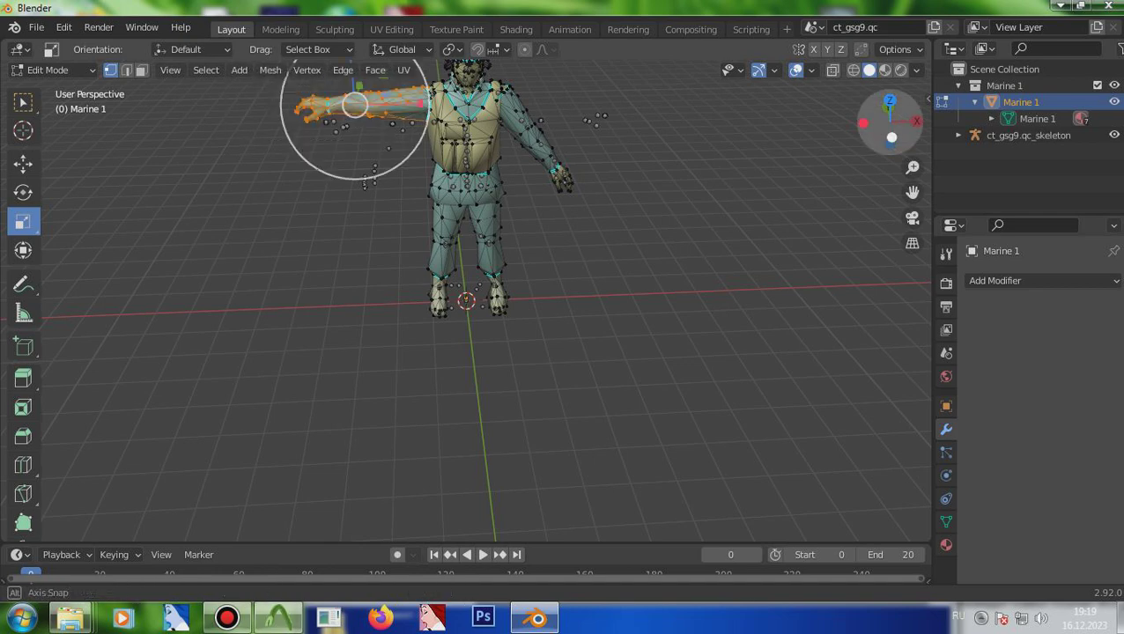
drag(890, 121, 863, 124)
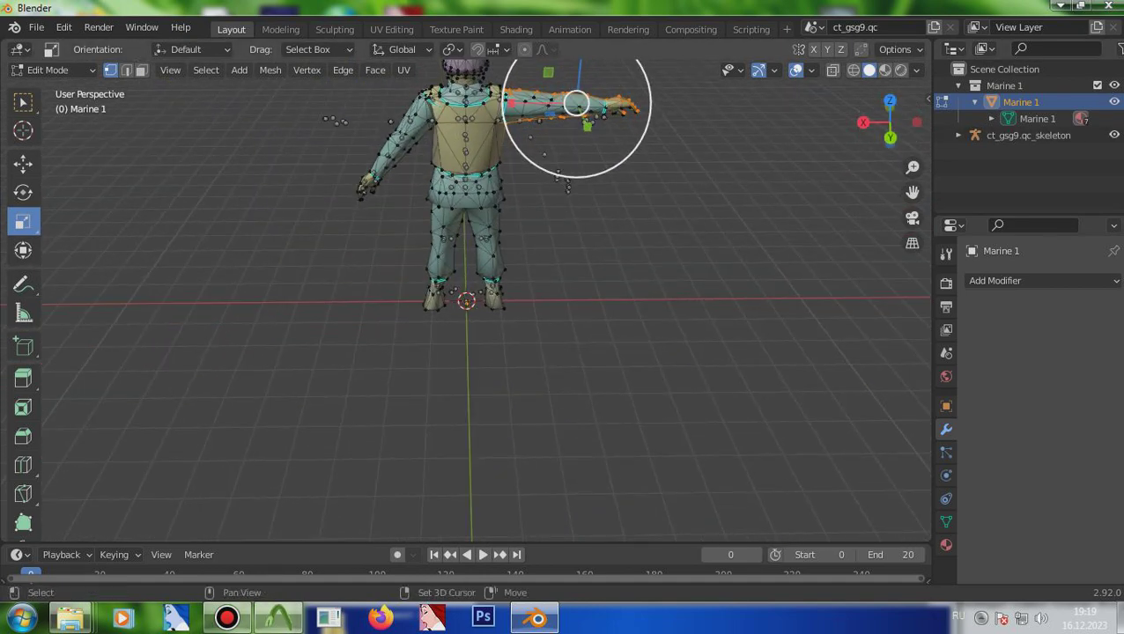
key(s)
click(577, 102)
key(ctrl+z)
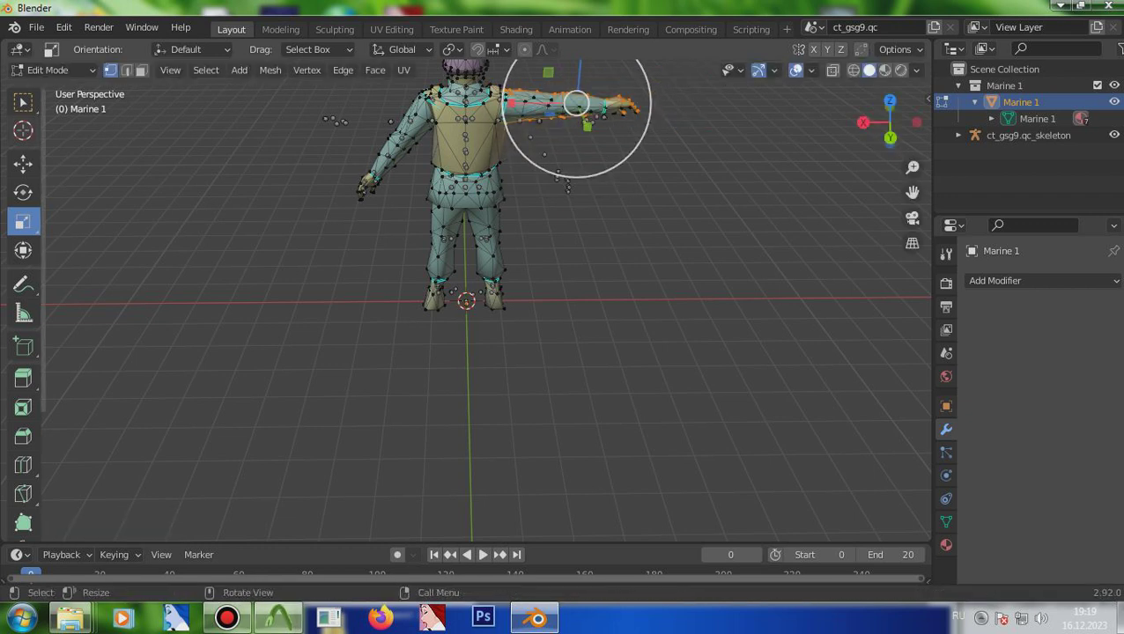
shift+click(577, 101)
key(Escape)
drag(533, 94, 637, 135)
middle_drag(583, 108, 354, 103)
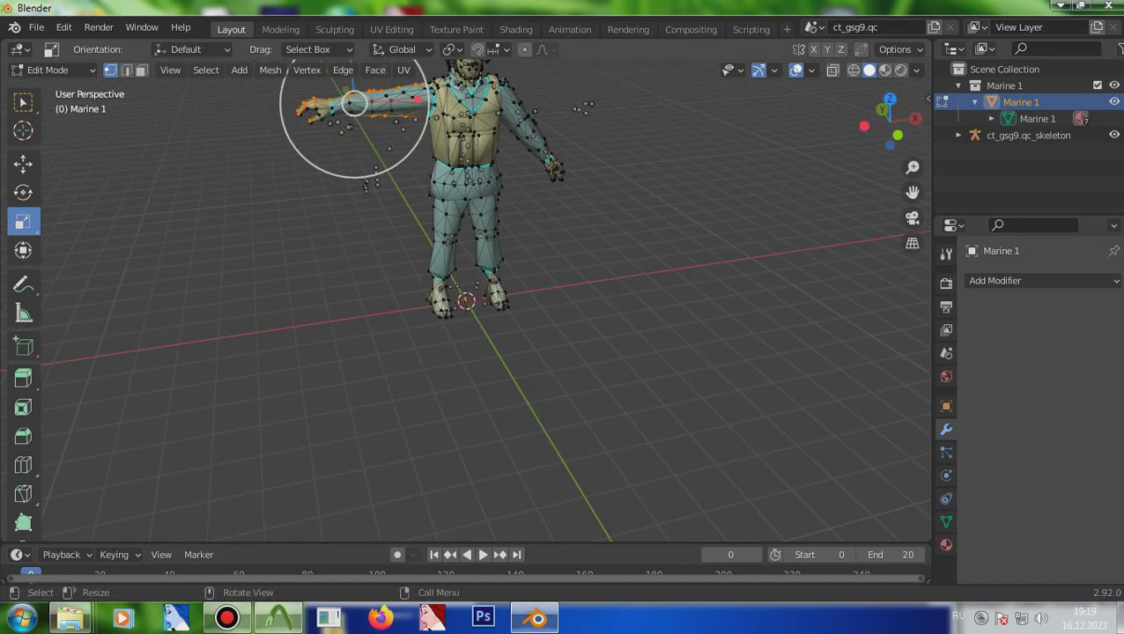
drag(235, 148, 427, 81)
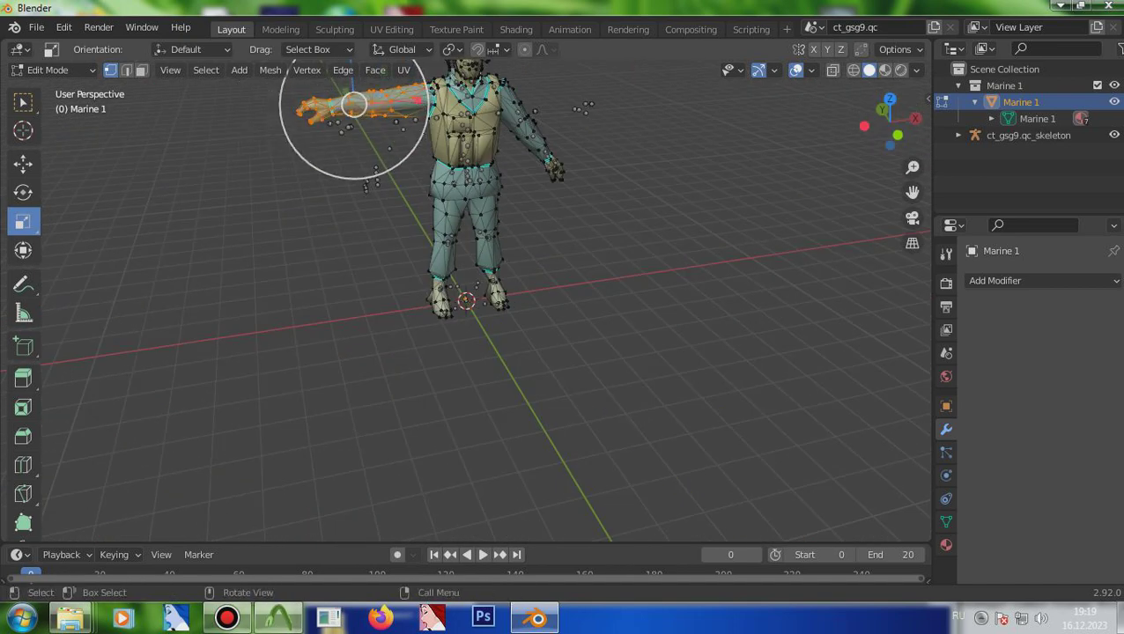
- Rotate the selected right arm downward to match the slope of the left arm
key(x)
click(378, 118)
key(ctrl+z)
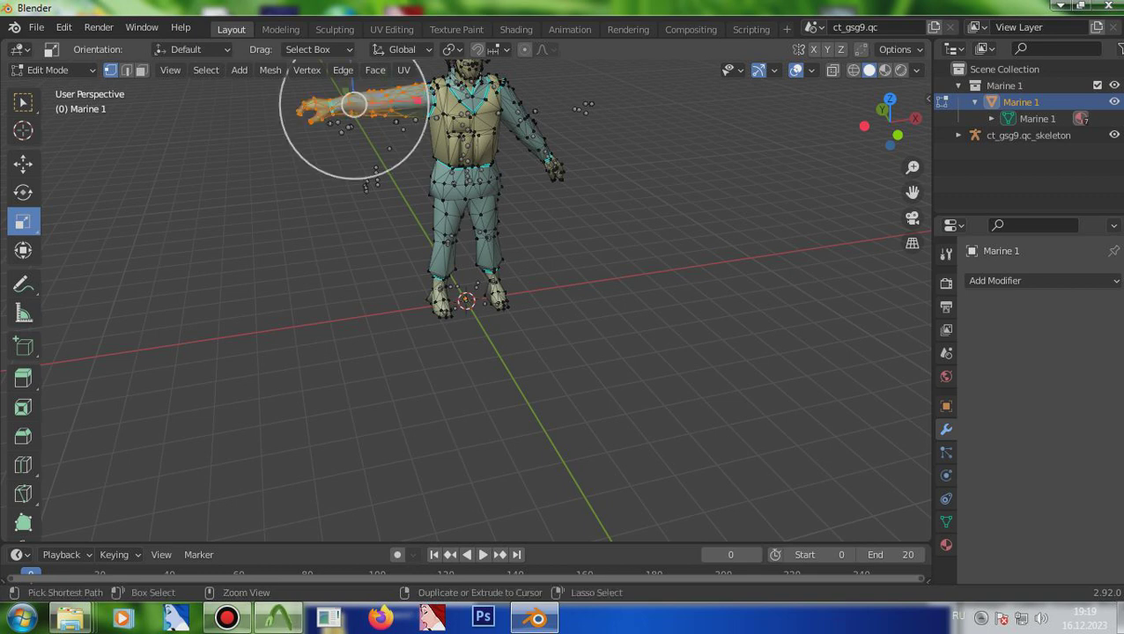
key(shift+space)
key(r)
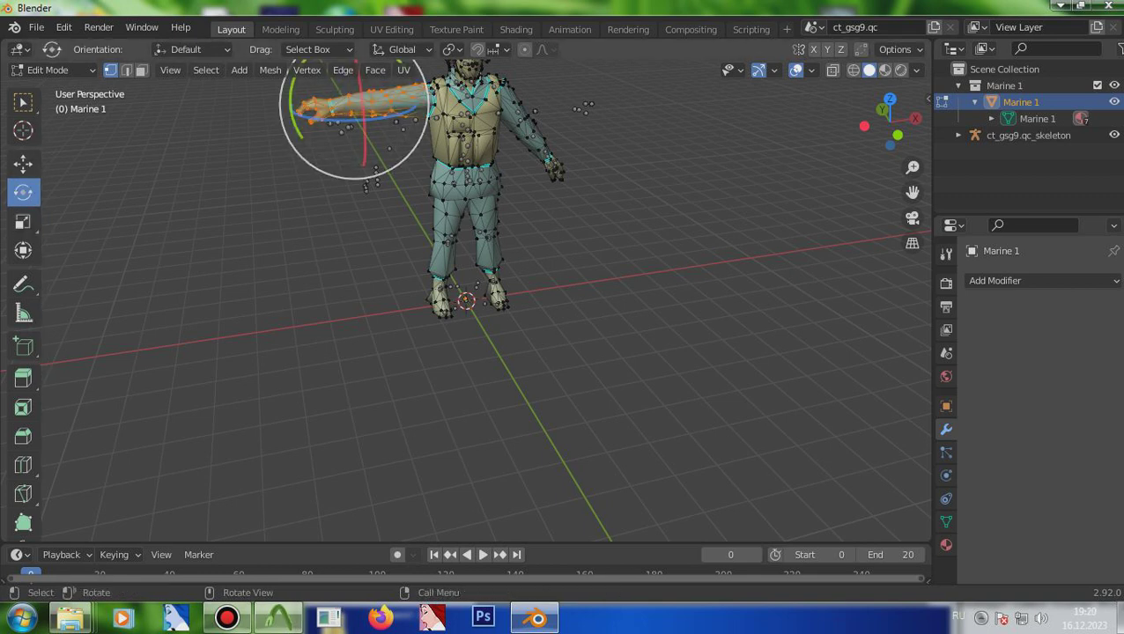
drag(282, 108, 301, 154)
- Move the rotated right arm down and inward along X so it meets the shoulder
key(shift+space)
key(g)
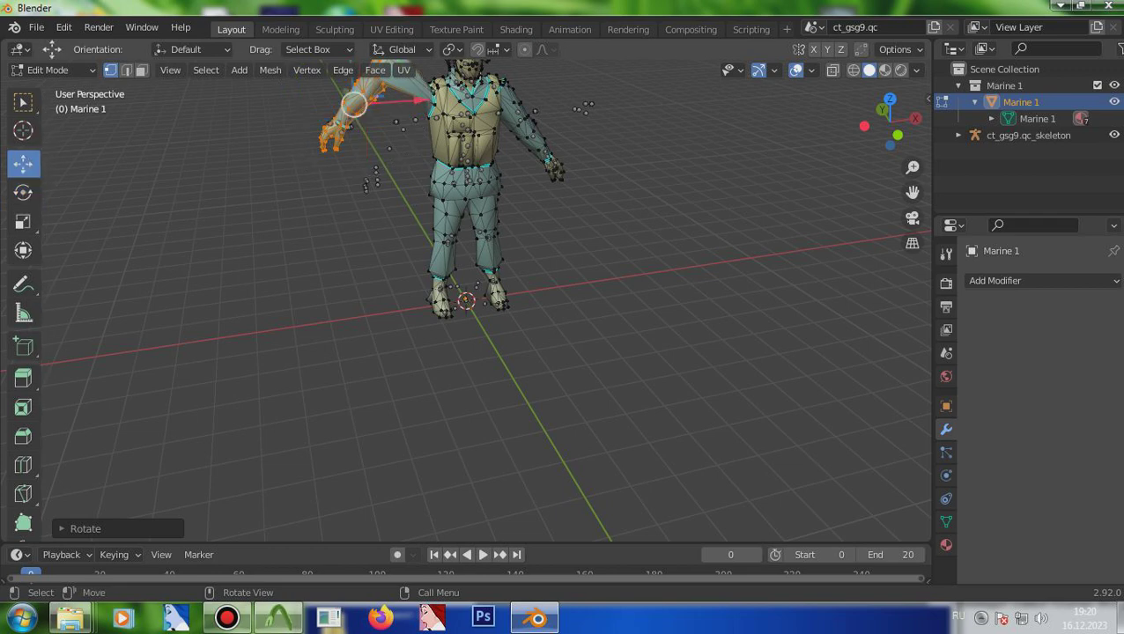
key(ctrl+z)
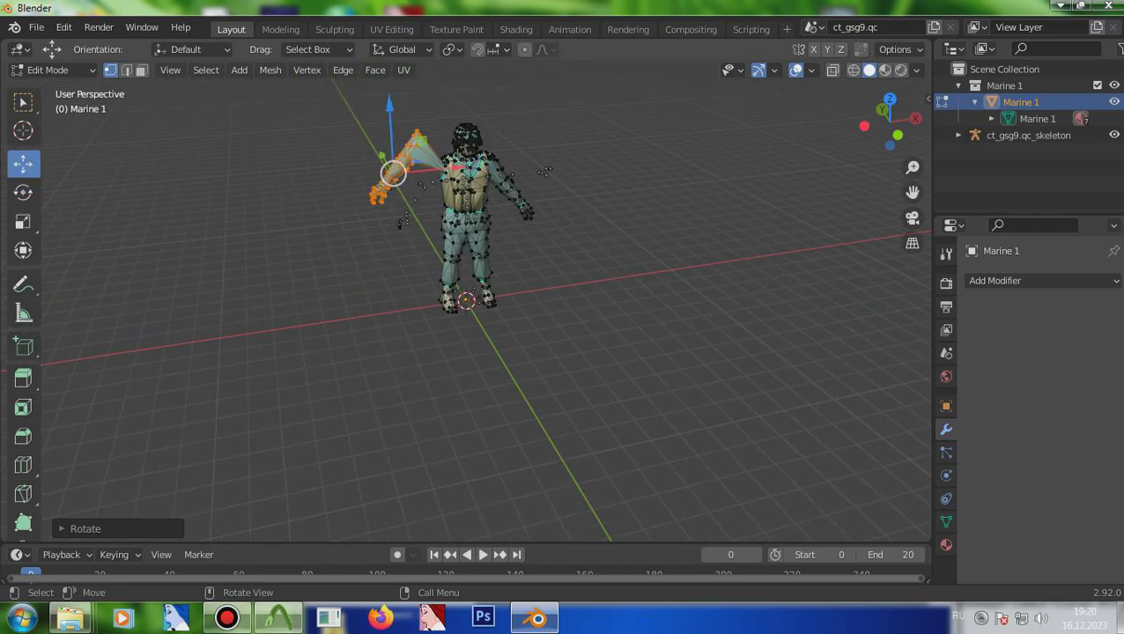
drag(394, 173, 395, 203)
key(g)
key(x)
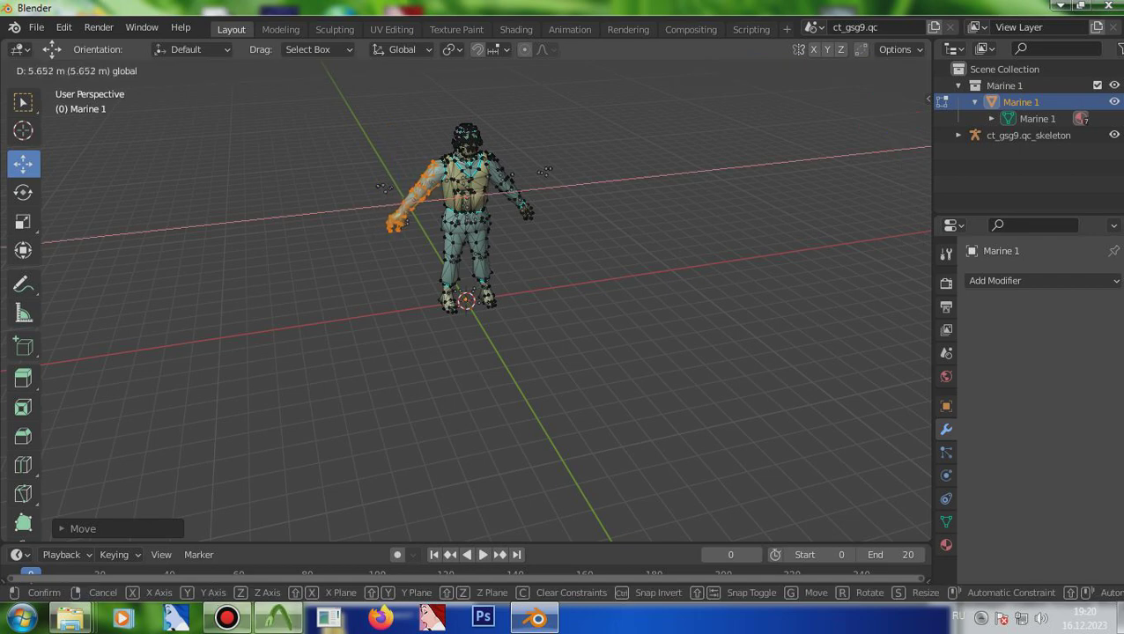
key(Escape)
key(ctrl+z)
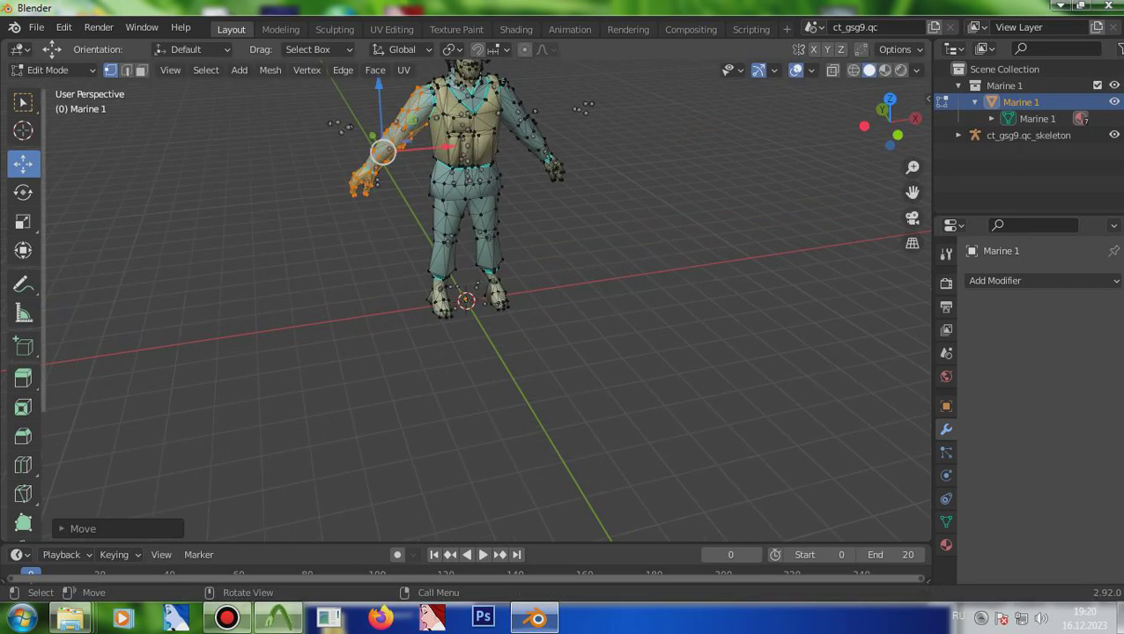
- Fine-tune the right arm's rotation and position at the shoulder to mirror the left arm, and deselect it
click(24, 192)
drag(425, 105, 451, 141)
click(24, 163)
drag(887, 123, 683, 128)
key(ctrl+z)
key(ctrl+z)
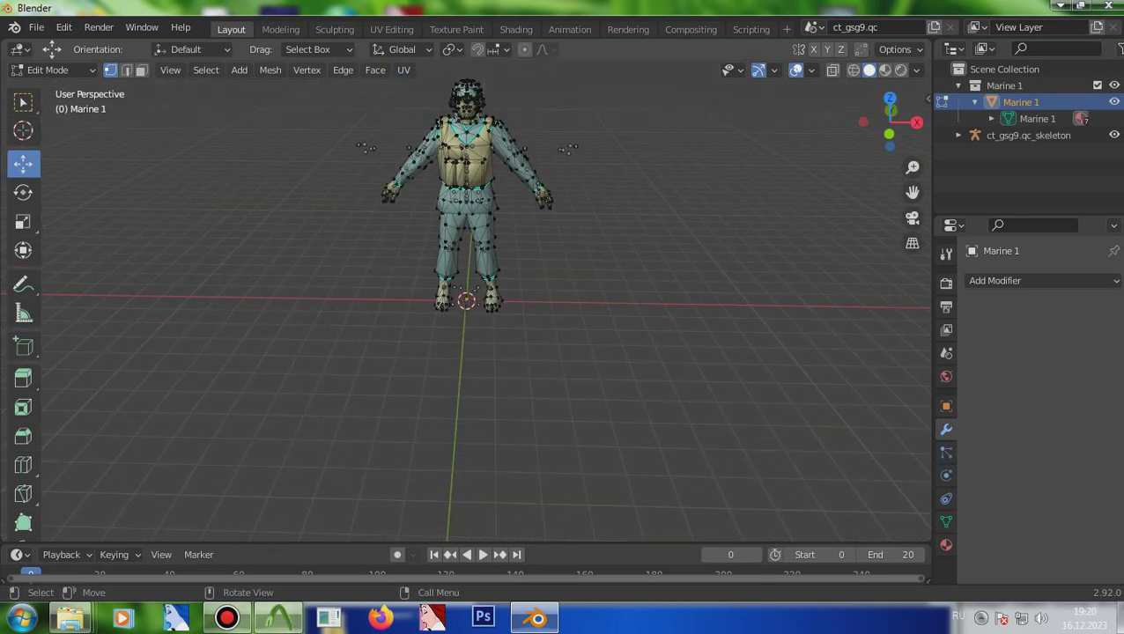
- Try moving the left foot's front vertices inward along X, and add the foot's rear vertices to the selection
scroll(533, 317, up, 6)
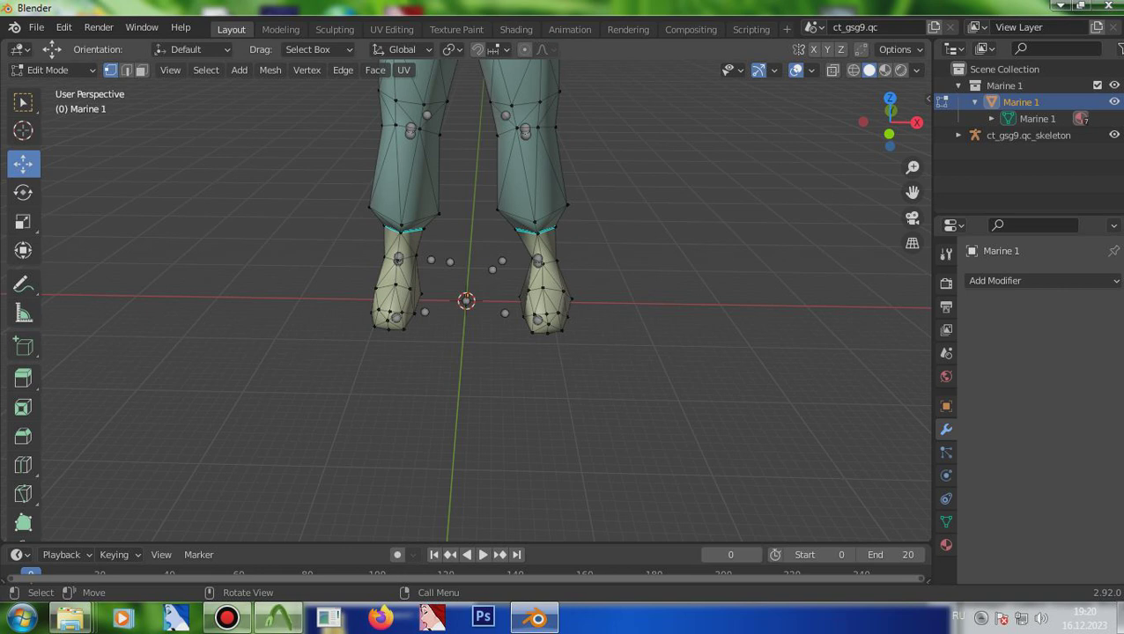
drag(463, 231, 625, 357)
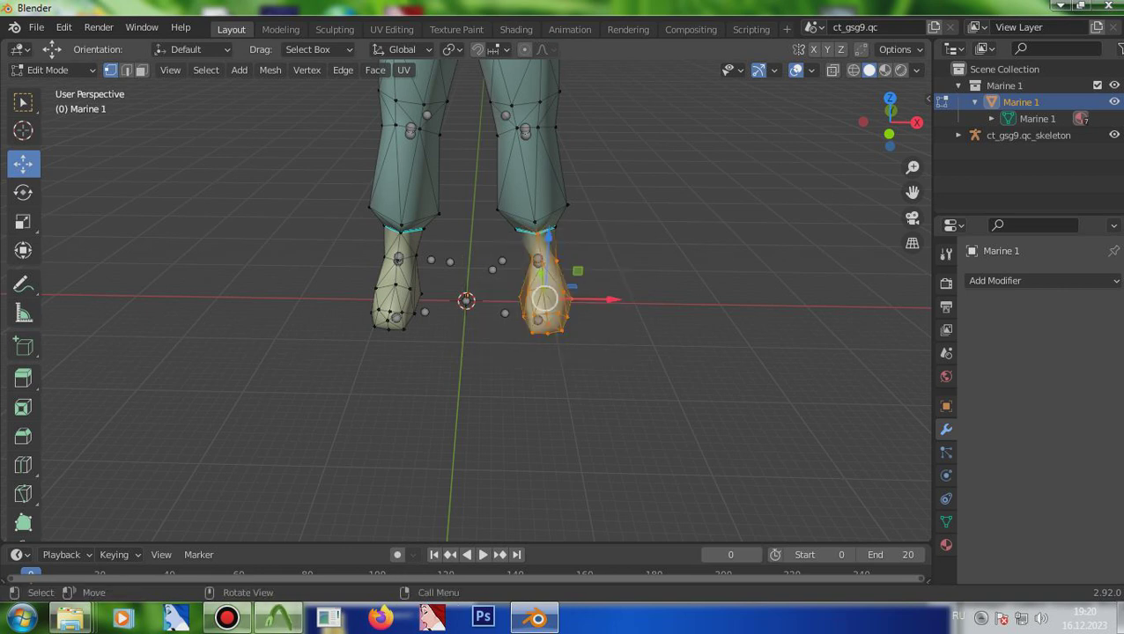
drag(612, 299, 567, 300)
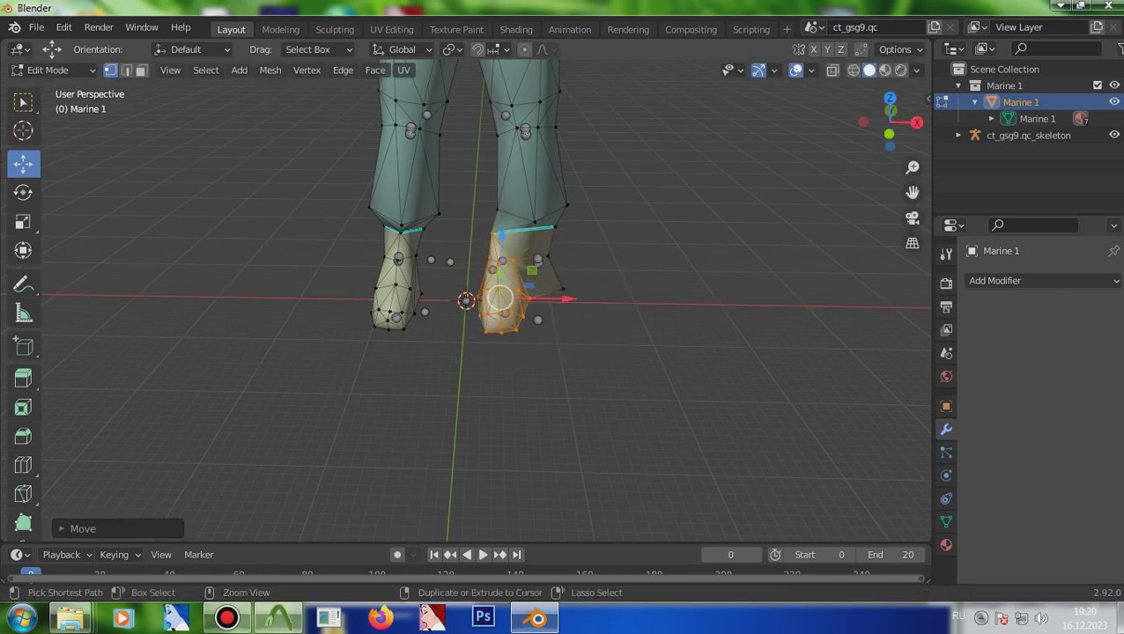
drag(889, 123, 845, 129)
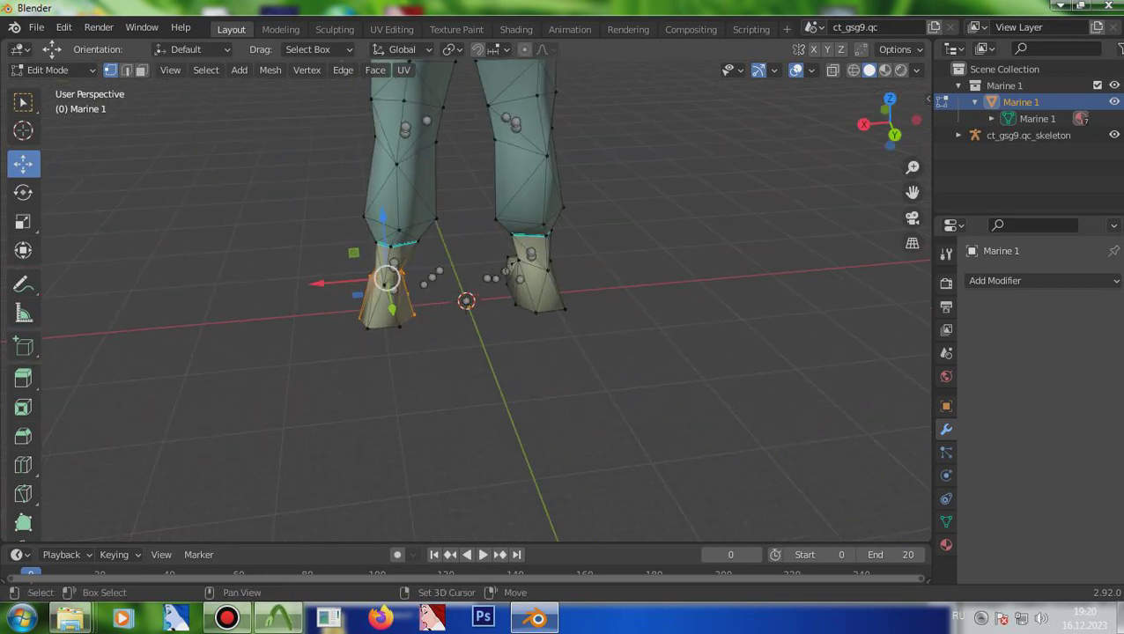
drag(454, 364, 306, 246)
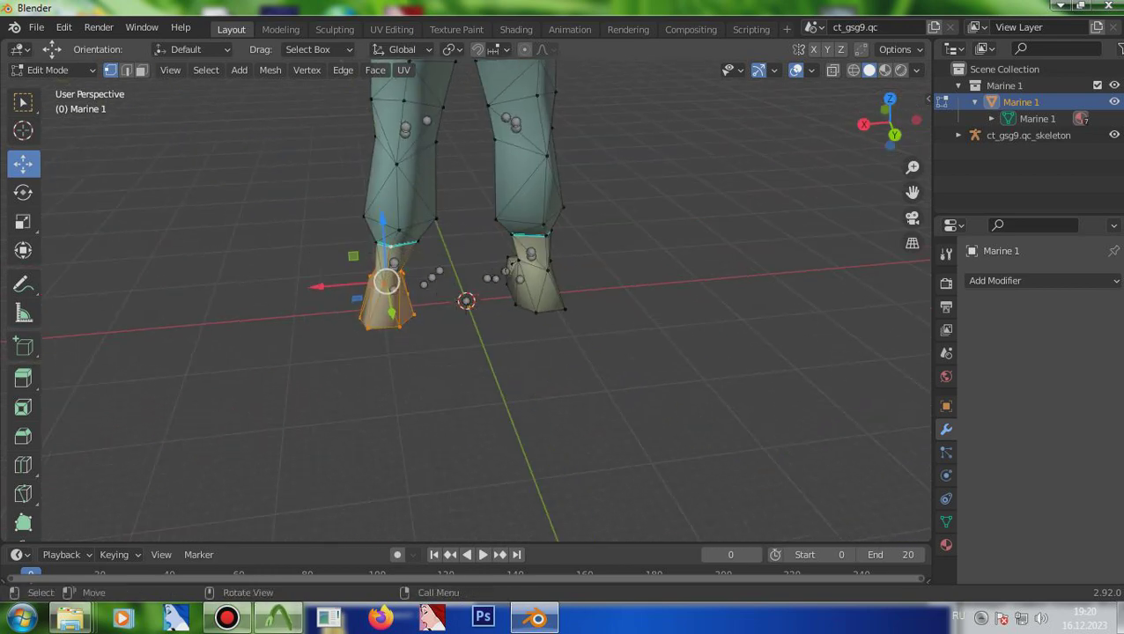
- Try moving the whole left foot, including the ankle, inward along X, and undo the move
key(ctrl+KP_Add)
key(g)
key(x)
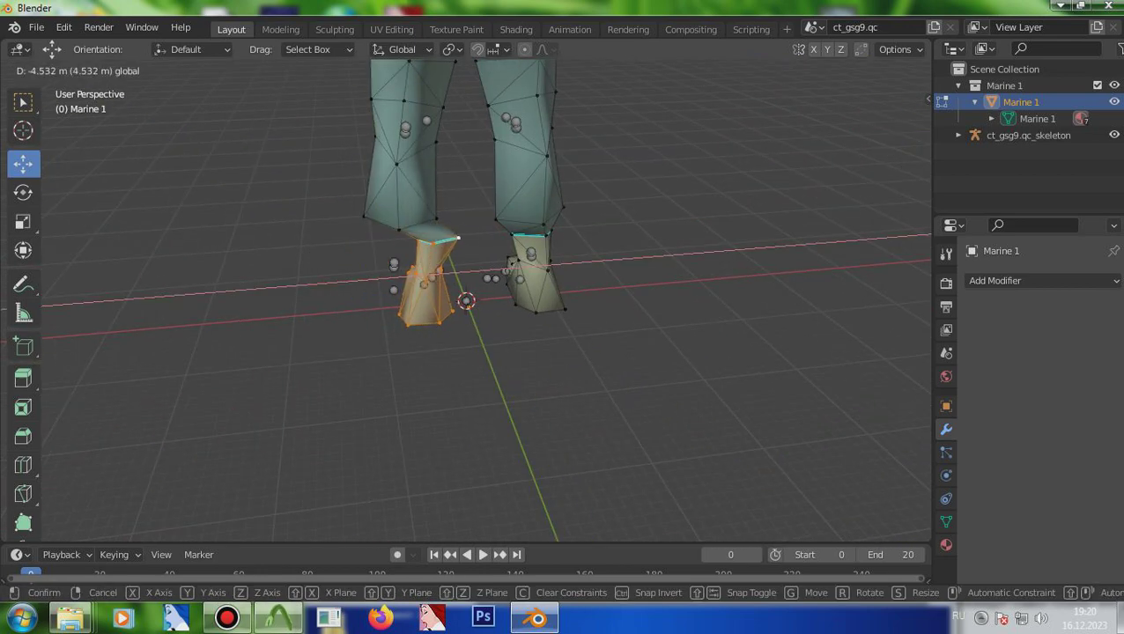
key(Return)
key(ctrl+z)
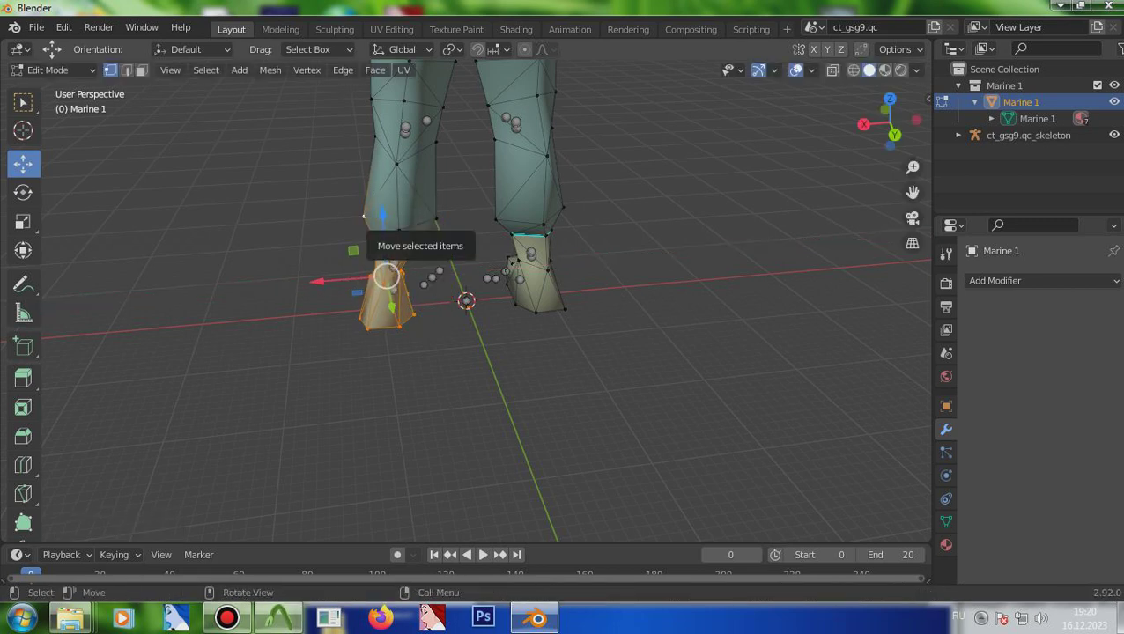
- Extend the selection to the left trouser cuff, try moving it with the foot inward along X, and undo the move
key(ctrl+KP_Add)
key(g)
key(x)
key(Return)
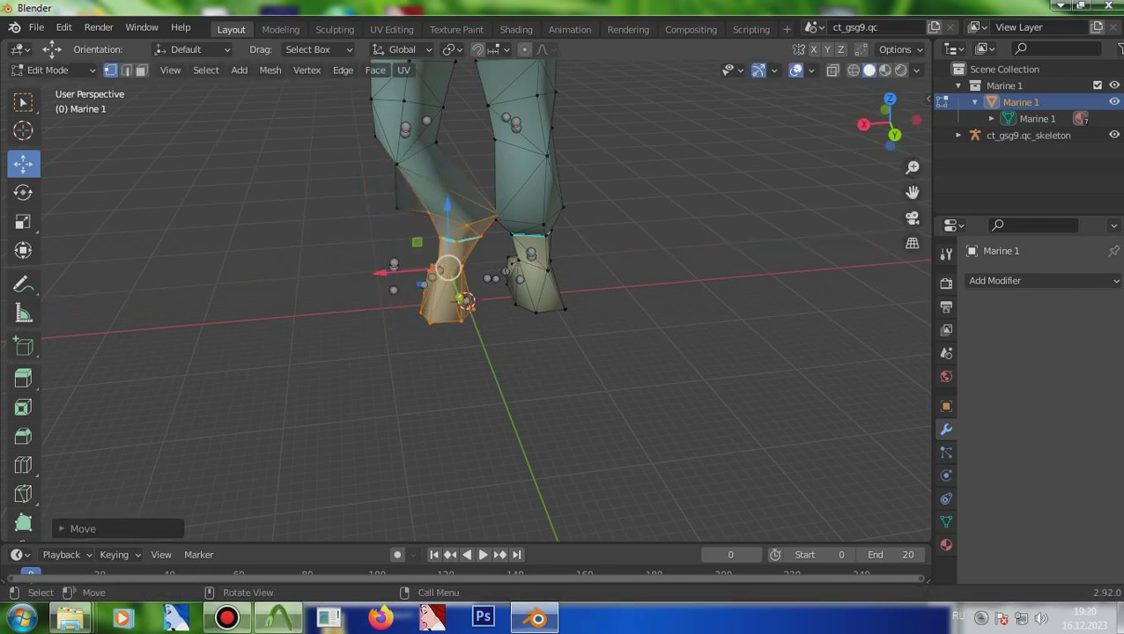
key(ctrl+z)
- Extend the selection up to the left knee, try moving the lower leg inward along X, and undo the move
key(ctrl+KP_Add)
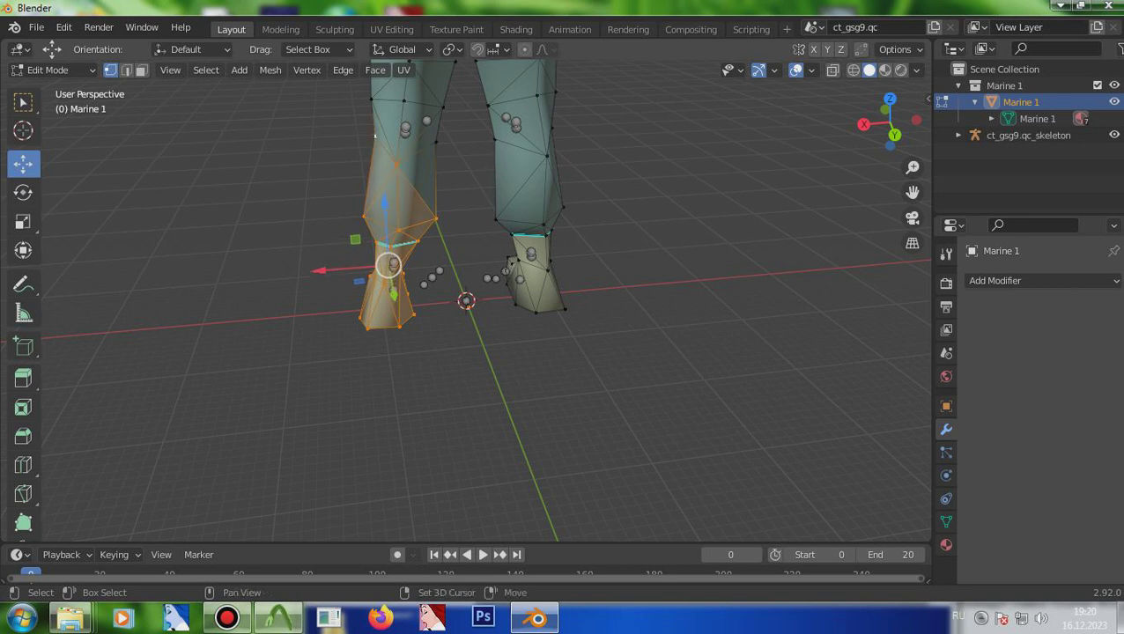
key(ctrl+KP_Add)
key(g)
key(x)
key(Return)
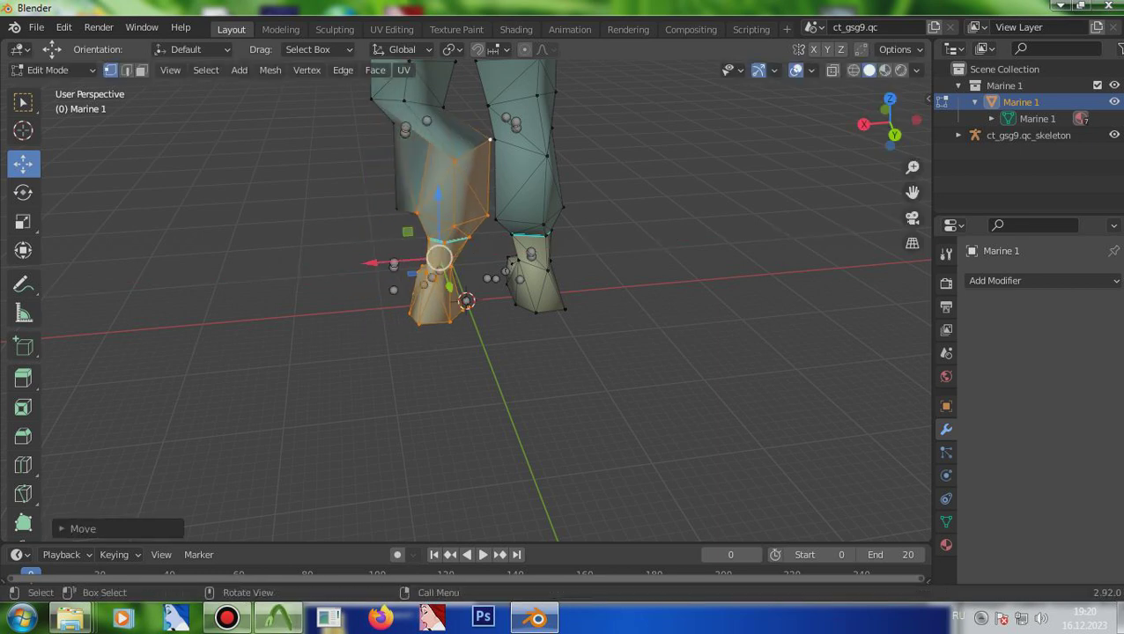
key(ctrl+z)
- Extend the left leg selection past the knee to the mid-thigh on the front side
scroll(466, 302, down, 1)
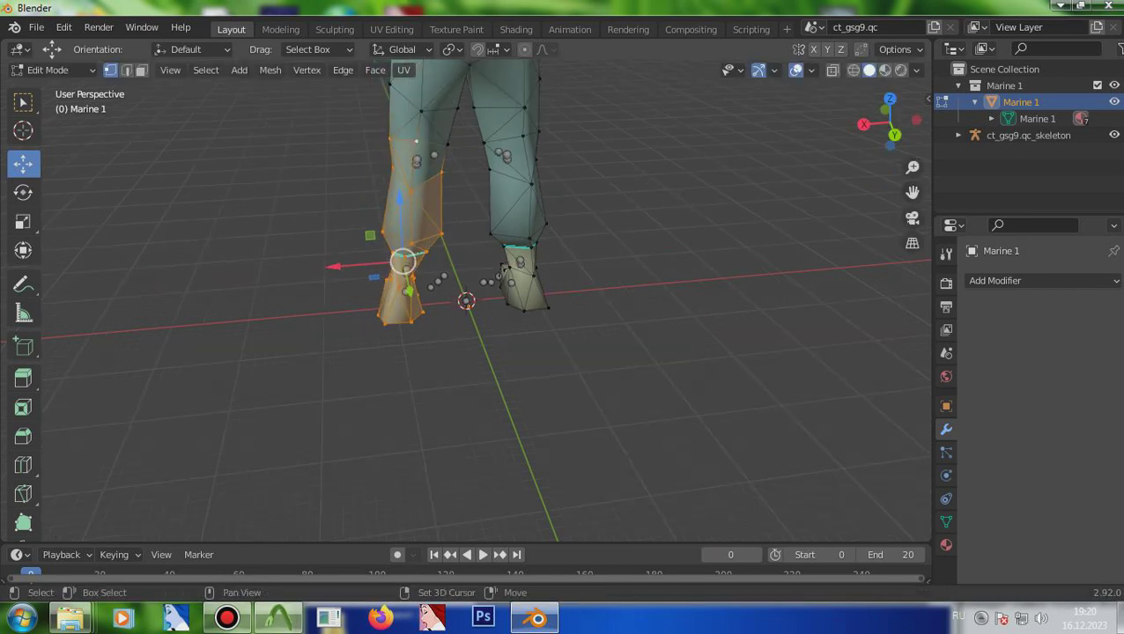
drag(890, 124, 757, 123)
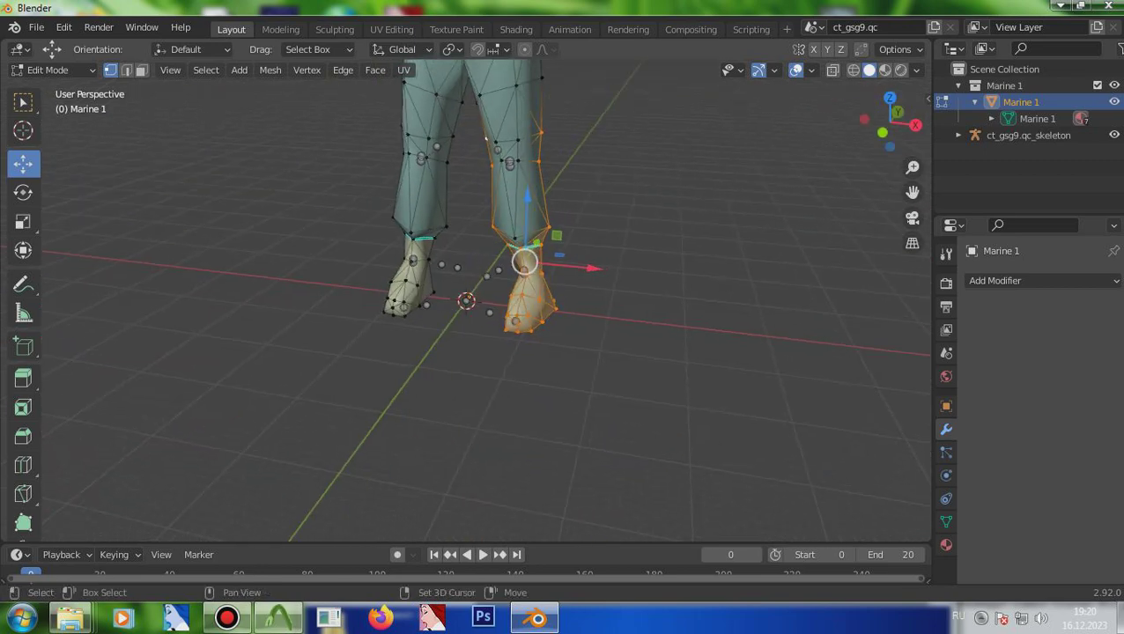
shift+drag(478, 269, 599, 121)
mouse_move(552, 264)
mouse_down()
mouse_move(589, 273)
mouse_move(544, 253)
mouse_up()
key(ctrl+z)
key(Escape)
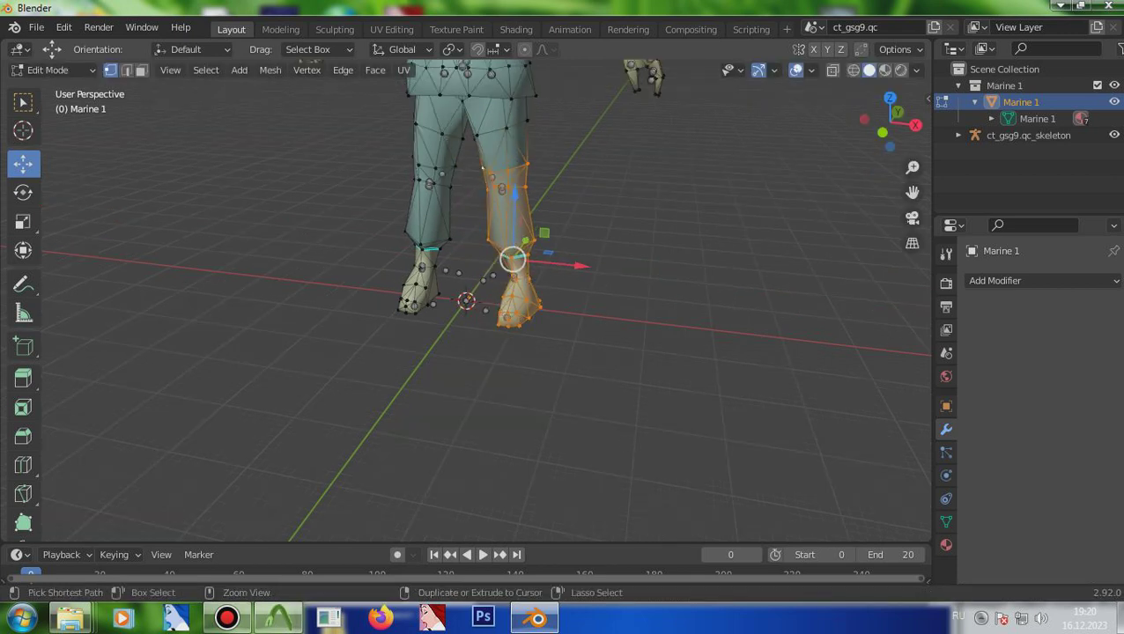
key(ctrl+KP_Add)
key(ctrl+KP_Add)
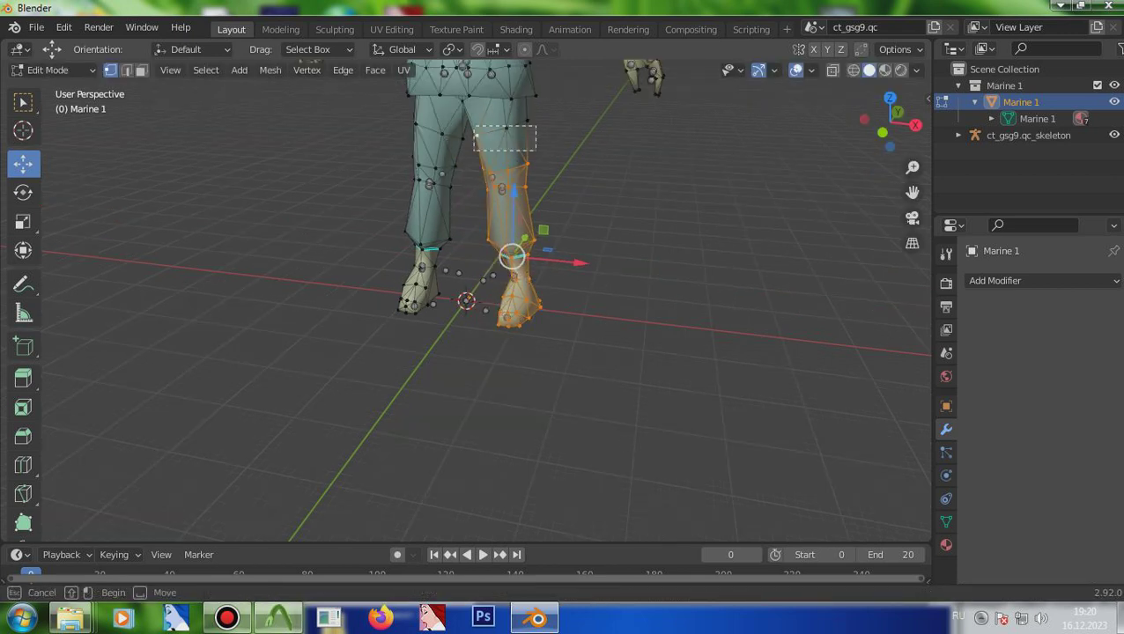
- Add the rear mid-thigh vertices to the selection and move the left leg inward along X
drag(889, 119, 793, 123)
key(b)
drag(393, 136, 458, 165)
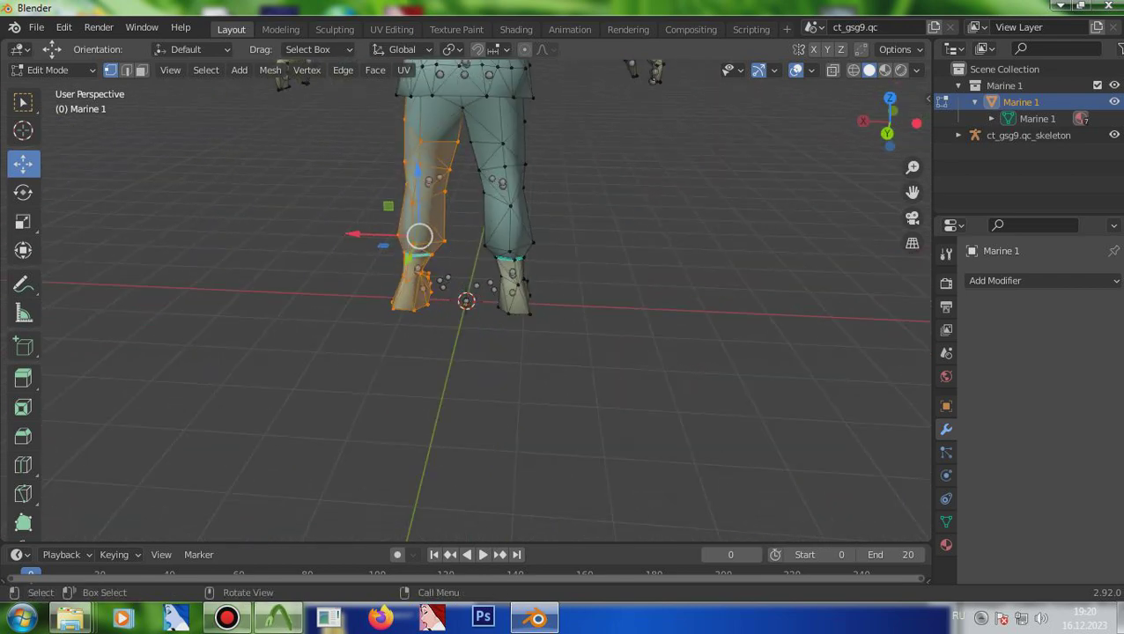
drag(420, 236, 444, 236)
key(ctrl+z)
- Deselect the left foot and lower leg vertices from front and back, keeping the knee and mid-thigh vertices selected
drag(890, 123, 833, 124)
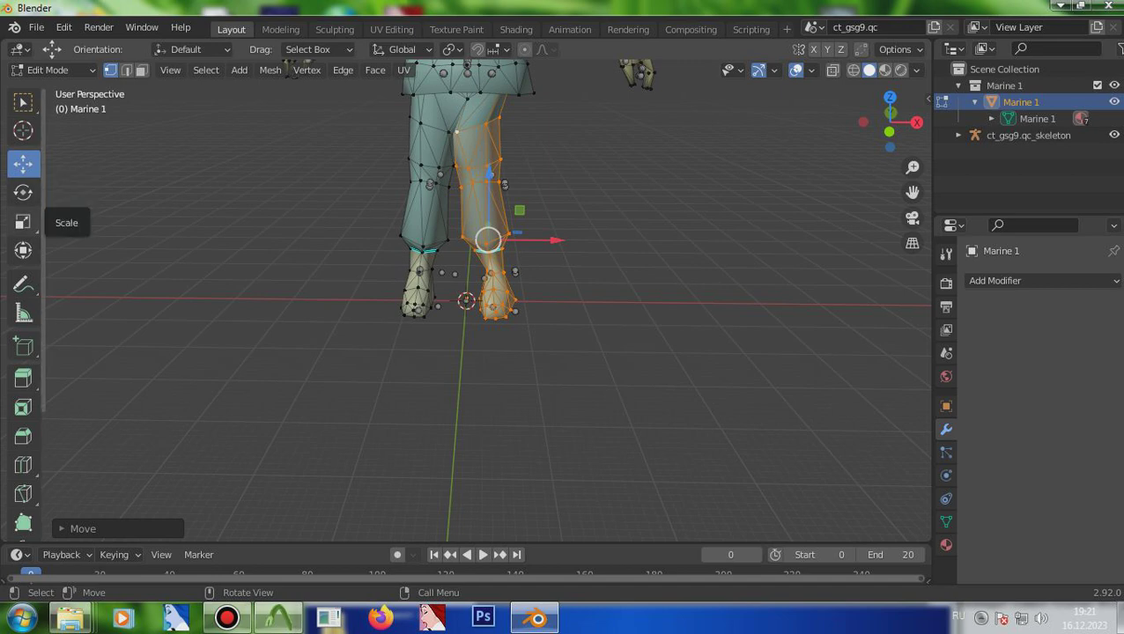
drag(454, 220, 597, 316)
drag(890, 123, 836, 123)
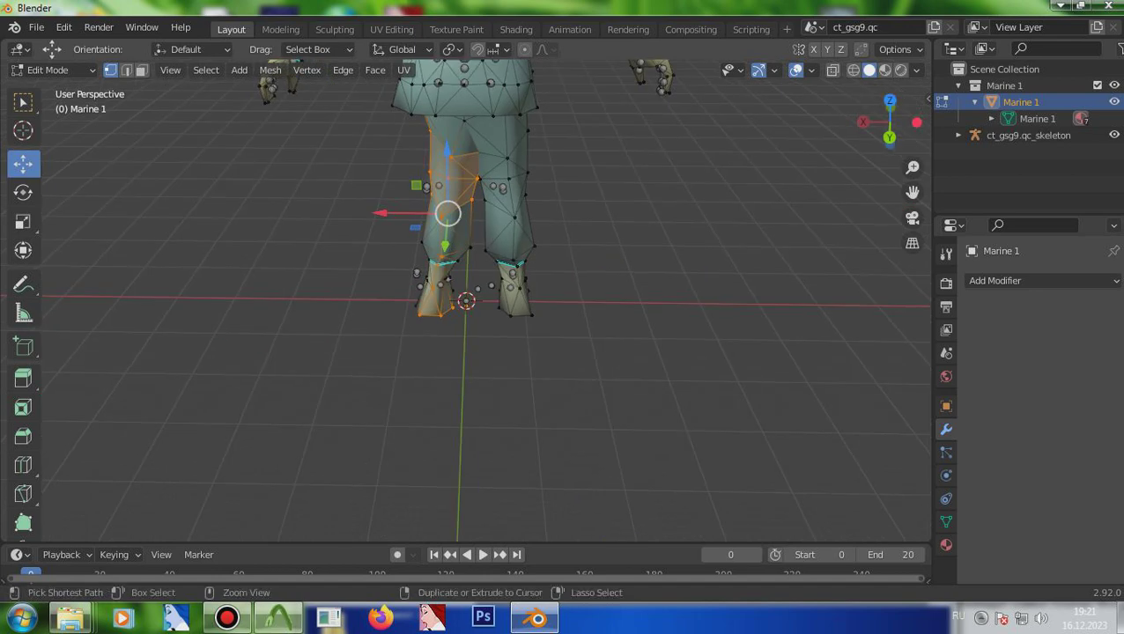
drag(332, 209, 478, 317)
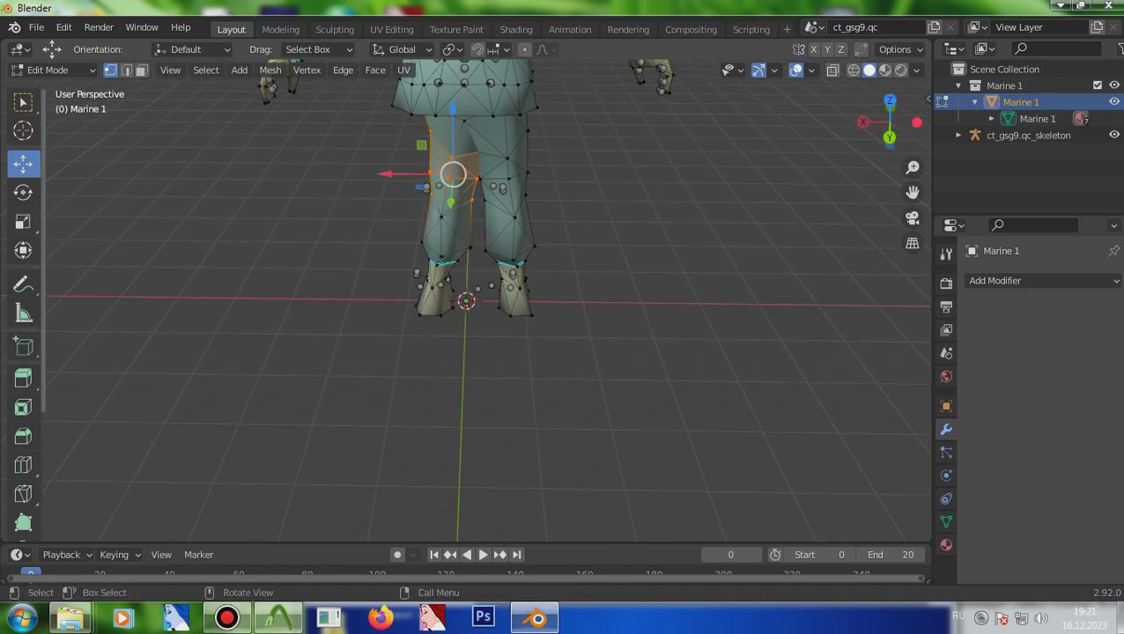
drag(889, 121, 841, 124)
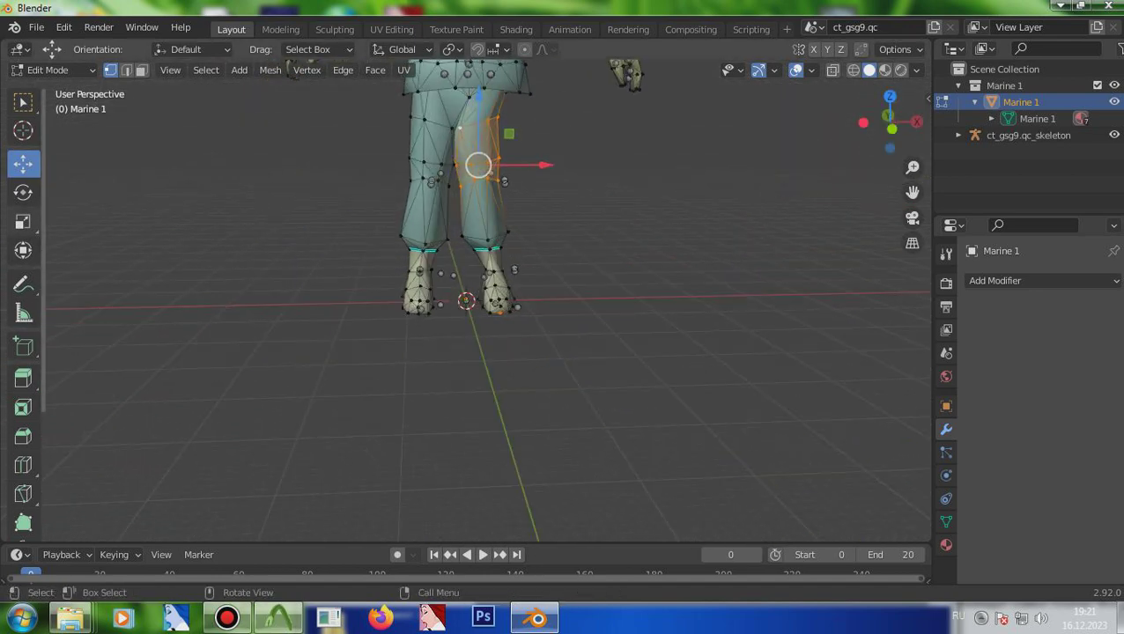
- Try scaling the selected left knee and mid-thigh vertices, and undo the scaling
key(shift+space)
key(s)
drag(529, 176, 555, 164)
key(ctrl+z)
key(ctrl+z)
- Move the left knee and mid-thigh vertices slightly outward along X to straighten the leg, and deselect them
key(shift+space)
key(g)
key(ctrl+z)
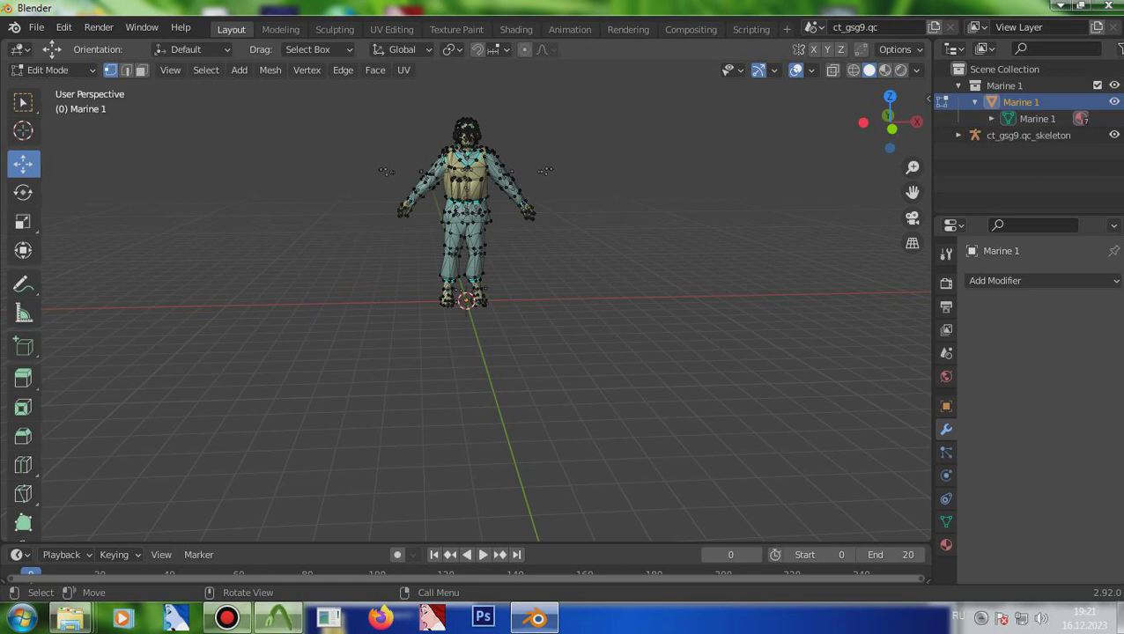
- Try moving the left leg's inner knee vertex inward along X, and undo the move and its selection
scroll(471, 170, up, 5)
key(b)
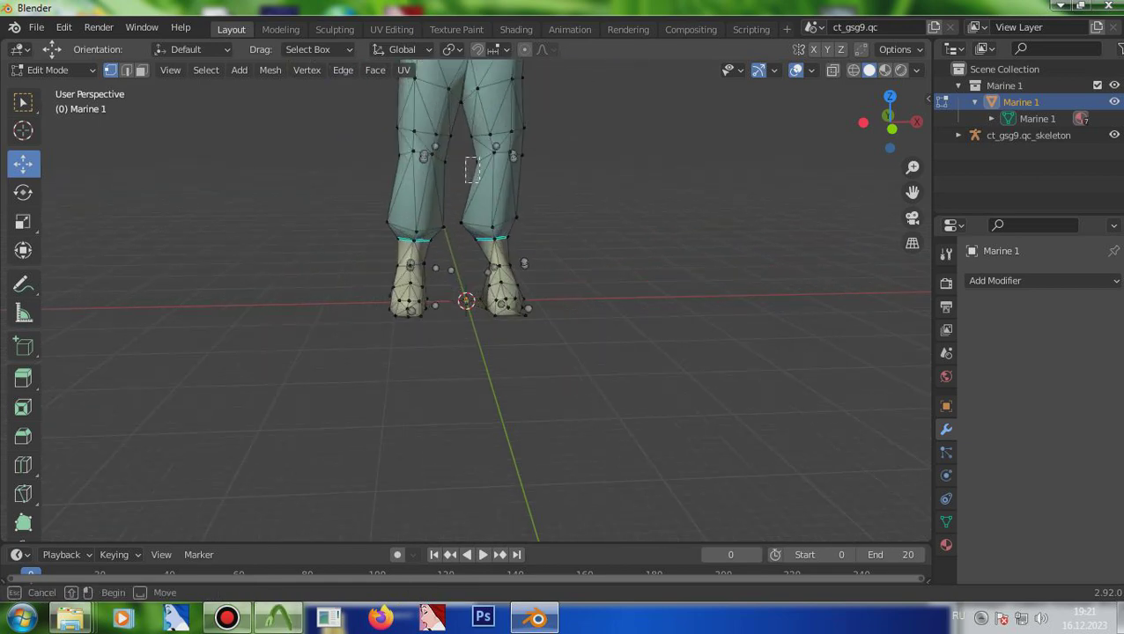
key(Escape)
key(g)
key(x)
key(Return)
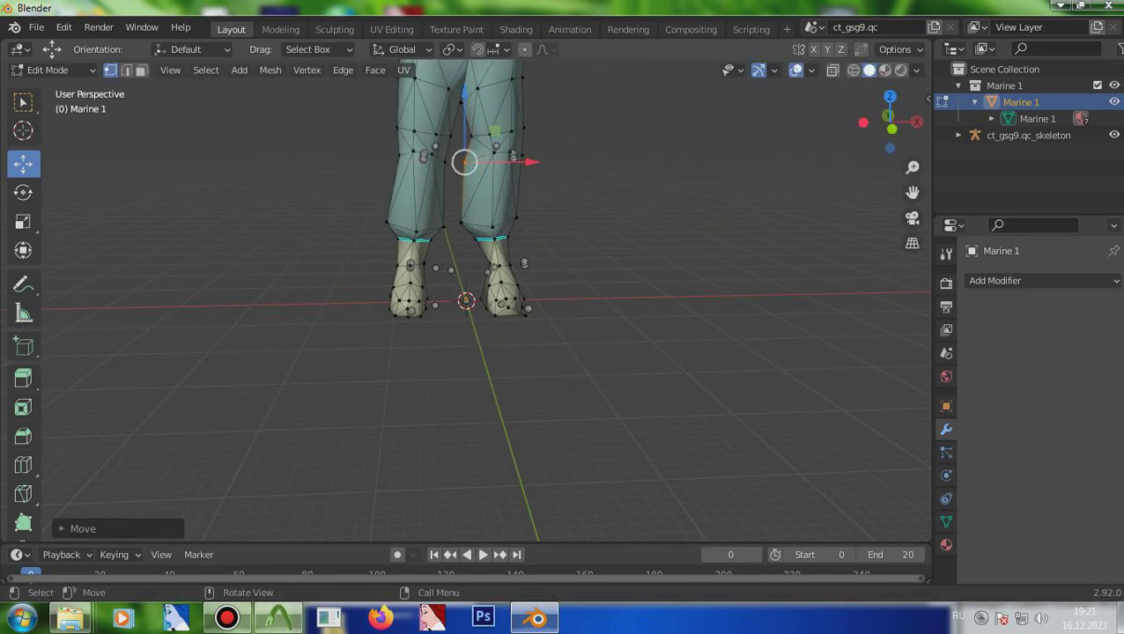
key(ctrl+z)
key(ctrl+z)
- Select the inner knee vertex of the left leg and move it inward along X to widen the pinched knee
click(470, 164)
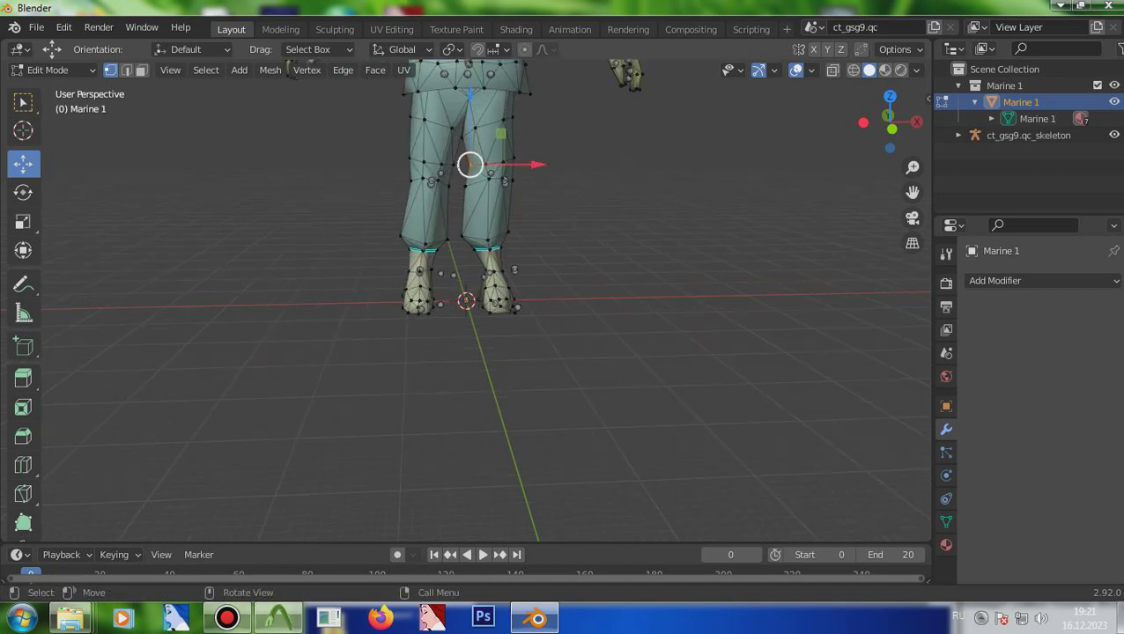
key(g)
key(x)
key(Return)
key(ctrl+z)
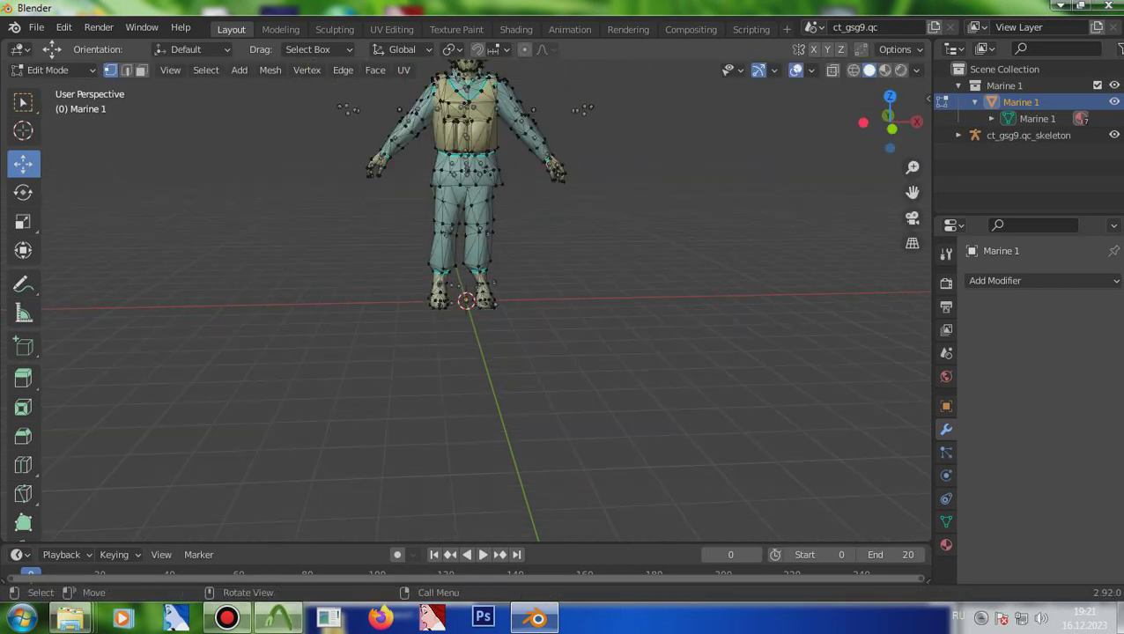
- Move the inner vertex of the left trouser cuff slightly outward along X, and clear the selection
scroll(460, 206, up, 6)
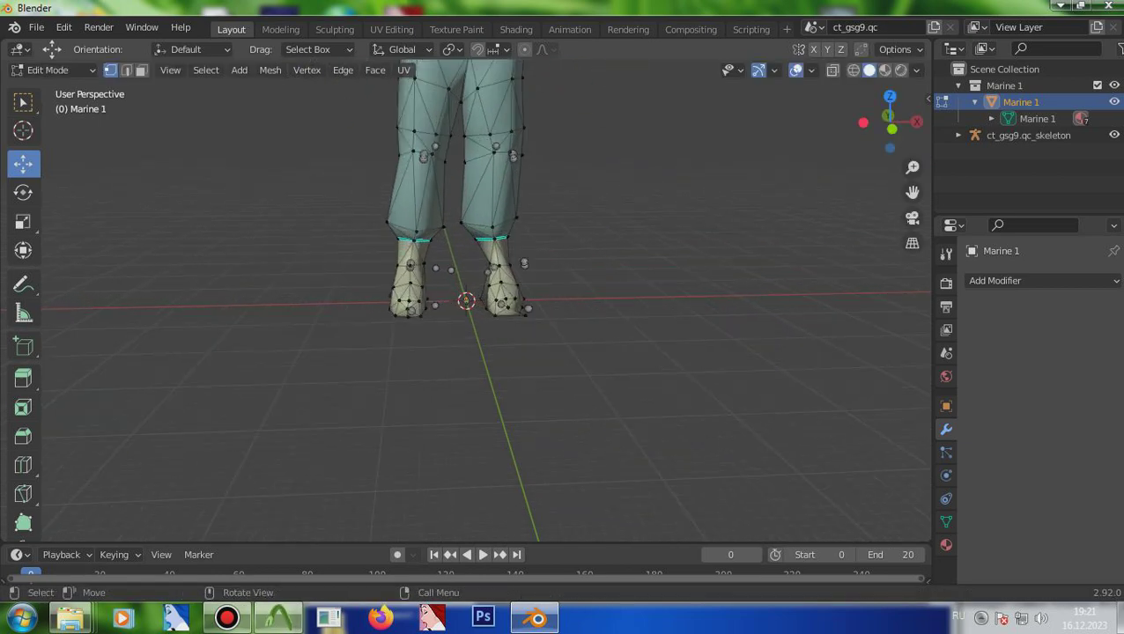
click(460, 207)
key(g)
key(x)
click(467, 206)
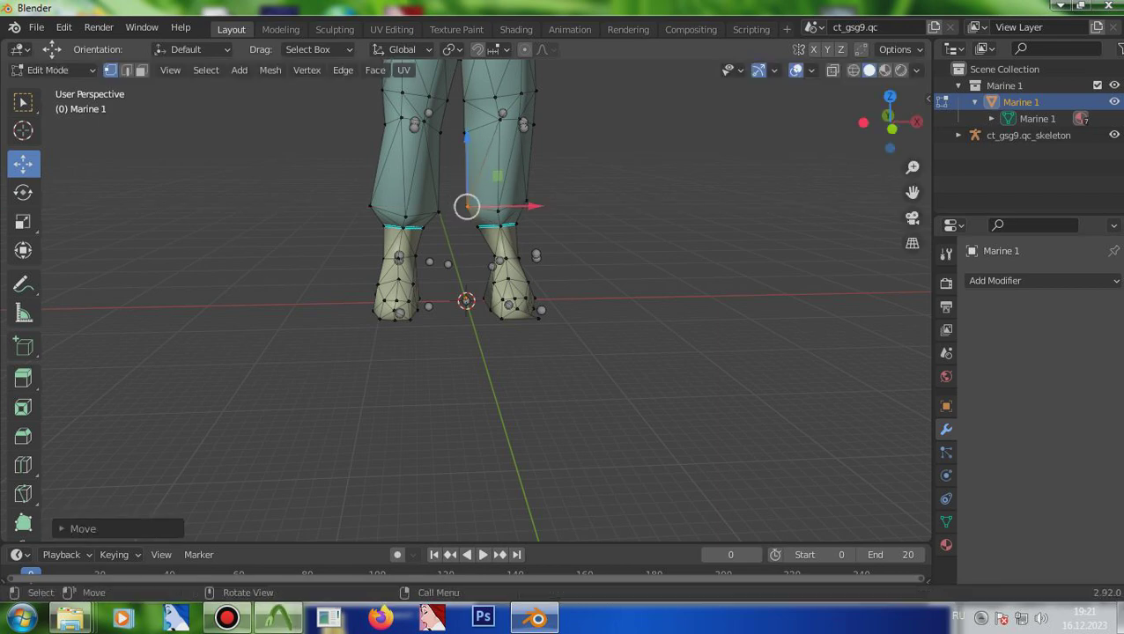
key(g)
key(x)
key(Return)
key(ctrl+z)
scroll(467, 300, down, 5)
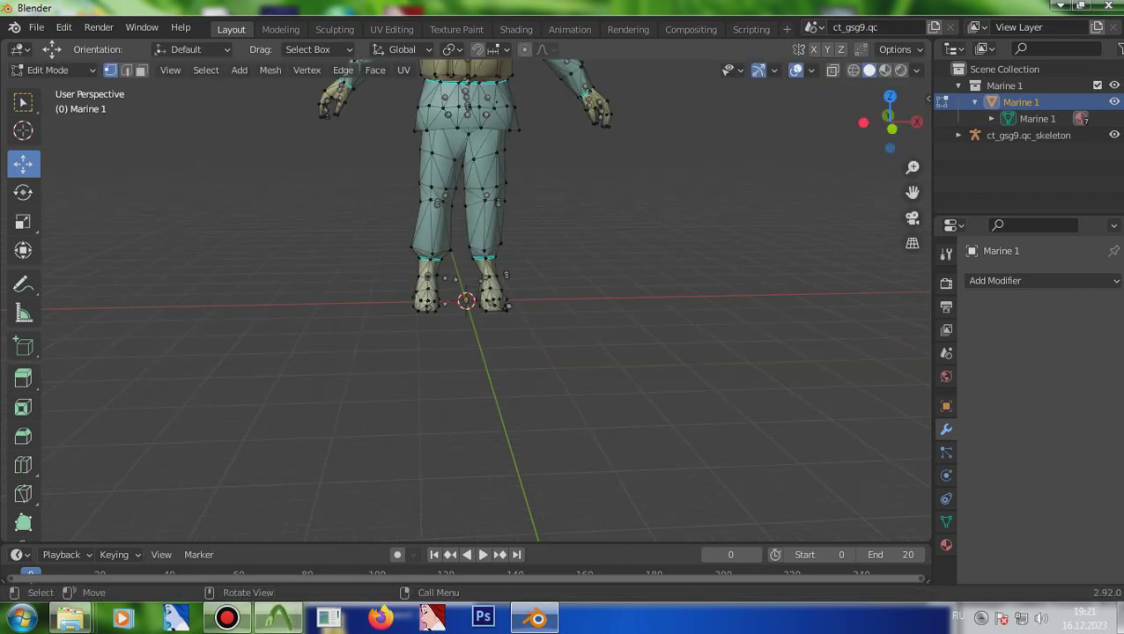
- Select the right foot and trouser cuff vertices from the front and add the ones behind
scroll(467, 300, up, 2)
drag(356, 246, 453, 330)
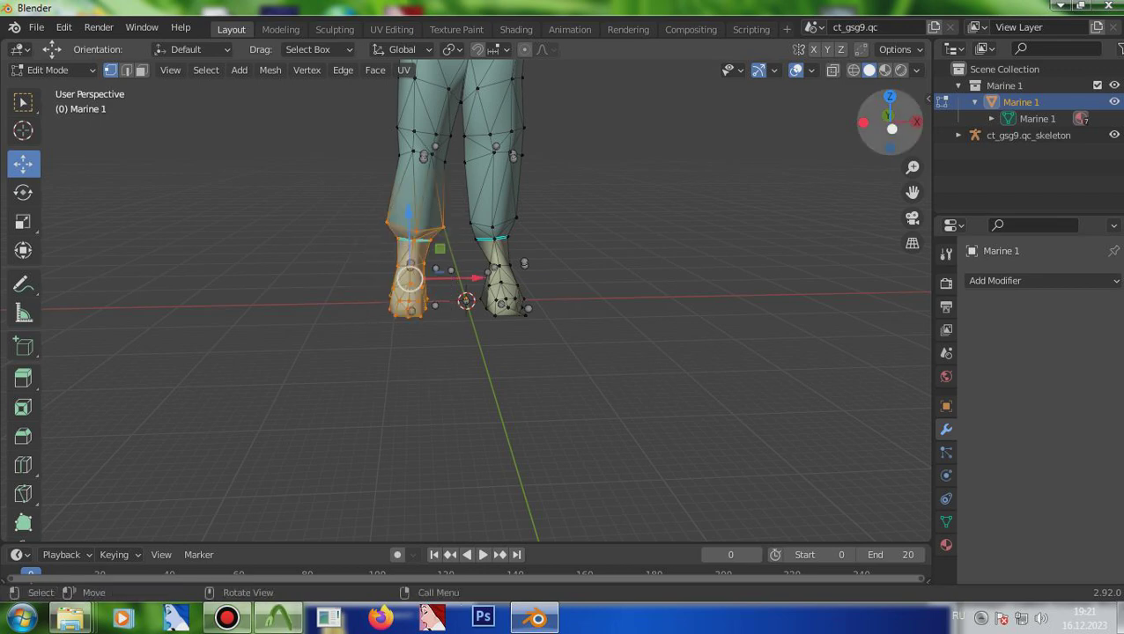
drag(890, 124, 832, 125)
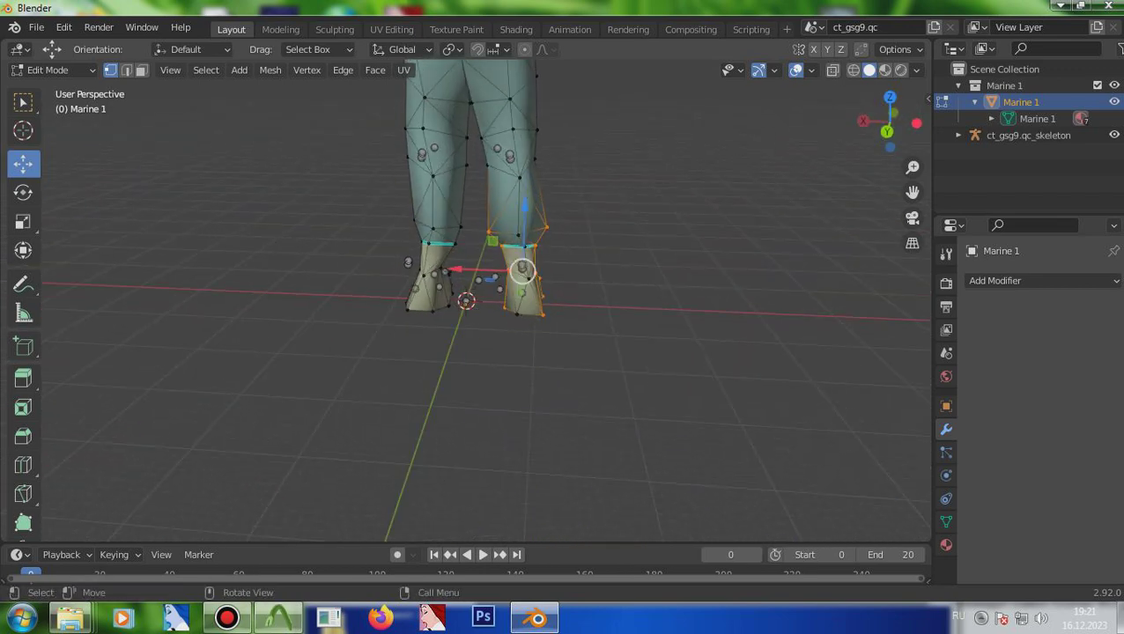
scroll(544, 223, up, 5)
drag(543, 223, 797, 351)
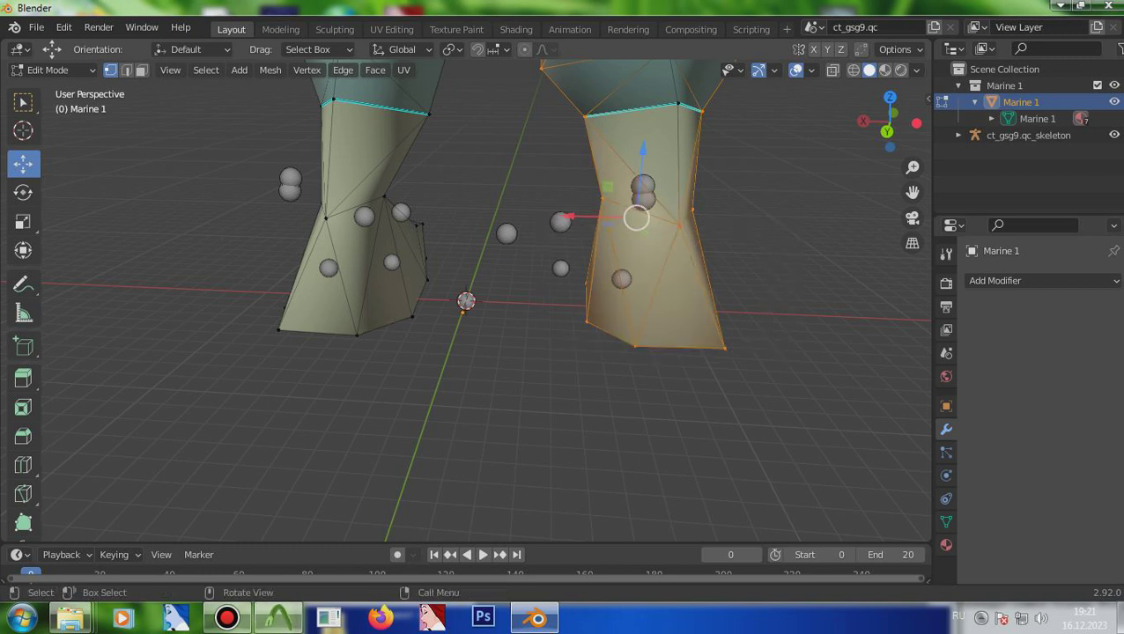
- Try moving the selected right foot and cuff vertices inward along X, and undo the move
scroll(564, 264, down, 2)
key(g)
key(x)
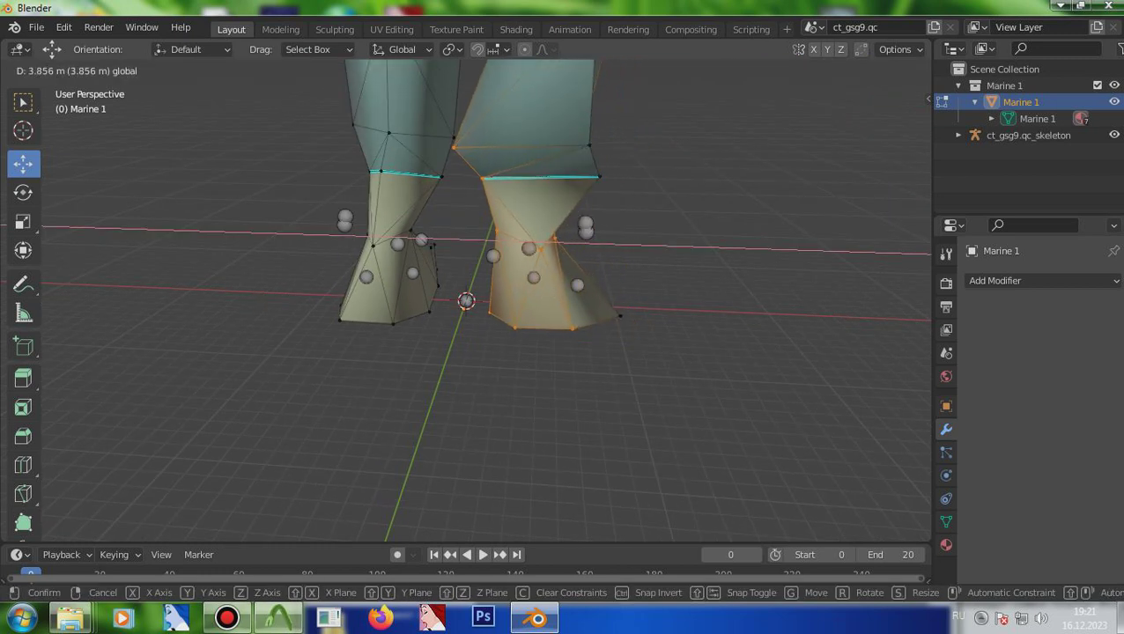
key(Return)
key(z)
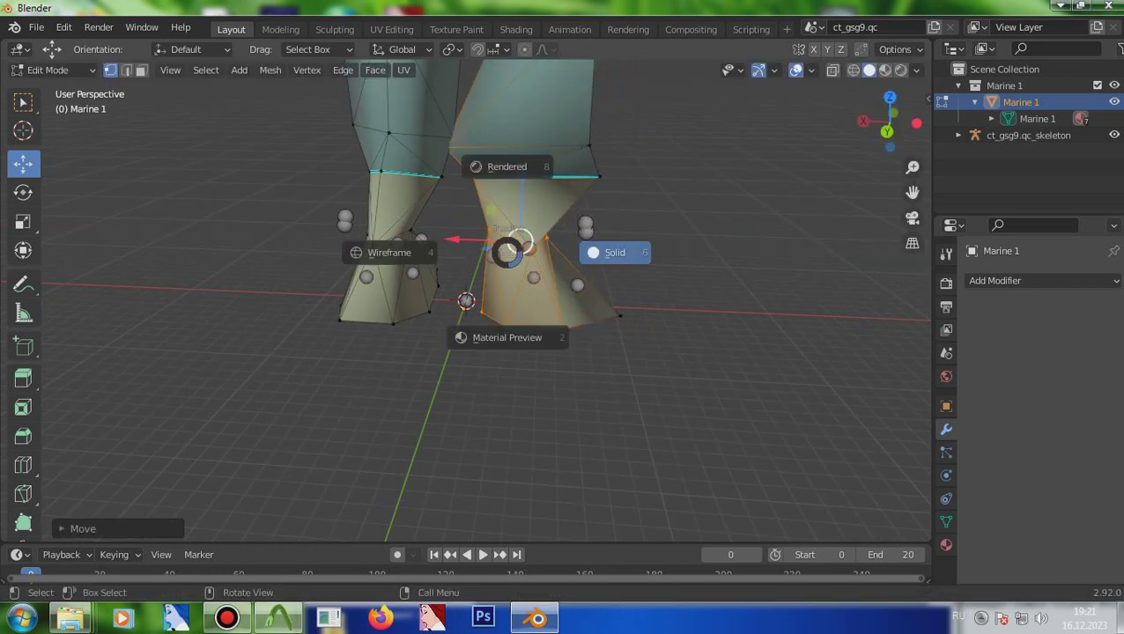
key(Escape)
key(ctrl+z)
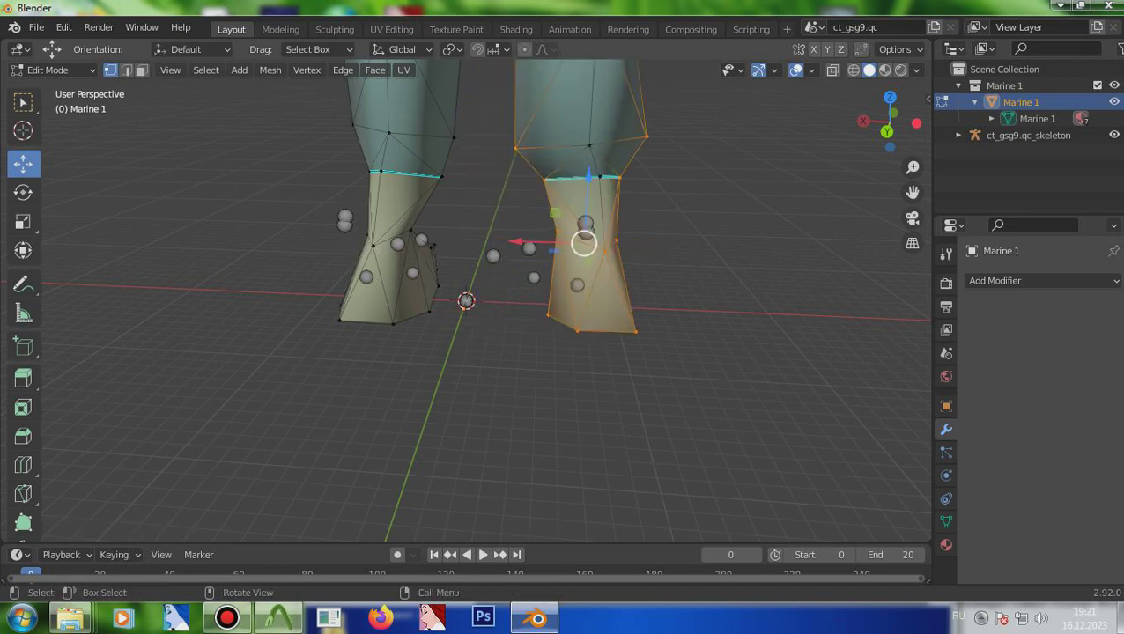
- Extend the right foot selection up to the knee, adding the vertices on the front and the back of the leg
drag(888, 123, 920, 123)
drag(345, 129, 448, 156)
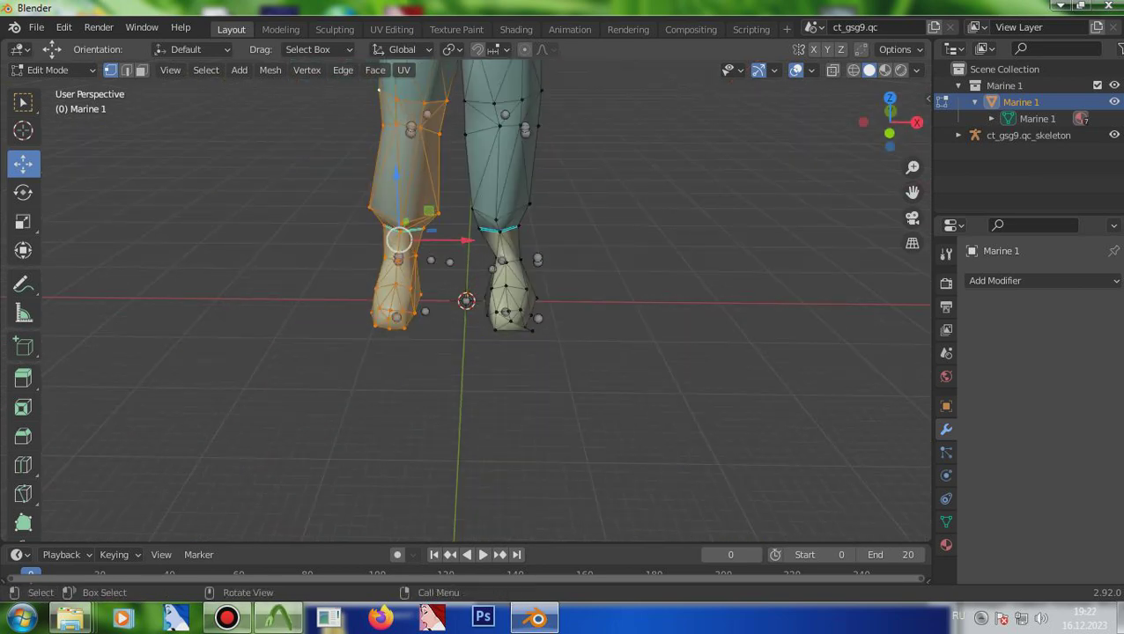
drag(889, 124, 740, 124)
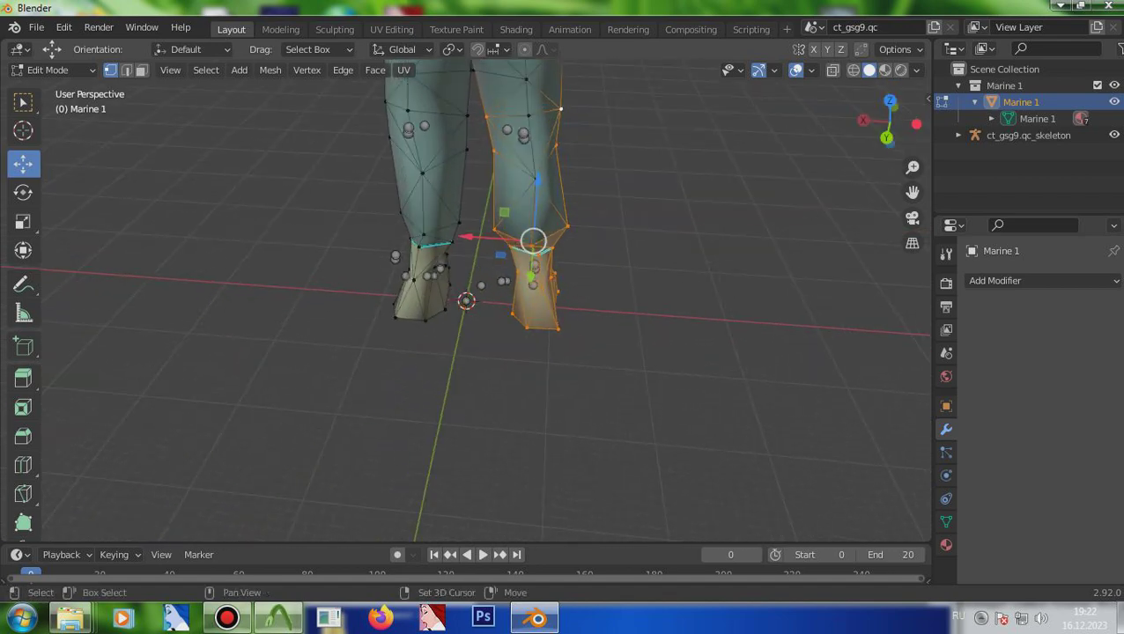
key(ctrl+KP_Add)
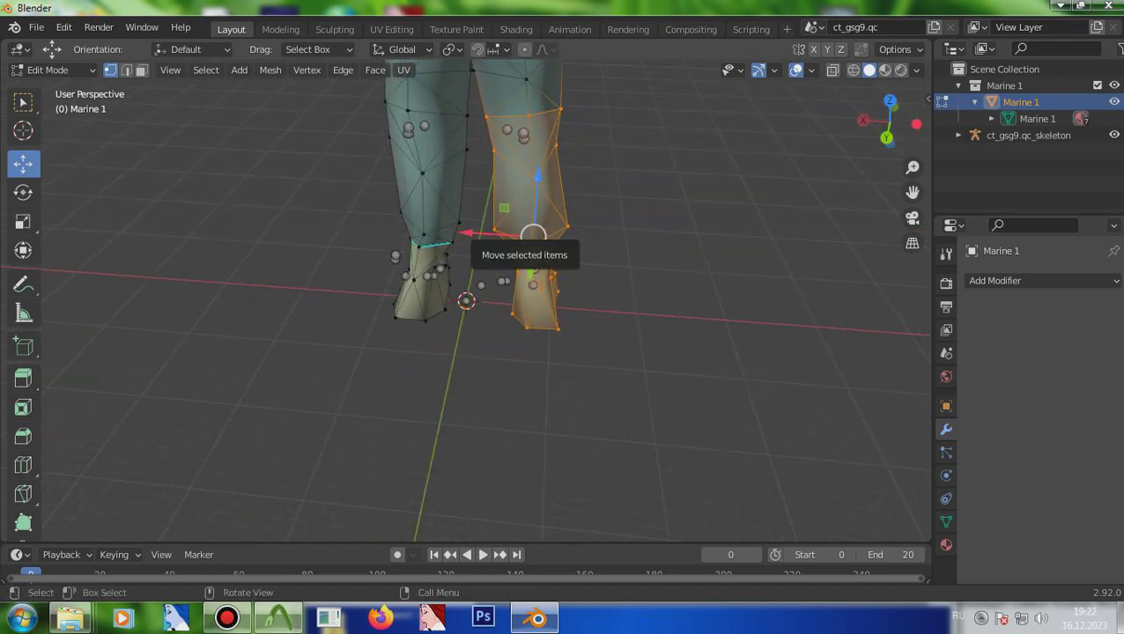
- Try moving the selected right lower leg inward along X, and undo the move
drag(520, 235, 492, 235)
key(ctrl+z)
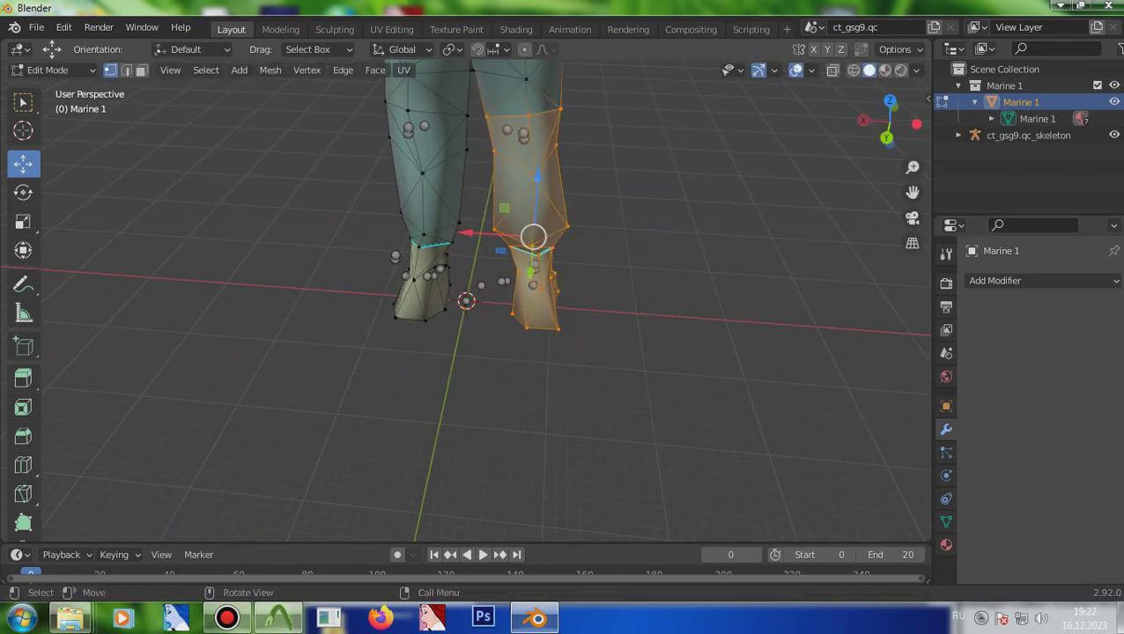
key(ctrl+z)
key(ctrl+shift+z)
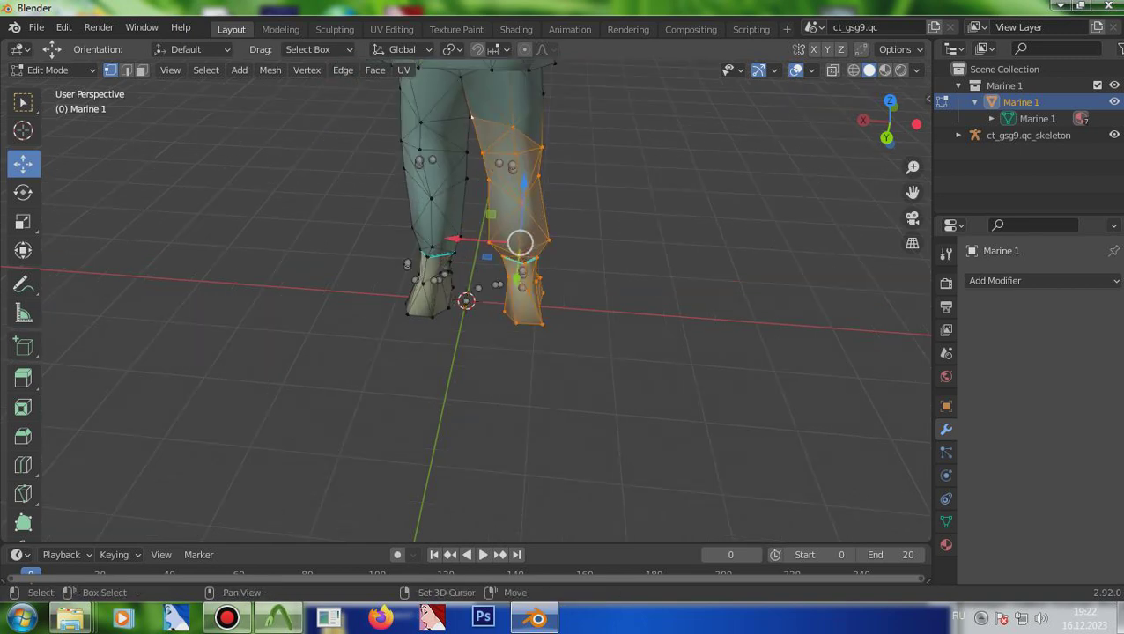
- Add the rear mid-thigh vertices to the selection and move the right leg inward along X toward the foot bones
key(g)
key(Return)
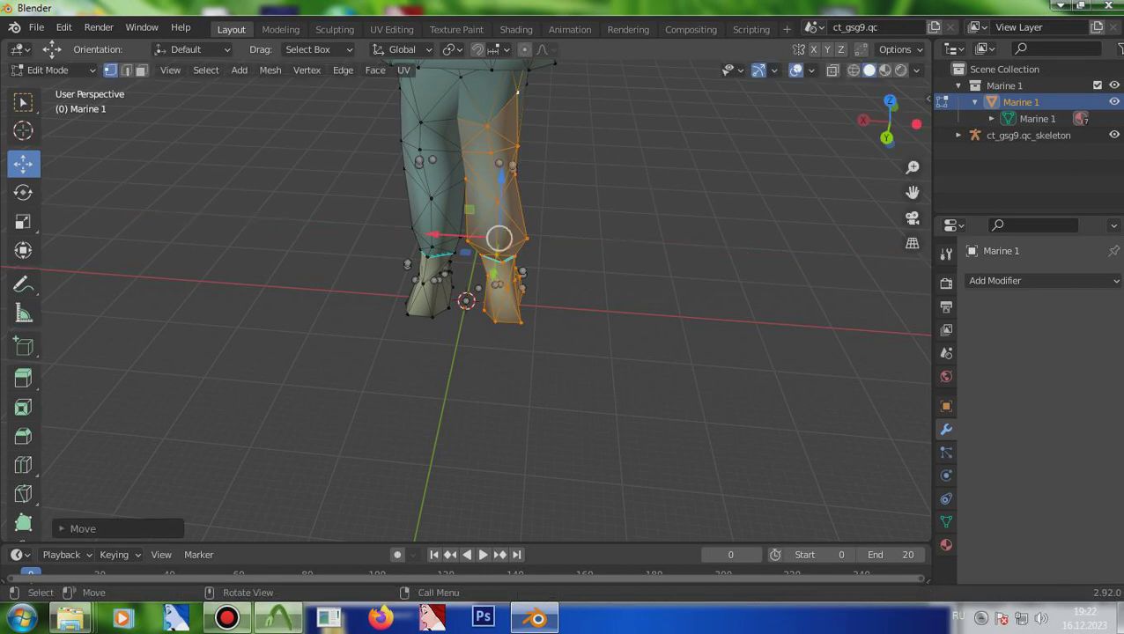
drag(885, 124, 879, 126)
key(g)
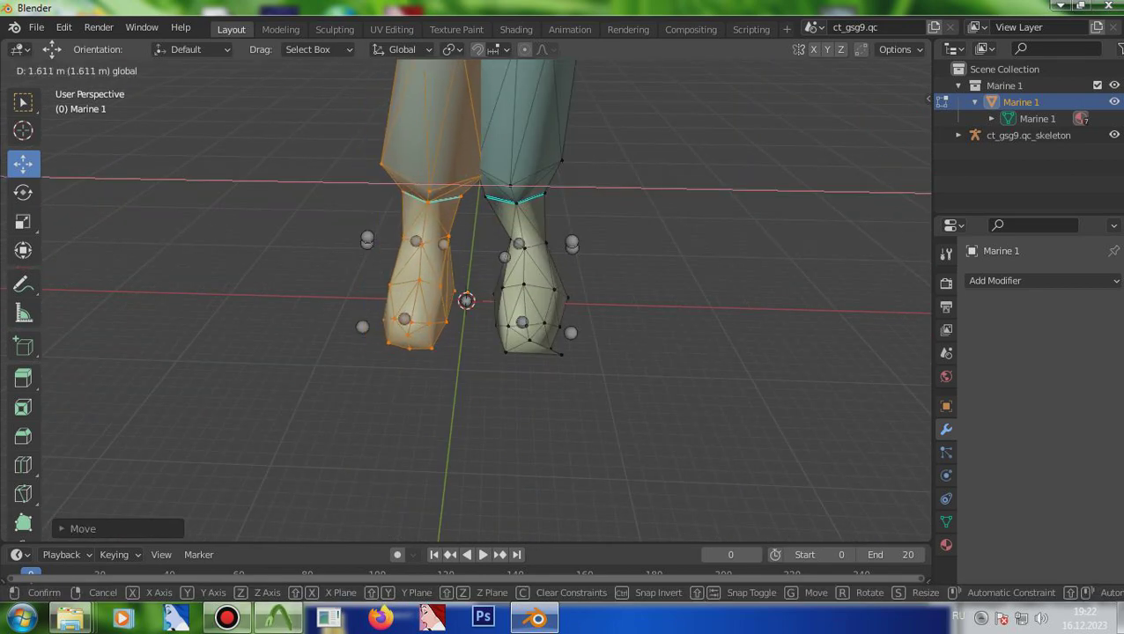
key(Return)
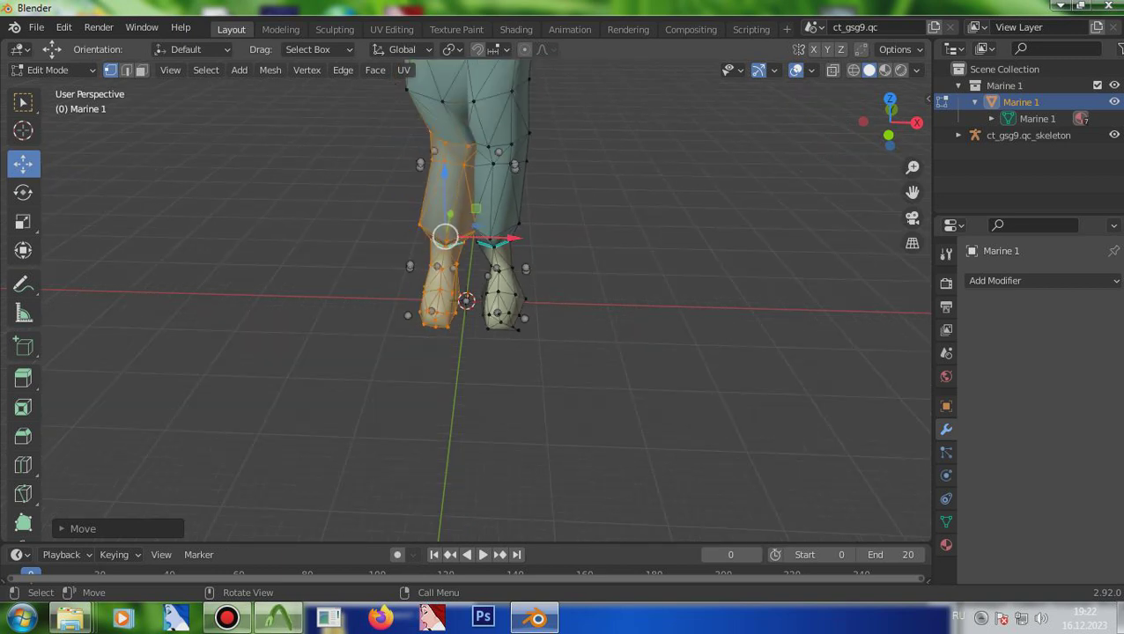
- Deselect the right foot and cuff vertices from the front, keeping the knee and mid-thigh vertices selected
scroll(467, 291, down, 1)
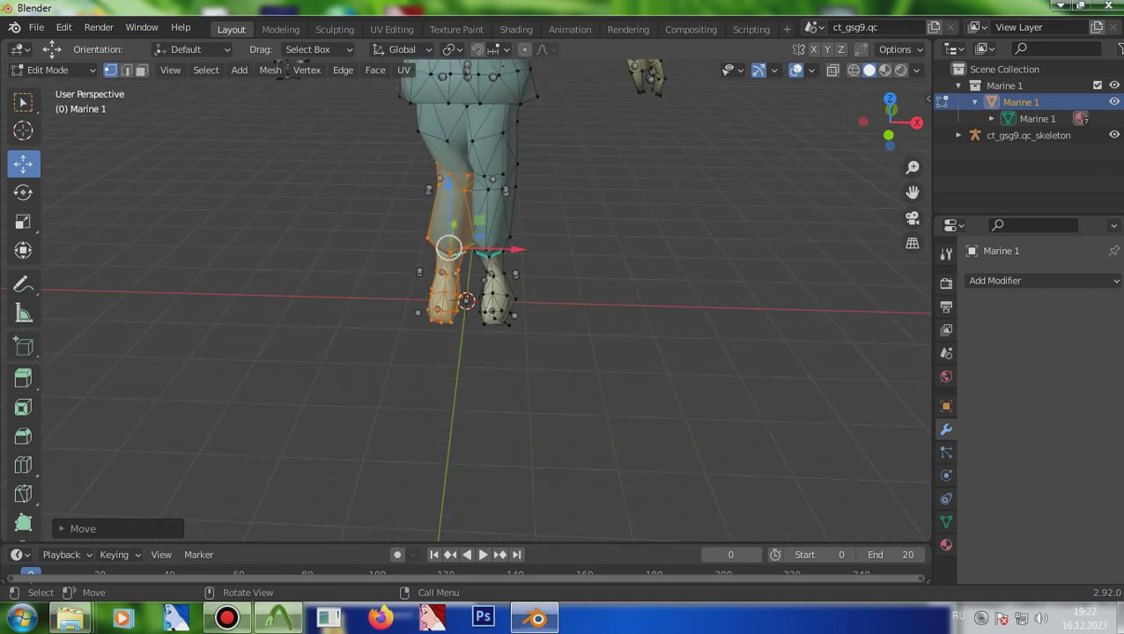
key(b)
drag(460, 313, 401, 230)
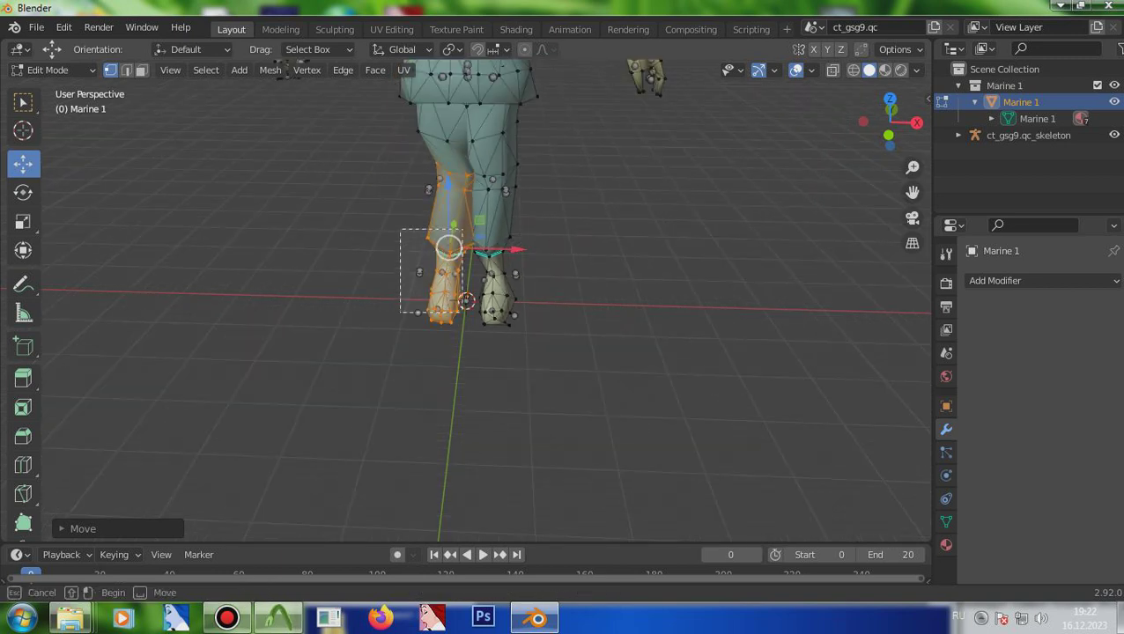
middle_drag(401, 226, 401, 226)
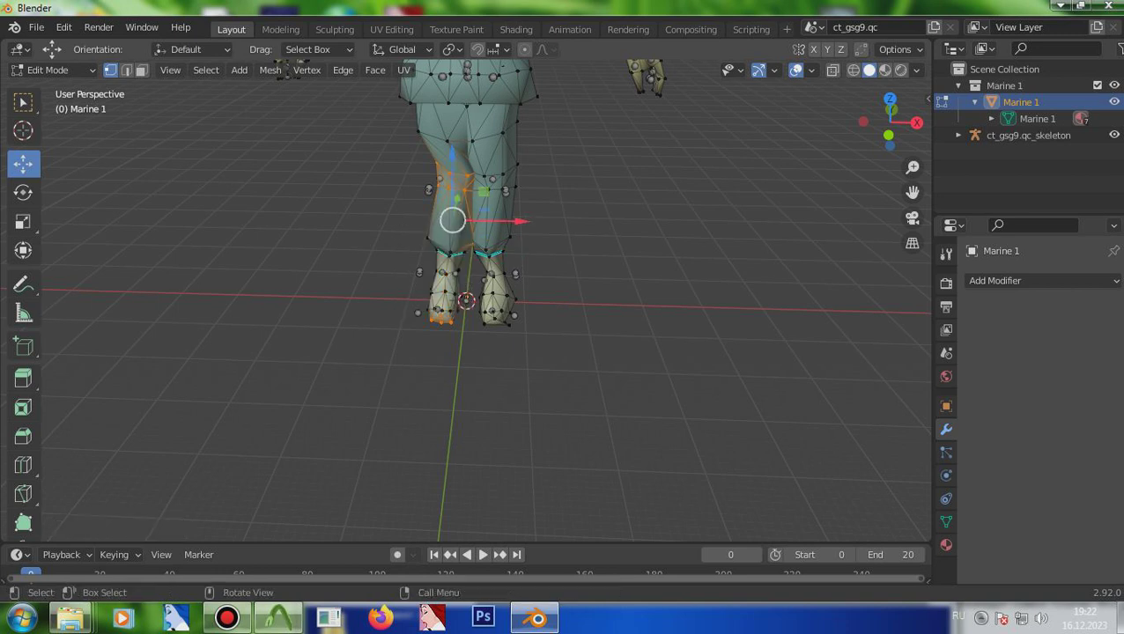
key(g)
key(x)
key(Escape)
ctrl+drag(412, 273, 458, 339)
- Deselect the remaining rear and side vertices of the right foot and ankle, keeping the knee area selected
drag(888, 120, 911, 122)
drag(470, 261, 530, 321)
drag(889, 121, 888, 123)
ctrl+click(445, 172)
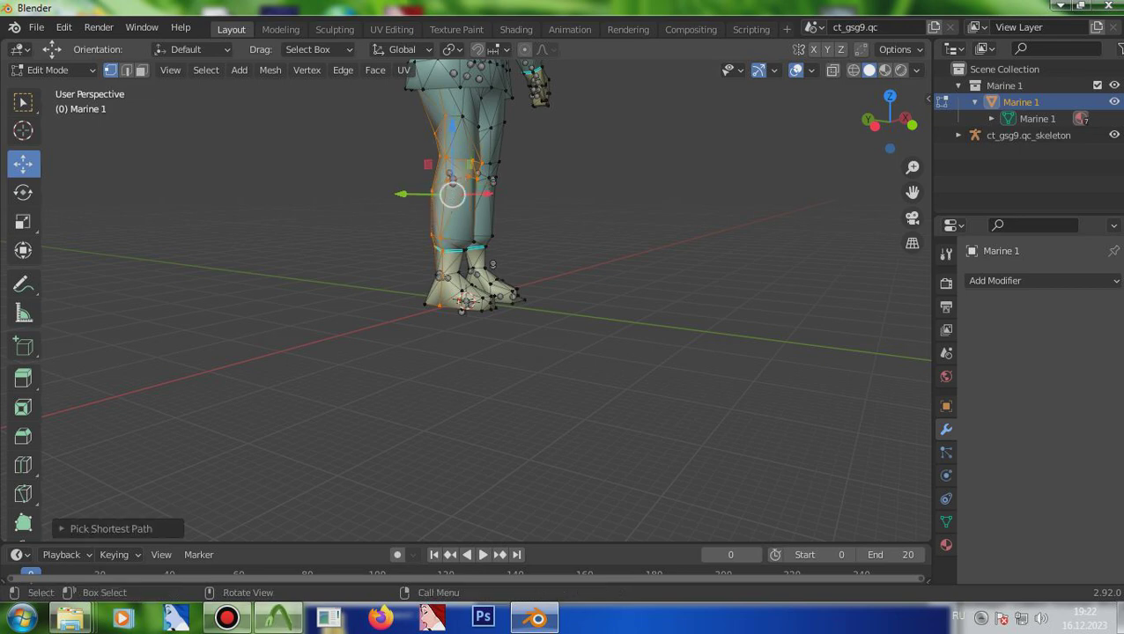
shift+click(447, 174)
shift+click(451, 176)
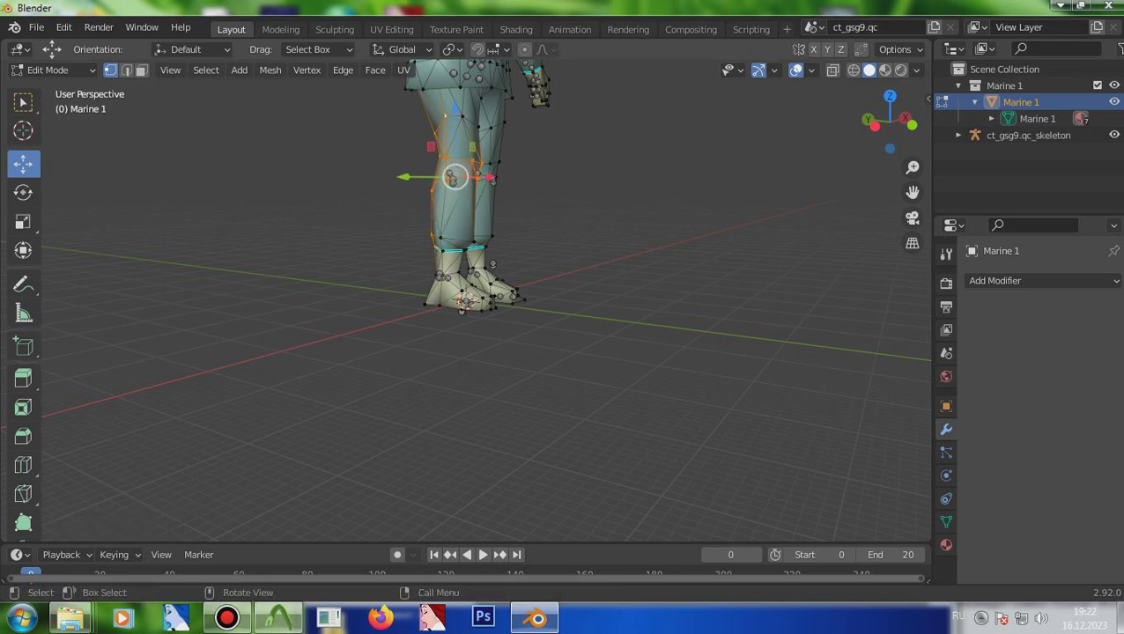
- Try moving the selected right knee and mid-thigh vertices far outward along X, and undo the move
drag(890, 121, 868, 125)
key(g)
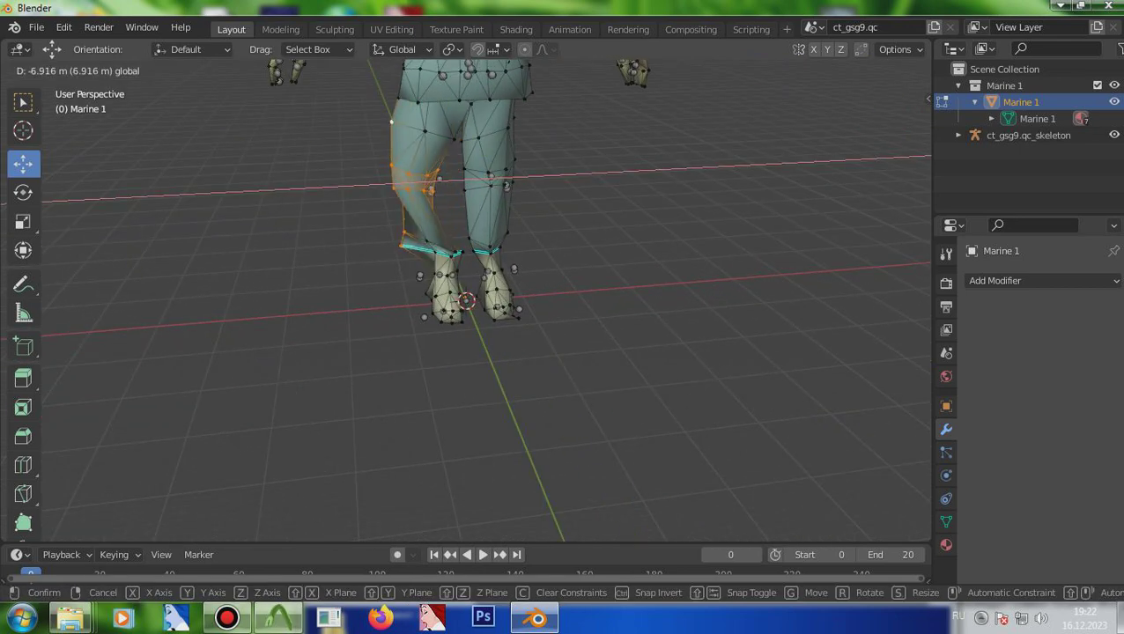
click(391, 120)
key(ctrl+z)
- Move the right knee and mid-thigh vertices moderately outward along X to straighten the leg, and deselect them
key(g)
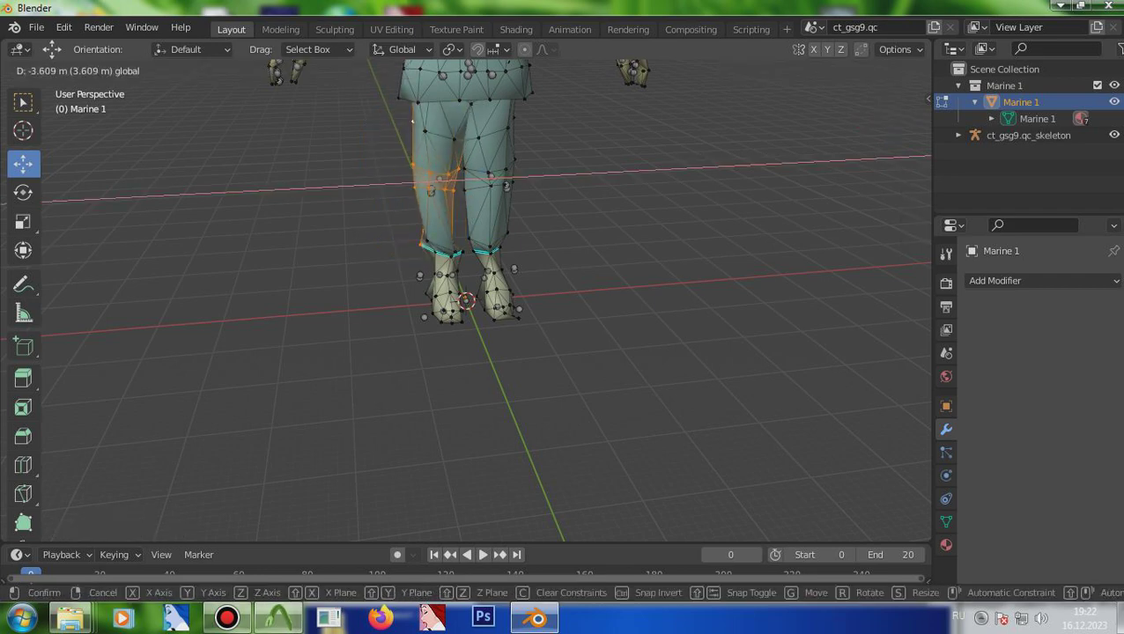
key(Return)
drag(890, 122, 915, 115)
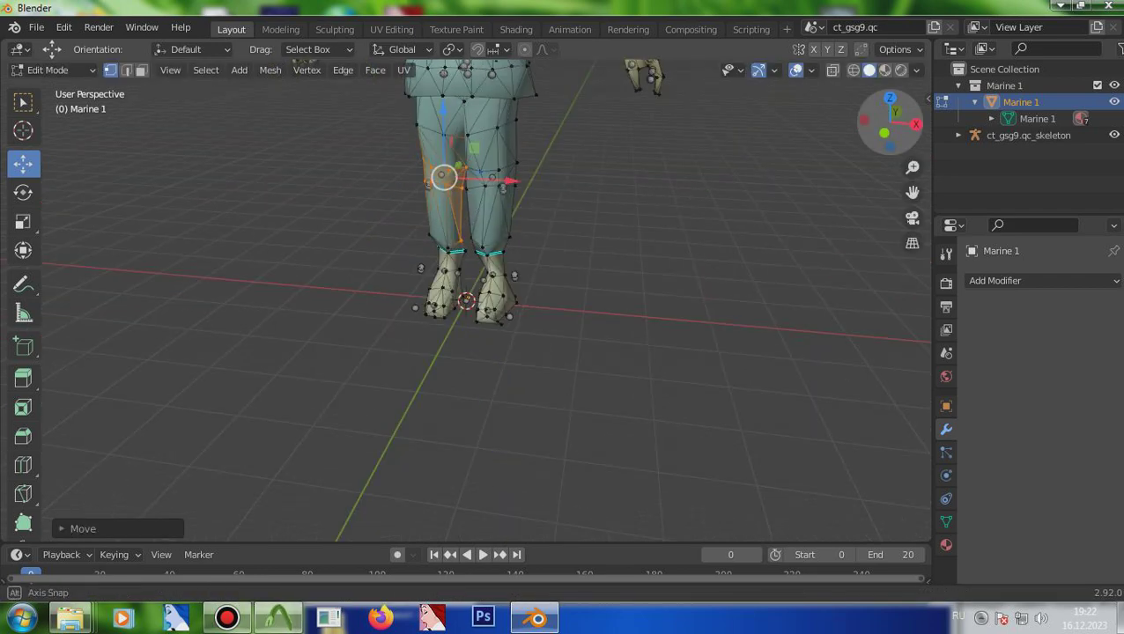
key(ctrl+z)
- Select the inner ankle vertex of the left foot, move it slightly inward along X, and deselect it
scroll(467, 299, down, 2)
drag(890, 123, 806, 125)
scroll(467, 193, up, 2)
scroll(467, 300, up, 6)
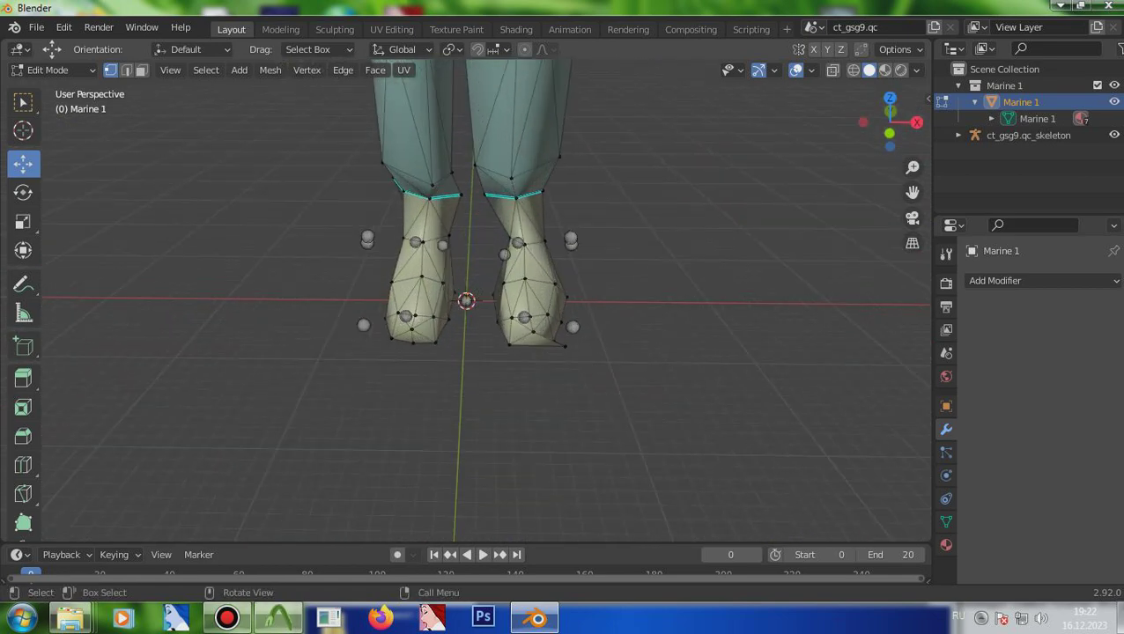
drag(588, 229, 587, 230)
key(g)
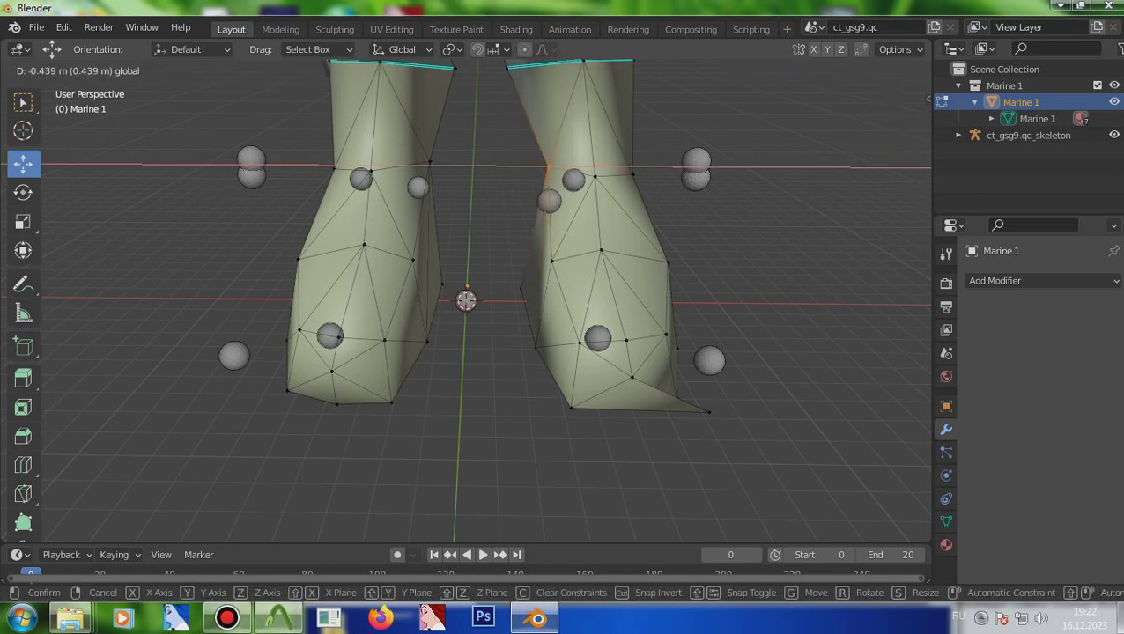
key(Return)
key(alt+a)
scroll(467, 299, down, 4)
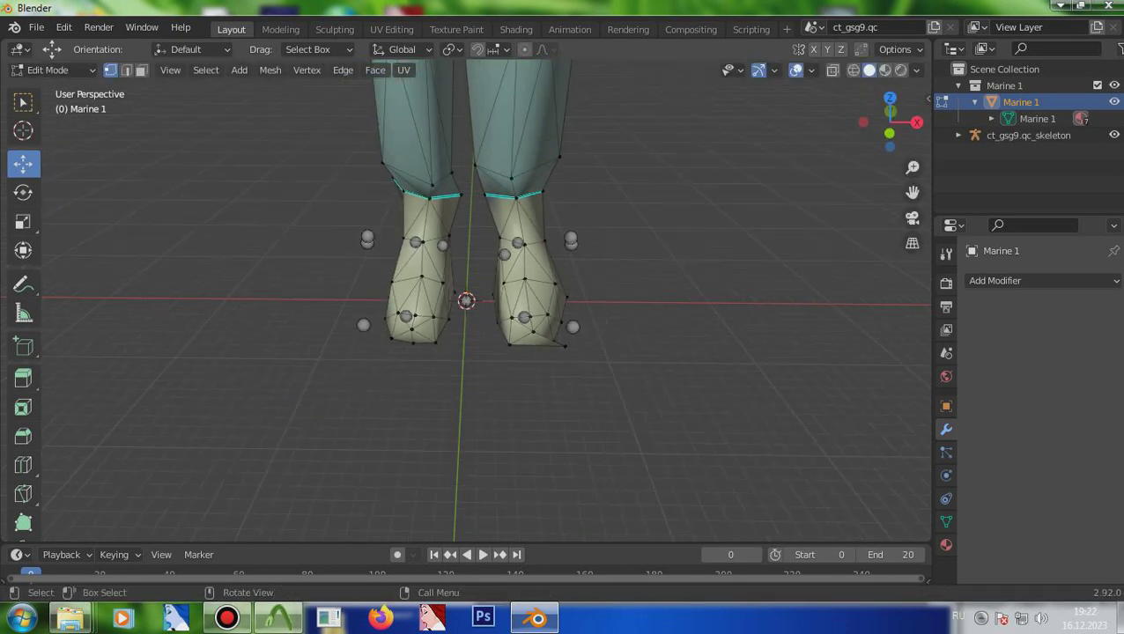
- Move the stray outer toe vertex on the sole of the left foot about 2.1 m inward along X
scroll(466, 299, up, 4)
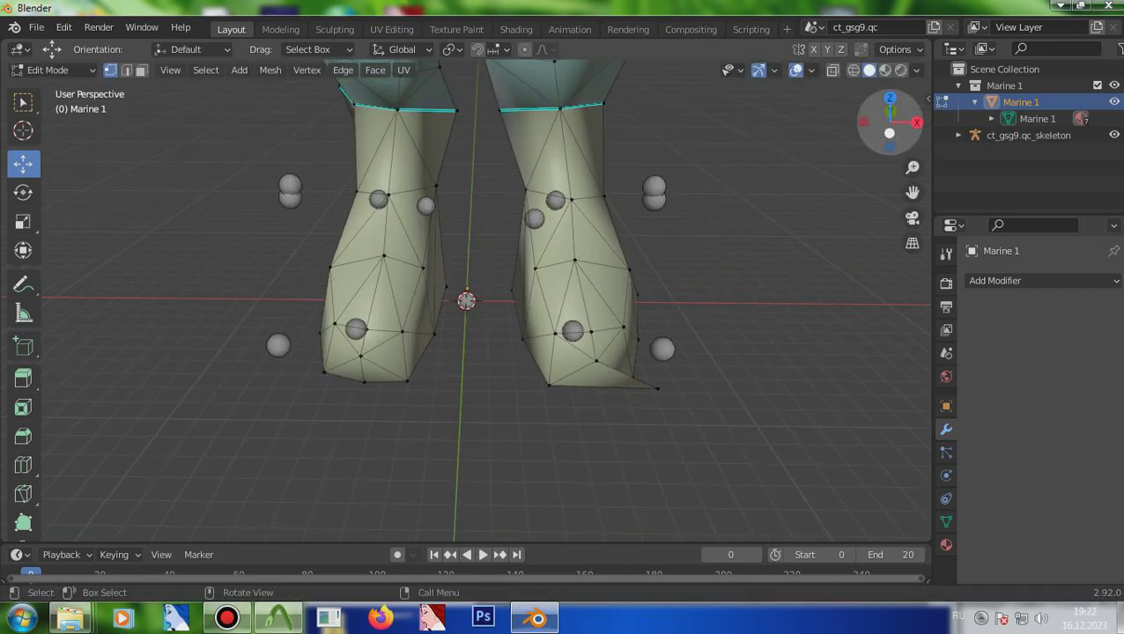
drag(890, 123, 845, 143)
click(391, 462)
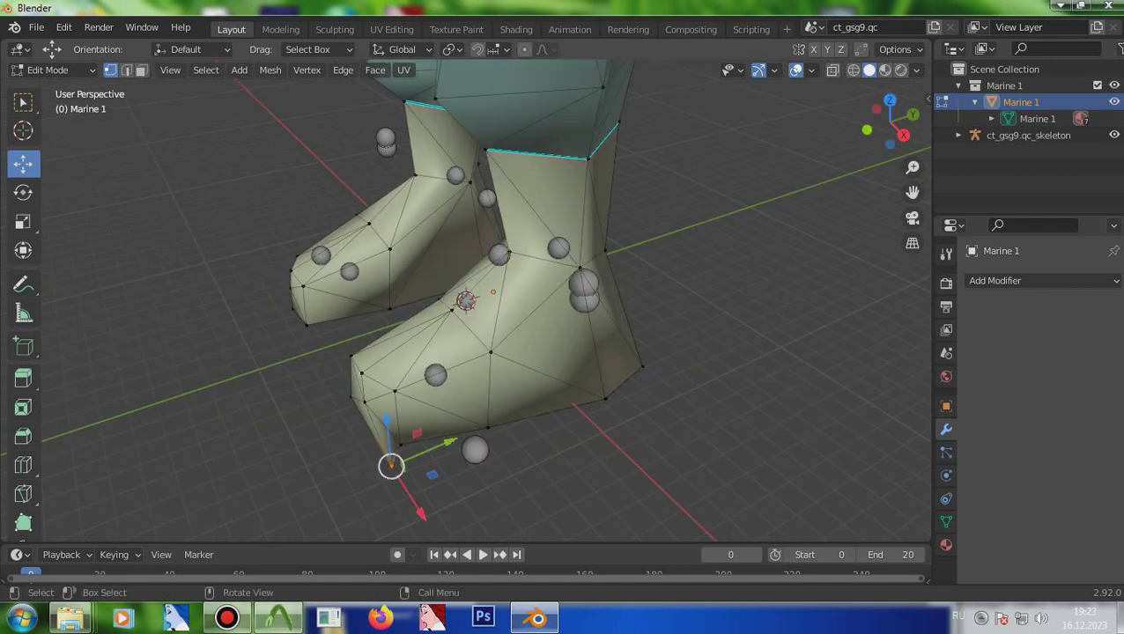
key(g)
key(x)
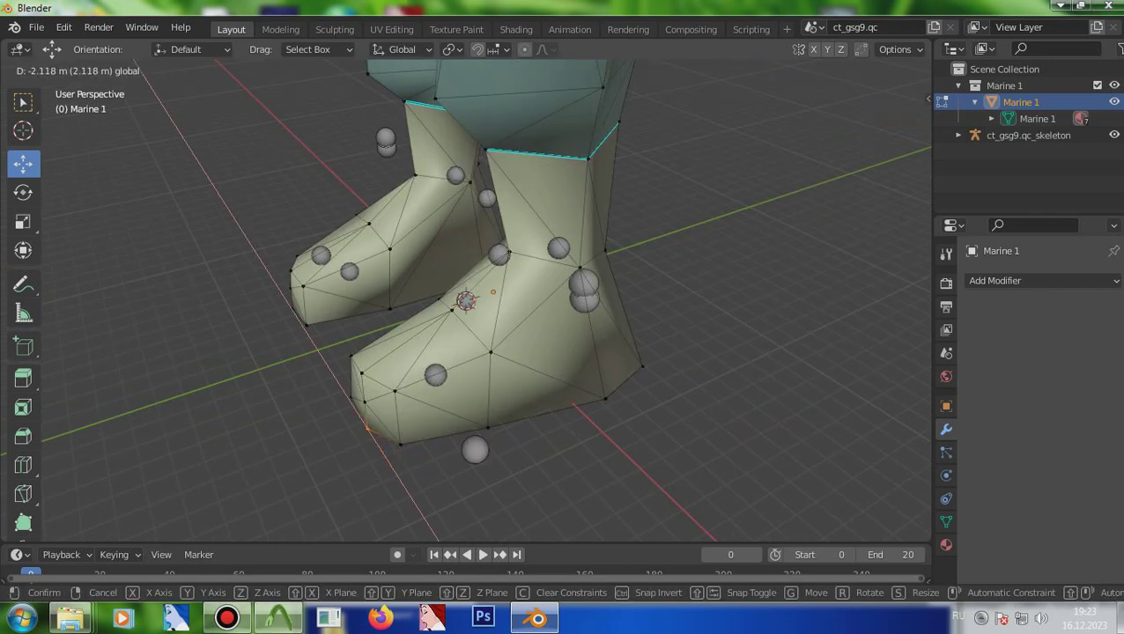
click(368, 427)
- Move the outer and inner rear cuff vertices of the right trouser leg in toward the ankle
drag(908, 122, 846, 138)
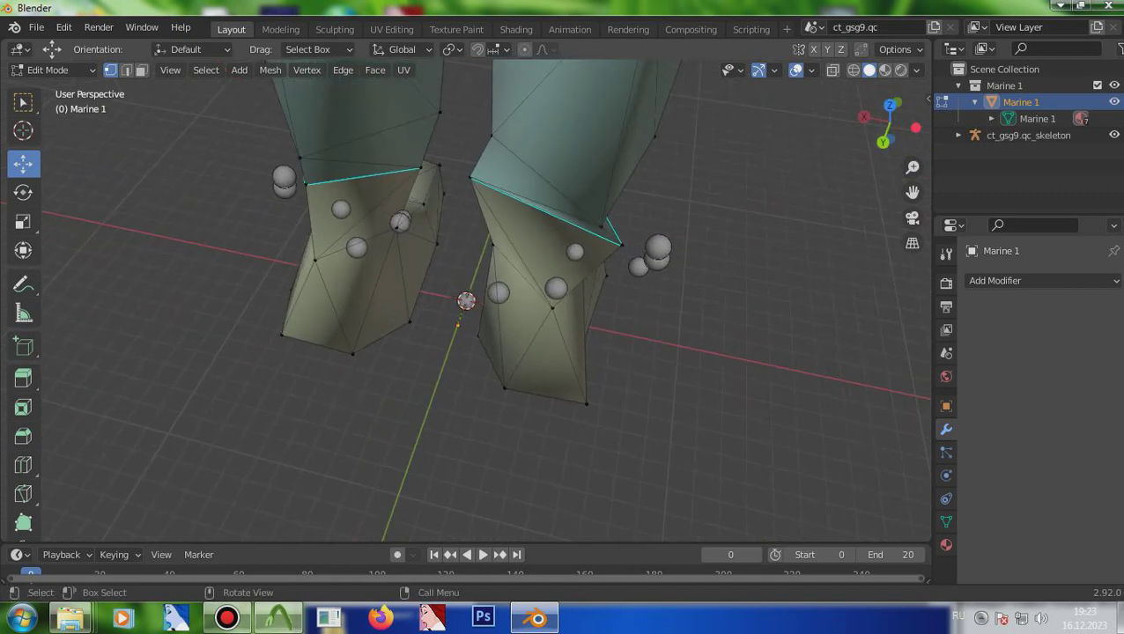
drag(612, 264, 600, 229)
click(470, 176)
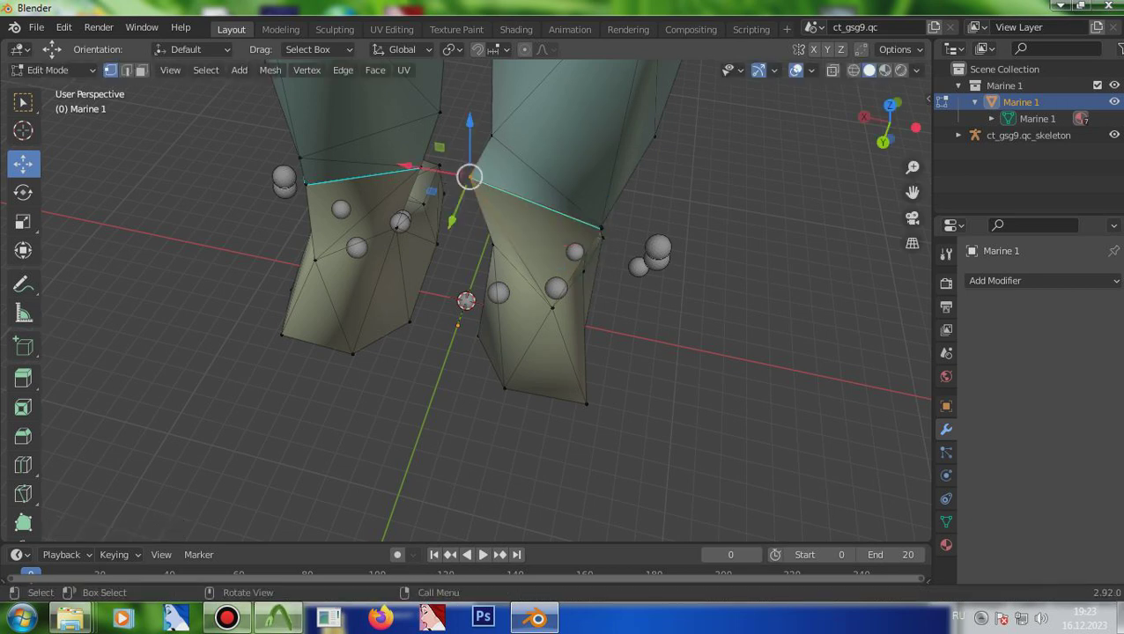
drag(469, 176, 488, 184)
- Delete the ct_gsg9.qc_skeleton armature and switch from Edit Mode to Object Mode
middle_drag(487, 183, 451, 299)
scroll(451, 299, down, 4)
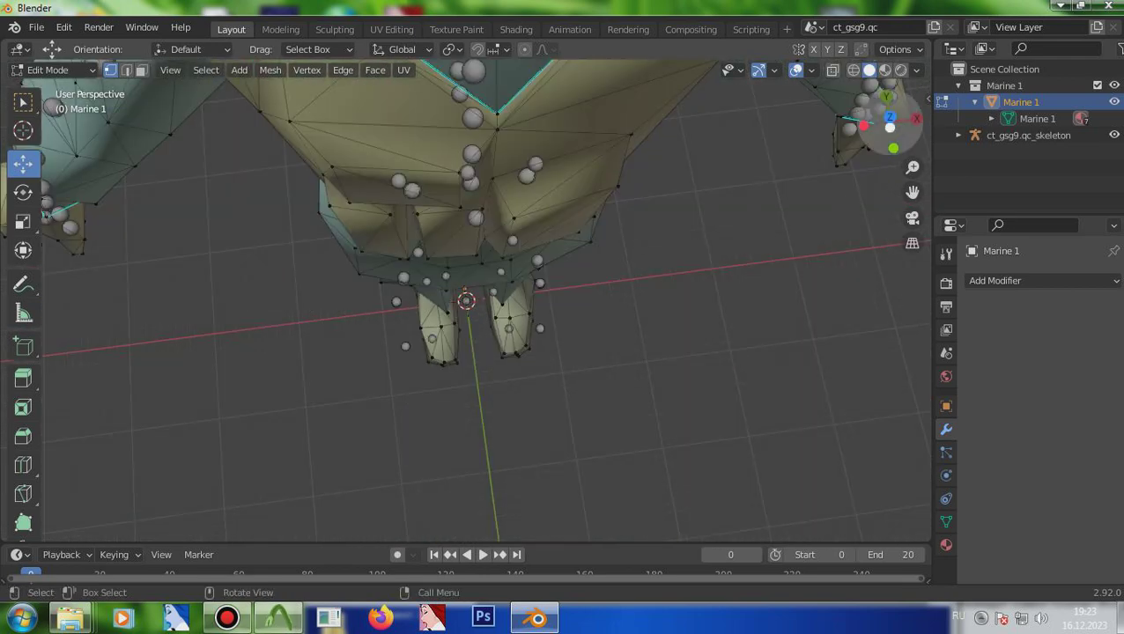
mouse_move(889, 119)
mouse_down()
mouse_move(881, 93)
mouse_move(886, 117)
mouse_move(879, 105)
mouse_move(907, 104)
mouse_move(881, 115)
mouse_up()
scroll(466, 264, down, 2)
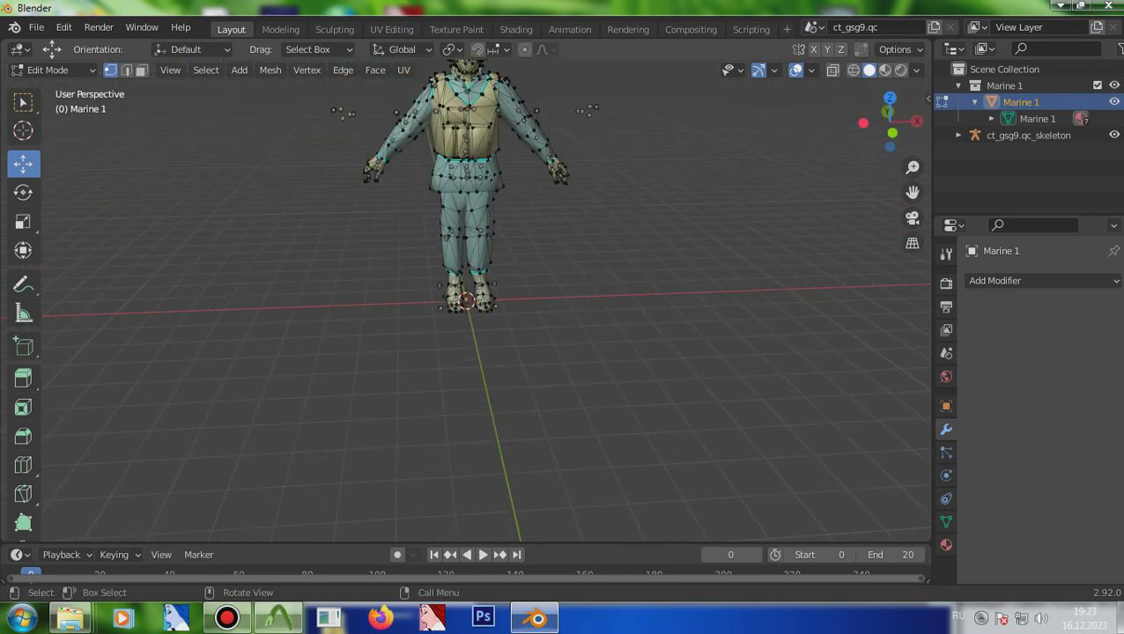
scroll(467, 194, down, 1)
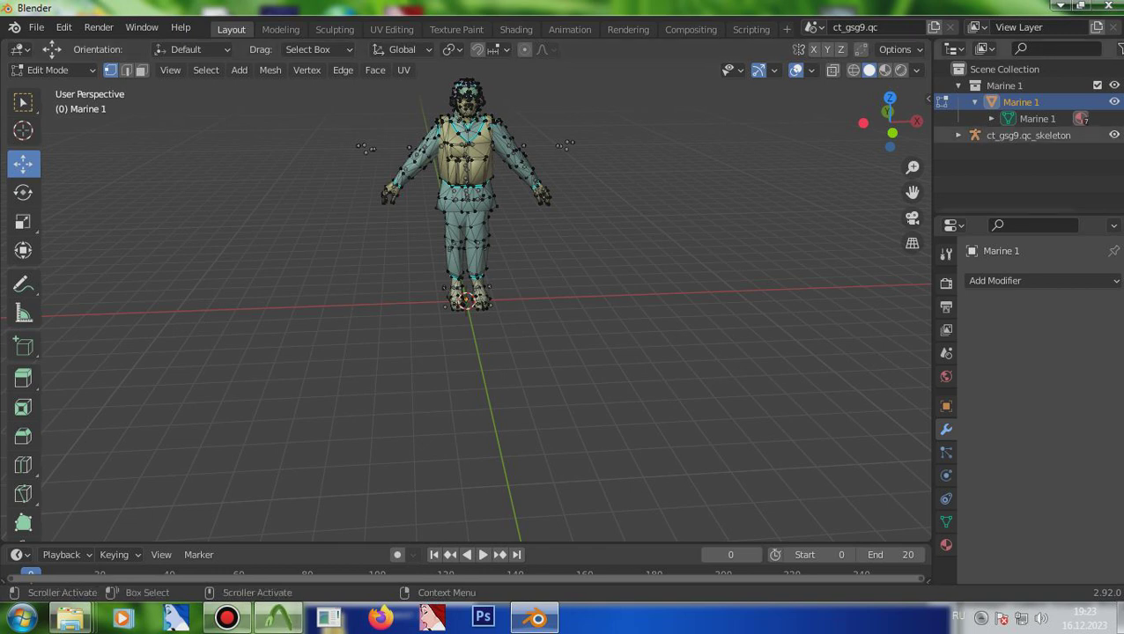
click(1021, 135)
key(Delete)
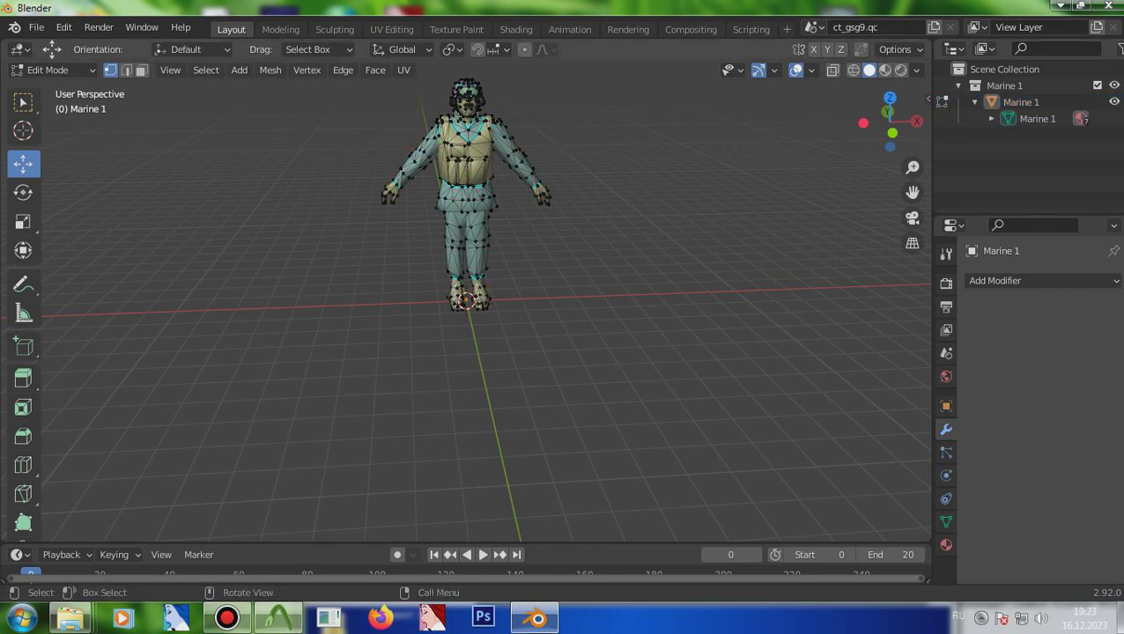
click(53, 69)
click(44, 89)
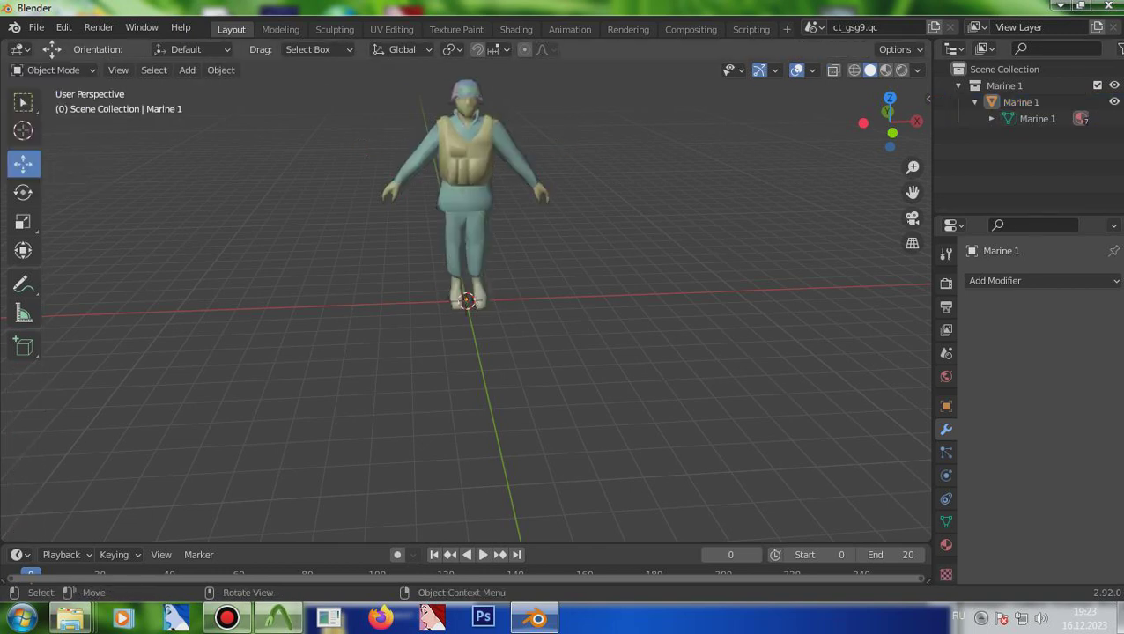
- Import ct_gsg9.qc into the scene and hide its ct_gsg9_reference and ct_gsg9_physics meshes
key(a)
click(36, 26)
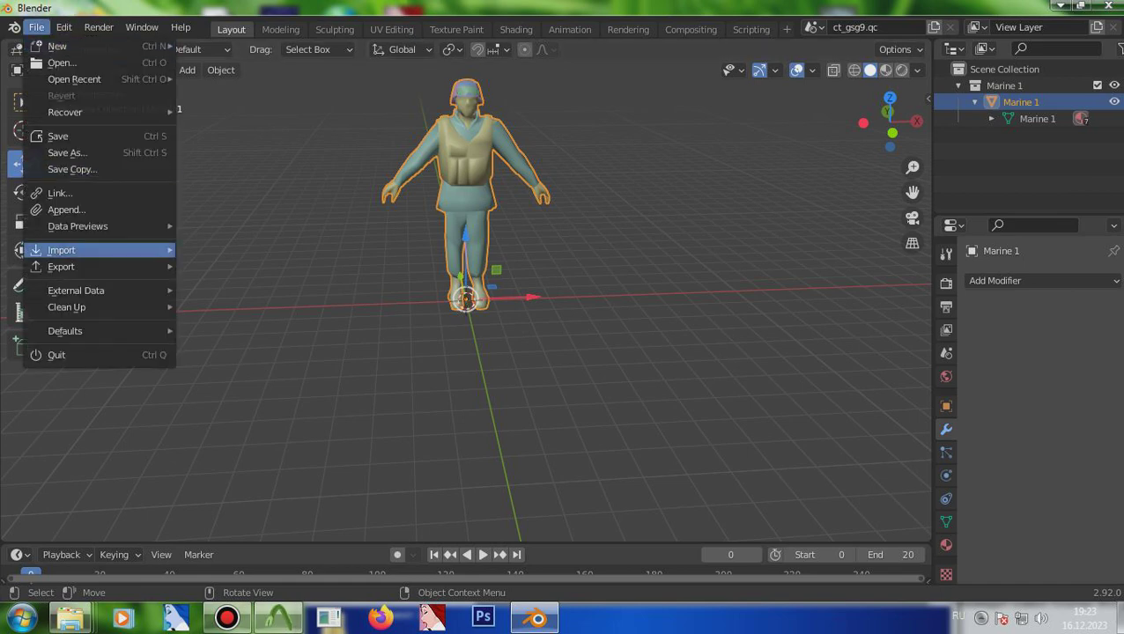
mouse_move(88, 250)
click(276, 414)
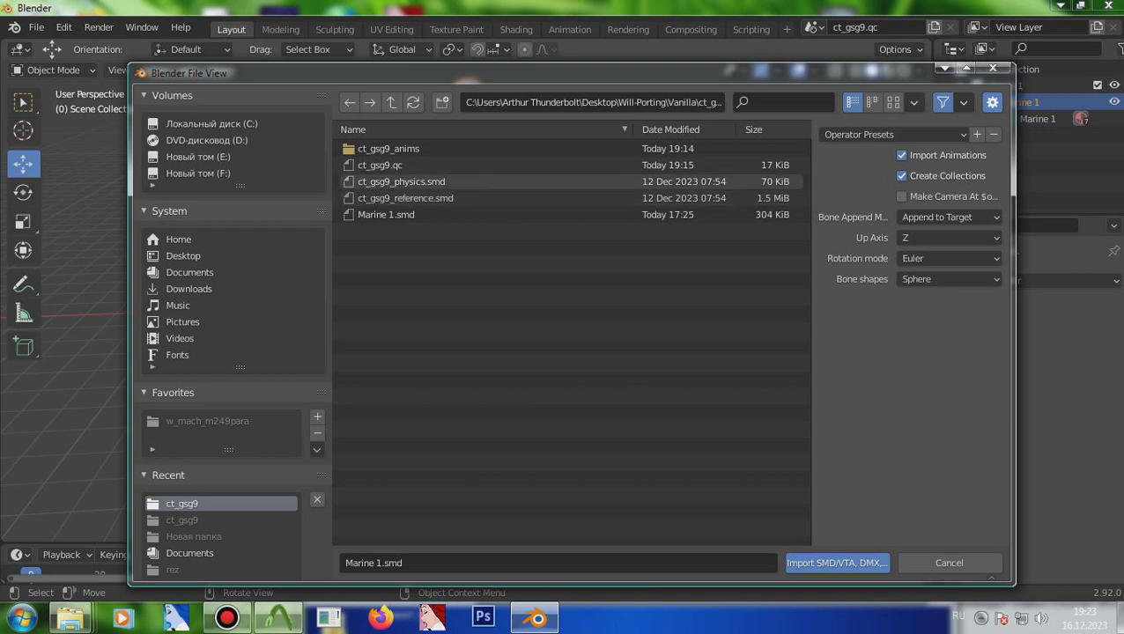
click(388, 167)
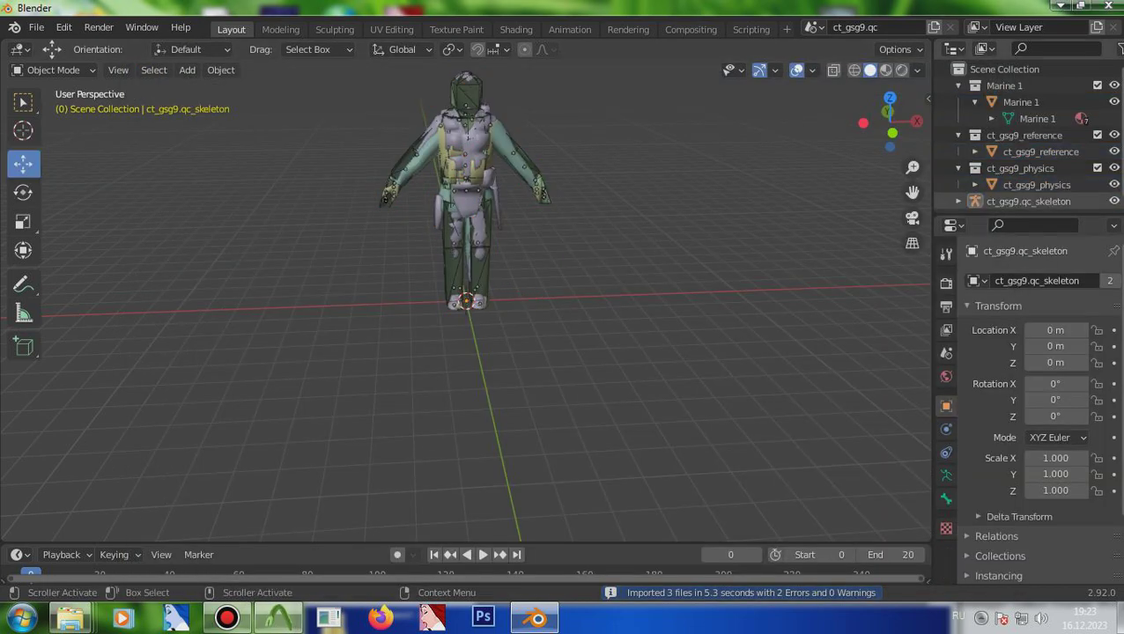
drag(1115, 152, 1114, 184)
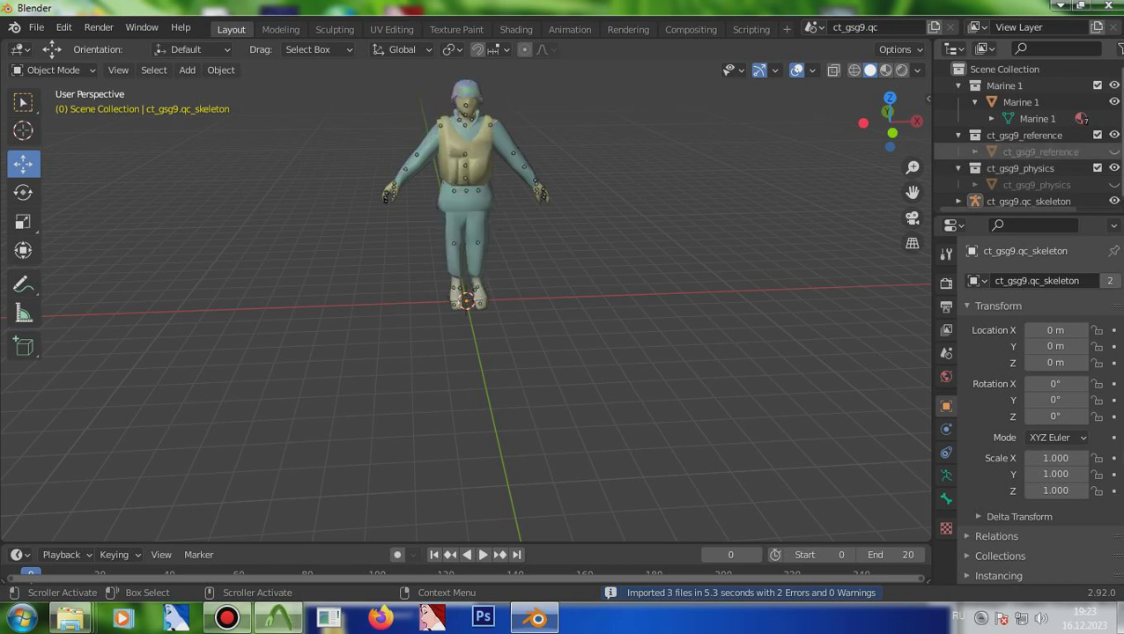
click(1115, 151)
click(975, 152)
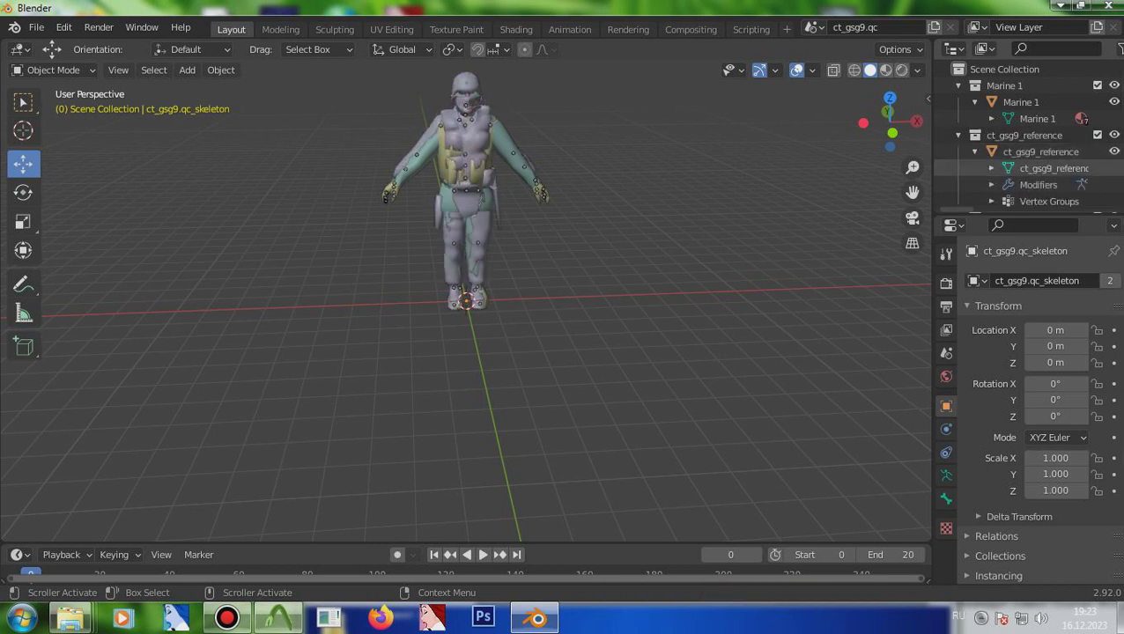
click(1082, 184)
ctrl+click(1021, 102)
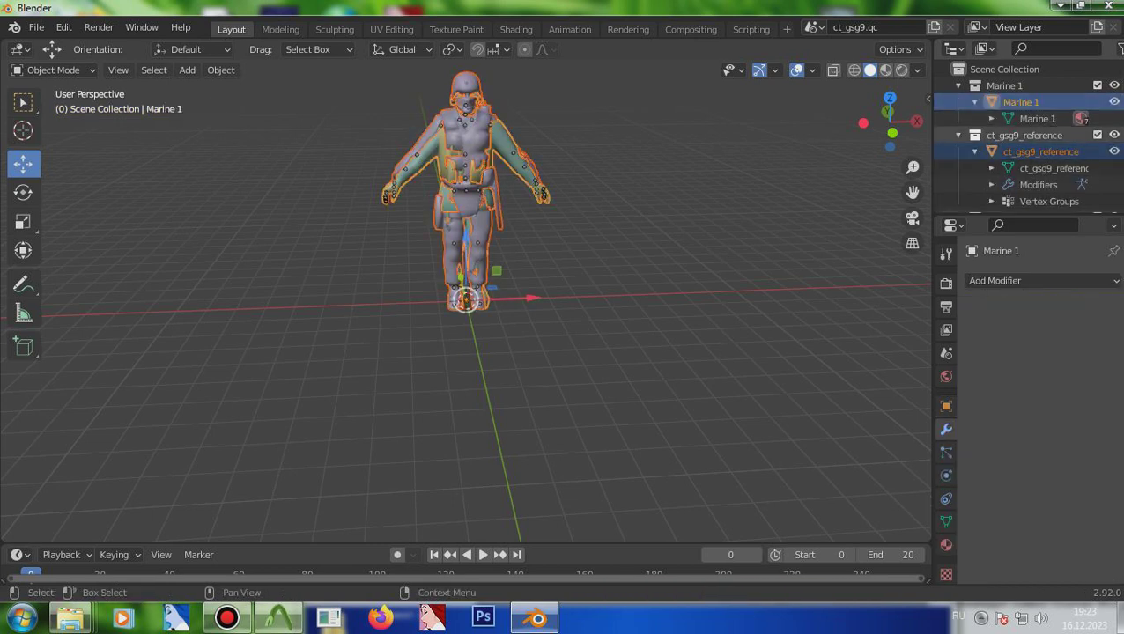
key(F3)
text(c)
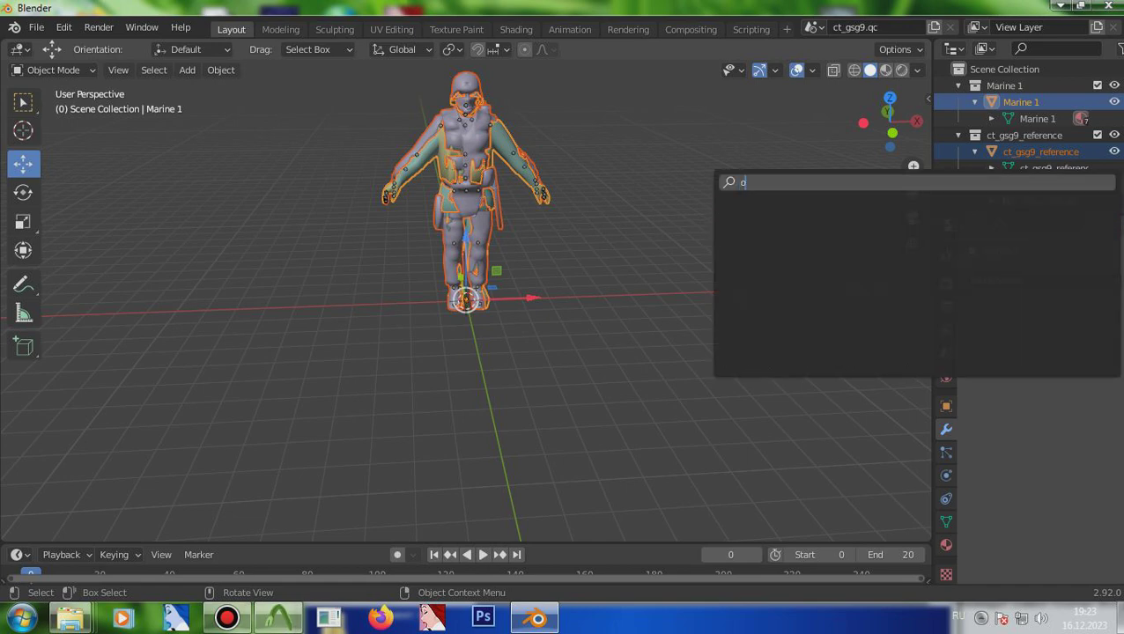
text(oi)
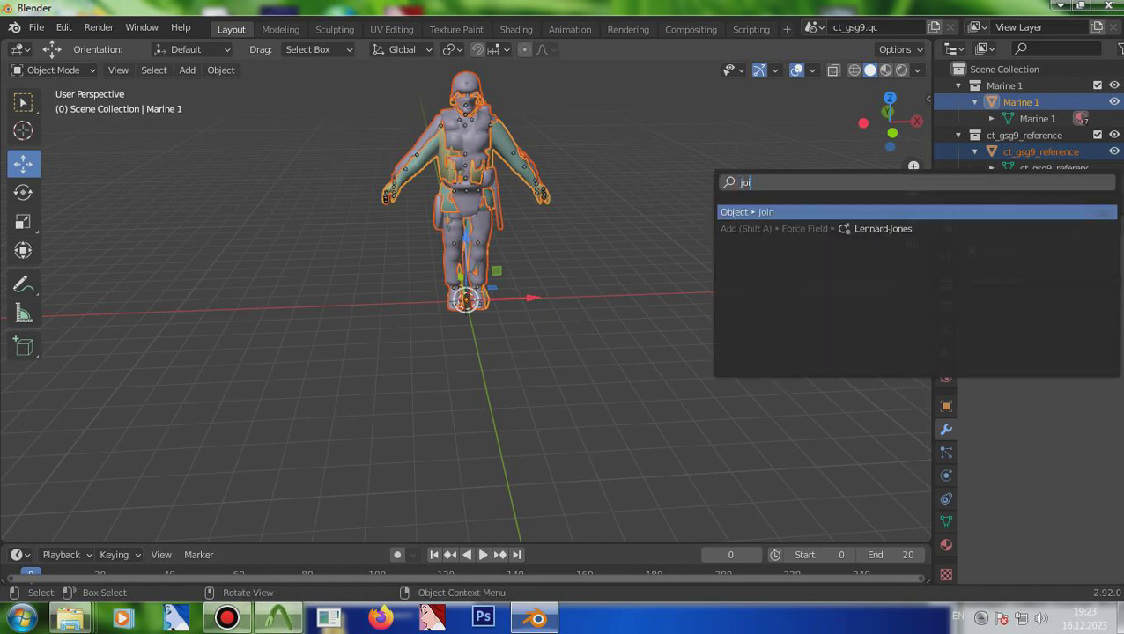
key(Escape)
click(1038, 184)
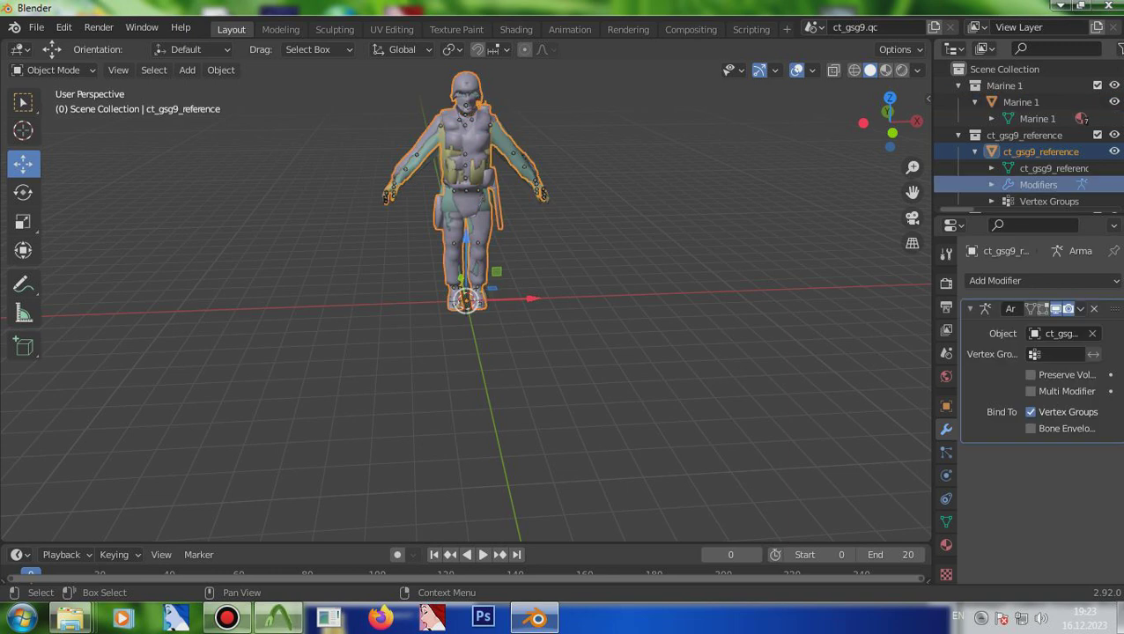
- Try parenting the Marine 1 mesh to the ct_gsg9.qc_skeleton armature with automatic weights
click(1037, 118)
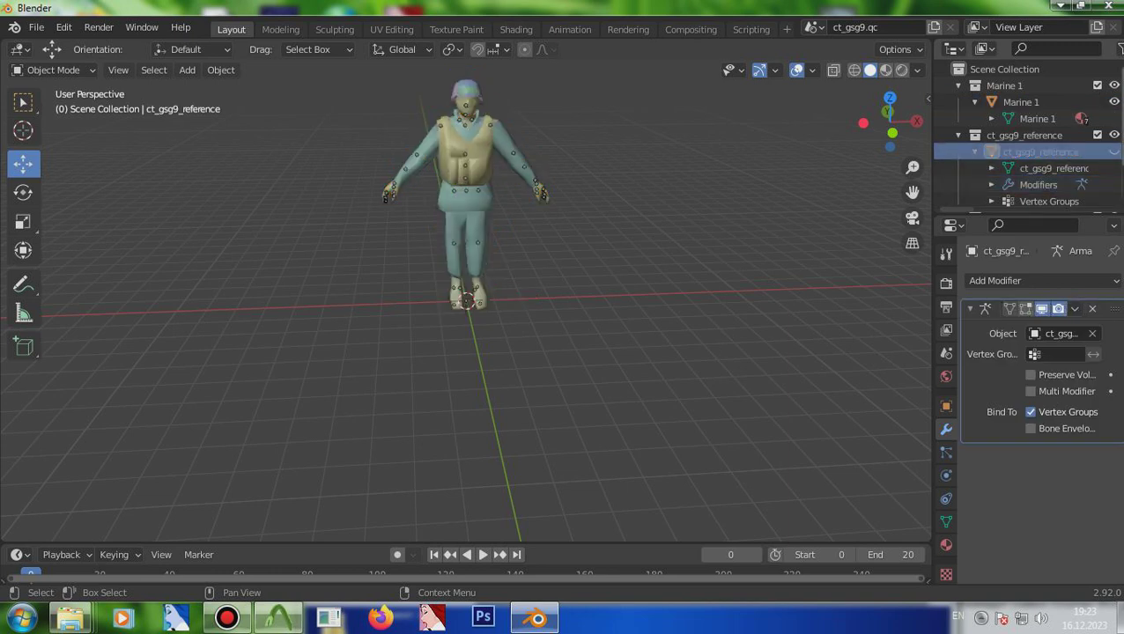
scroll(1025, 135, down, 2)
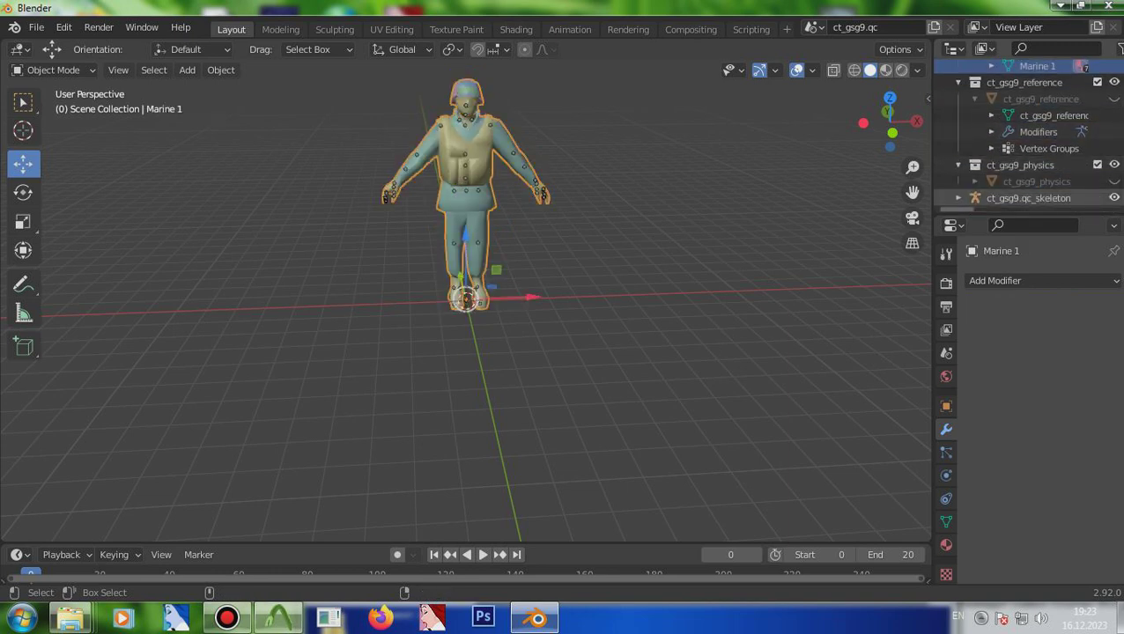
click(1029, 197)
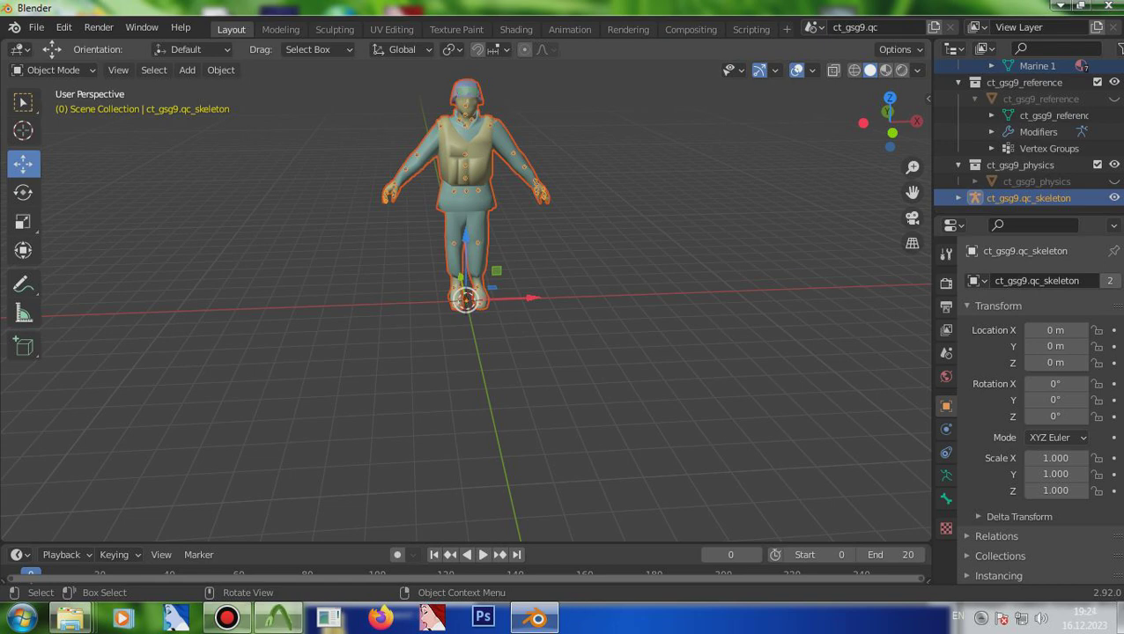
key(F3)
right_click(440, 236)
mouse_move(467, 376)
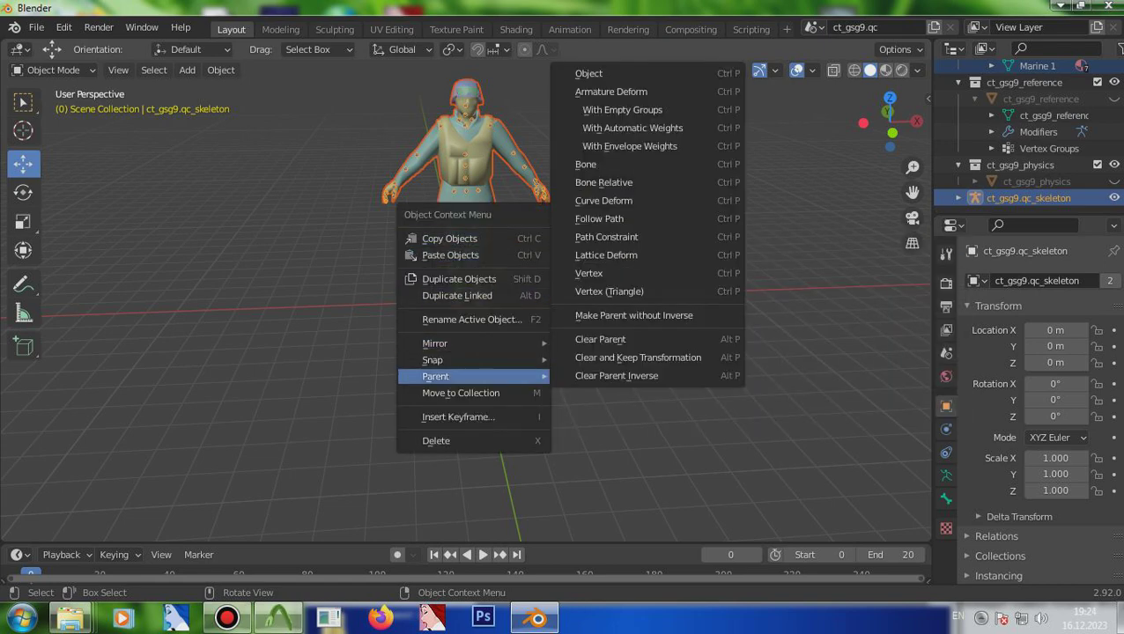
click(633, 128)
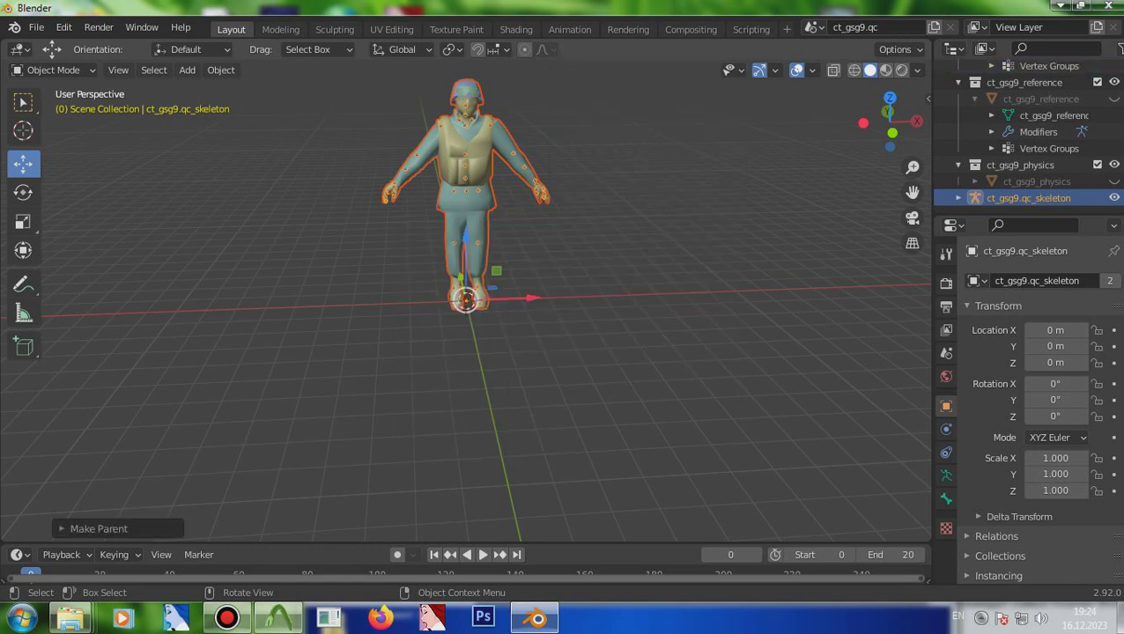
right_click(511, 185)
key(Escape)
key(Escape)
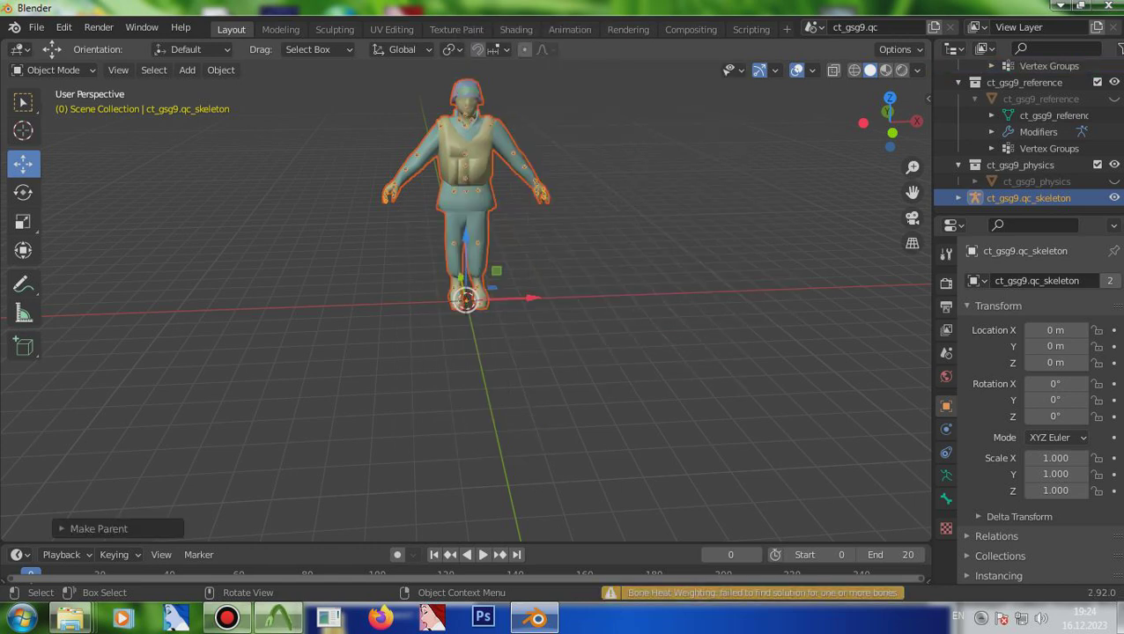
- Compare the Marine 1 object with the ct_gsg9_reference mesh, examining the reference's modifier and vertex groups
scroll(1027, 133, up, 3)
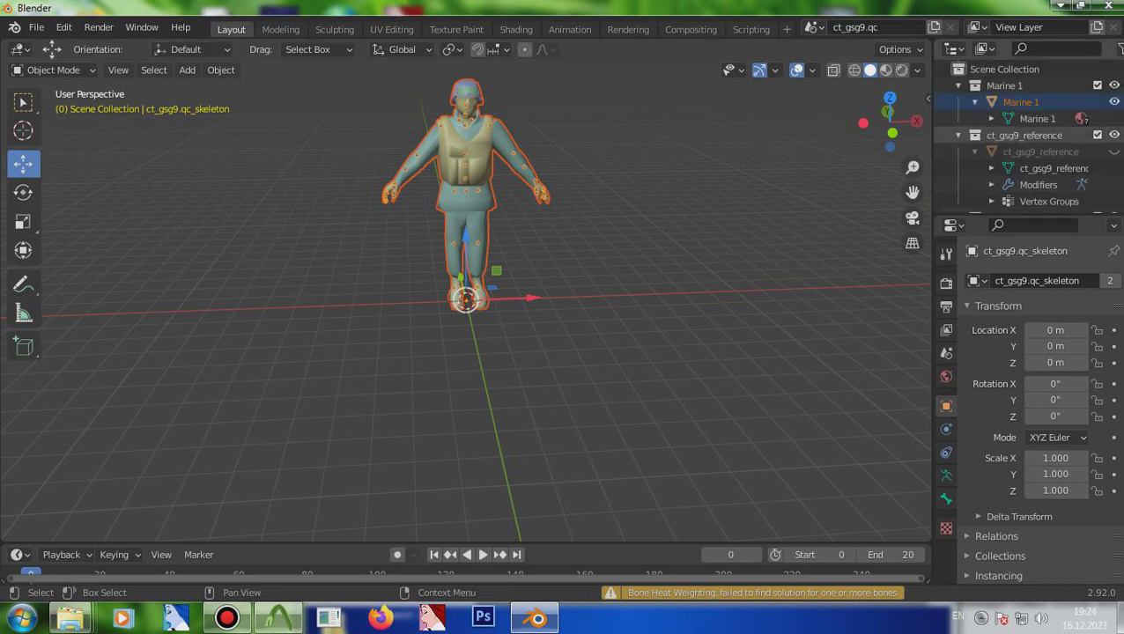
click(1021, 102)
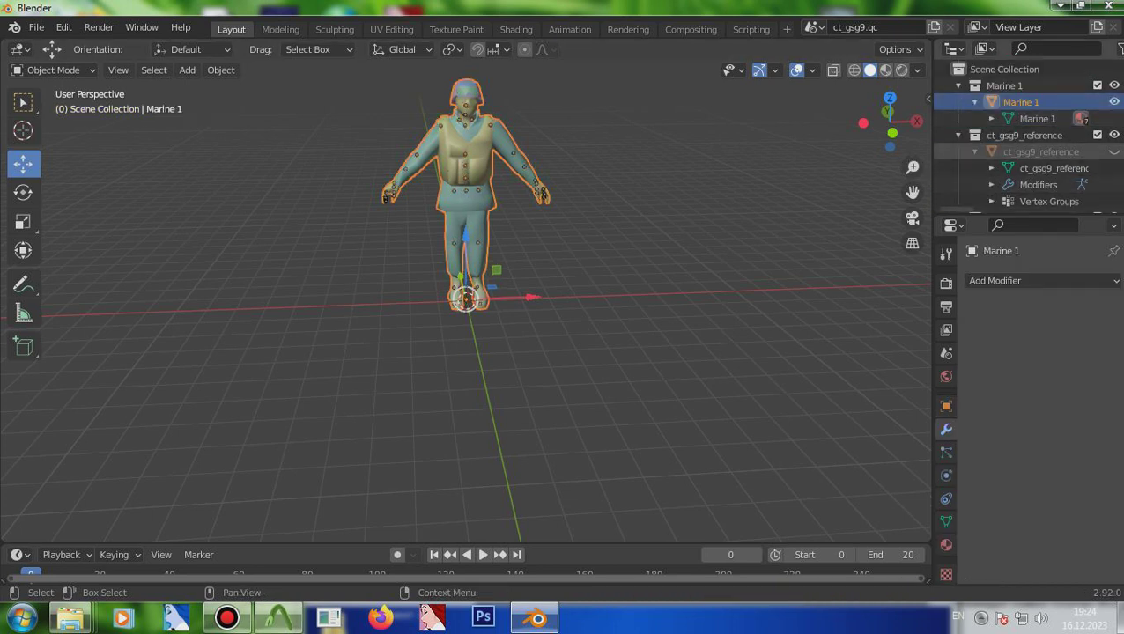
click(1040, 152)
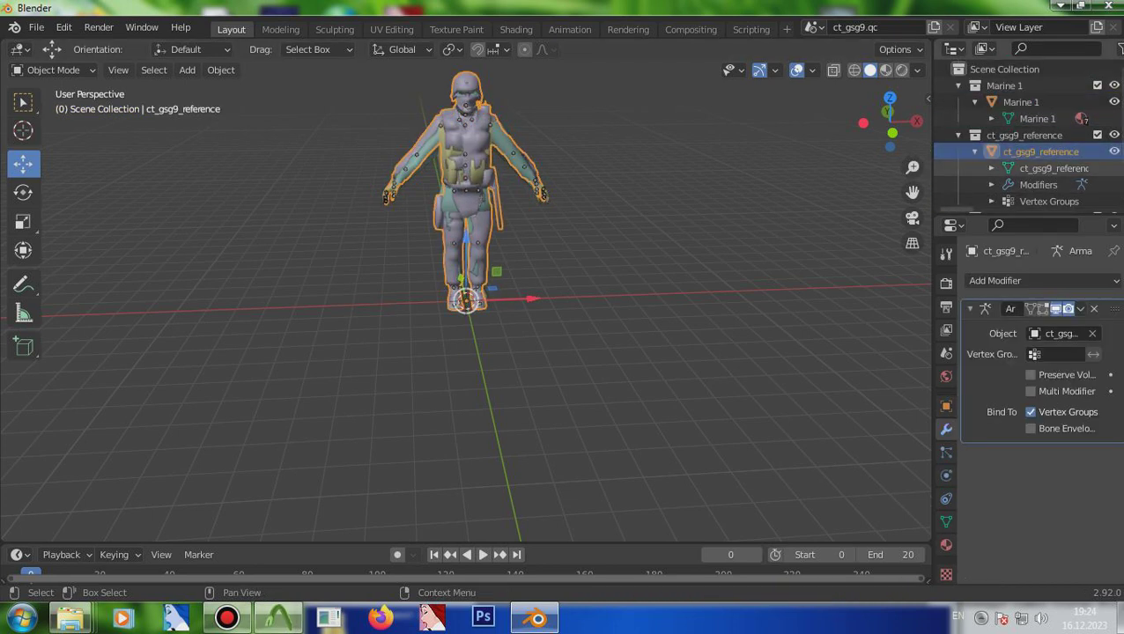
scroll(1040, 152, down, 2)
click(992, 168)
scroll(1026, 141, down, 5)
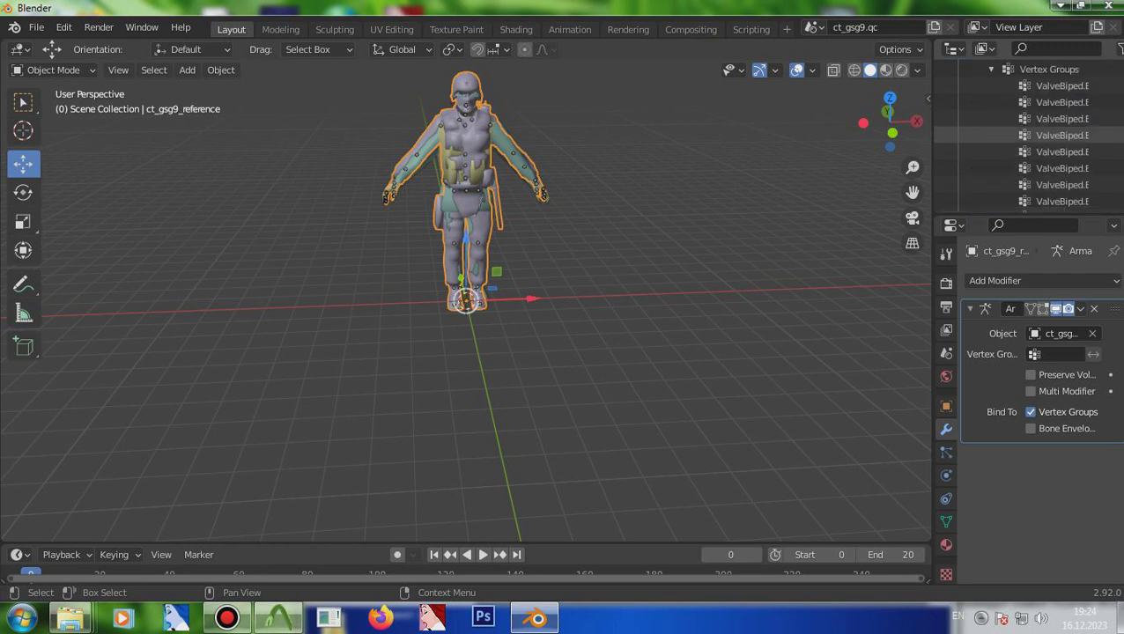
scroll(1027, 134, up, 5)
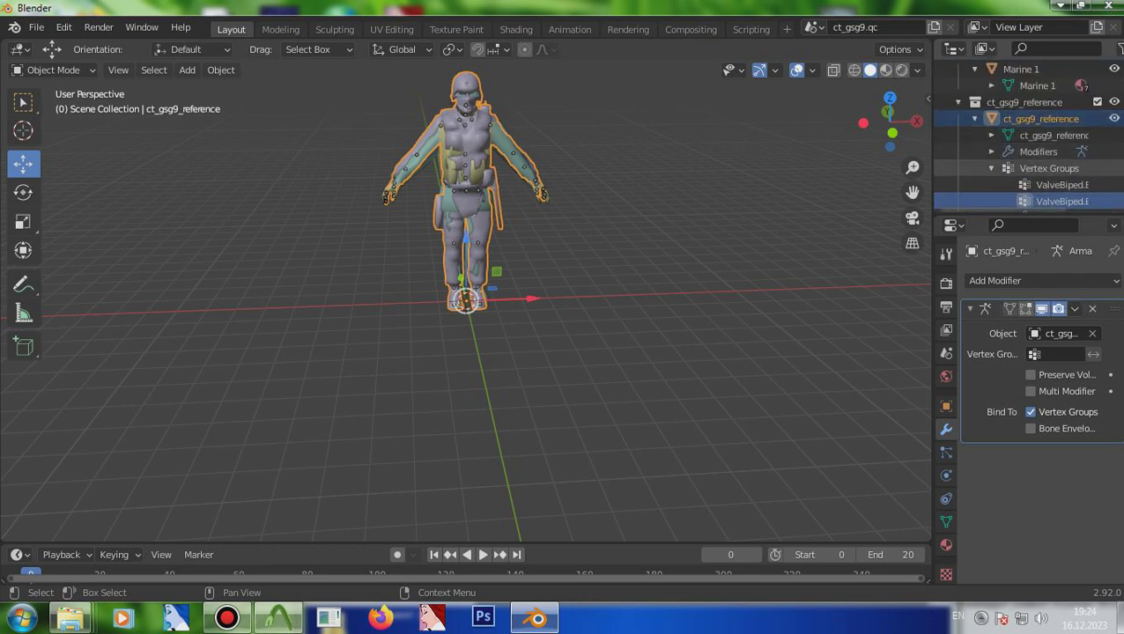
scroll(1030, 123, up, 2)
- Hide the ct_gsg9_reference mesh and select the Marine 1 mesh on its own
click(1037, 118)
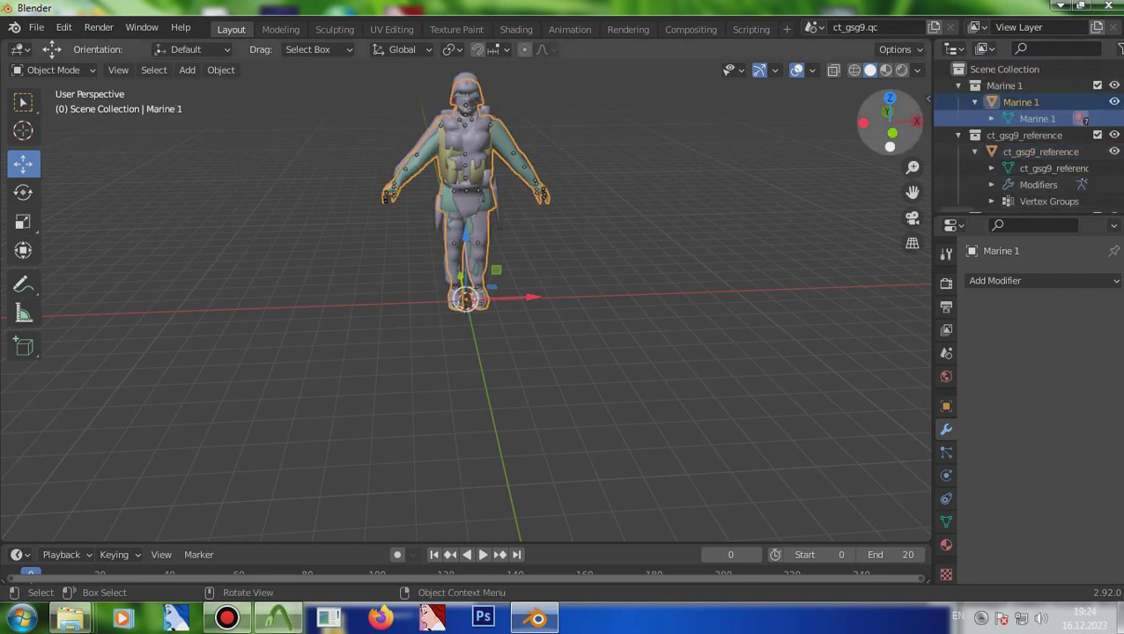
drag(889, 123, 866, 122)
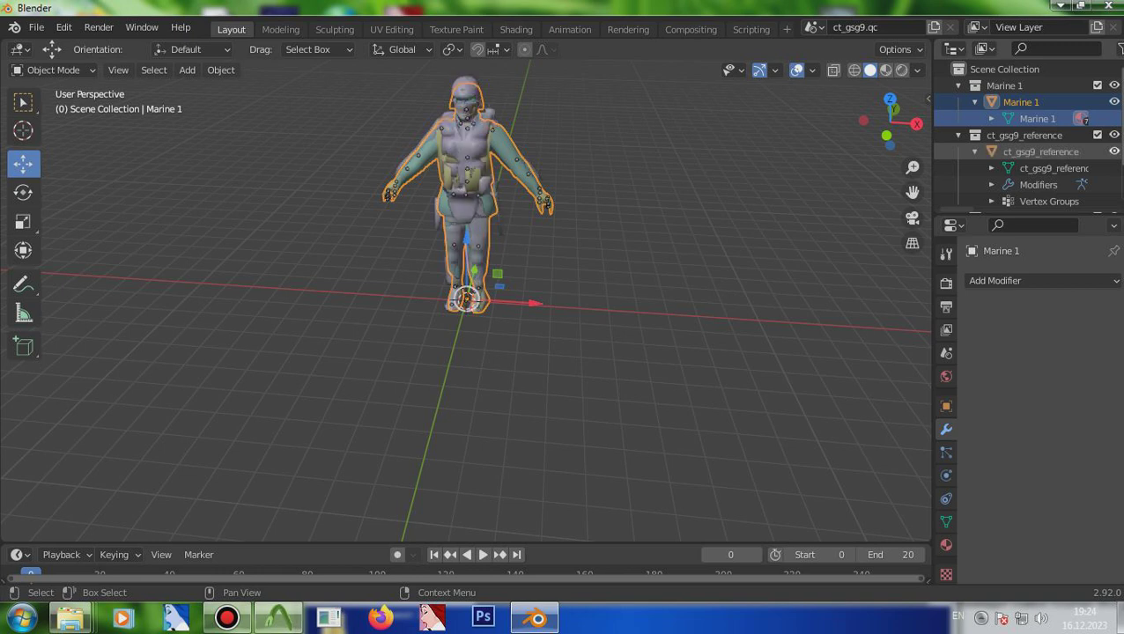
click(1114, 151)
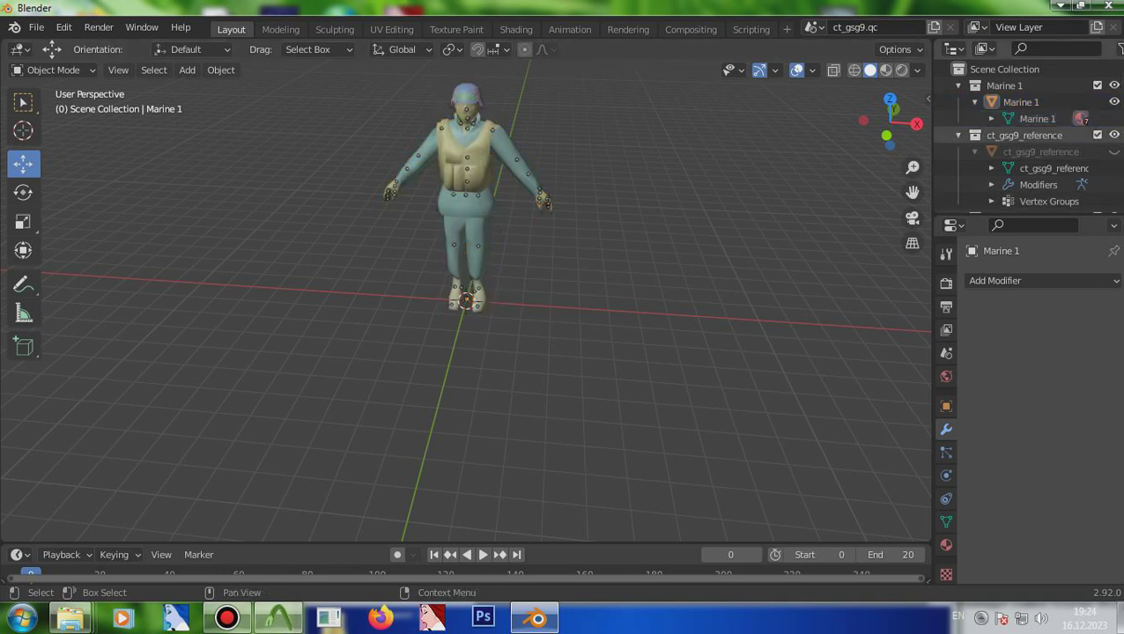
click(1037, 118)
- Try importing Marine 1.smd from the ct_gsg9 folder as a Source Engine model, keeping the existing import options
click(36, 26)
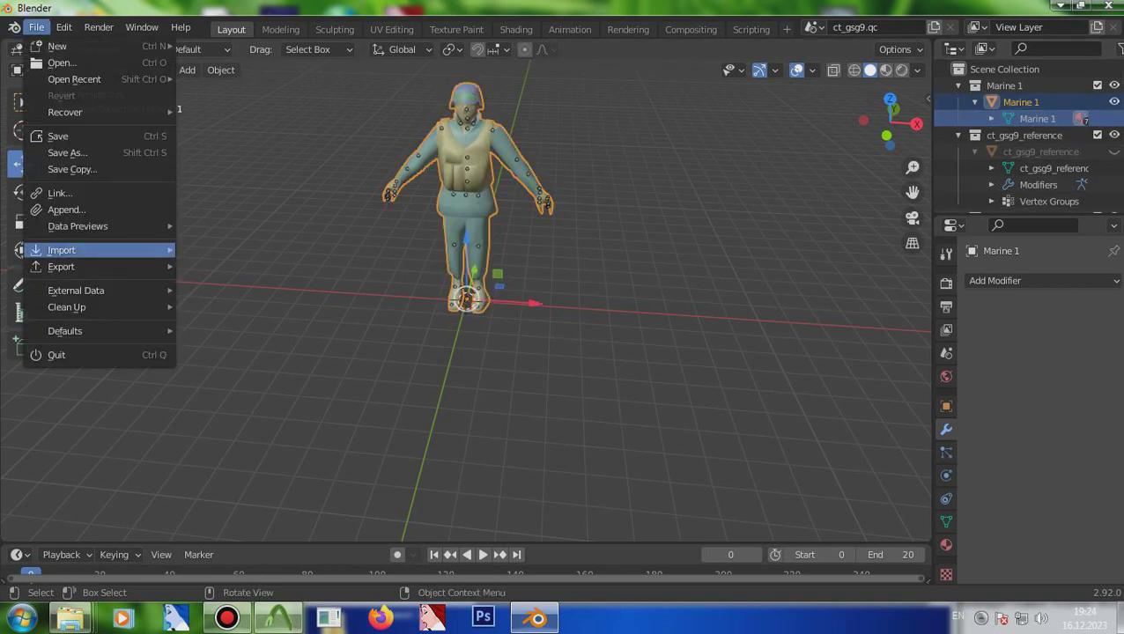
key(Escape)
click(36, 26)
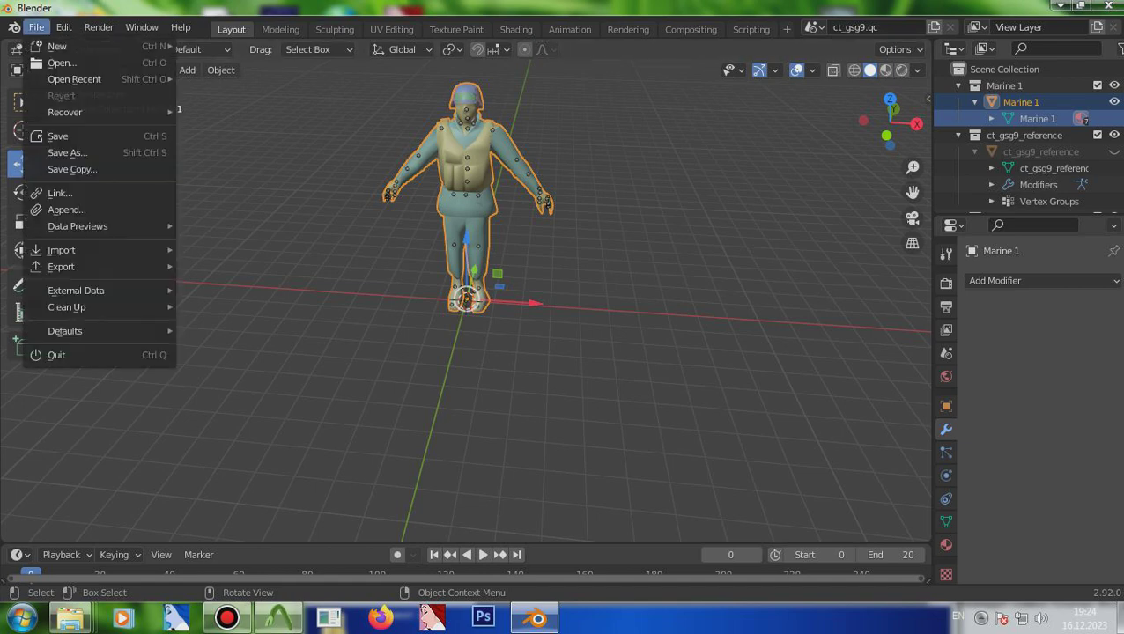
mouse_move(88, 250)
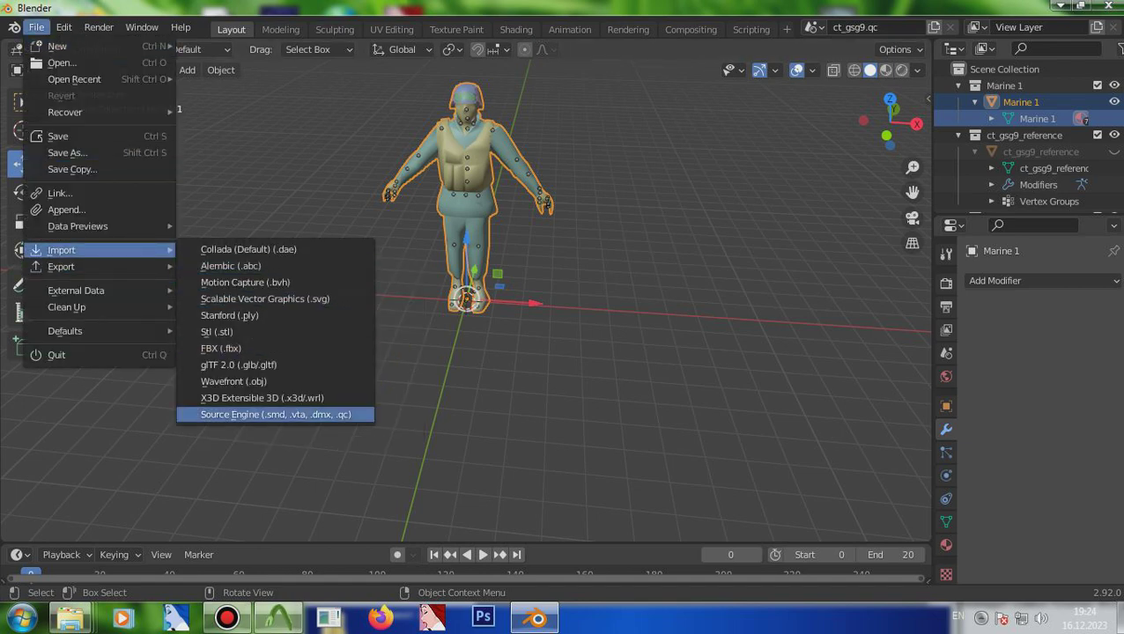
click(275, 414)
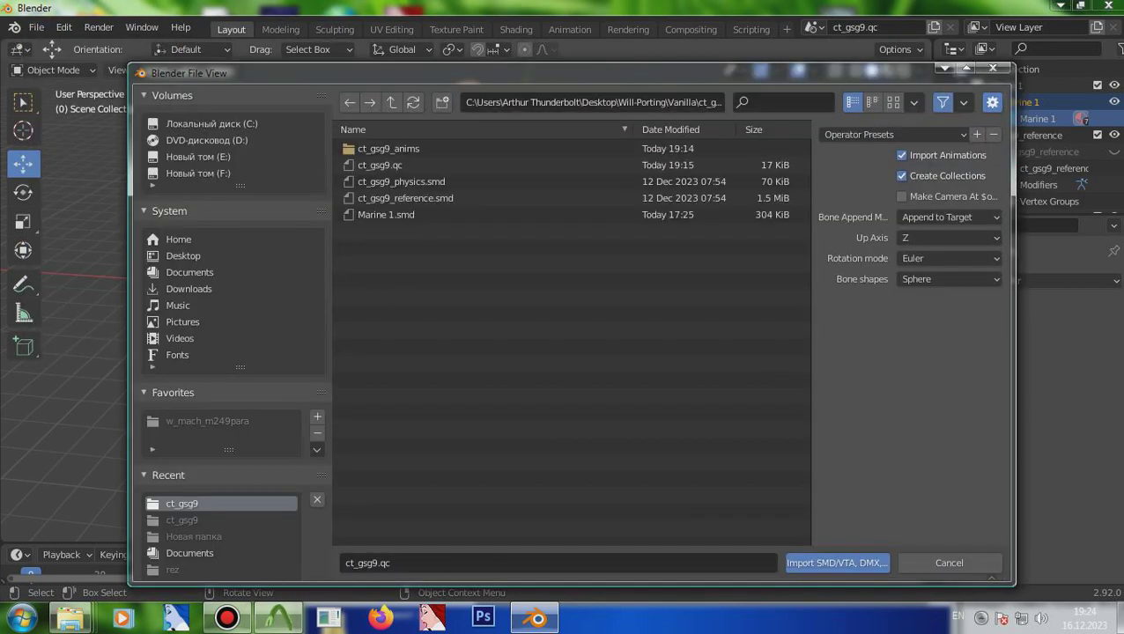
double_click(386, 214)
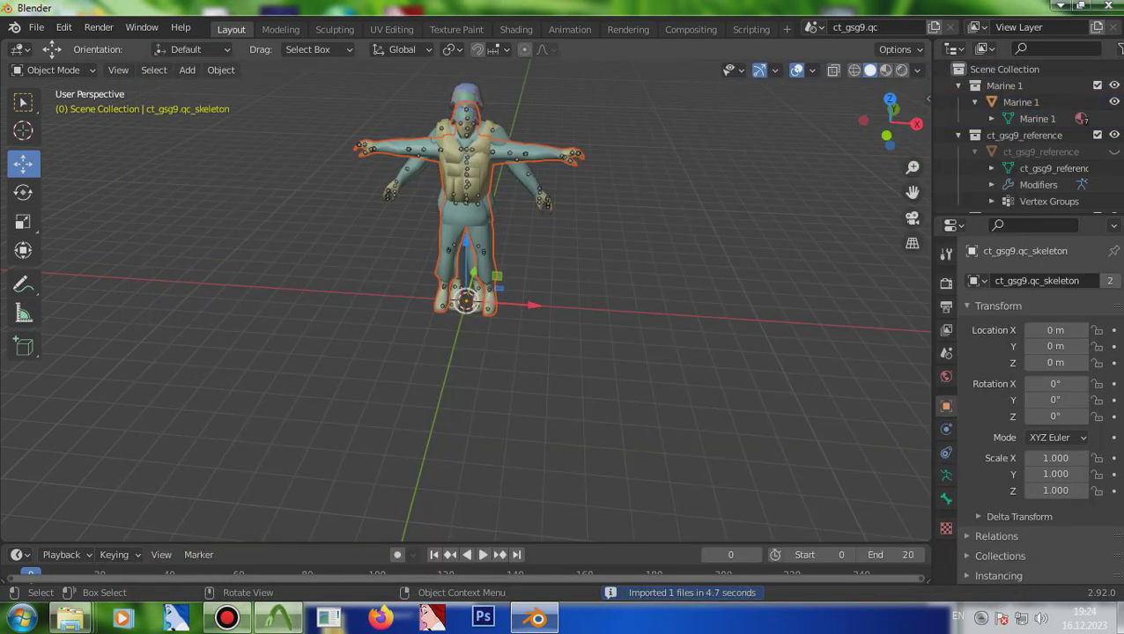
- Examine the mesh data, Armature modifier and vertex groups of the imported Marine 1.001 object and compare them with Marine 1
mouse_move(890, 121)
mouse_down()
mouse_move(874, 123)
mouse_move(899, 128)
mouse_move(890, 123)
mouse_up()
scroll(1026, 141, down, 3)
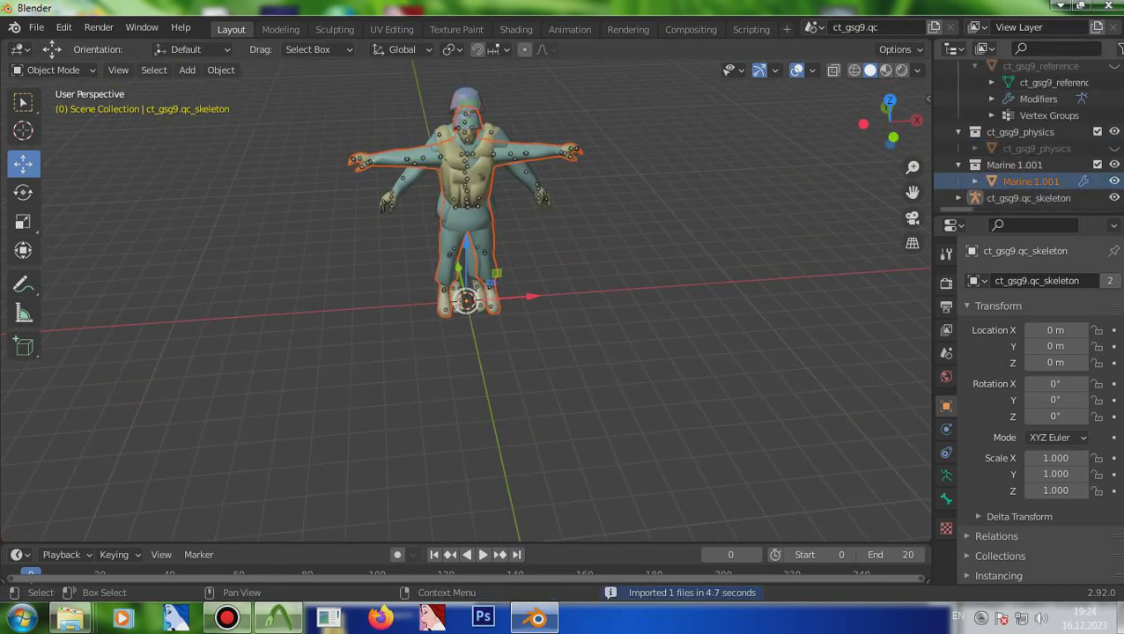
scroll(1026, 141, down, 3)
click(1037, 165)
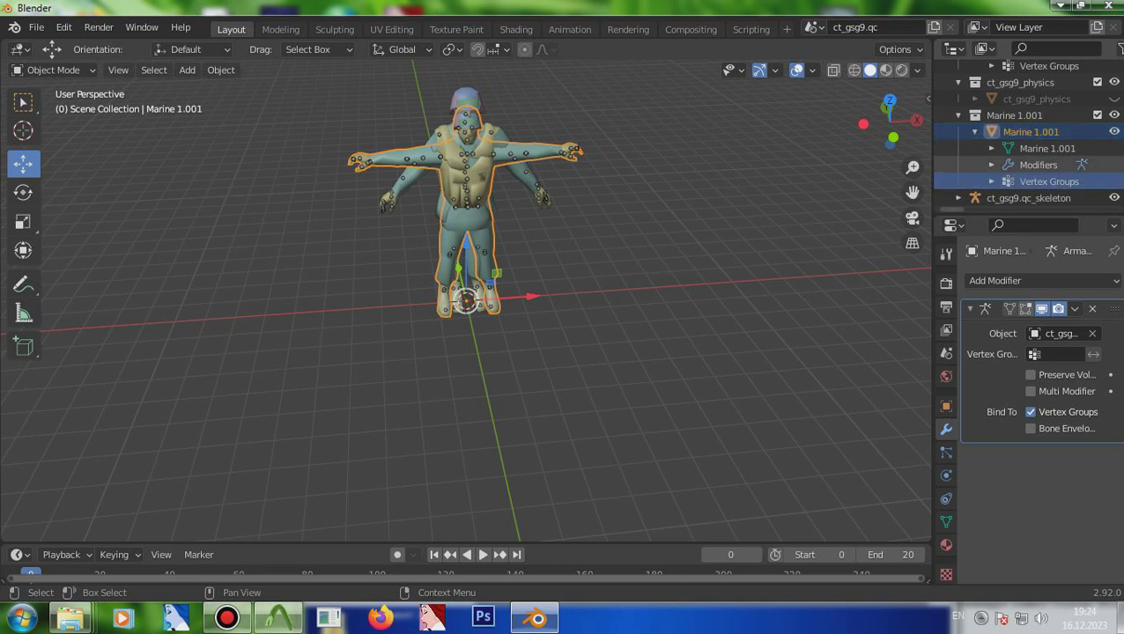
click(992, 148)
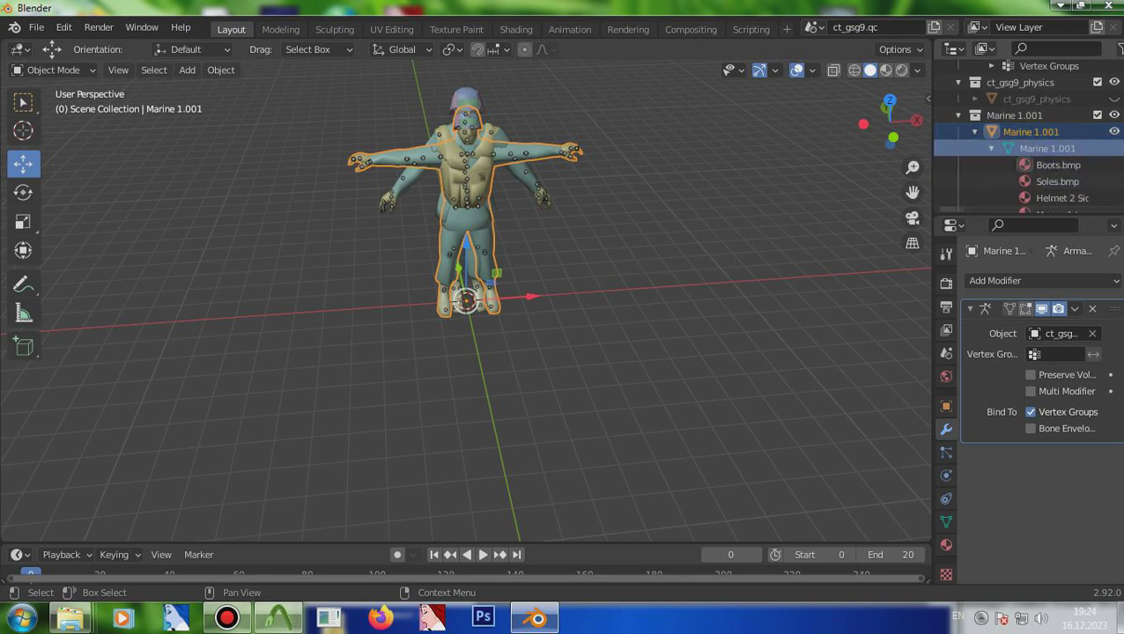
click(992, 148)
scroll(1026, 141, up, 3)
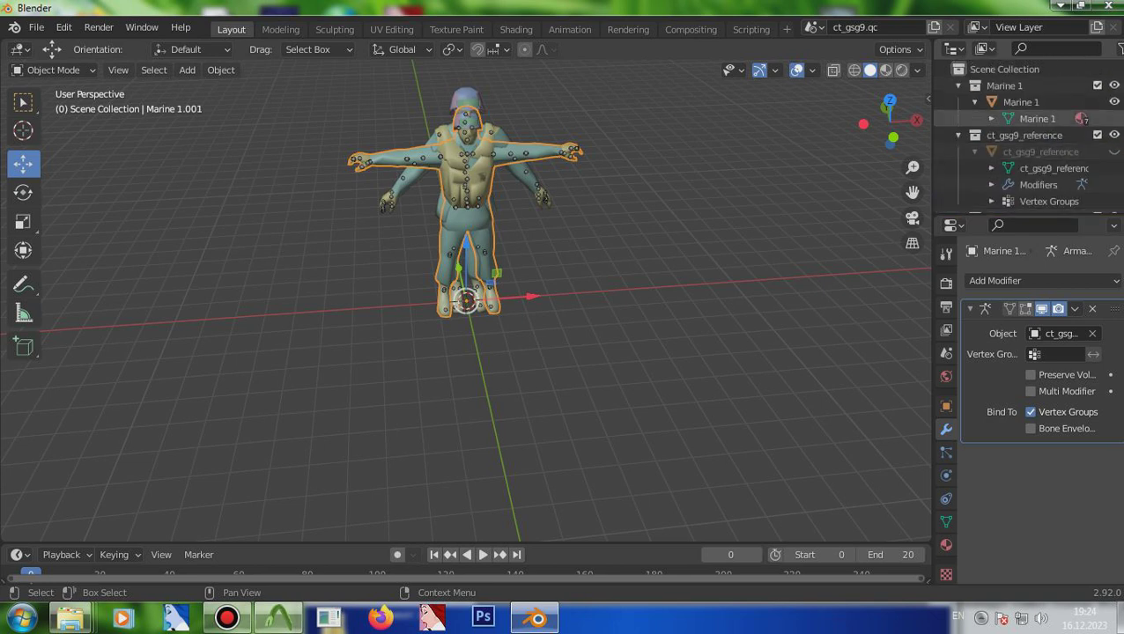
scroll(1026, 141, down, 3)
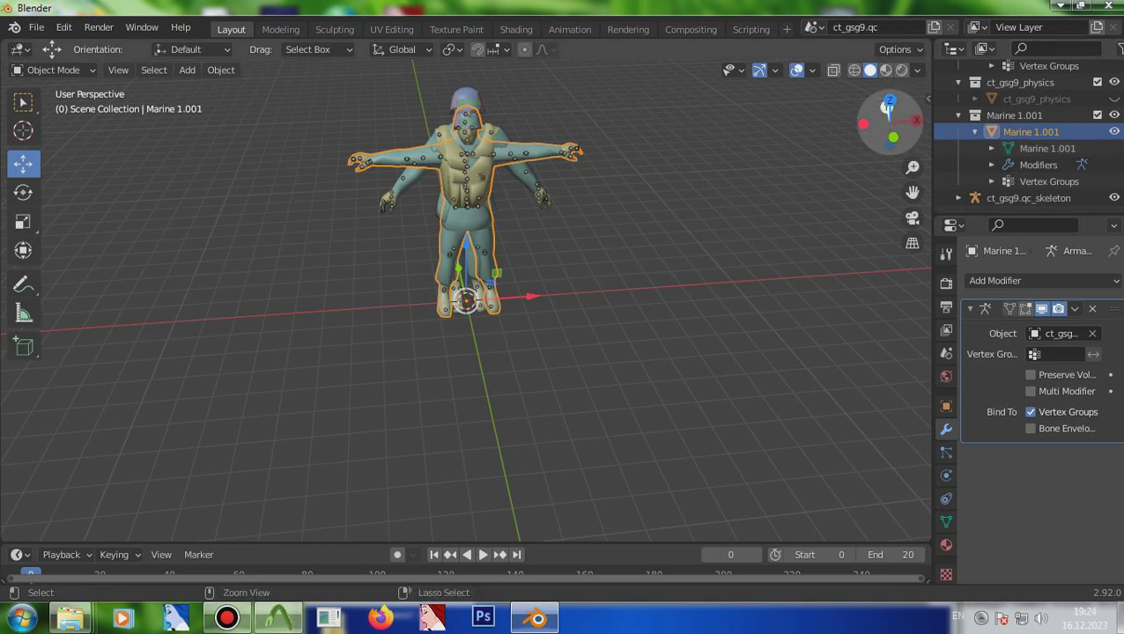
- Undo the Marine 1.smd import, keeping the original Marine 1 mesh selected
key(ctrl+z)
key(ctrl+z)
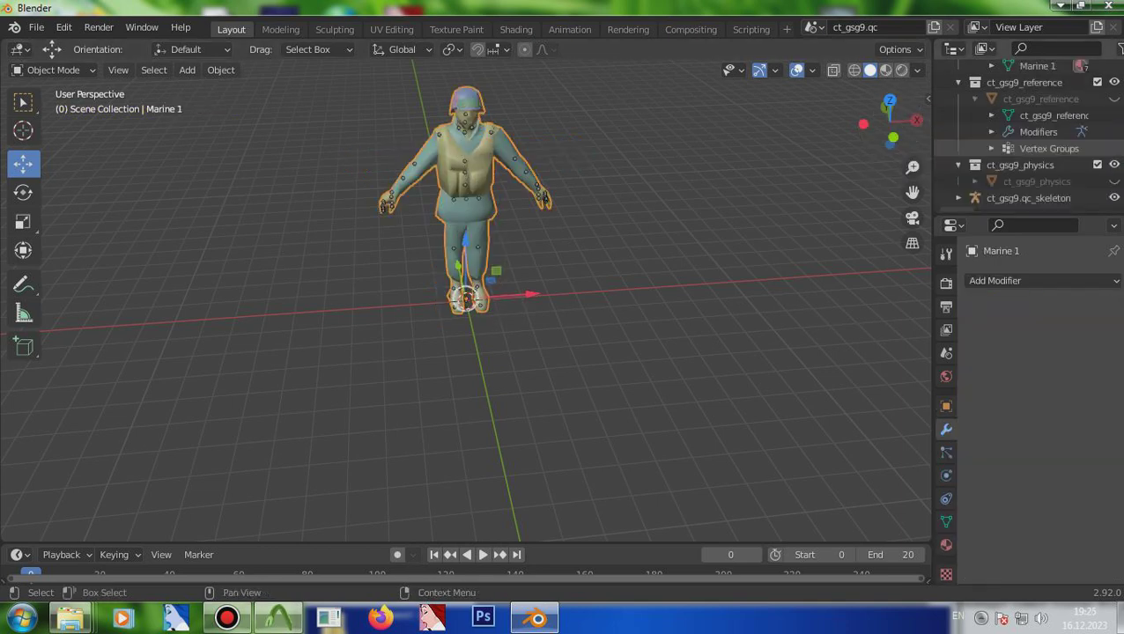
scroll(1026, 136, up, 2)
key(ctrl+z)
key(ctrl+shift+z)
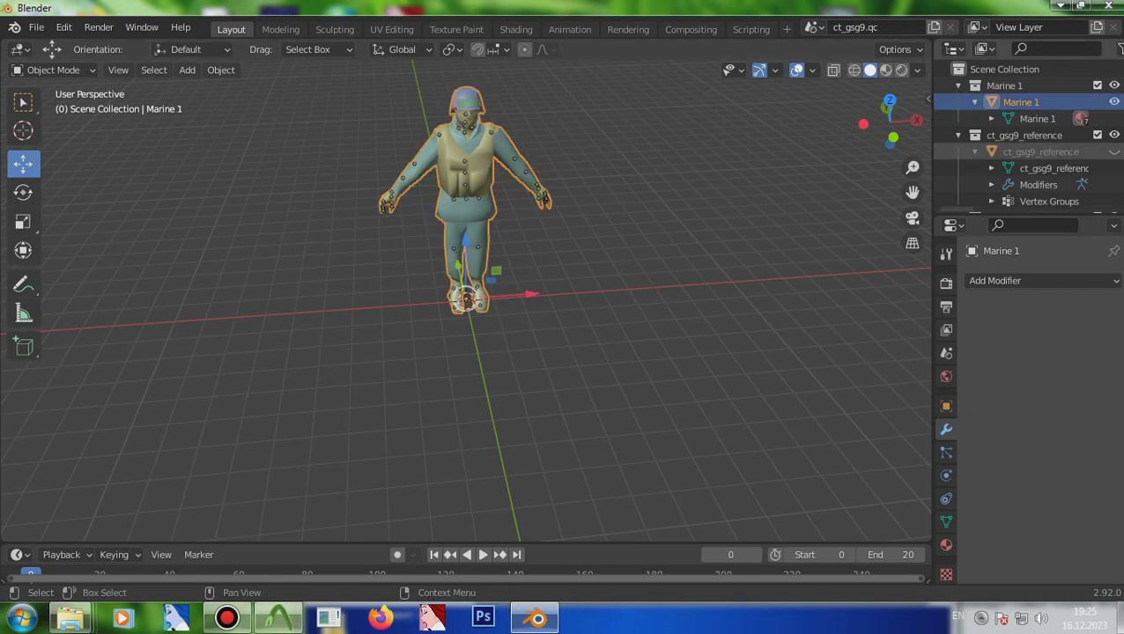
- Try to join the Marine 1 mesh with the hidden ct_gsg9_reference mesh
scroll(1026, 137, down, 3)
click(1038, 131)
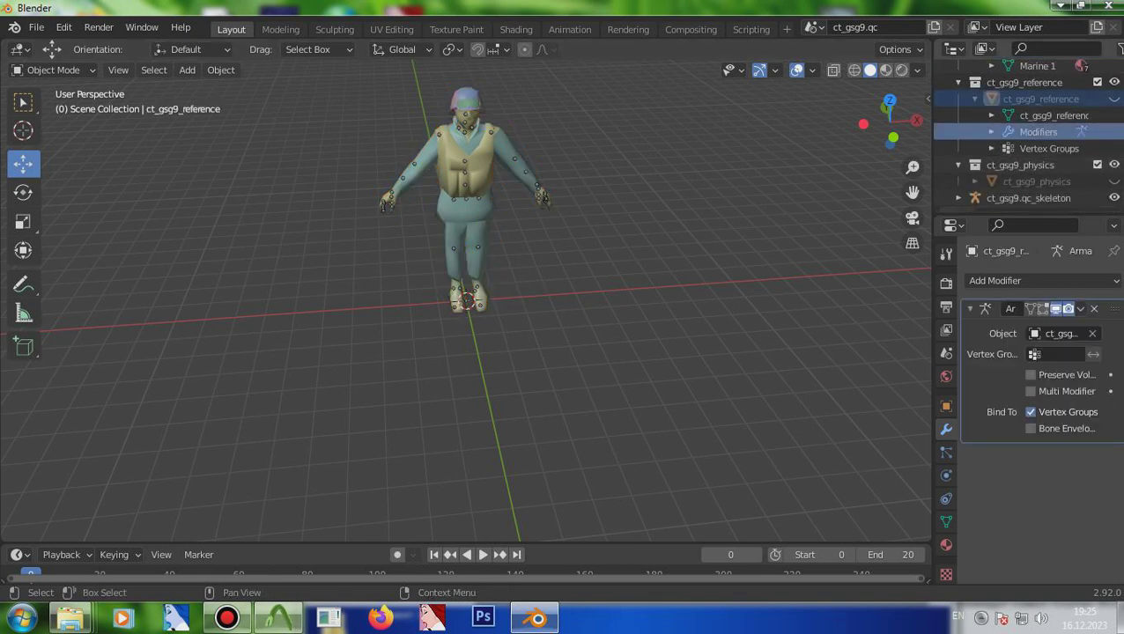
scroll(1026, 136, up, 3)
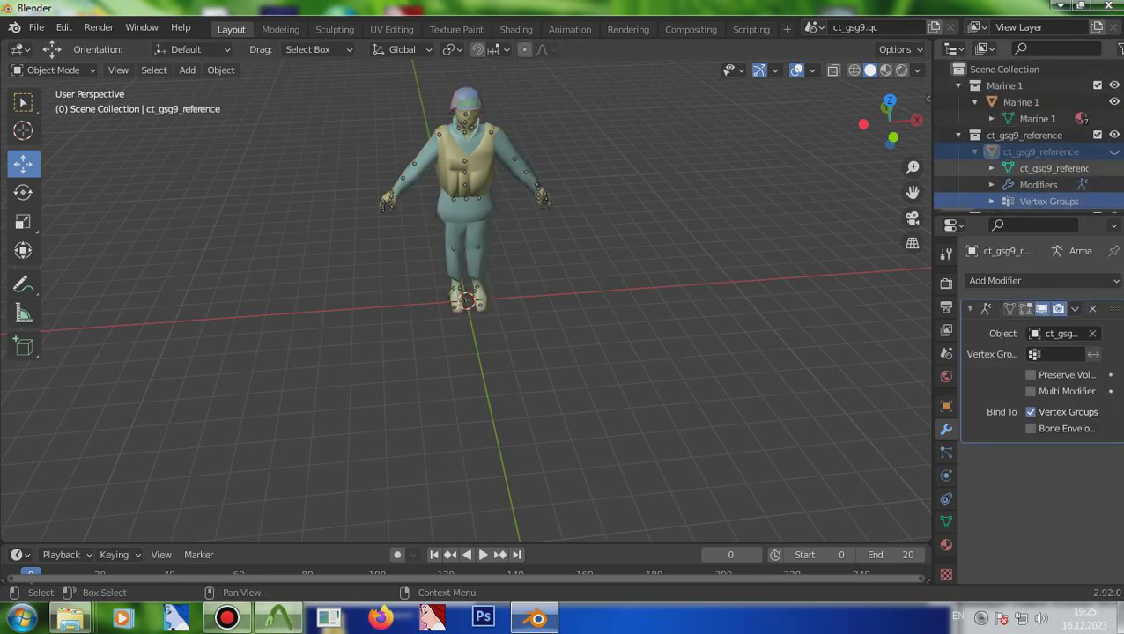
click(991, 168)
ctrl+click(1038, 118)
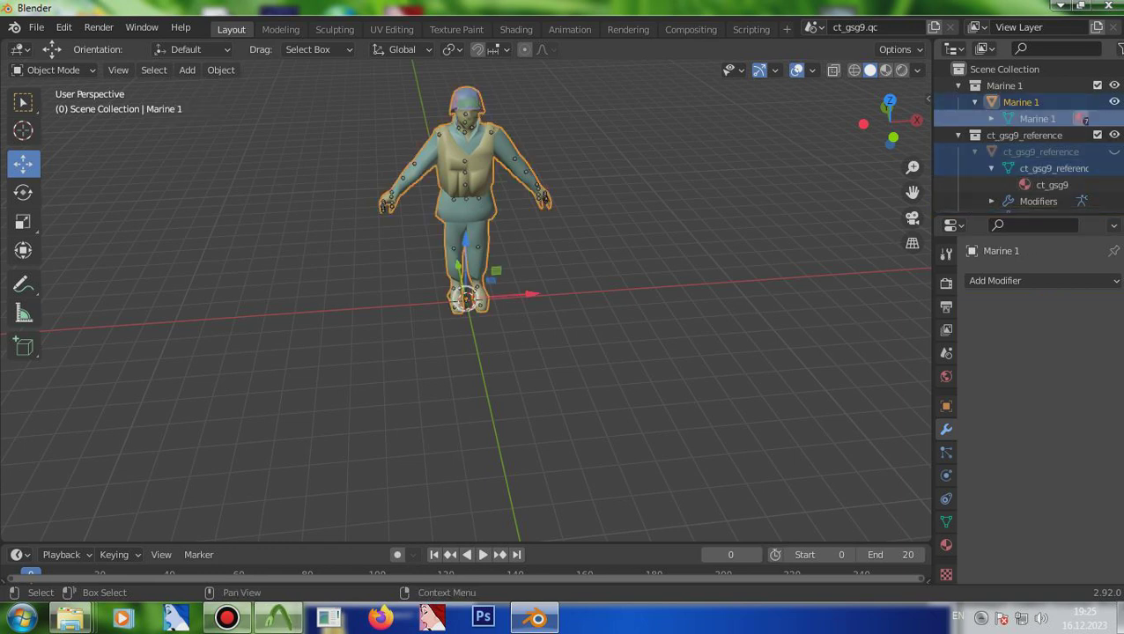
key(ctrl+j)
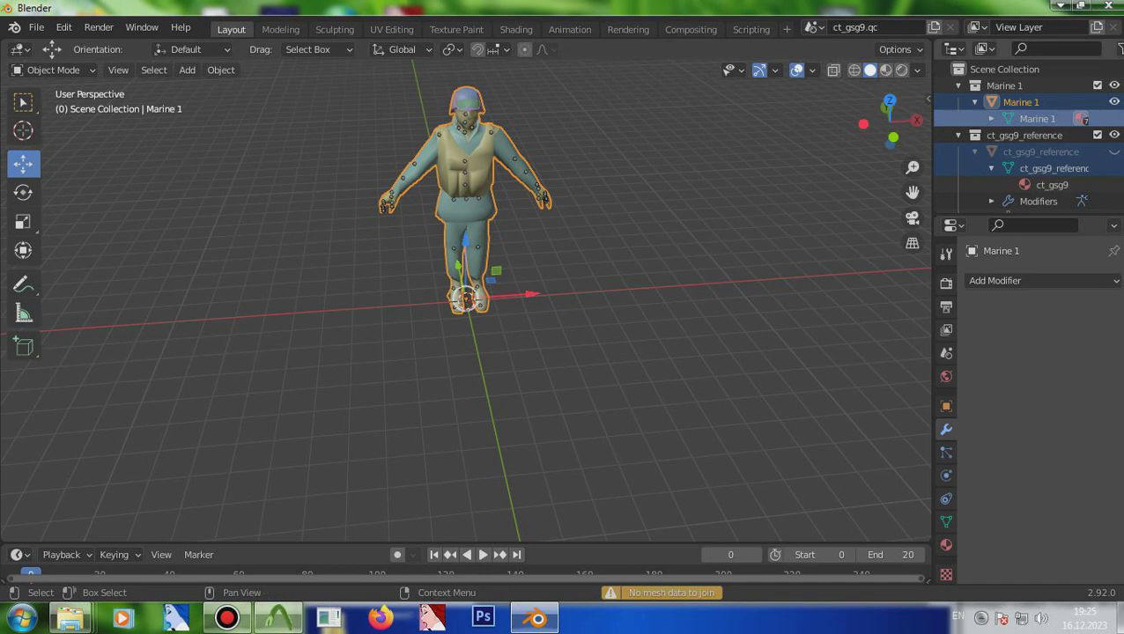
- Unhide ct_gsg9_reference, join the Marine 1 mesh into it and remove the empty Marine 1 collection
click(1053, 168)
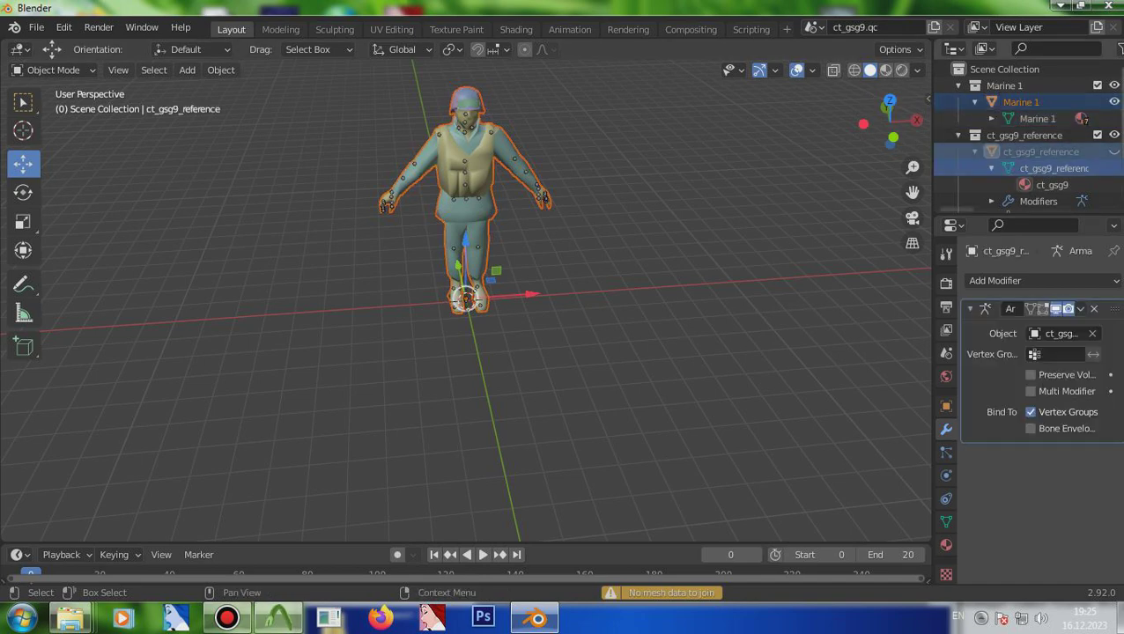
ctrl+click(1021, 102)
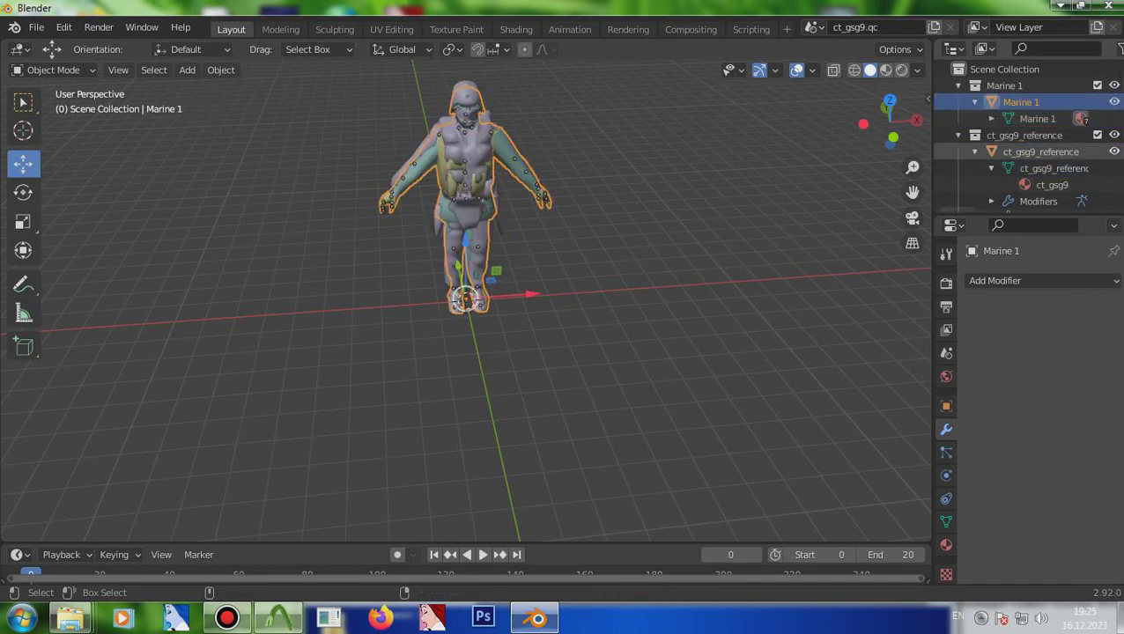
ctrl+click(1040, 151)
key(F3)
text(j)
key(Return)
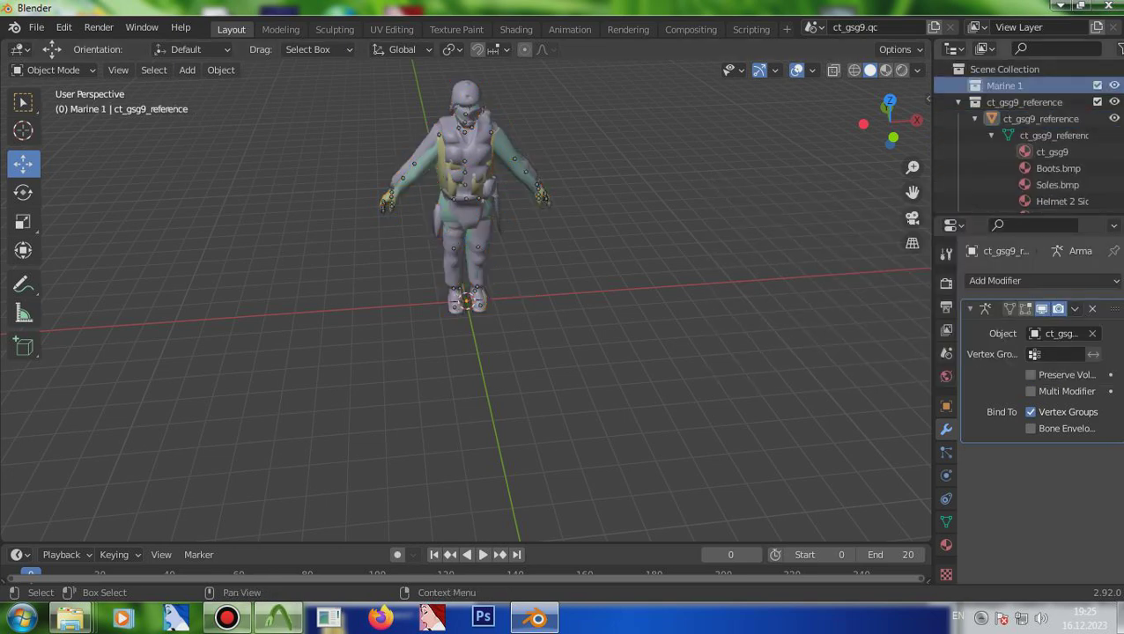
key(alt+a)
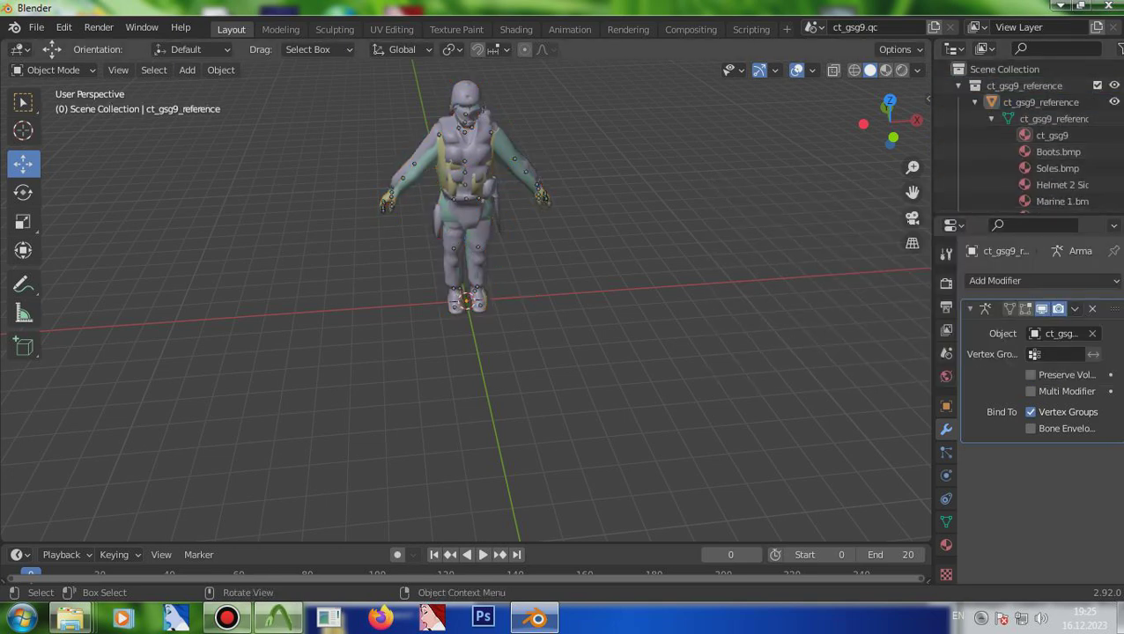
- In Edit Mode, delete all vertices of the joined mesh that are assigned to the ct_gsg9 material
click(53, 69)
click(51, 105)
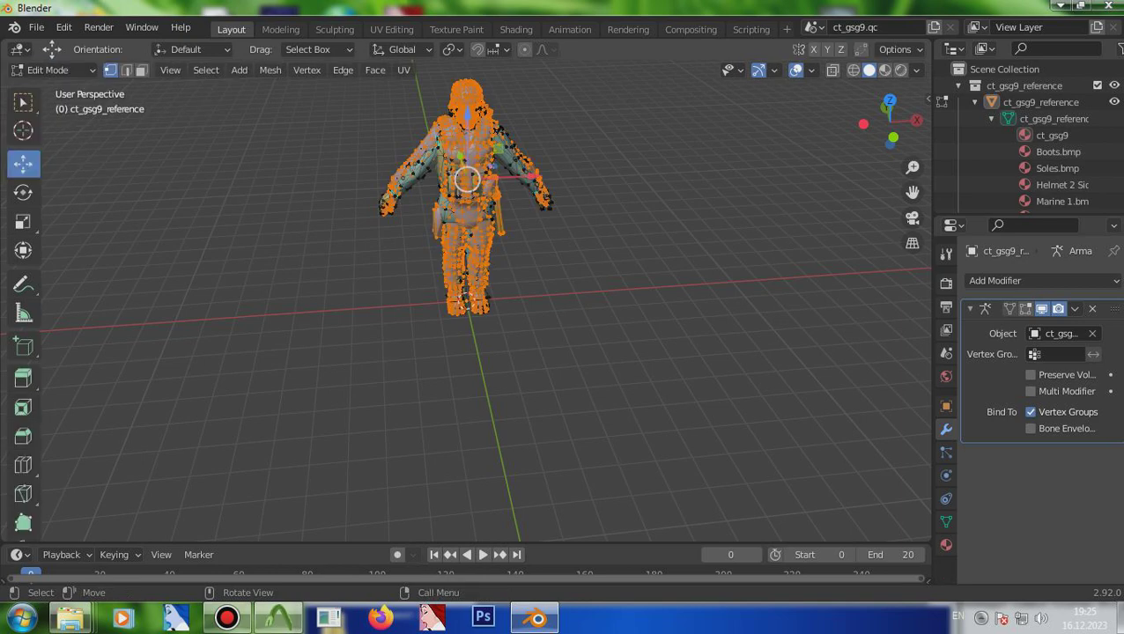
key(alt+a)
click(946, 544)
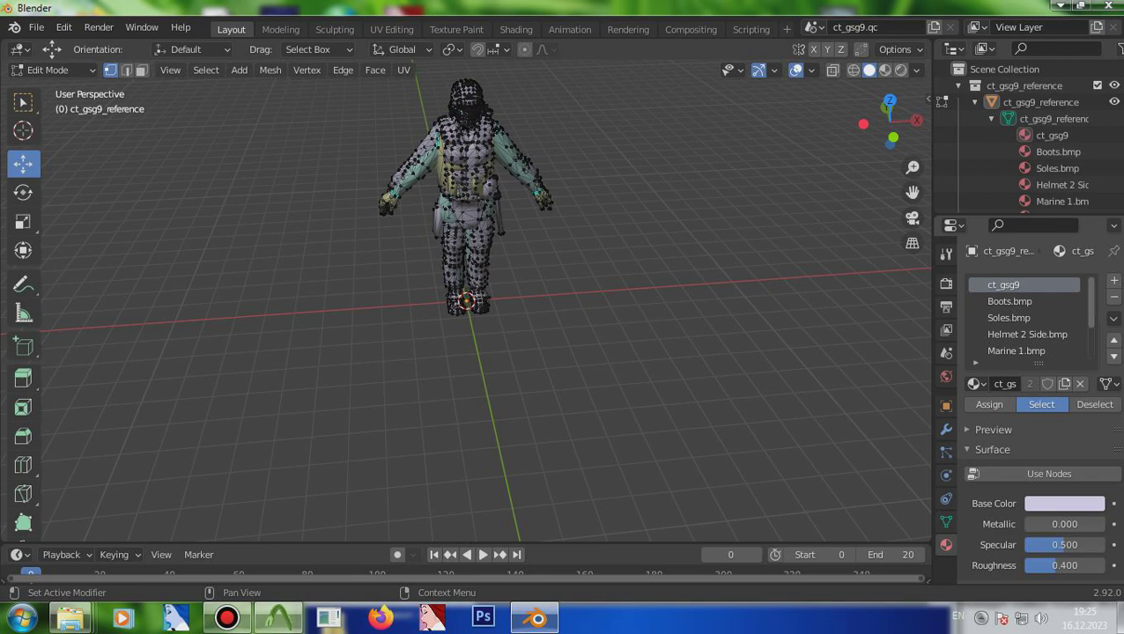
click(1041, 404)
key(x)
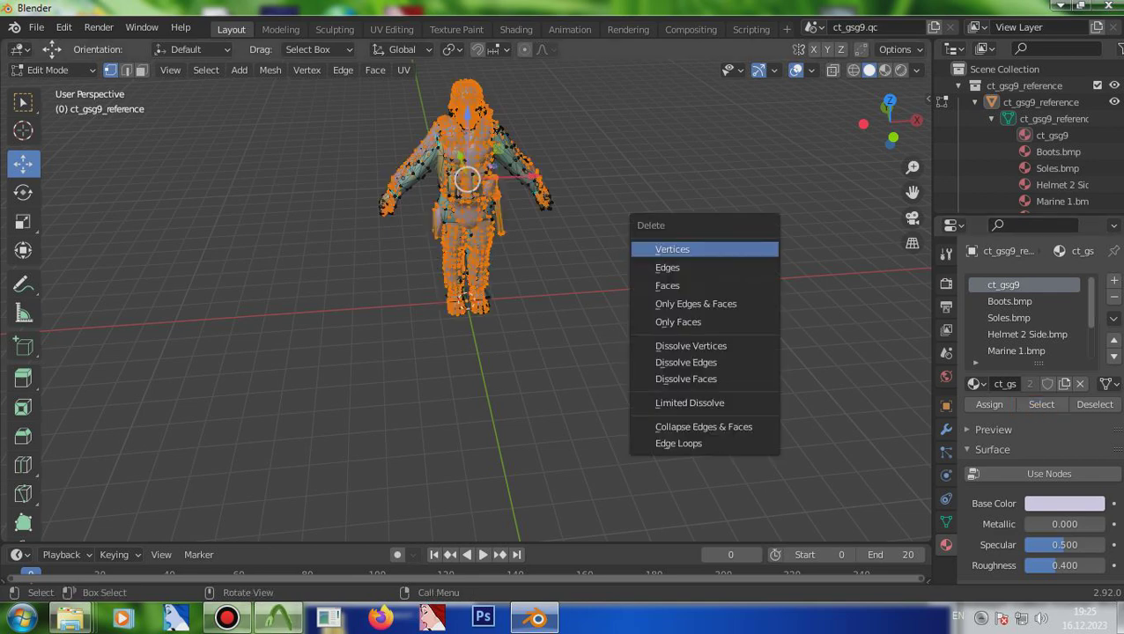
key(Return)
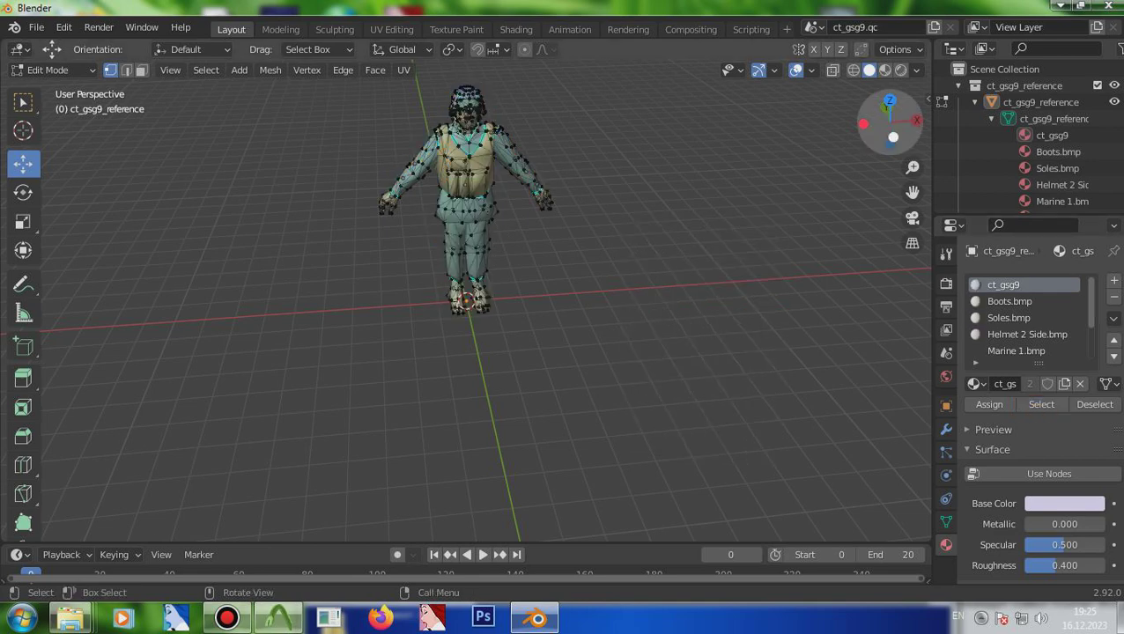
- Delete all vertex groups from the ct_gsg9_reference mesh
drag(890, 124, 757, 132)
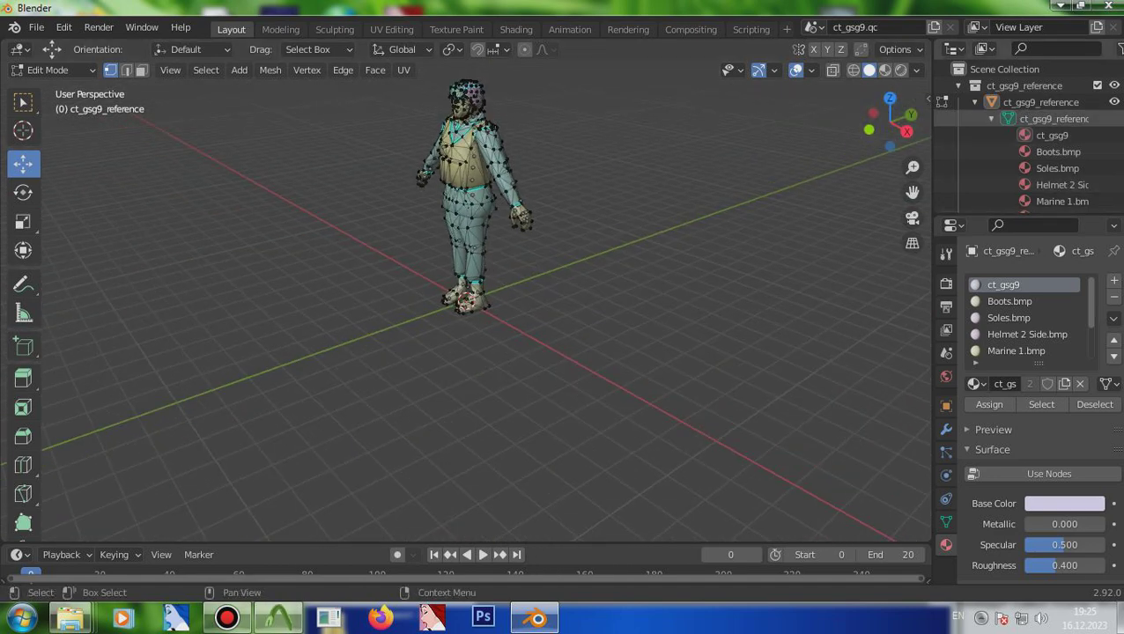
click(992, 118)
click(1037, 135)
click(1048, 151)
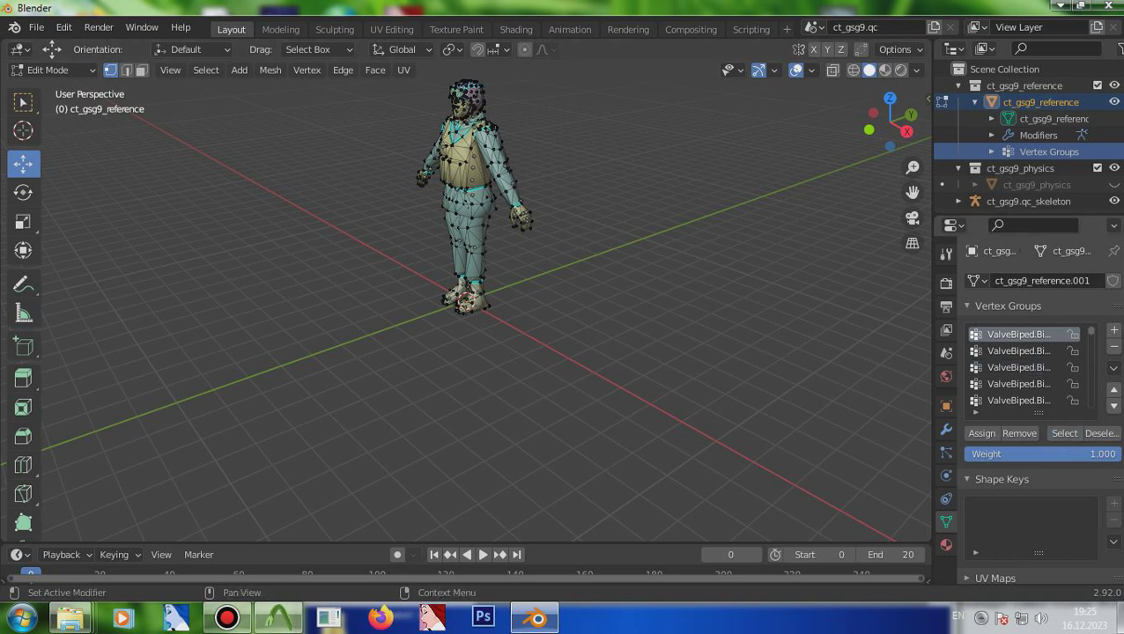
scroll(1040, 441, down, 3)
scroll(1039, 441, up, 3)
click(1113, 369)
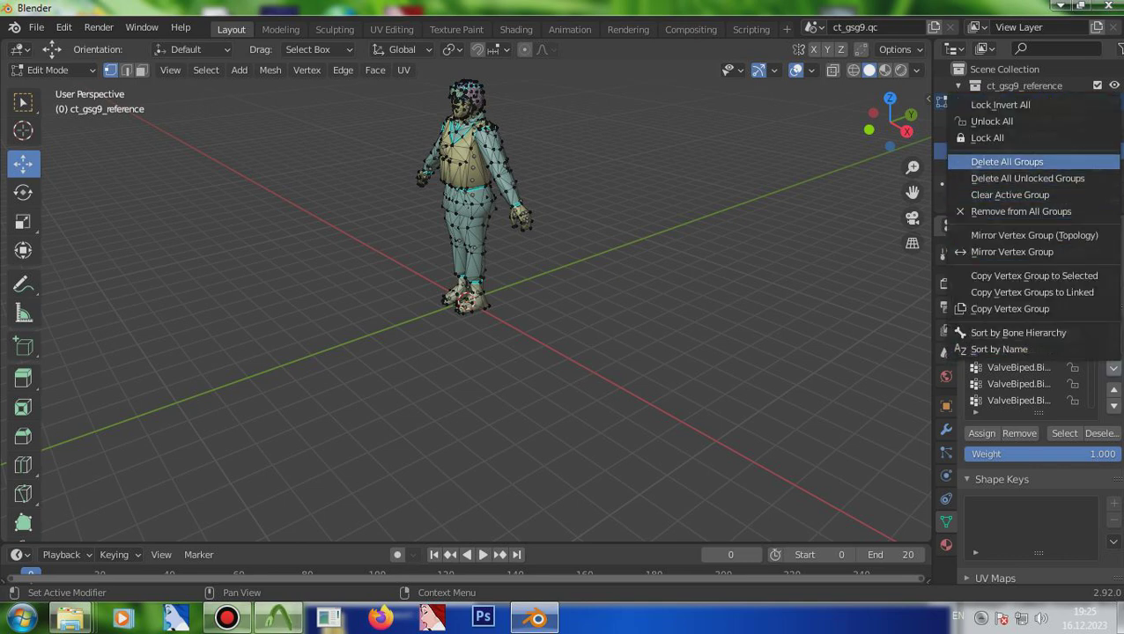
click(1007, 161)
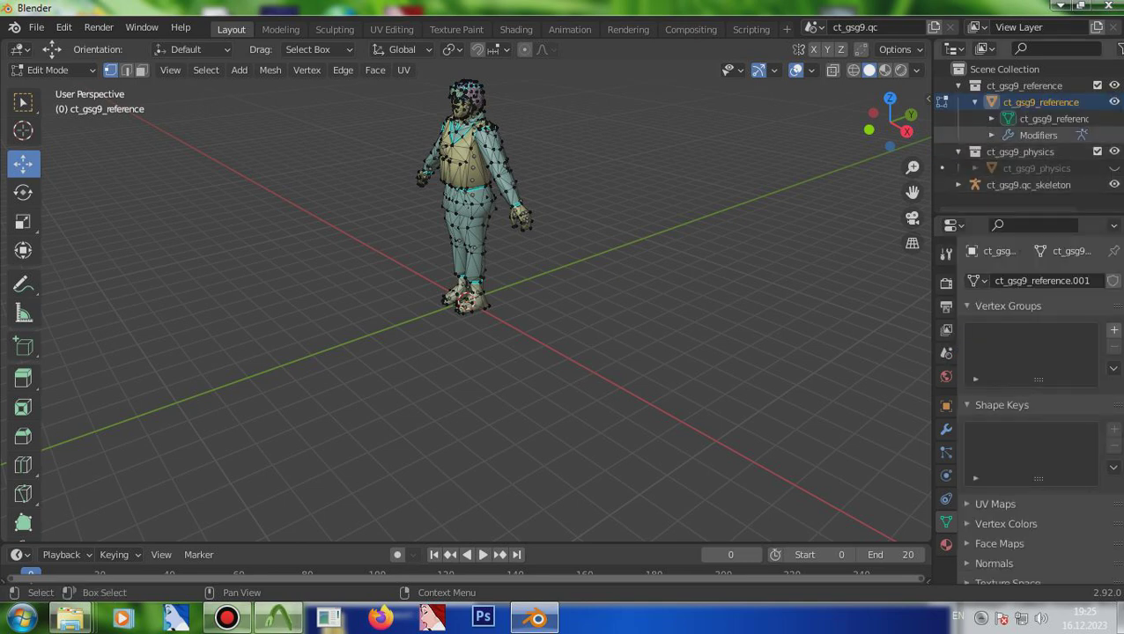
- Inspect the Armature modifier of the ct_gsg9_reference mesh and the object it targets
click(992, 134)
click(1055, 151)
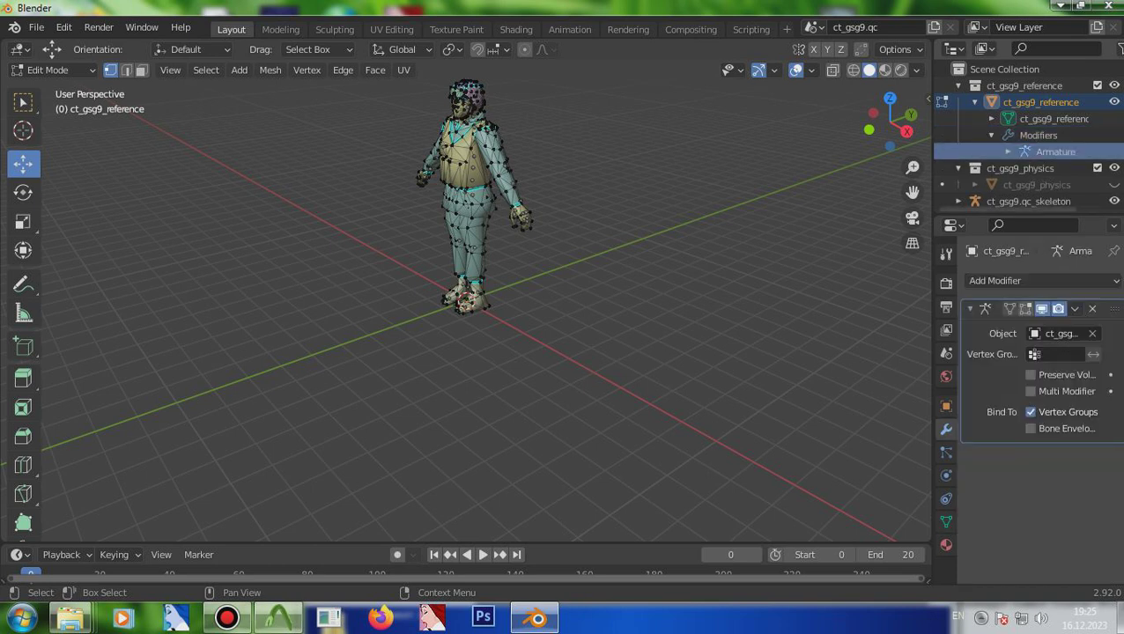
click(1007, 151)
click(1068, 169)
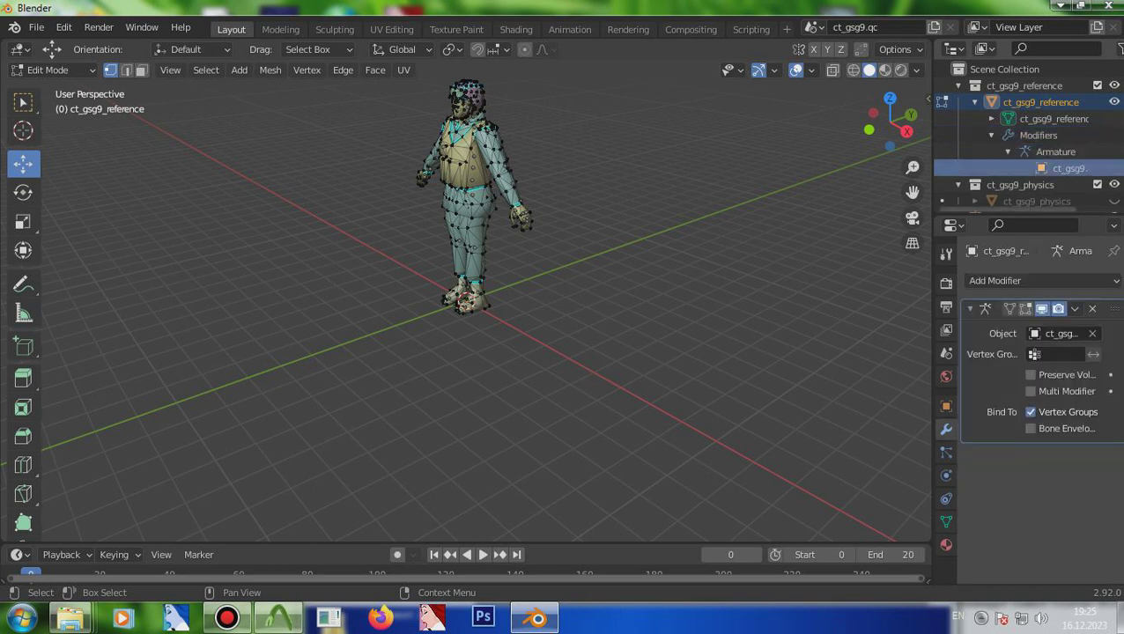
key(F2)
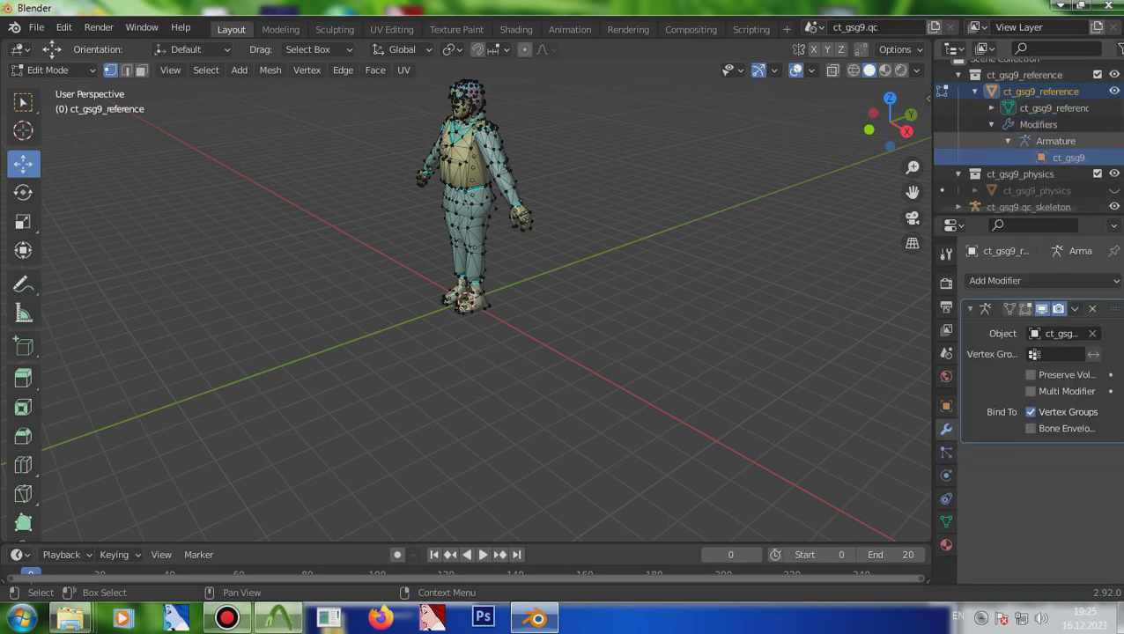
scroll(1026, 136, down, 1)
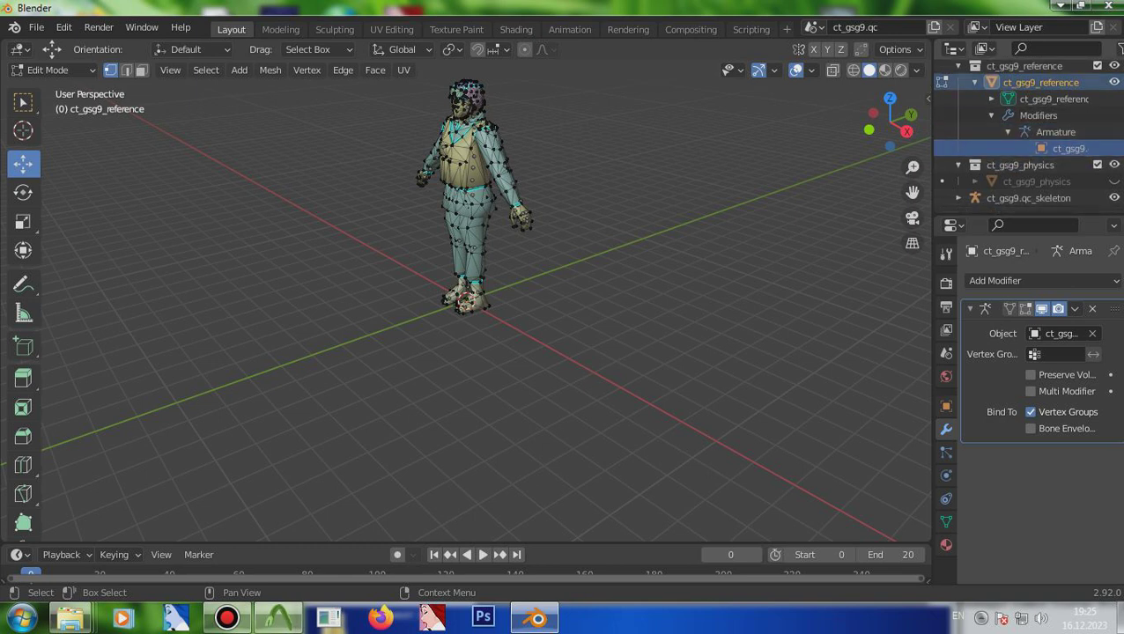
- In Object Mode, parent the ct_gsg9_reference mesh to ct_gsg9.qc_skeleton using Armature Deform with automatic weights
click(1028, 197)
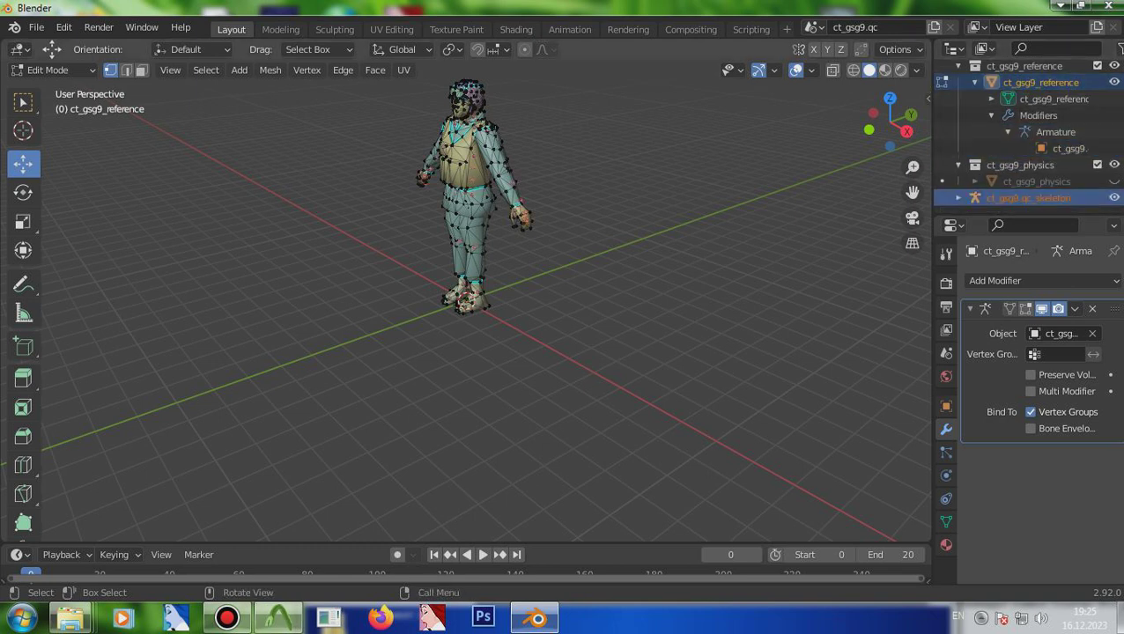
key(F3)
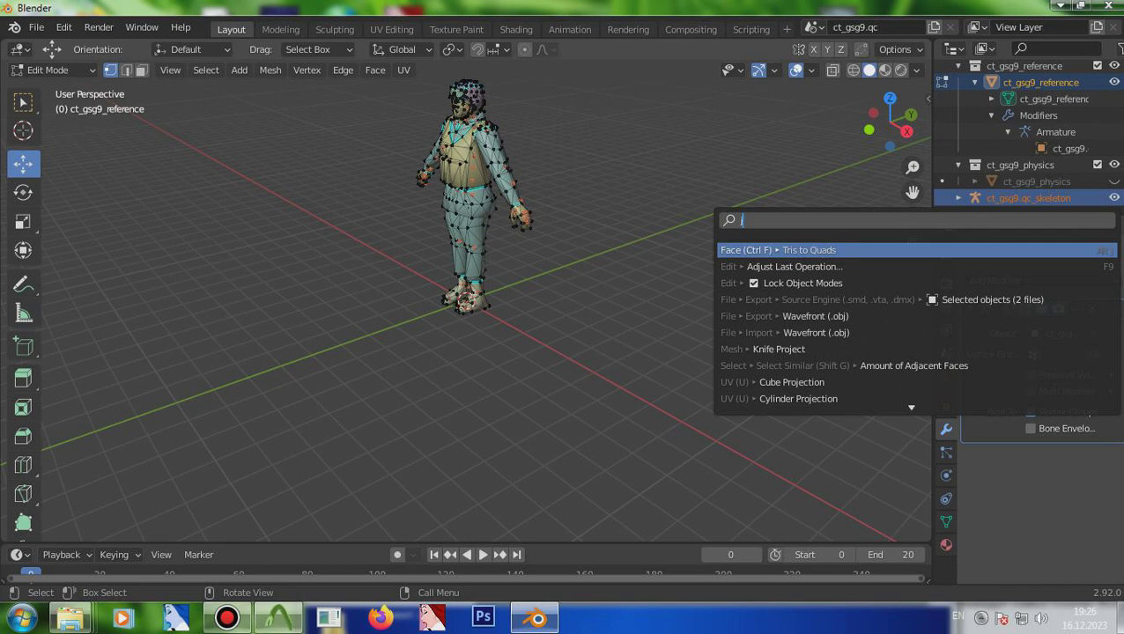
key(Escape)
click(52, 69)
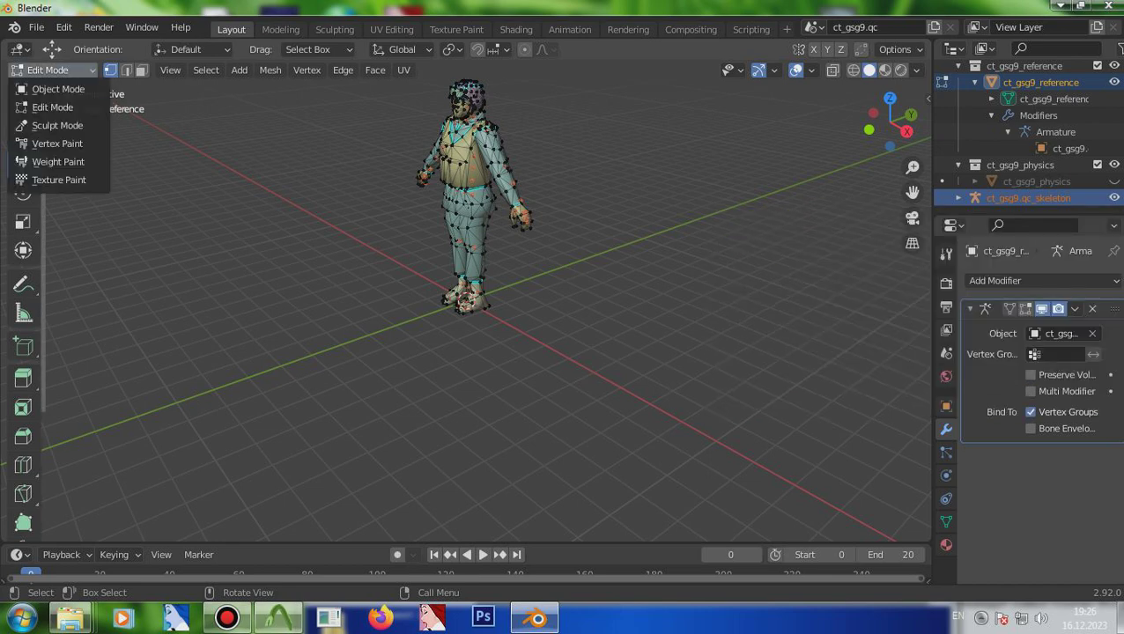
click(44, 88)
click(1028, 198)
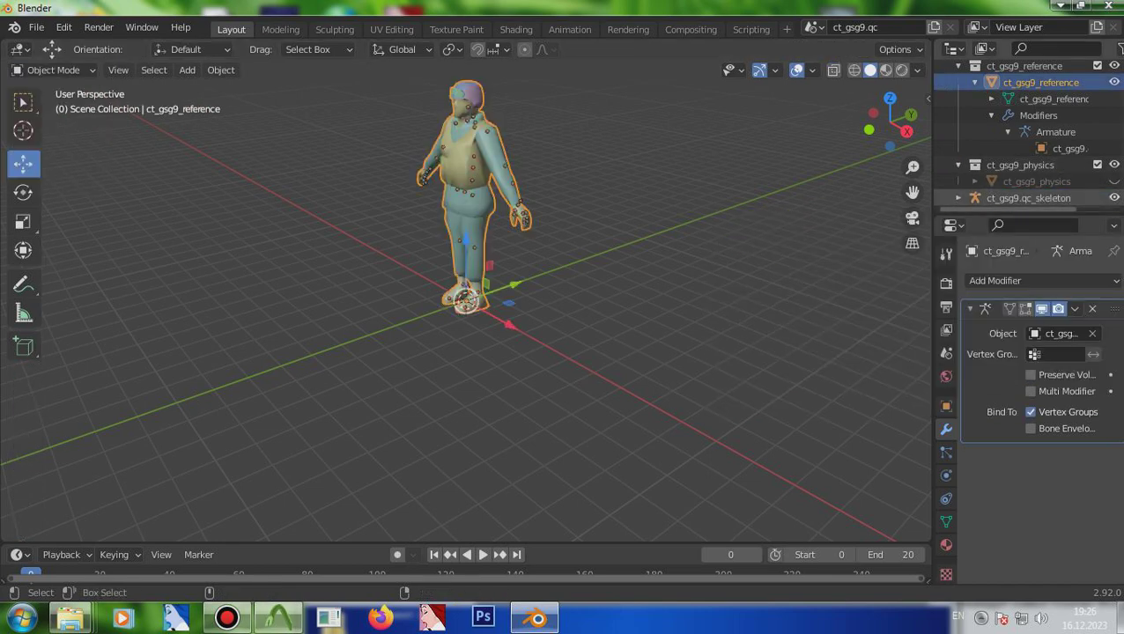
right_click(396, 167)
mouse_move(405, 199)
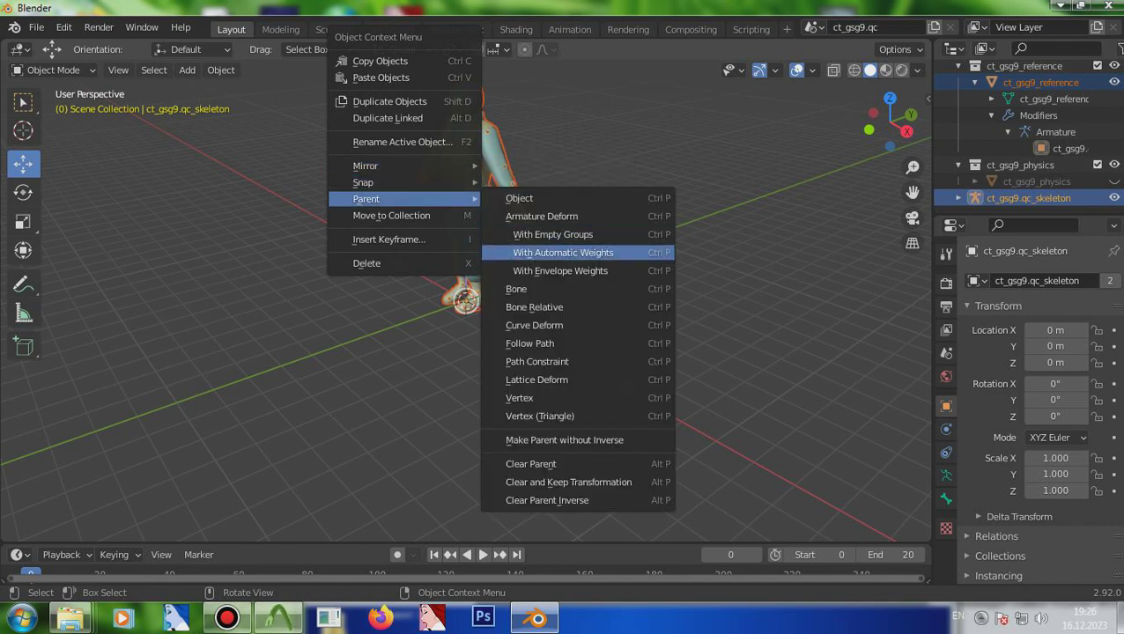
click(563, 252)
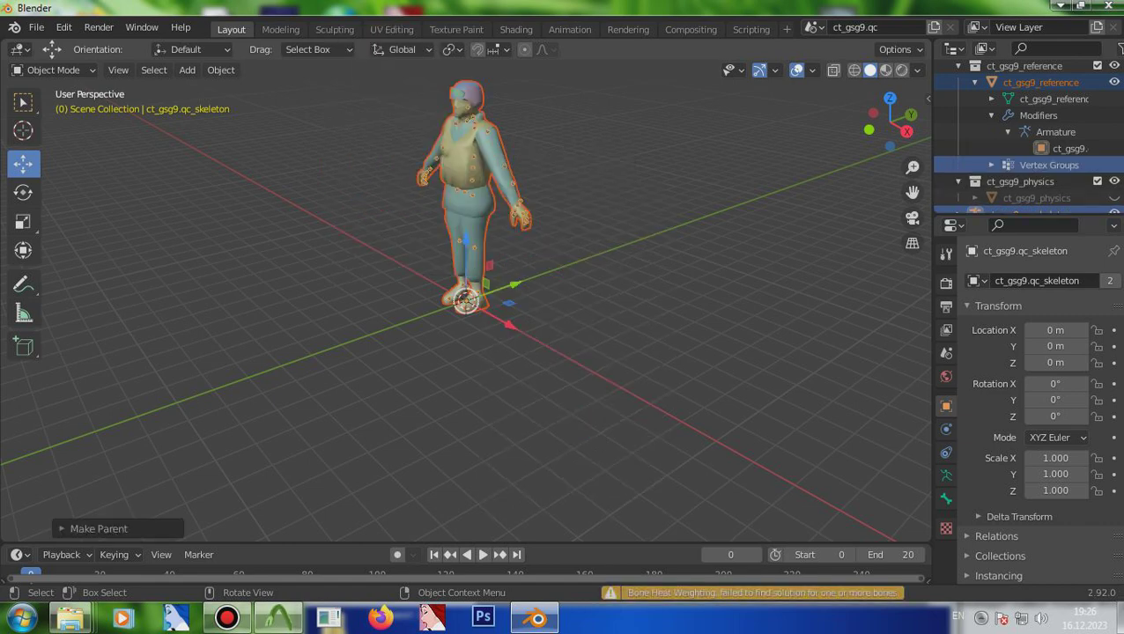
- Parent the ct_gsg9_reference mesh to ct_gsg9.qc_skeleton with Curve Deform
right_click(458, 213)
mouse_move(458, 213)
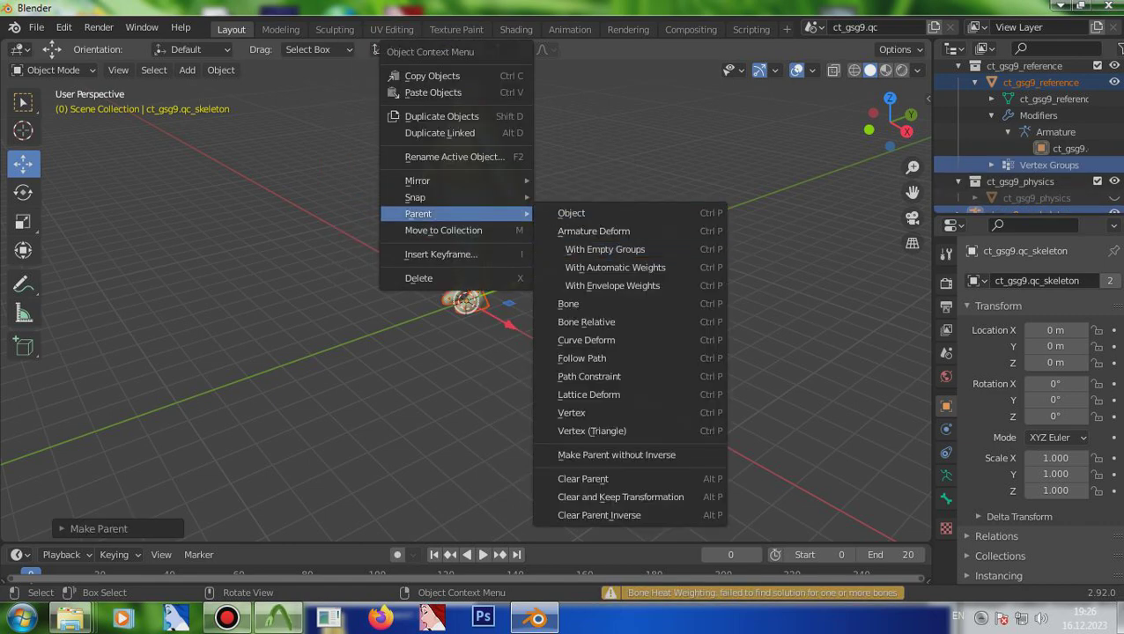
click(586, 340)
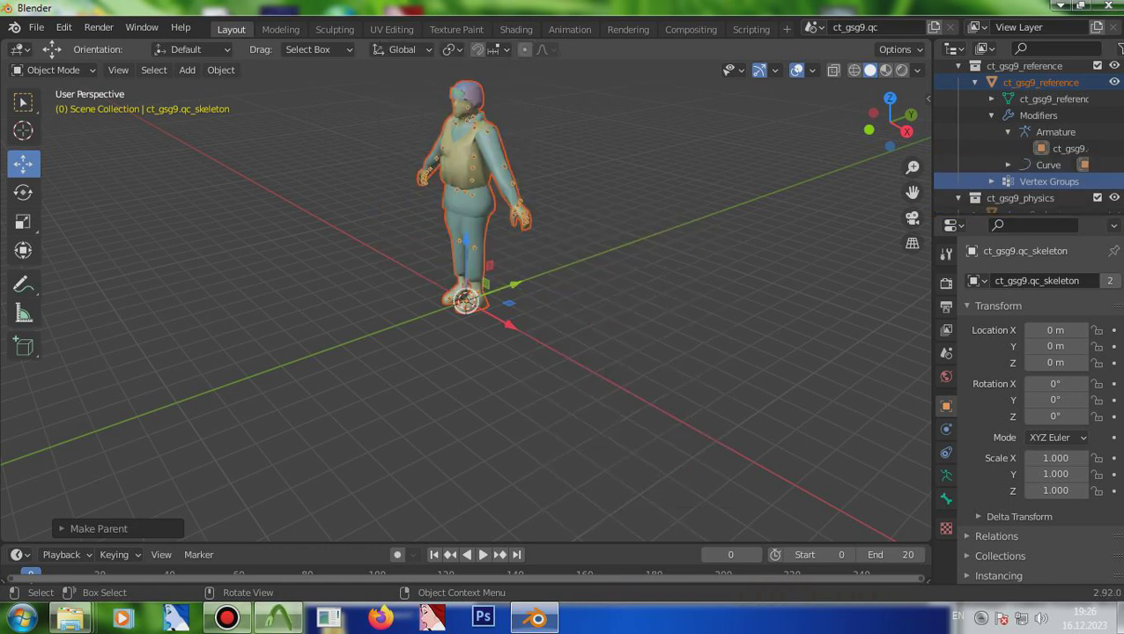
- Set the Source Engine export format to SMD and the export path to the Documents folder, and export the selected objects
scroll(1026, 181, down, 2)
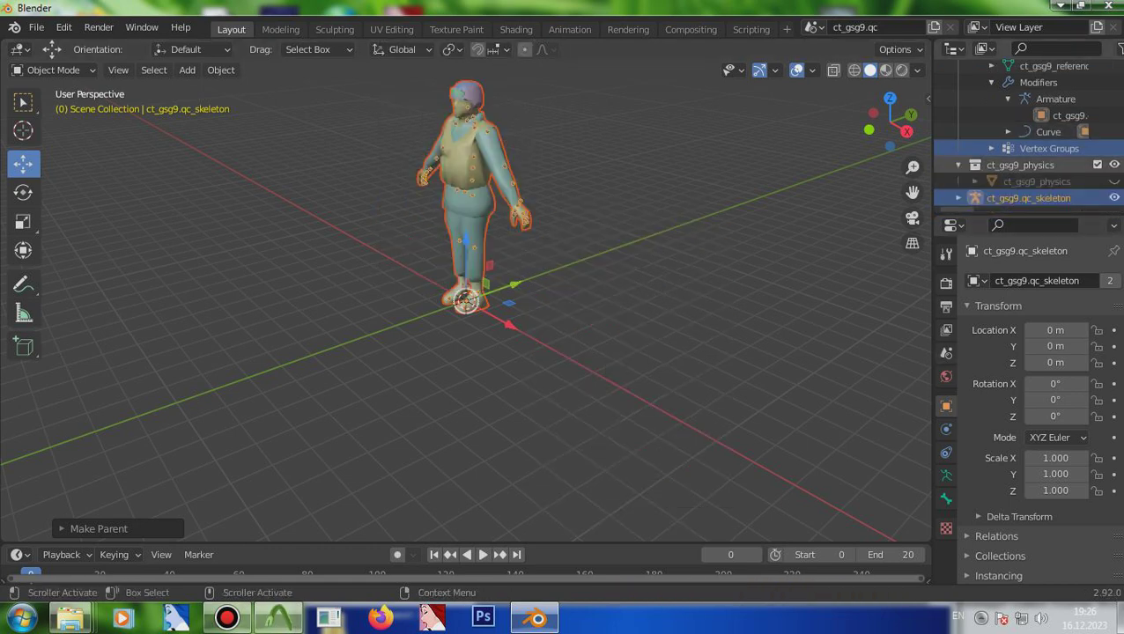
scroll(1026, 141, down, 5)
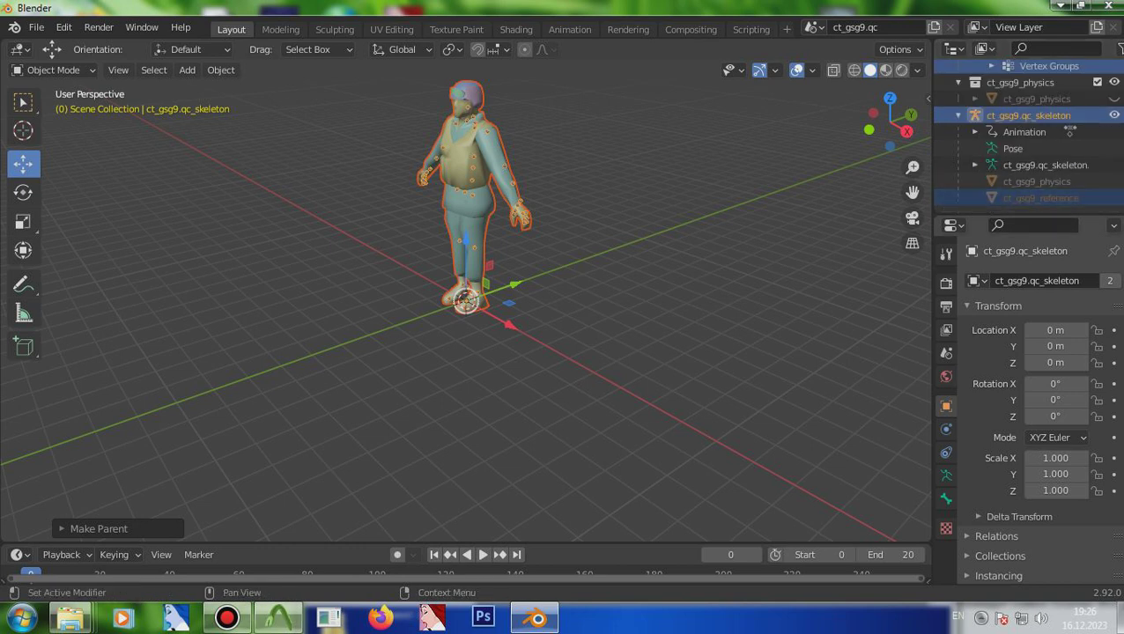
click(946, 352)
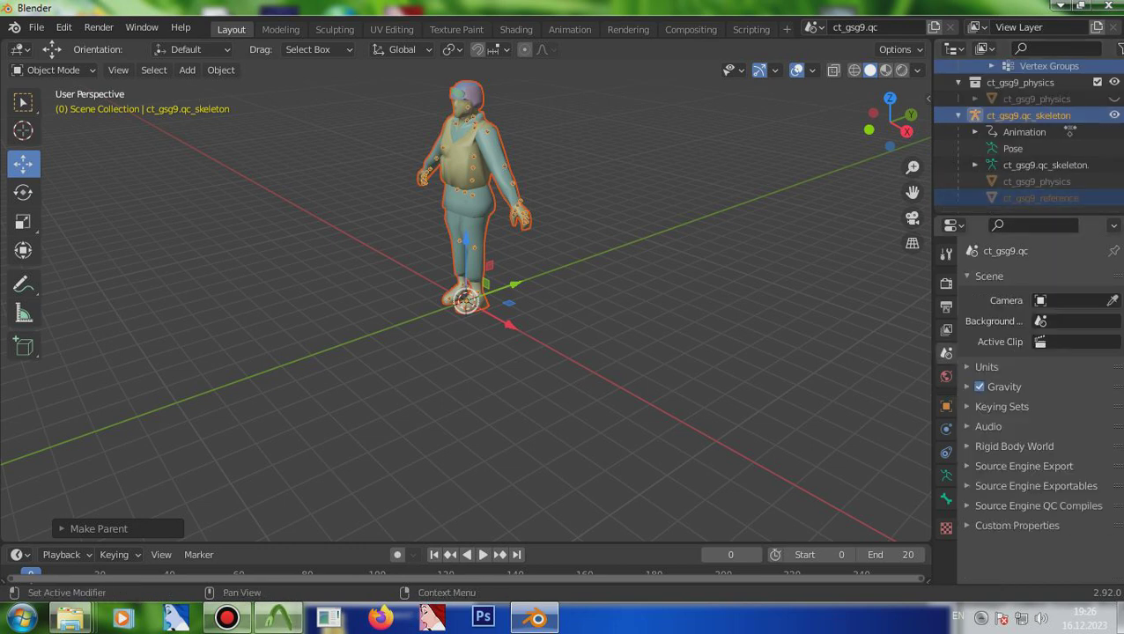
click(1013, 466)
click(1045, 531)
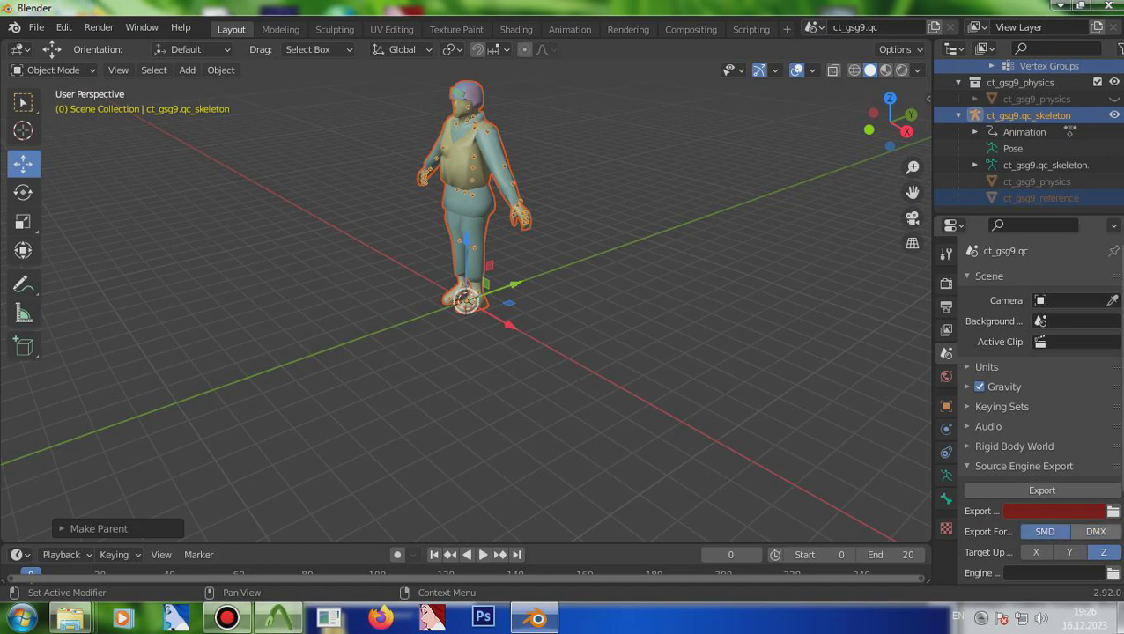
click(1113, 511)
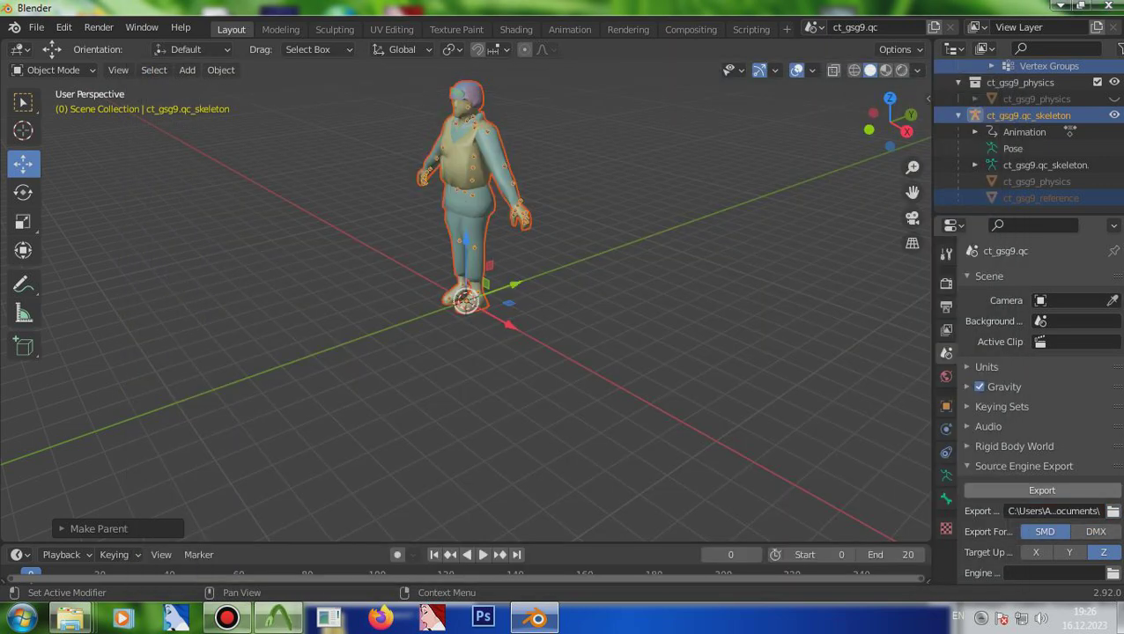
click(1042, 490)
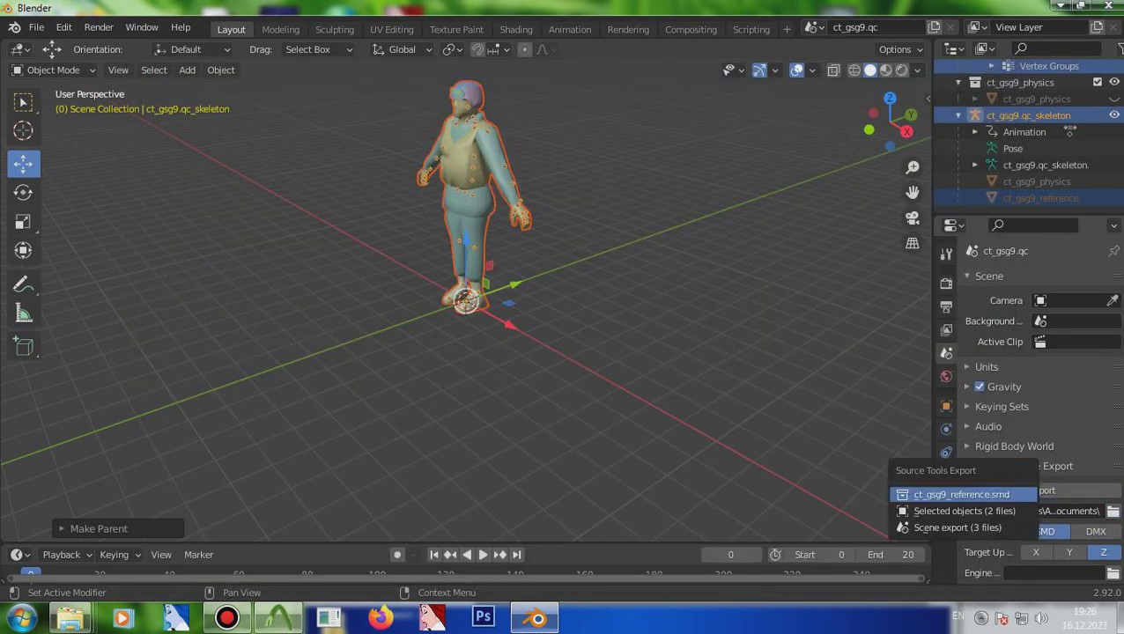
click(965, 511)
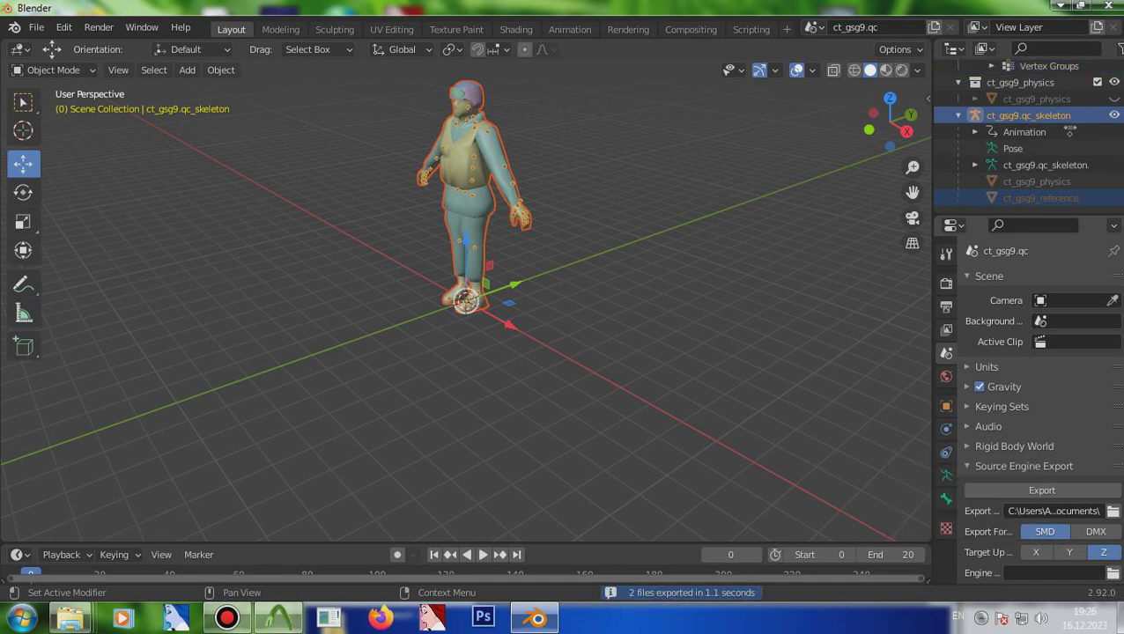
- Open the exported ct_gsg9_reference file from the Documents library in Notepad and examine its bone list and vertex data
click(1061, 5)
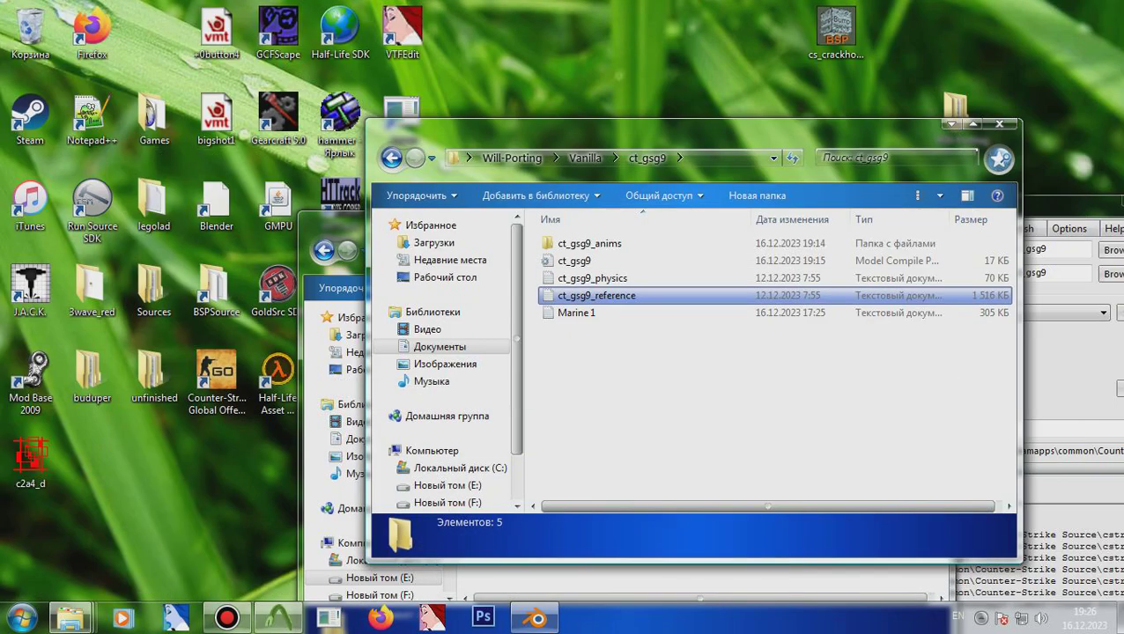
click(440, 347)
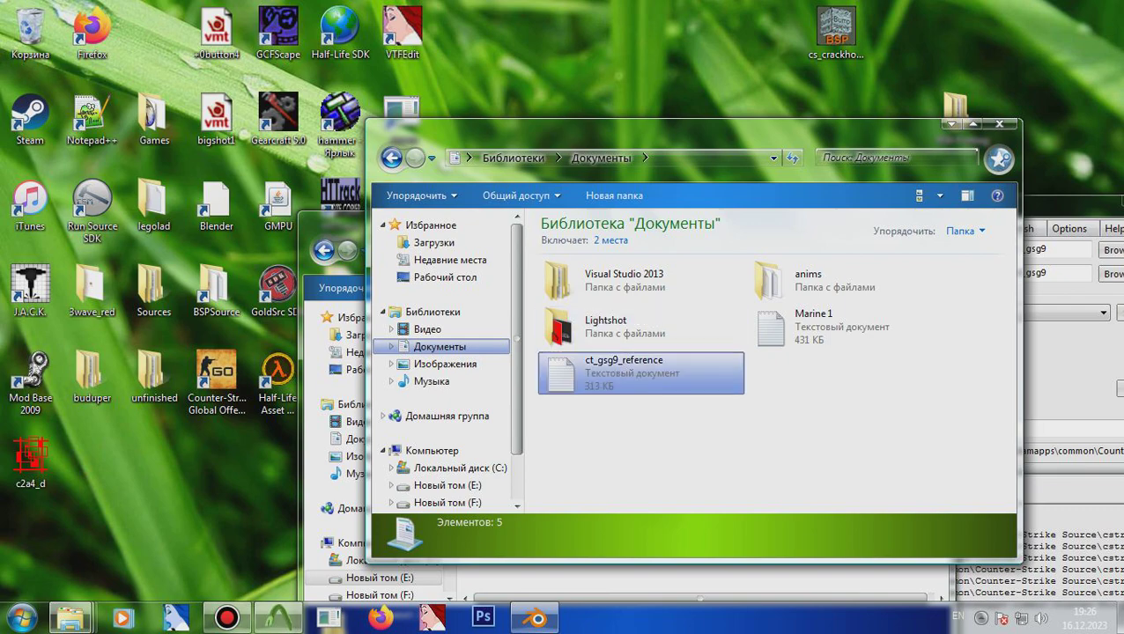
click(616, 370)
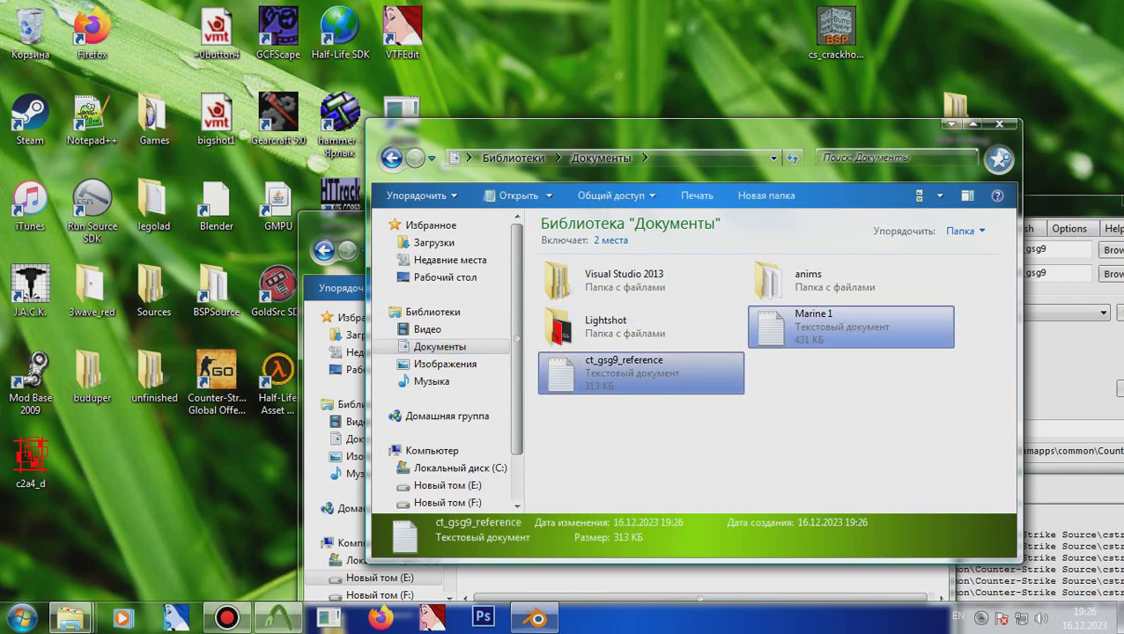
click(850, 326)
double_click(617, 370)
scroll(480, 295, down, 5)
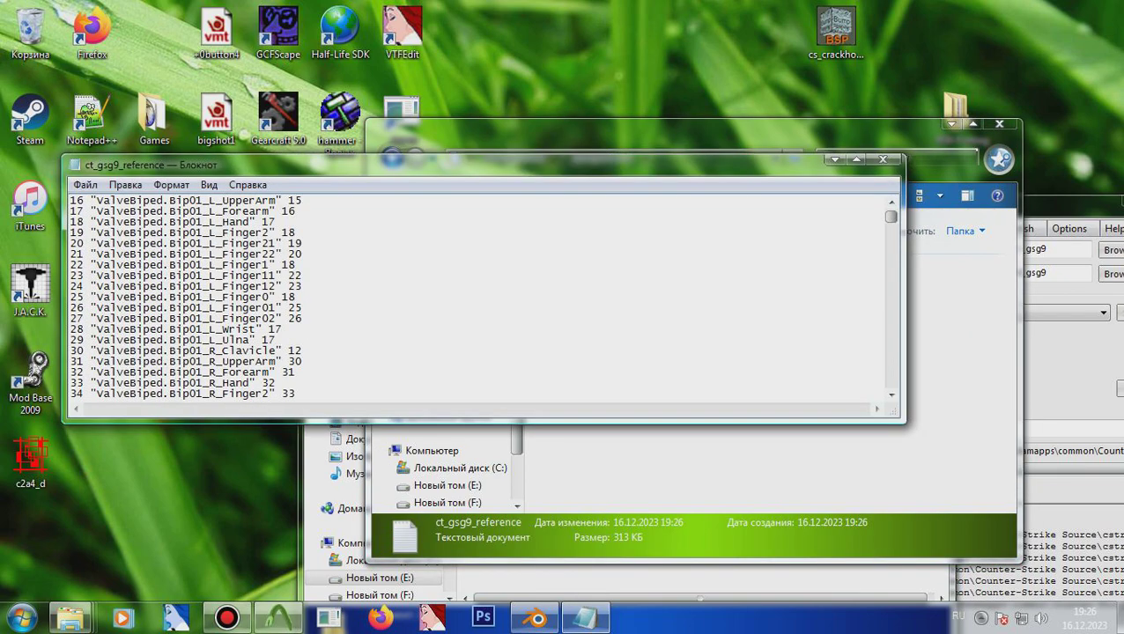
scroll(480, 295, down, 20)
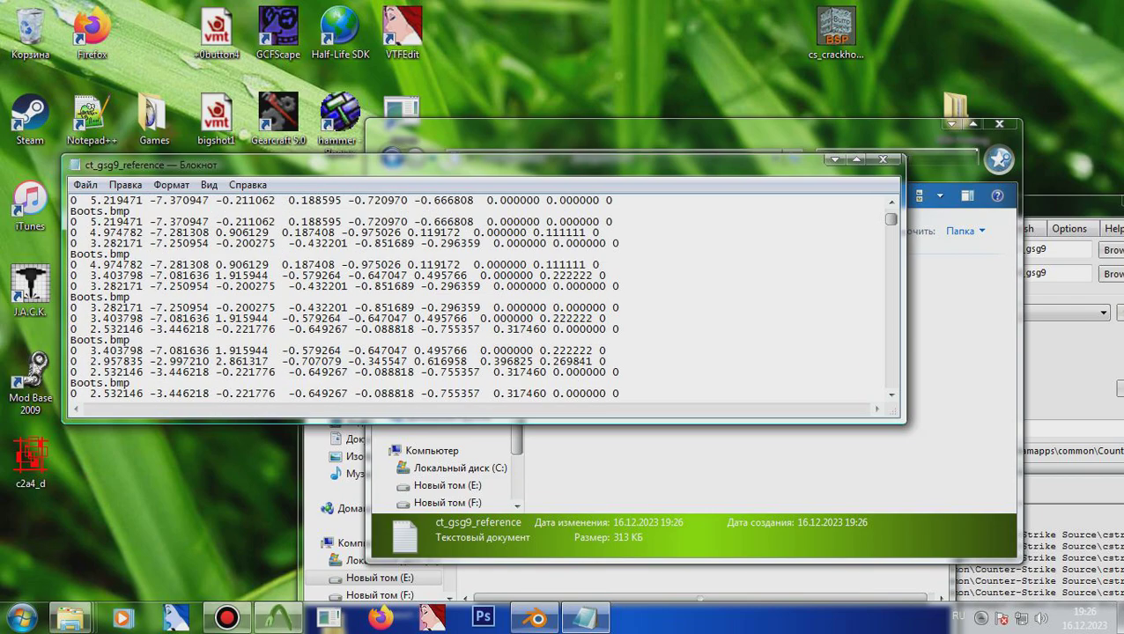
scroll(480, 295, down, 20)
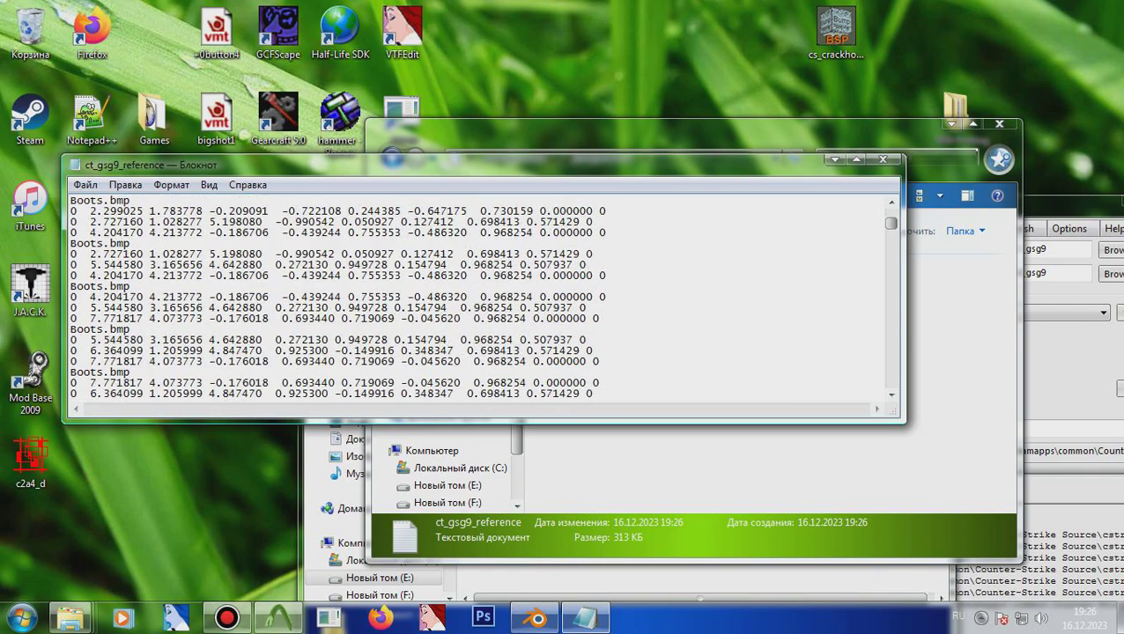
click(884, 160)
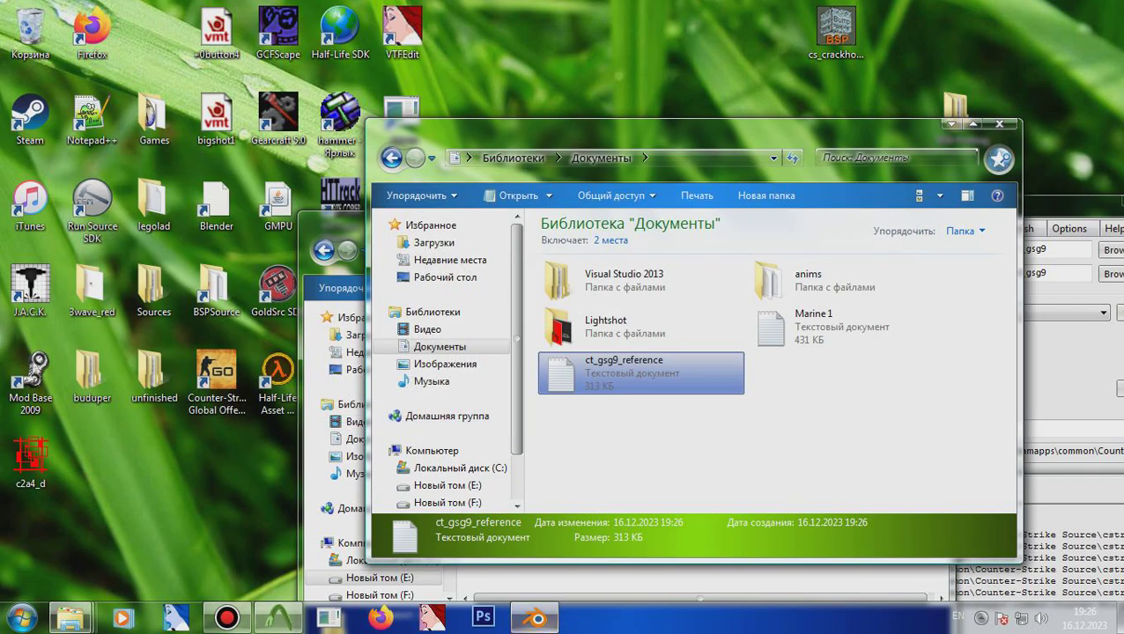
- Switch back to Blender and undo the export settings and the parenting of ct_gsg9_reference to the skeleton
click(536, 618)
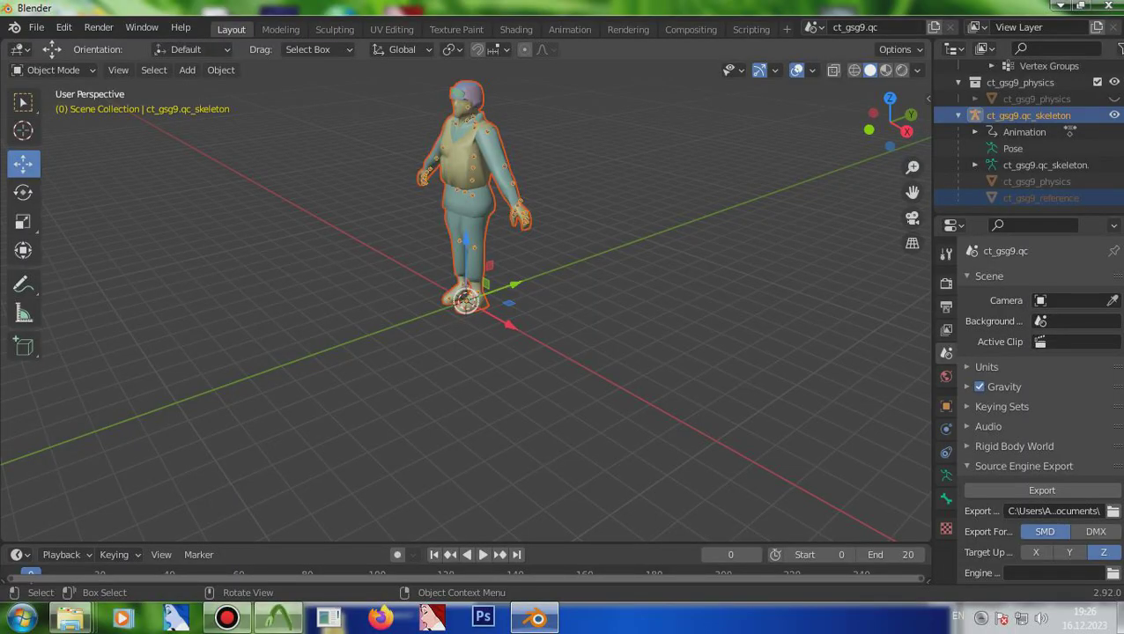
drag(890, 115, 922, 115)
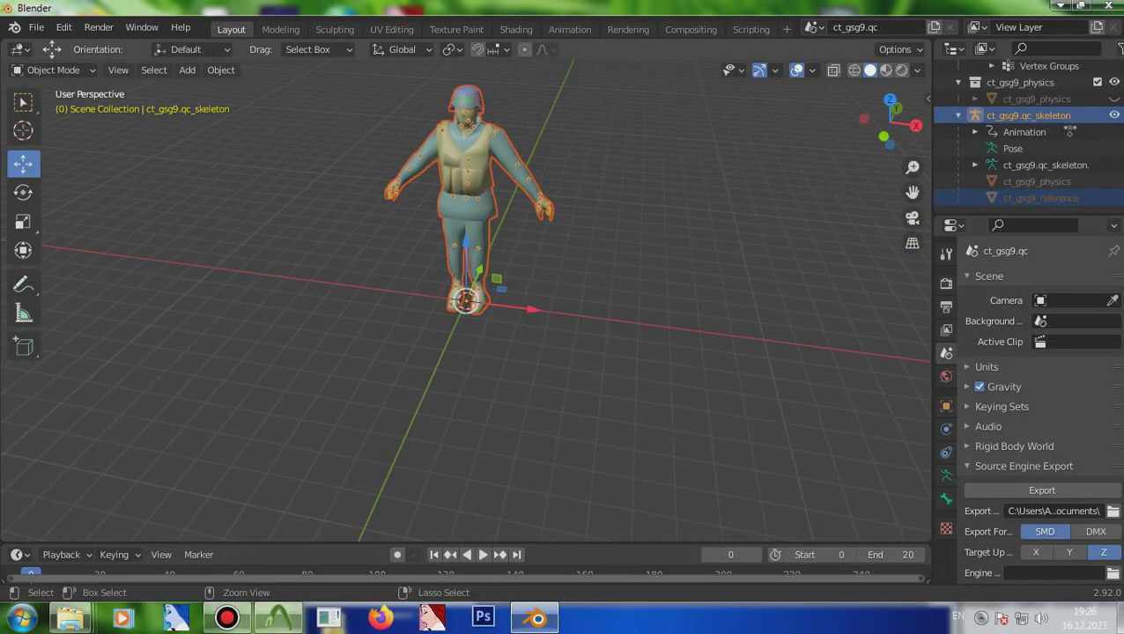
key(ctrl+z)
key(ctrl+z)
key(ctrl+z)
scroll(1069, 131, up, 5)
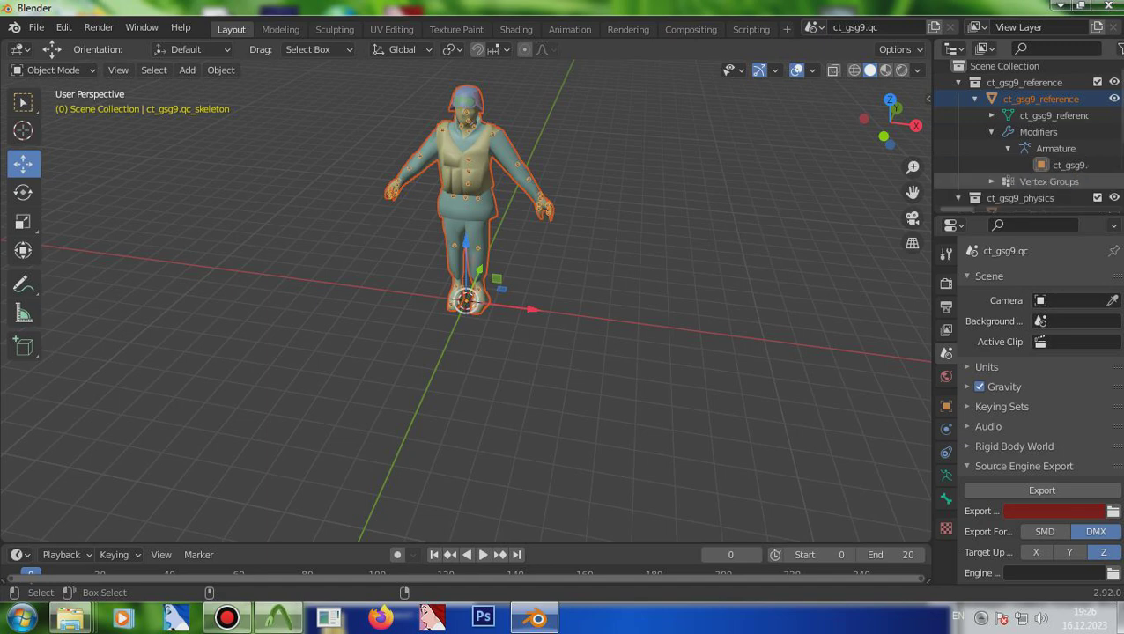
key(ctrl+z)
key(ctrl+z)
- Return the ct_gsg9_reference mesh from Edit Mode to Object Mode
key(Tab)
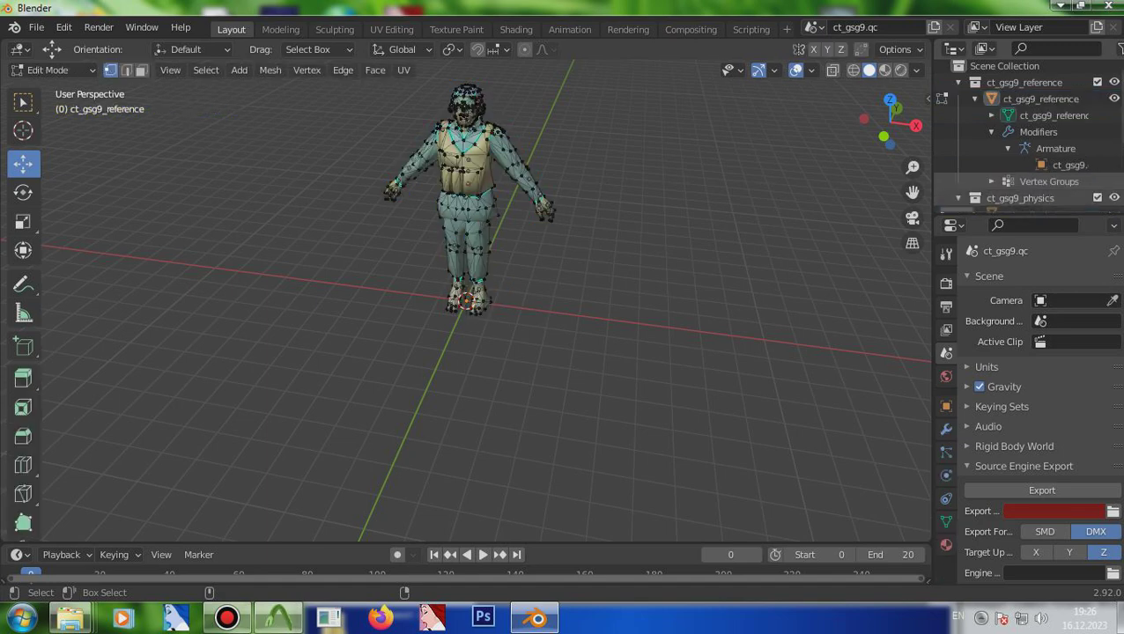
scroll(1030, 141, down, 5)
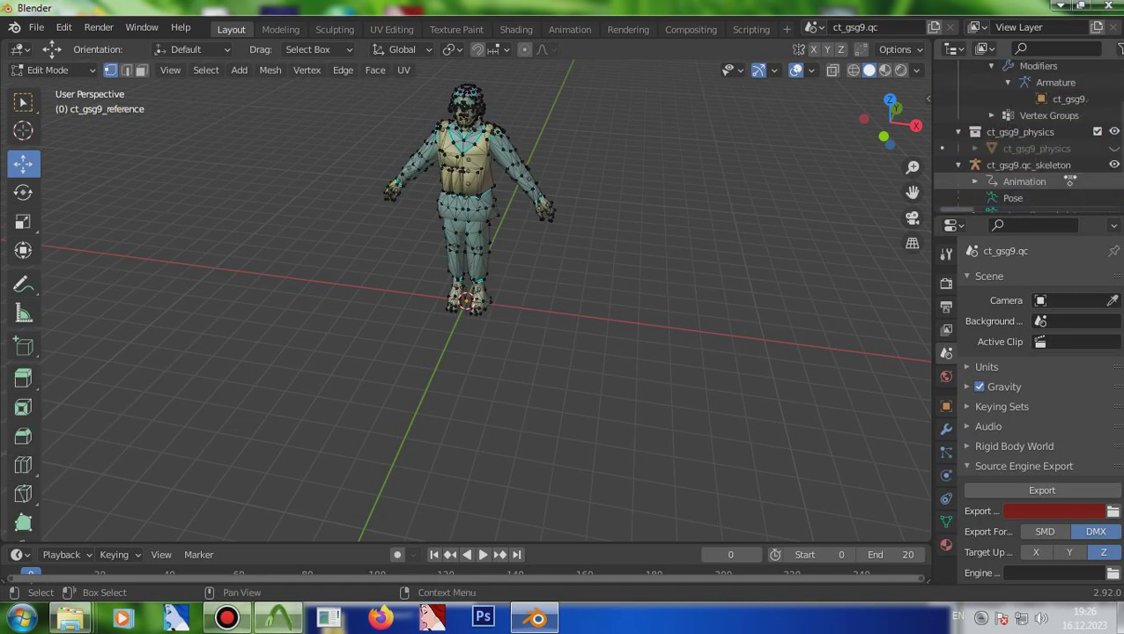
scroll(1031, 141, up, 6)
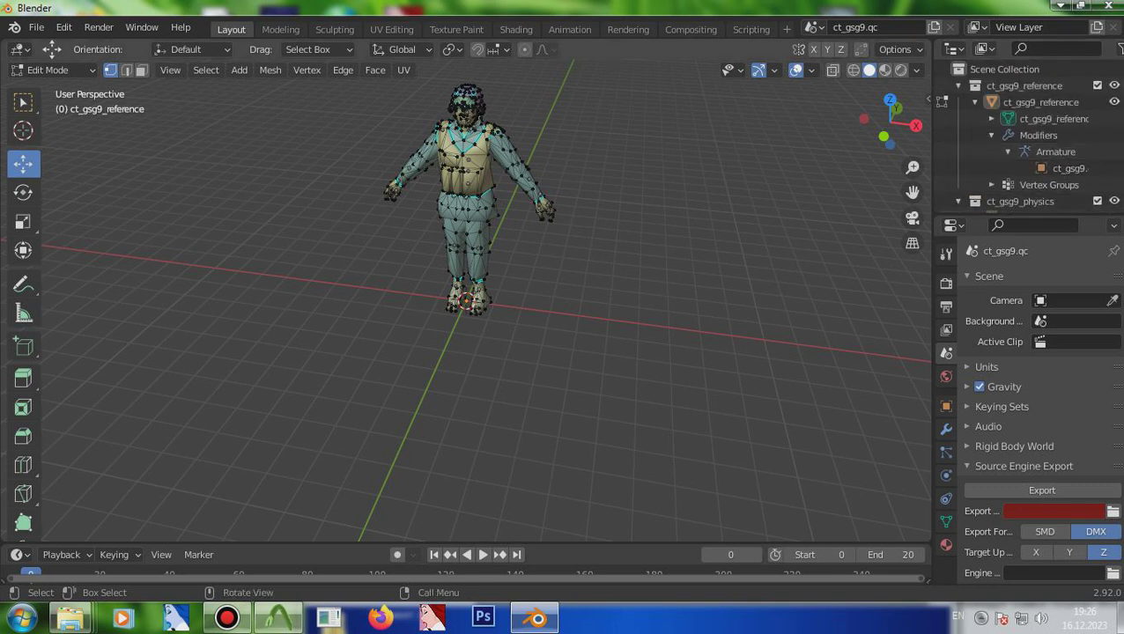
click(52, 70)
click(44, 89)
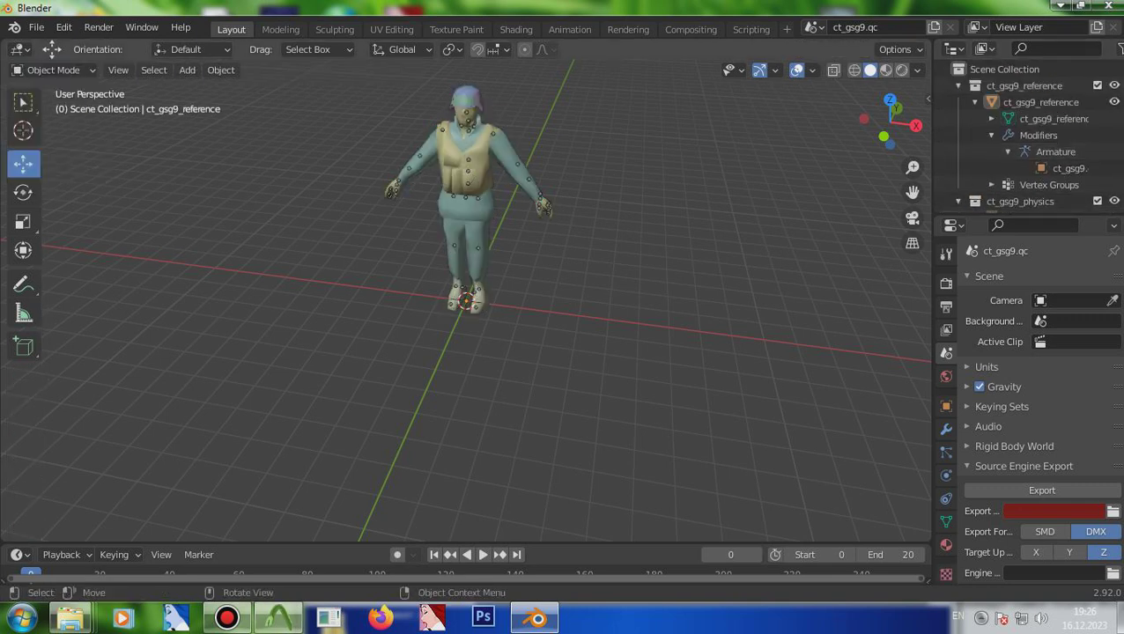
click(1039, 103)
ctrl+click(1039, 102)
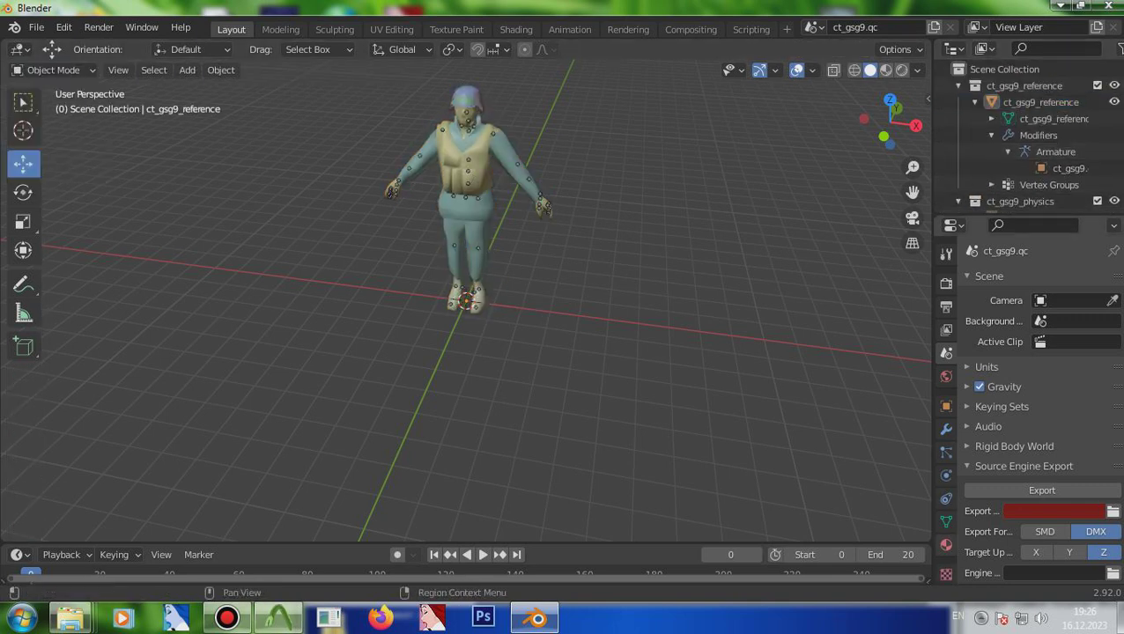
- Widen the outliner and properties area and examine the vertex group names of the ct_gsg9_reference mesh
click(946, 522)
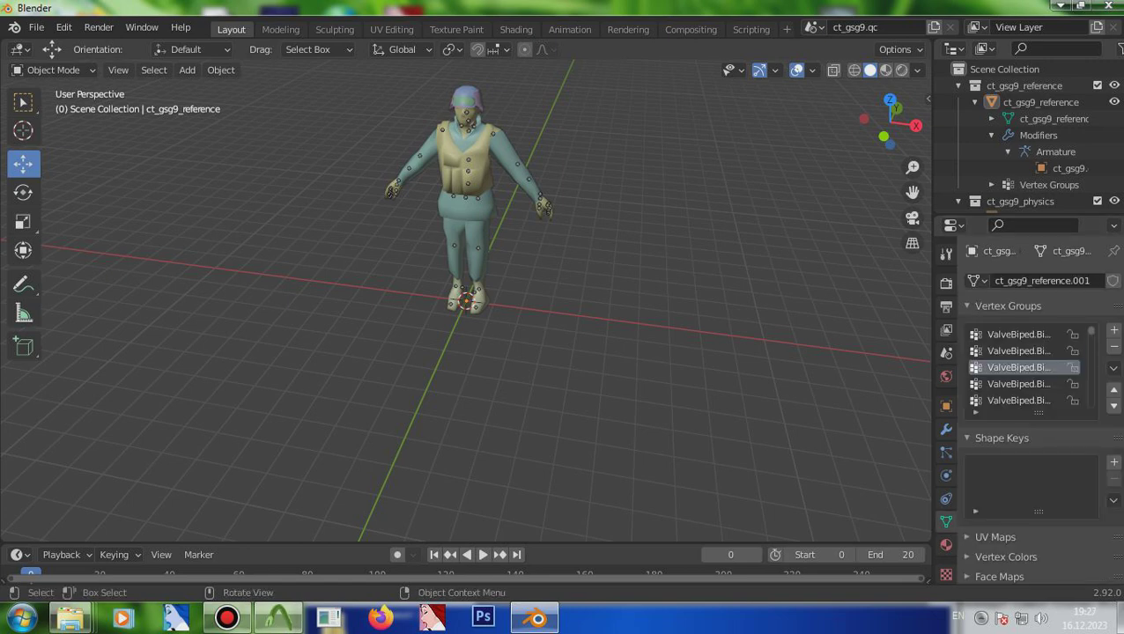
key(g)
drag(932, 352, 754, 352)
scroll(938, 368, down, 10)
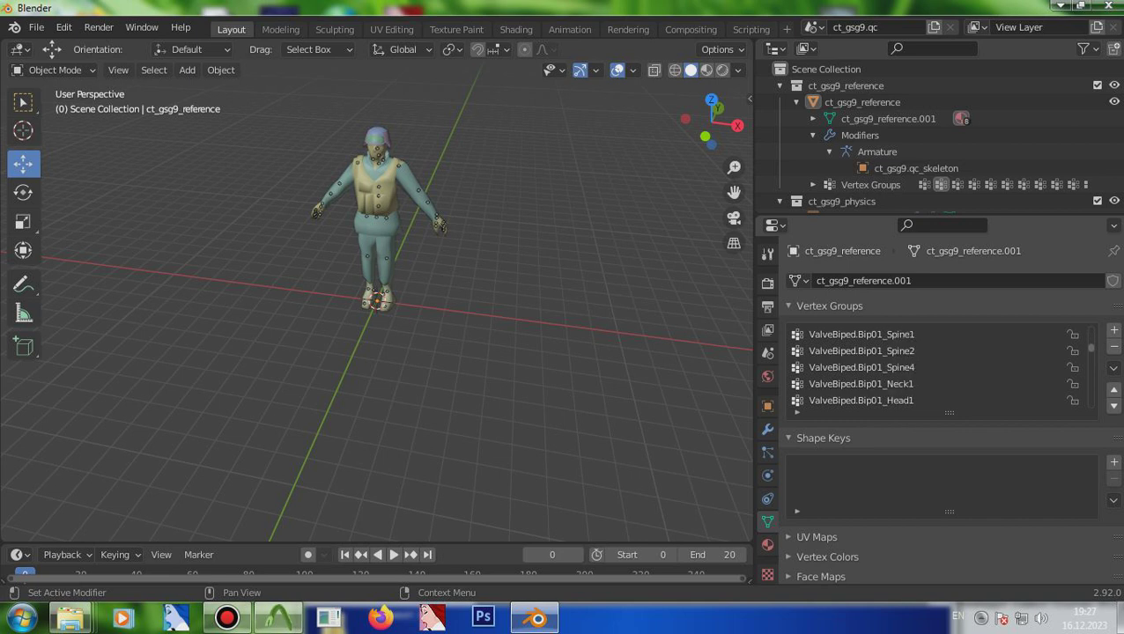
scroll(938, 368, down, 5)
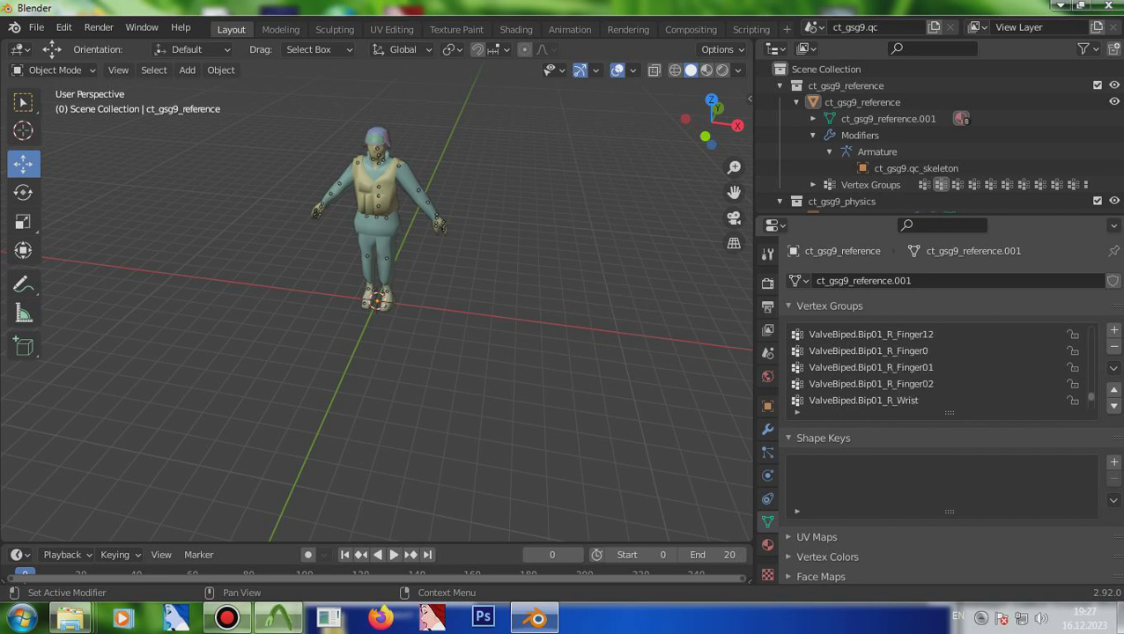
scroll(938, 367, down, 5)
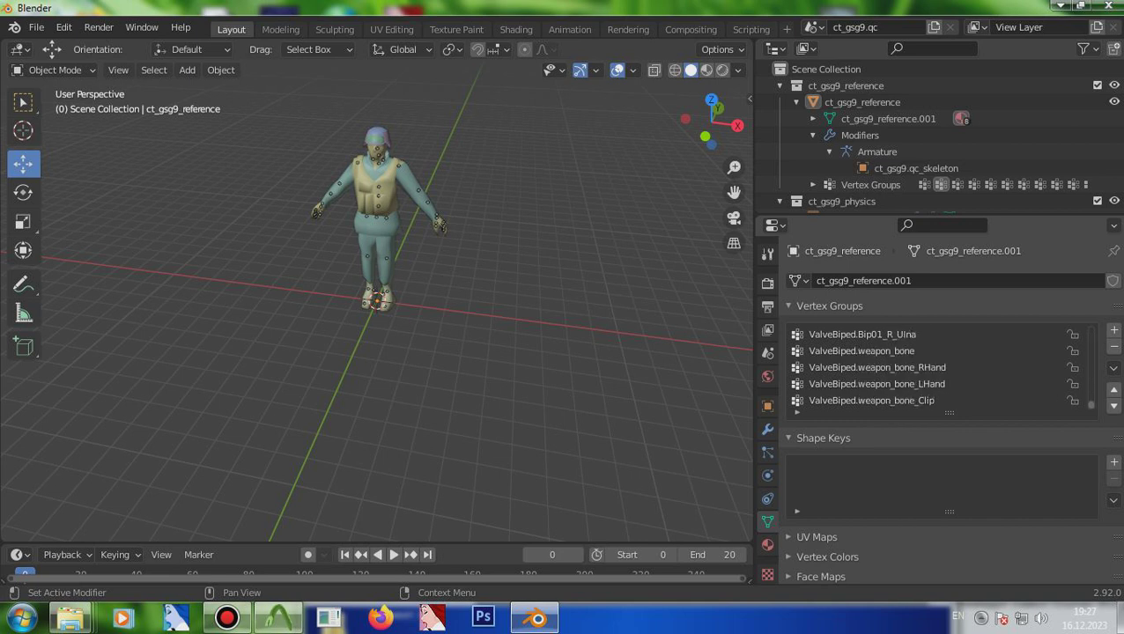
click(938, 367)
scroll(938, 368, up, 5)
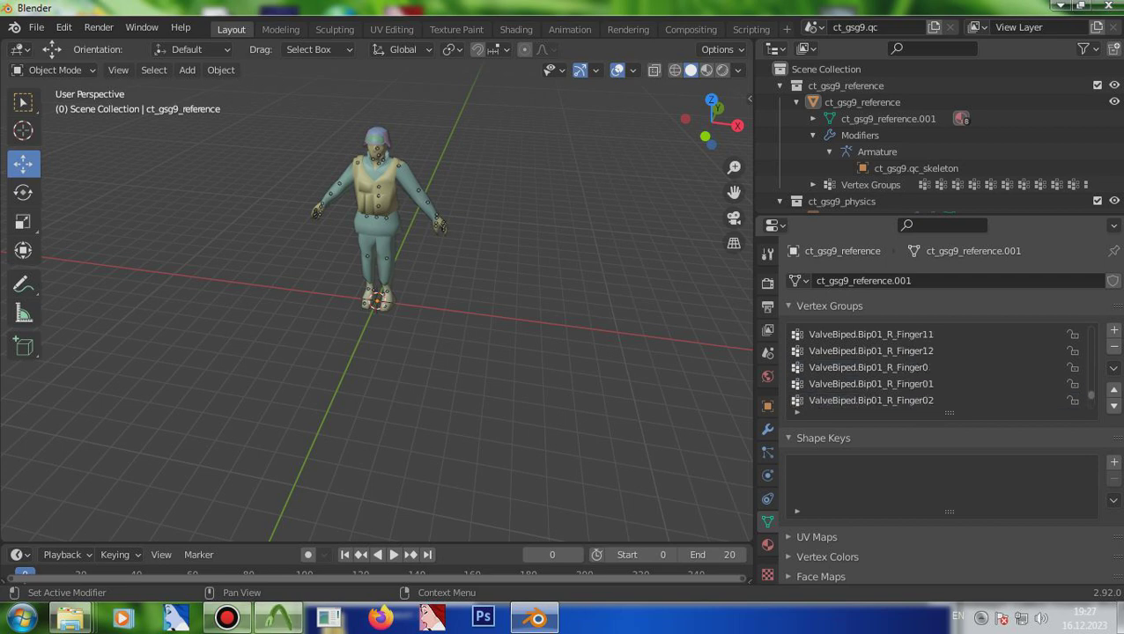
- Examine the vertex groups at the end of the ct_gsg9_reference list, from the right fingers down to the weapon bones
click(938, 384)
mouse_move(712, 124)
mouse_down()
mouse_move(661, 128)
mouse_move(705, 123)
mouse_up()
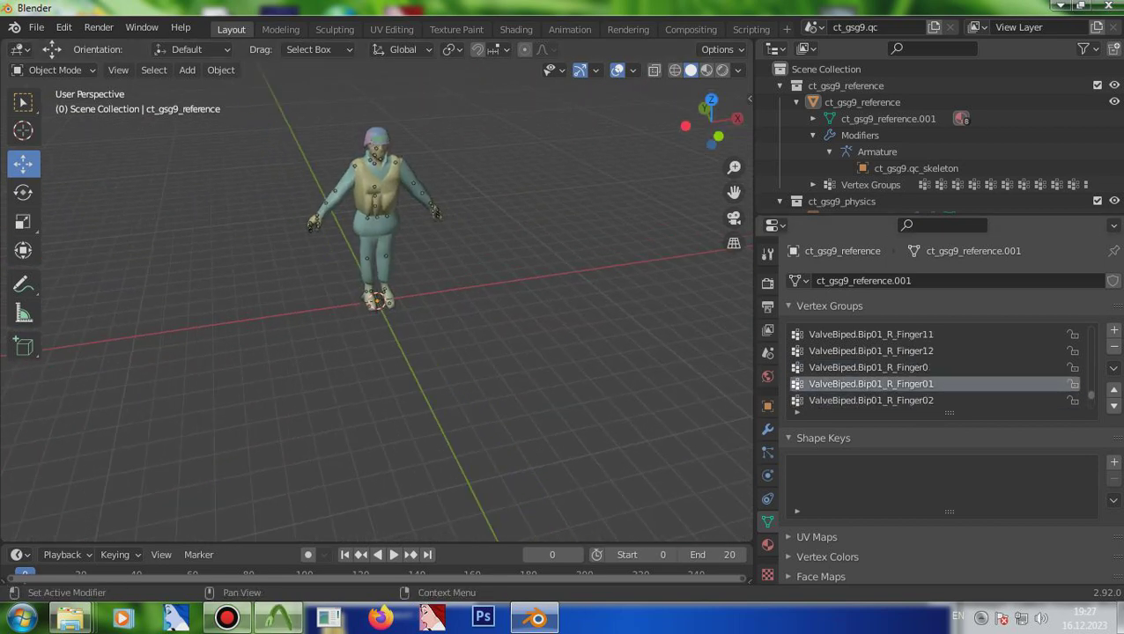
scroll(938, 368, down, 2)
scroll(938, 368, down, 4)
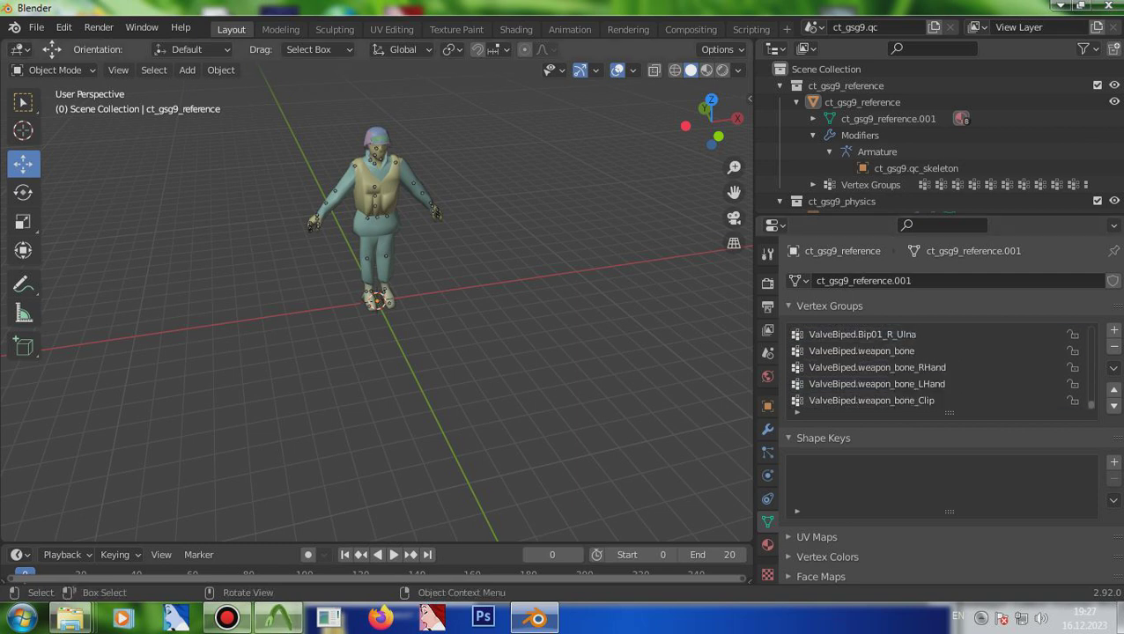
scroll(711, 123, up, 3)
drag(712, 124, 698, 129)
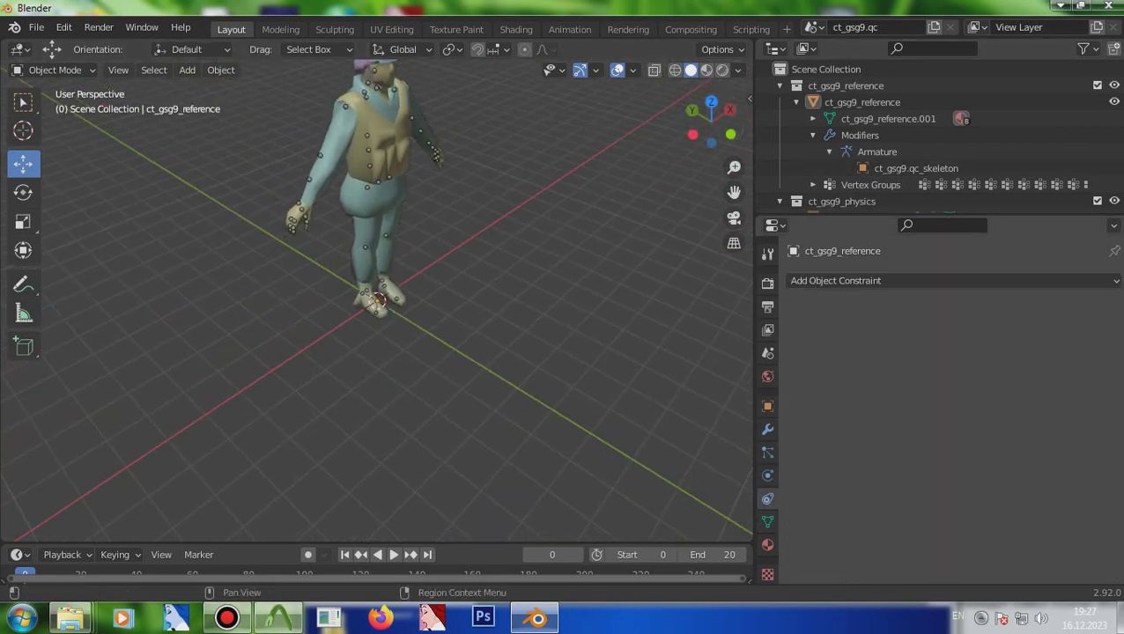
click(877, 151)
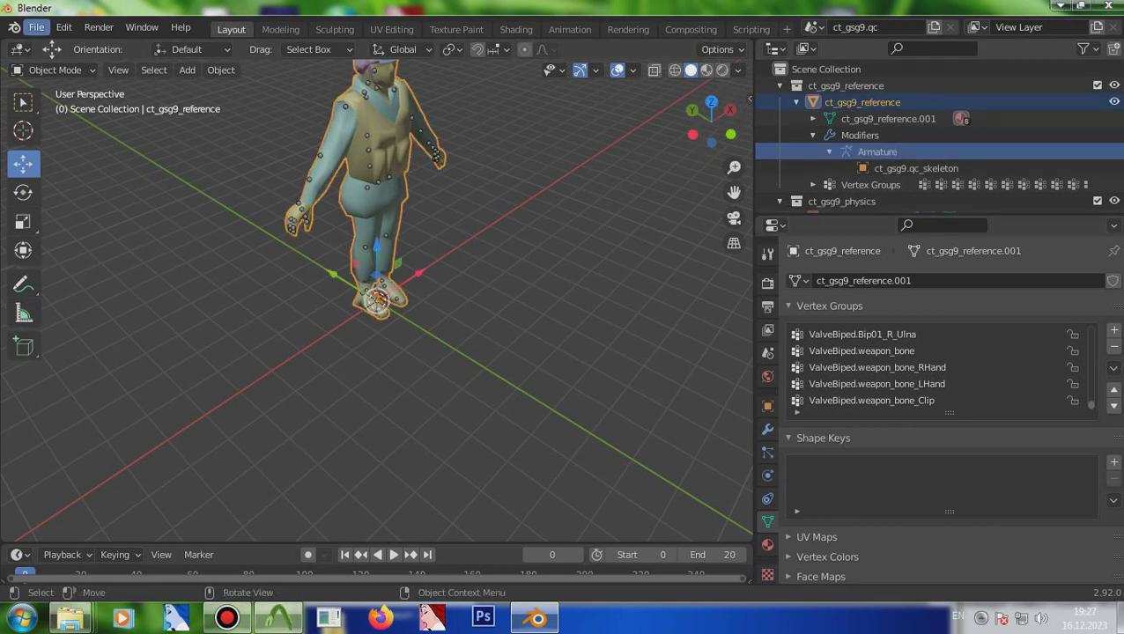
- Import Marine 1.smd from the ct_gsg9 folder as a Source Engine model
click(36, 27)
mouse_move(62, 250)
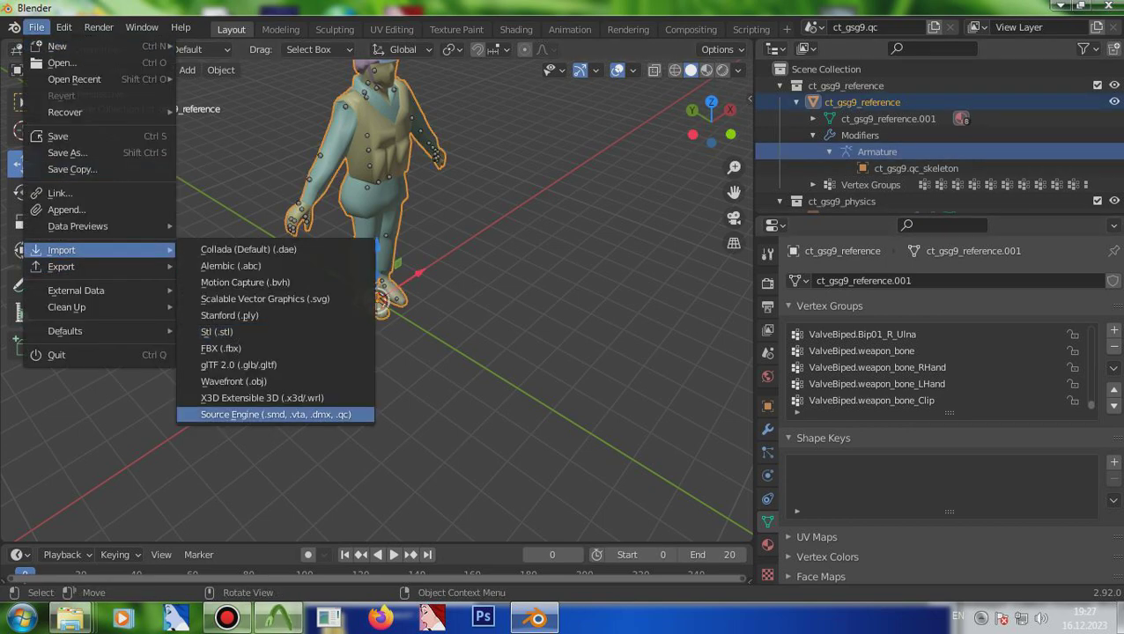
click(276, 414)
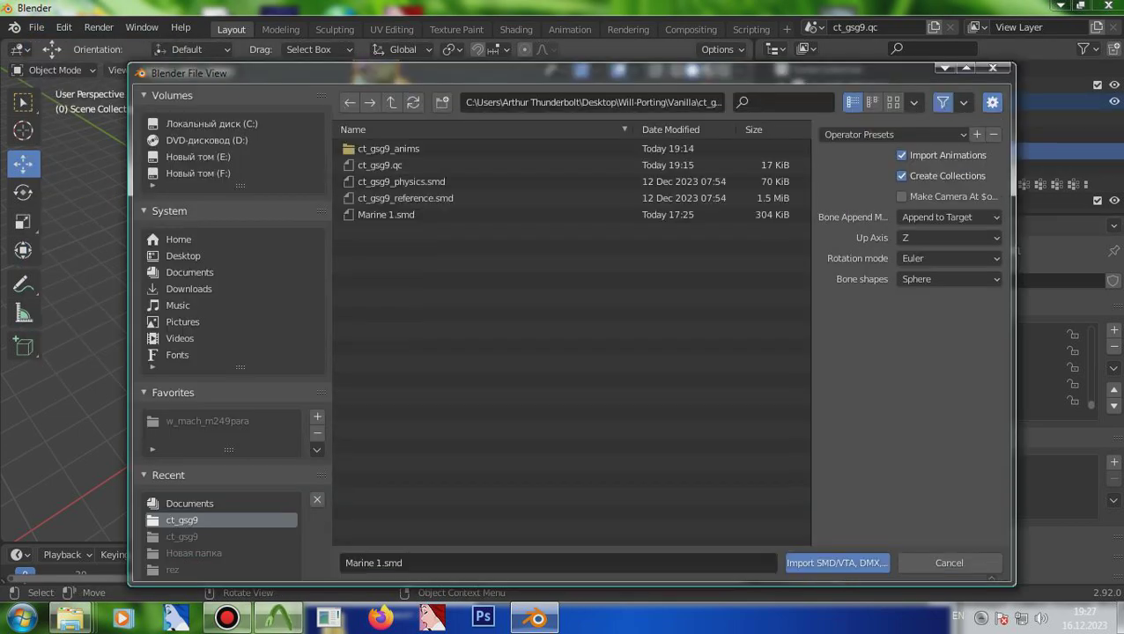
double_click(385, 214)
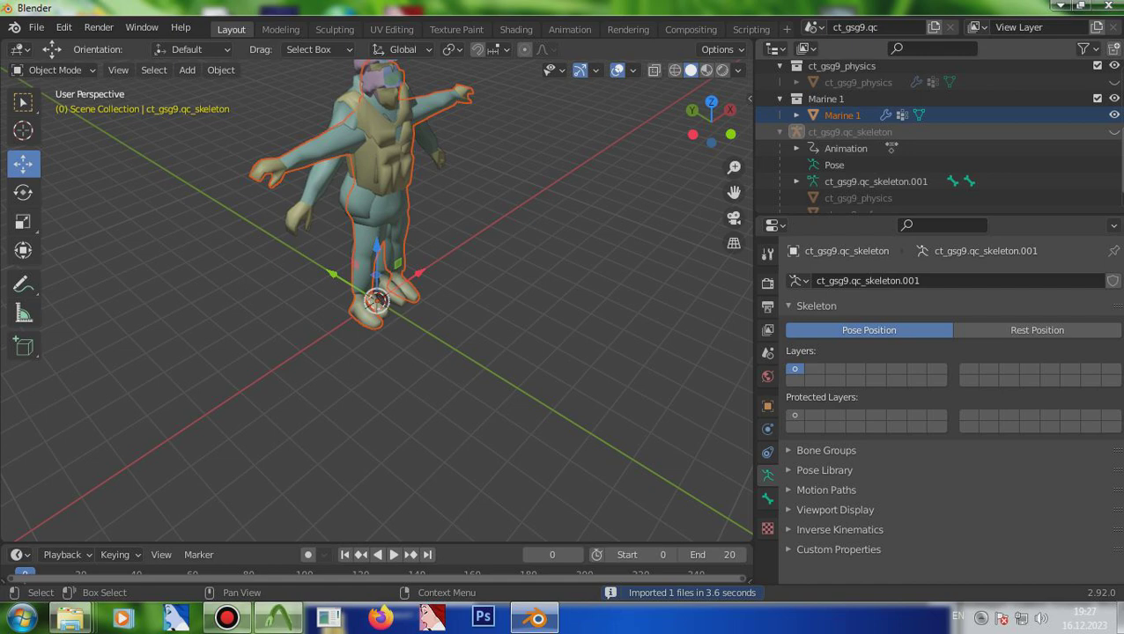
- Examine the vertex groups of the imported Marine 1 mesh and undo its import
click(842, 116)
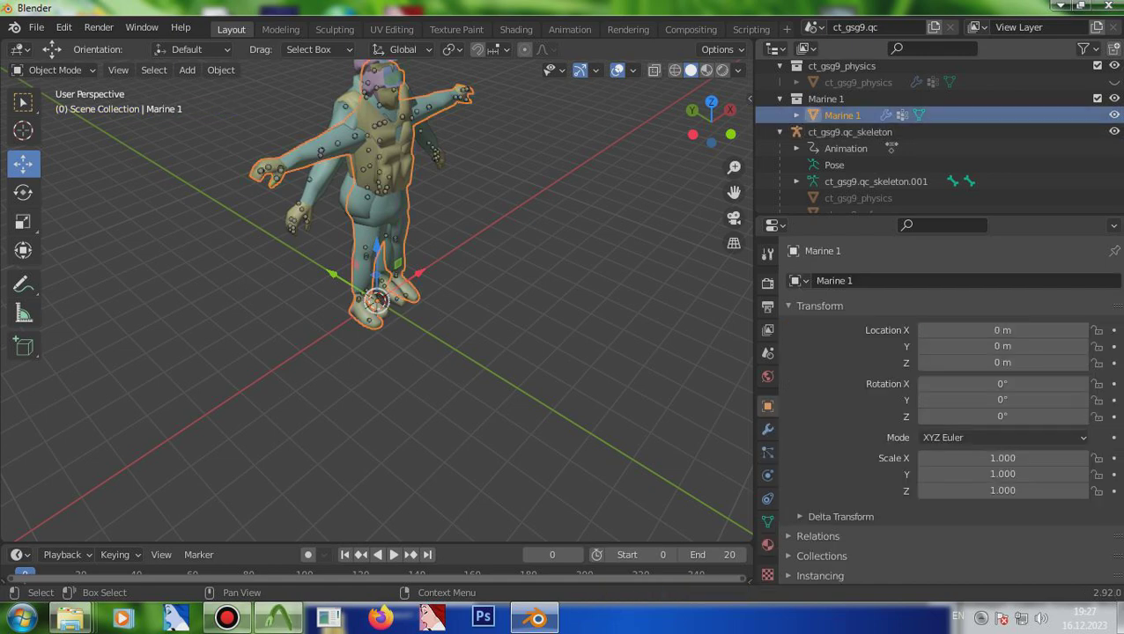
click(870, 164)
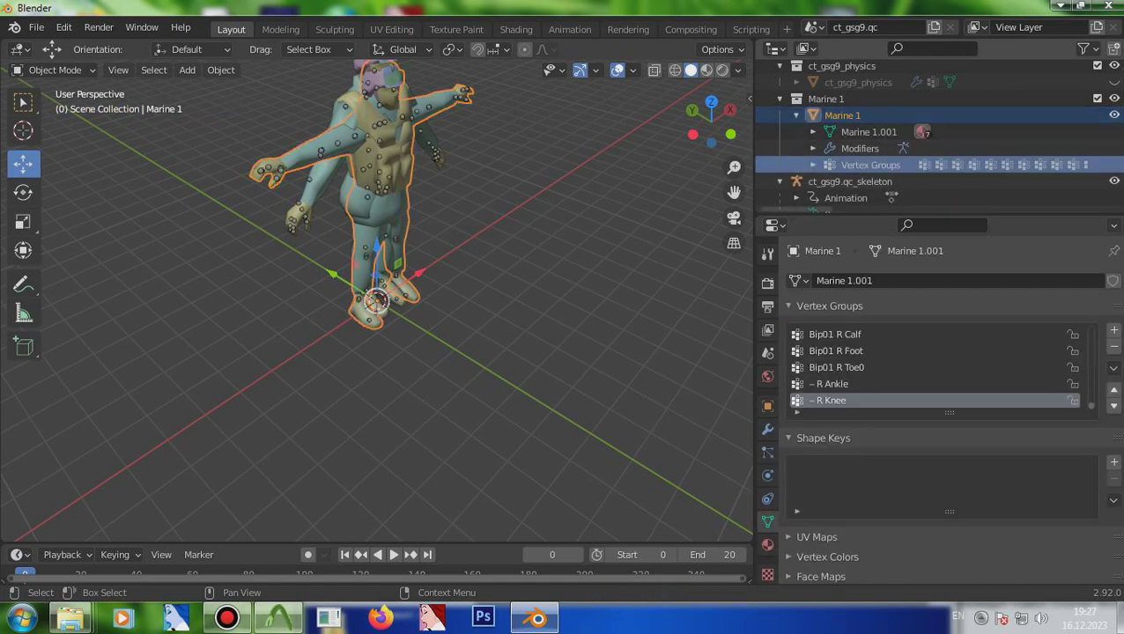
right_click(836, 164)
click(760, 197)
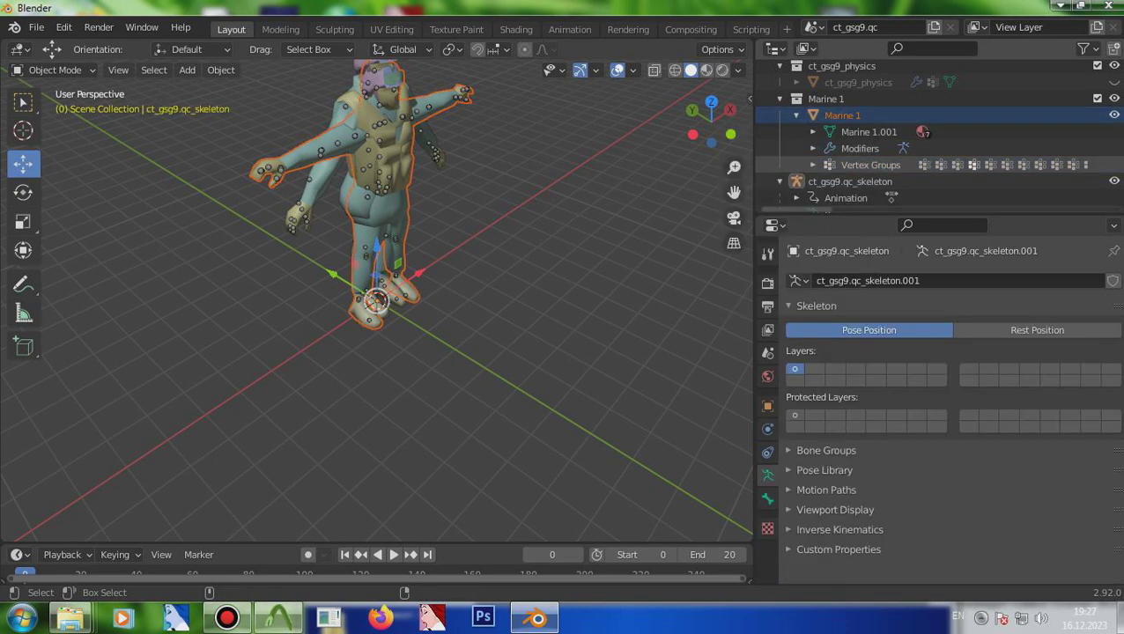
click(863, 180)
scroll(938, 133, up, 1)
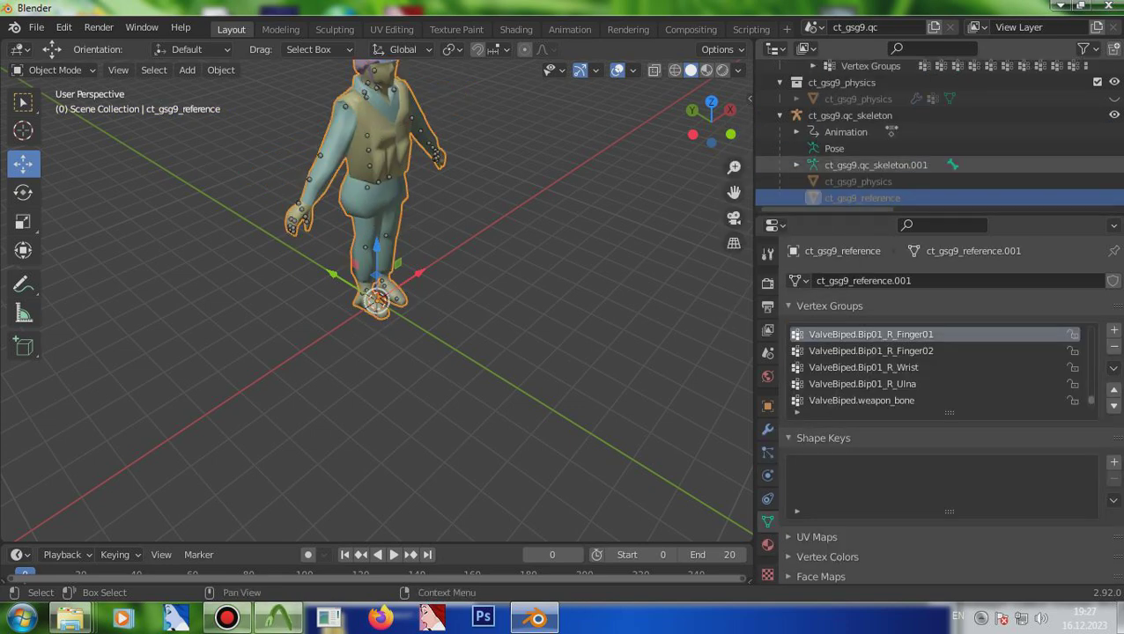
- Select the ct_gsg9_reference mesh and examine its wrist, ulna and weapon bone vertex groups
click(850, 114)
scroll(938, 132, up, 5)
middle_drag(529, 369, 599, 370)
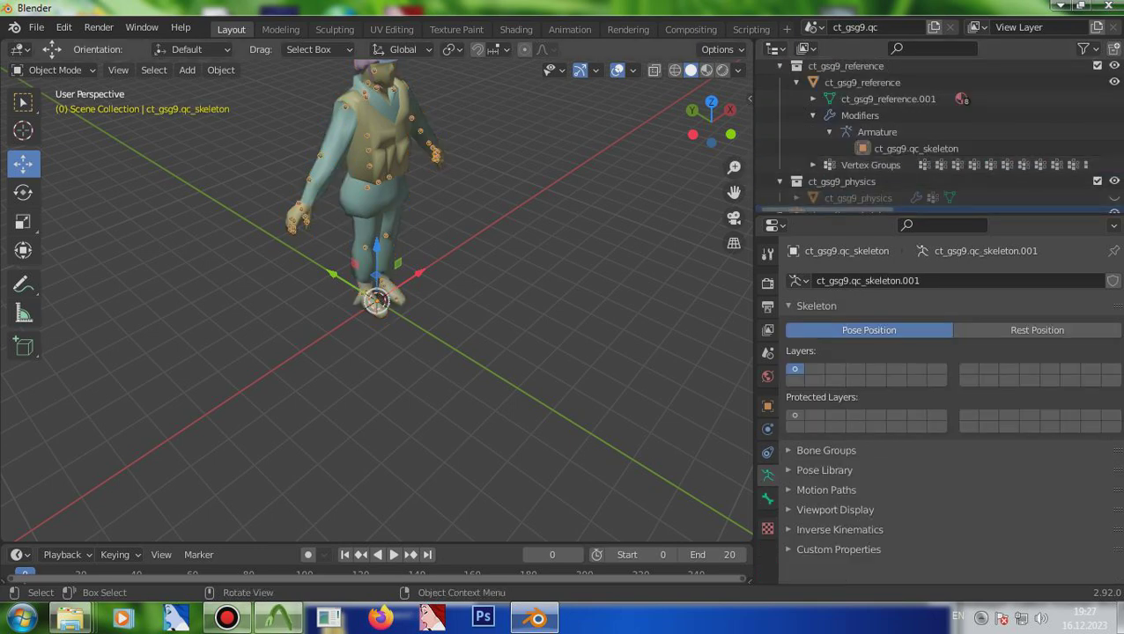
drag(713, 122, 680, 122)
click(862, 82)
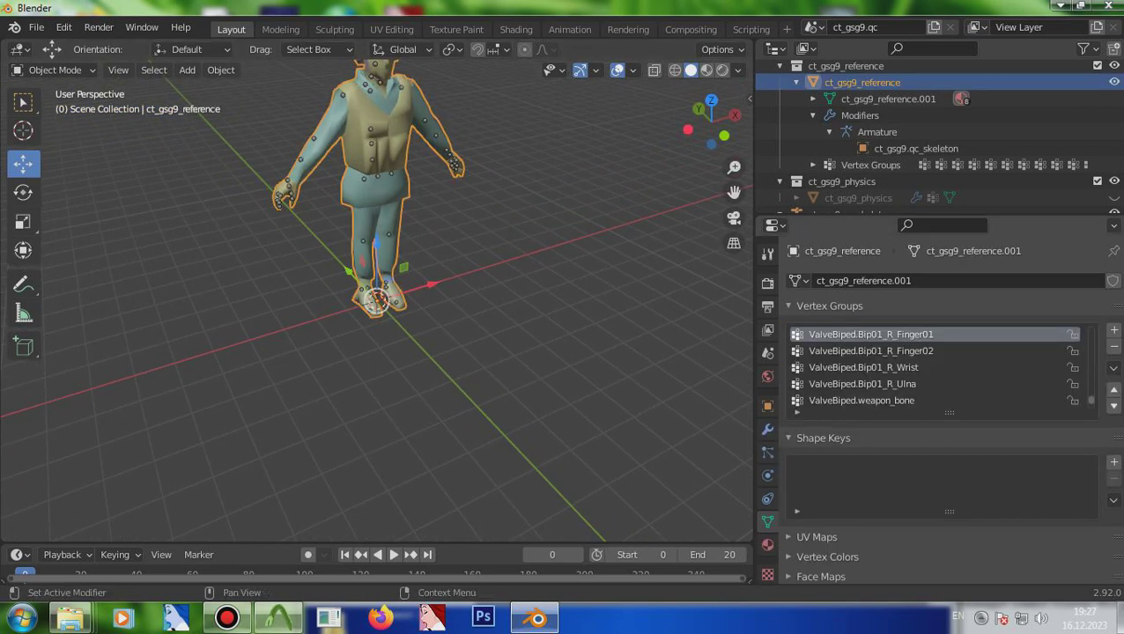
scroll(938, 368, down, 4)
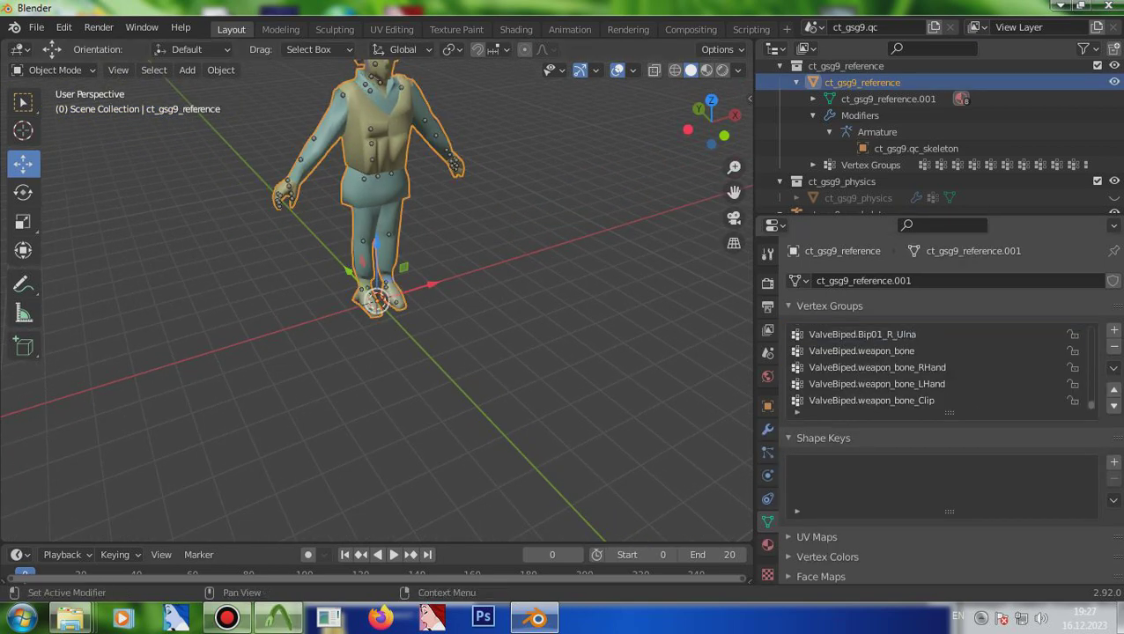
click(877, 384)
scroll(938, 368, up, 4)
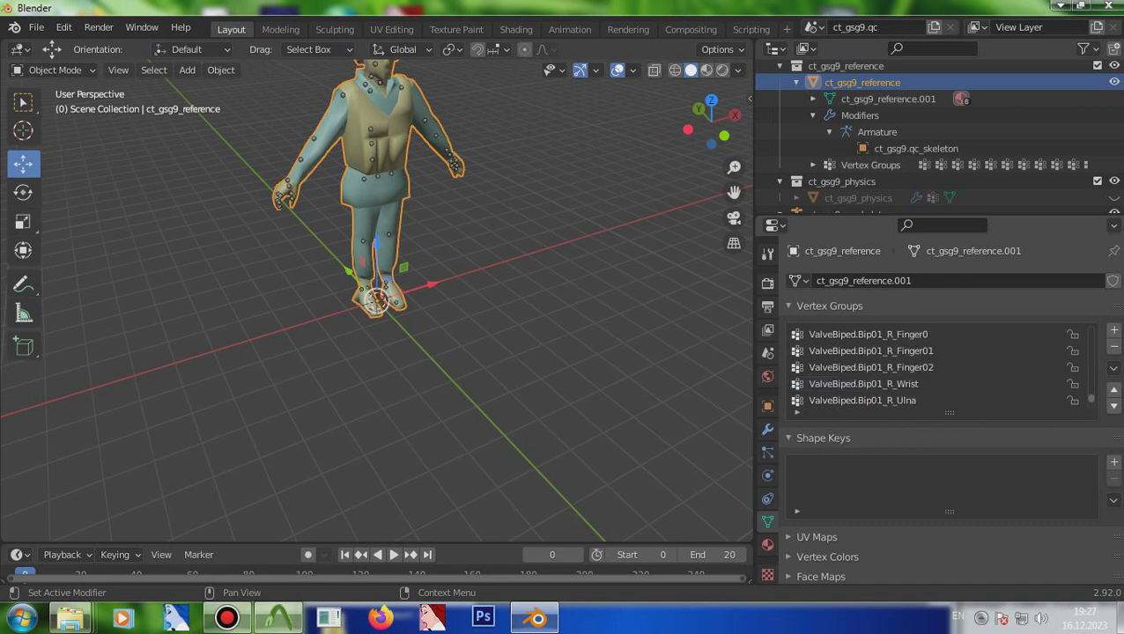
click(862, 400)
scroll(938, 367, down, 3)
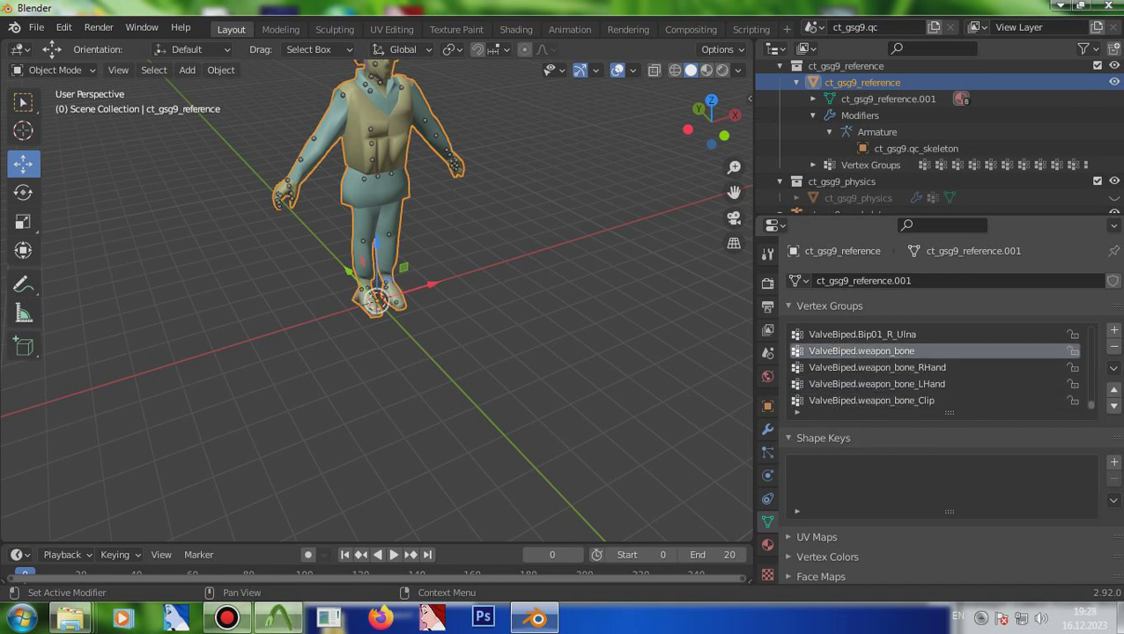
- Switch ct_gsg9_reference to Edit Mode and select the vertices assigned to the ValveBiped.weapon_bone_RHand group
click(877, 367)
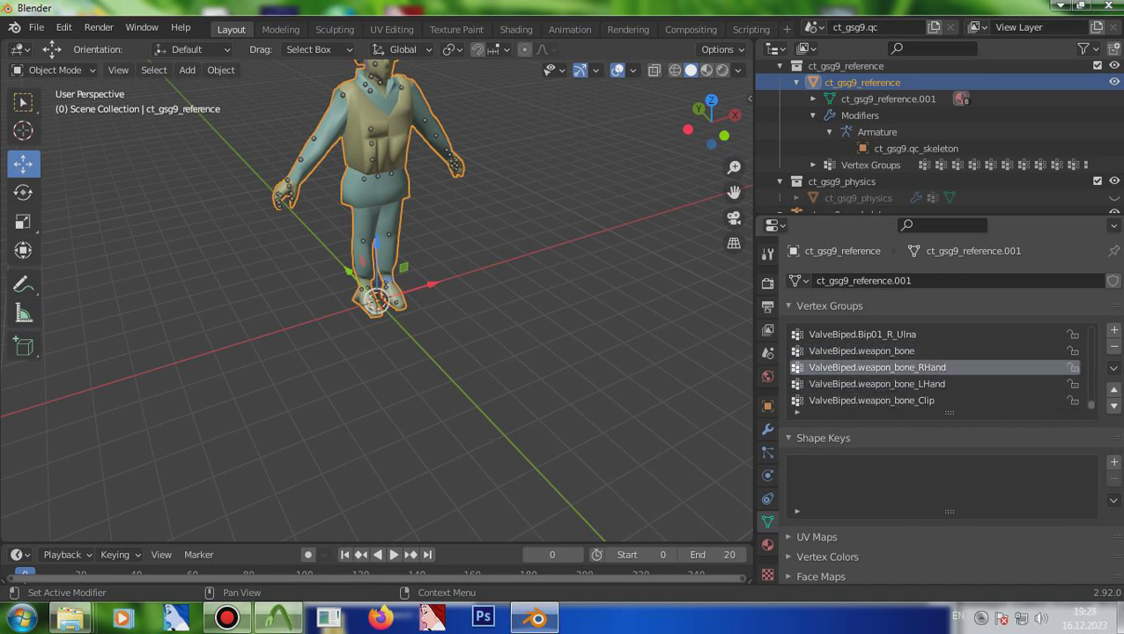
click(53, 70)
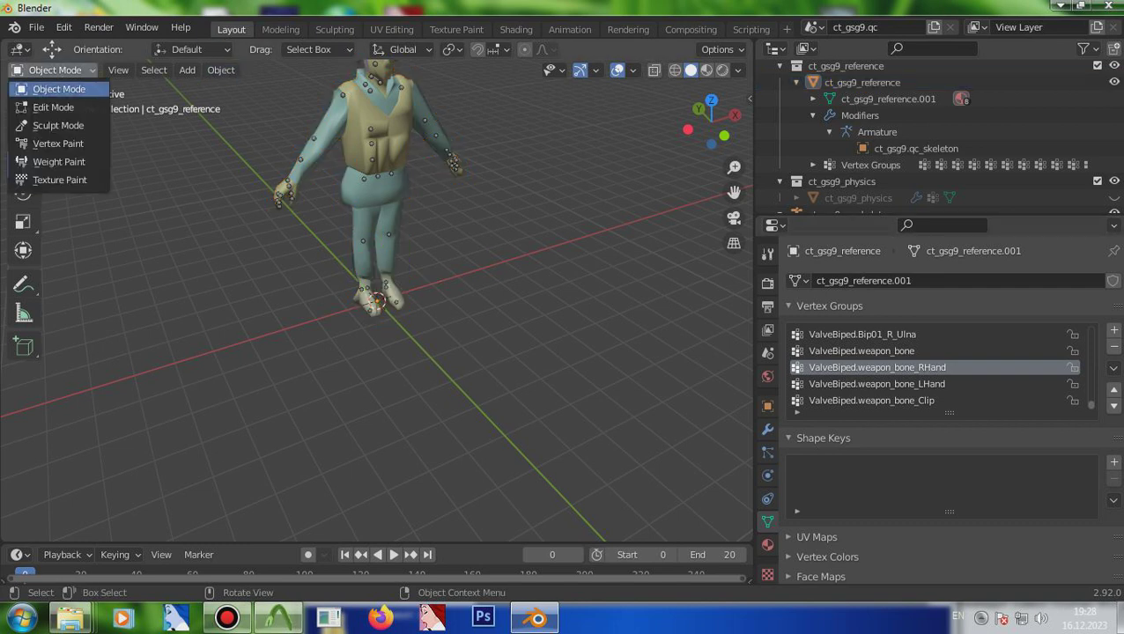
click(49, 103)
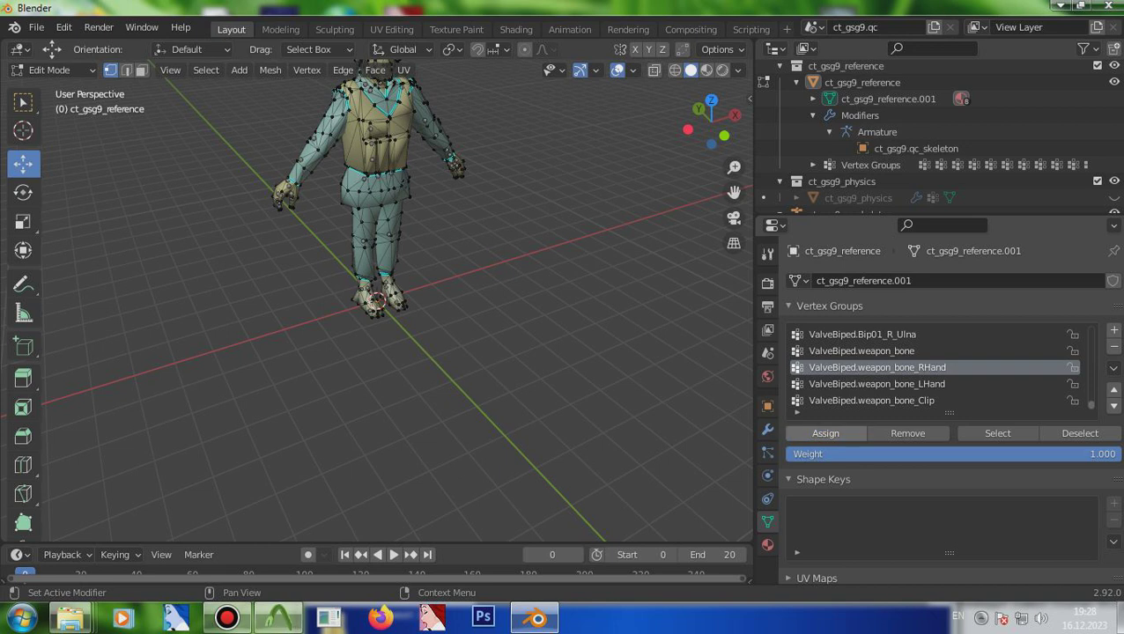
click(997, 433)
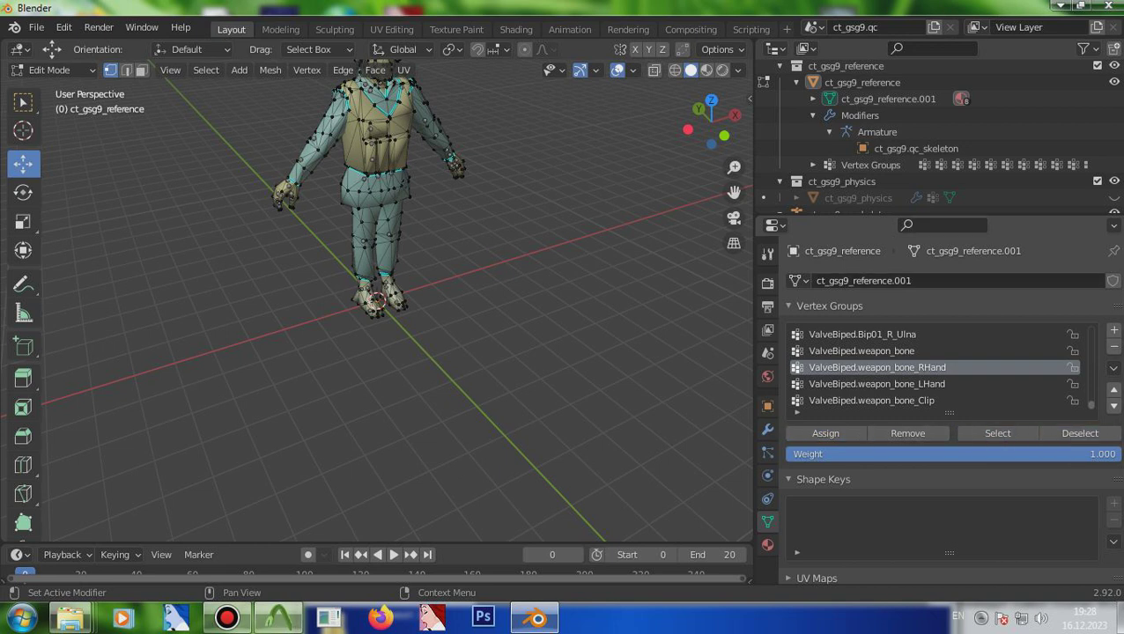
- Examine the armature modifier's ct_gsg9.qc_skeleton target and the objects under the skeleton in the scene hierarchy
click(877, 131)
click(916, 148)
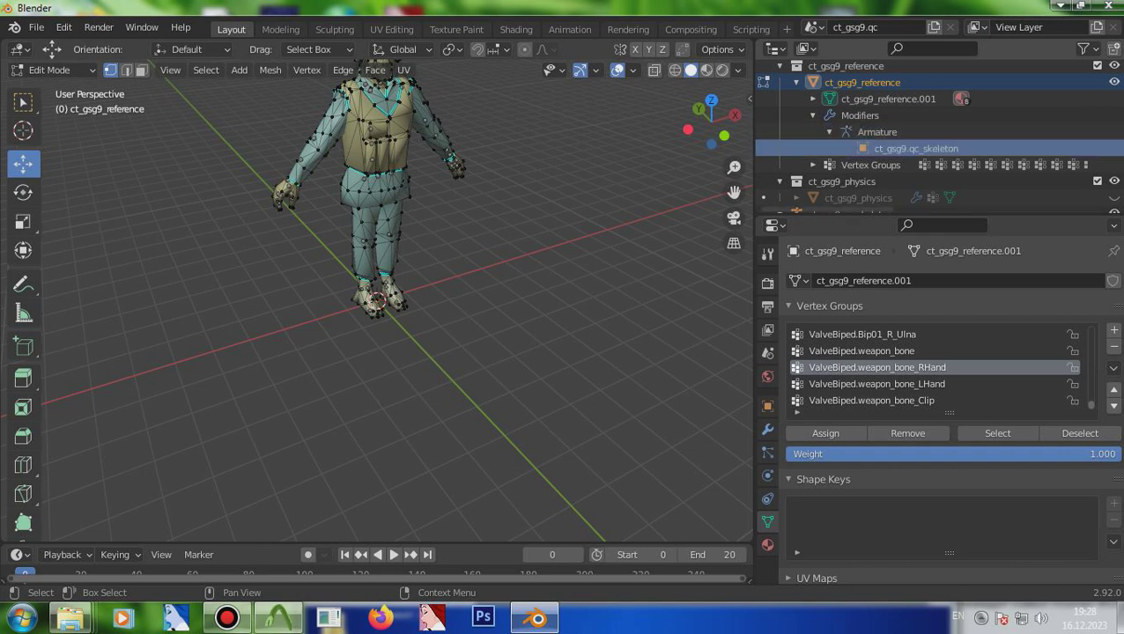
right_click(867, 149)
click(828, 152)
click(878, 131)
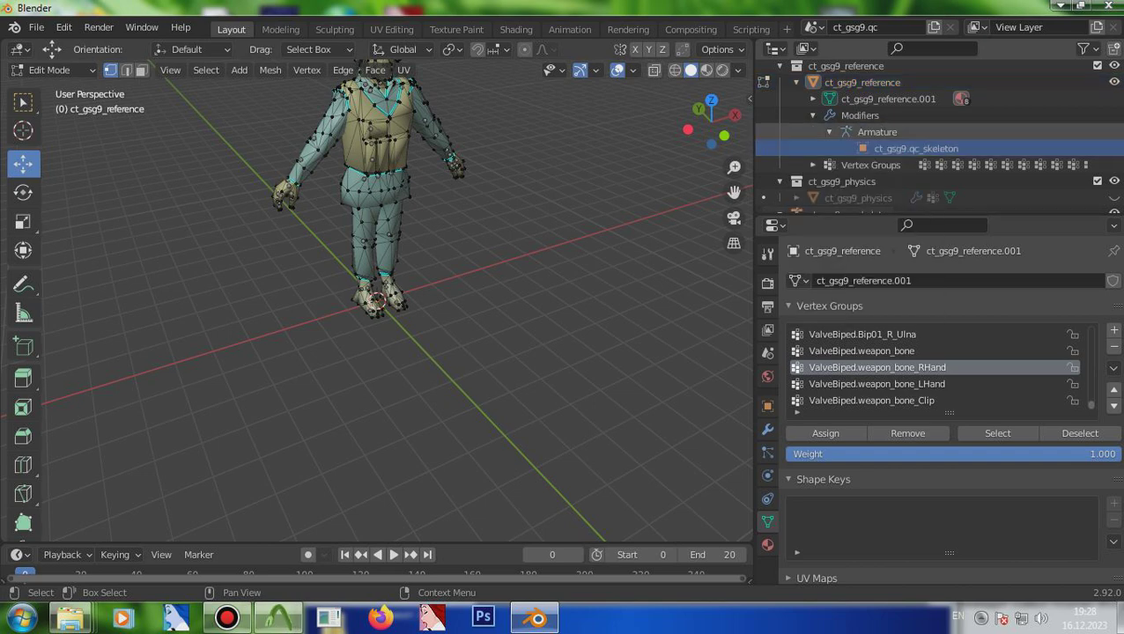
scroll(939, 137, down, 3)
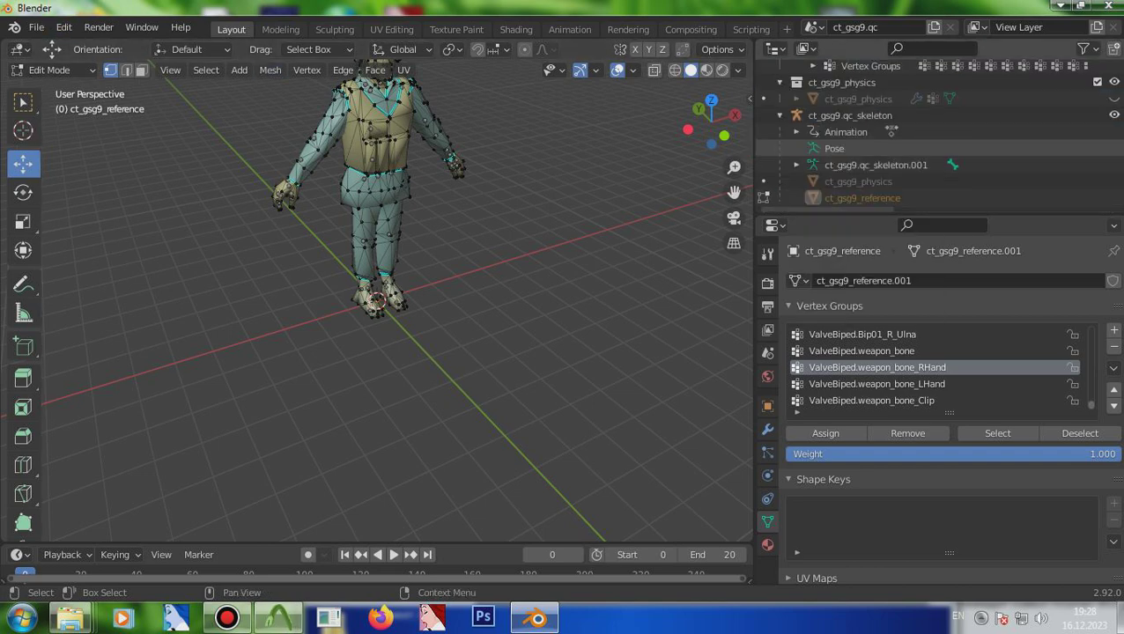
scroll(938, 137, up, 4)
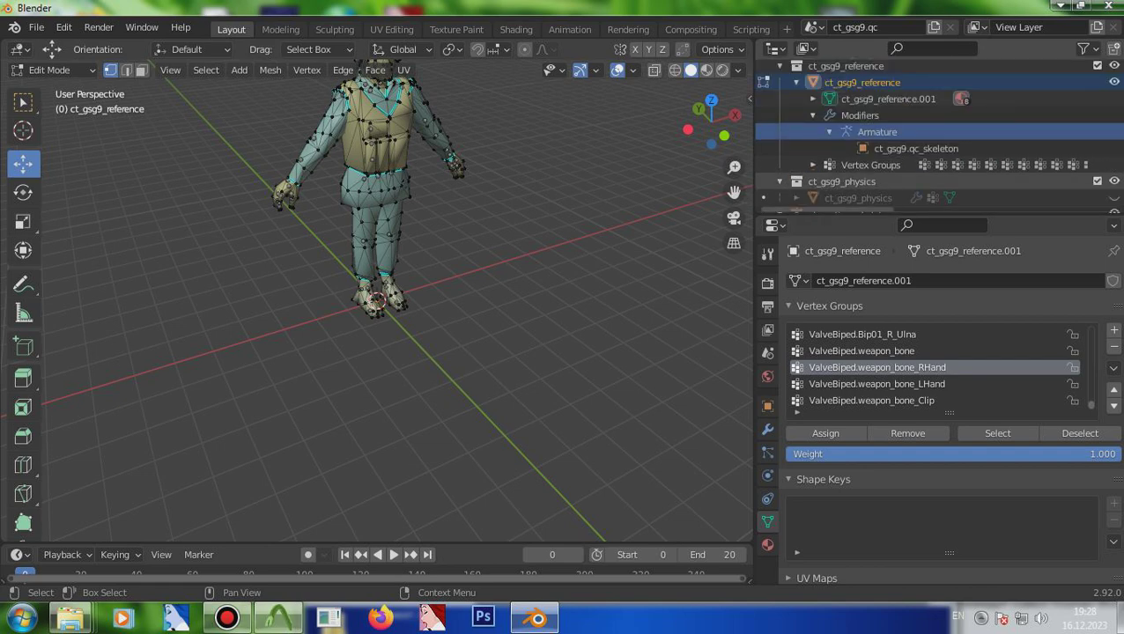
- Make ValveBiped.Bip01_L_Calf the active vertex group of ct_gsg9_reference and look through the scene hierarchy
click(862, 102)
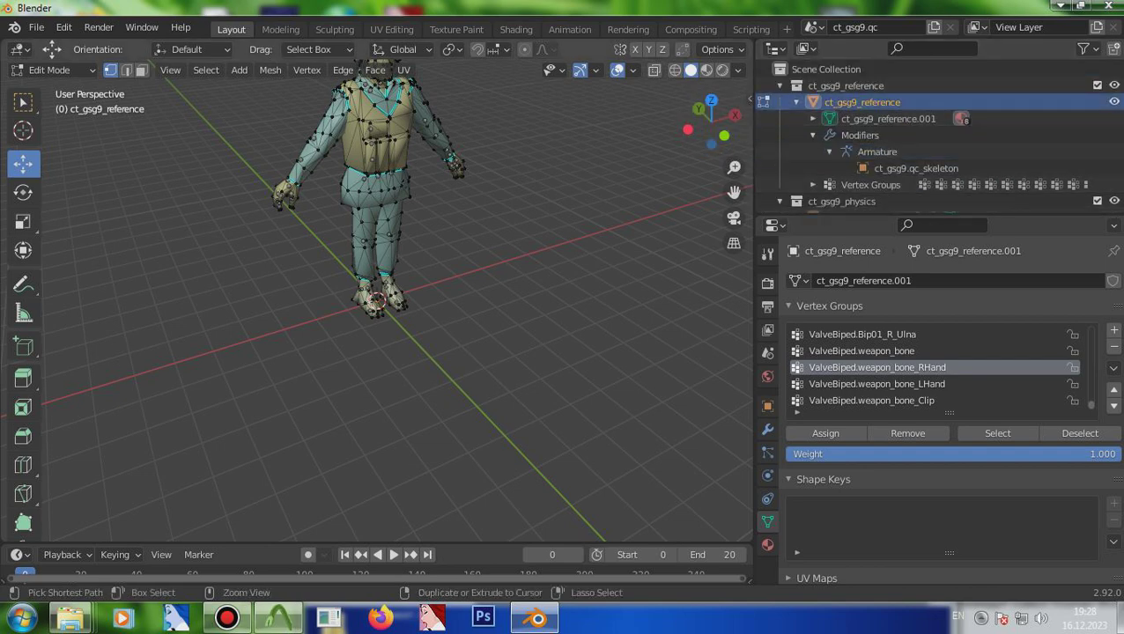
click(924, 185)
click(941, 184)
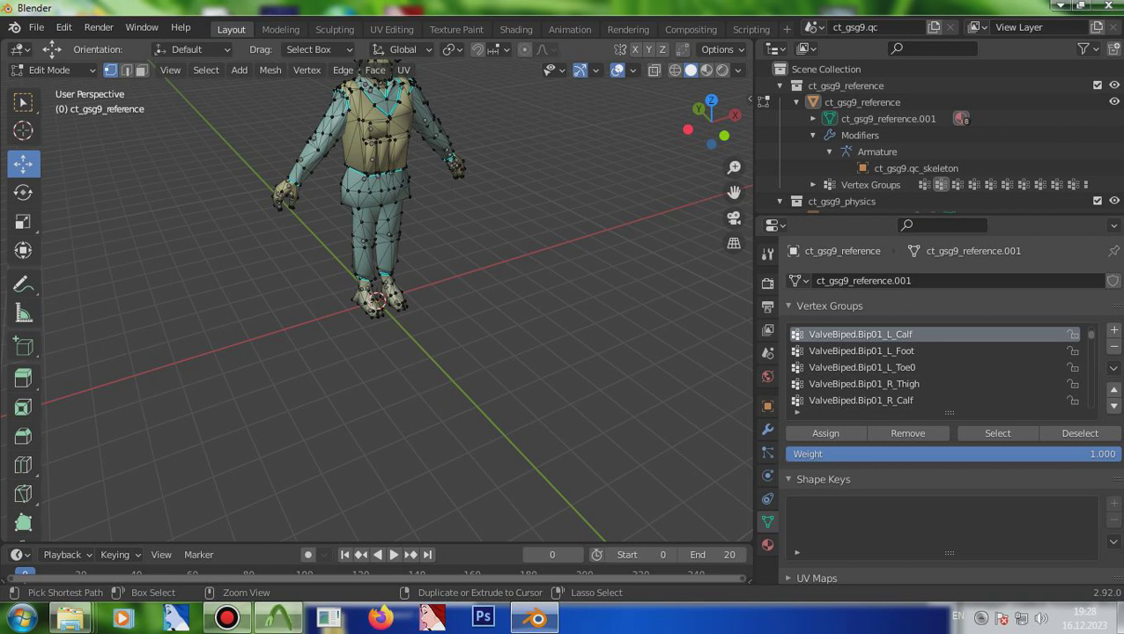
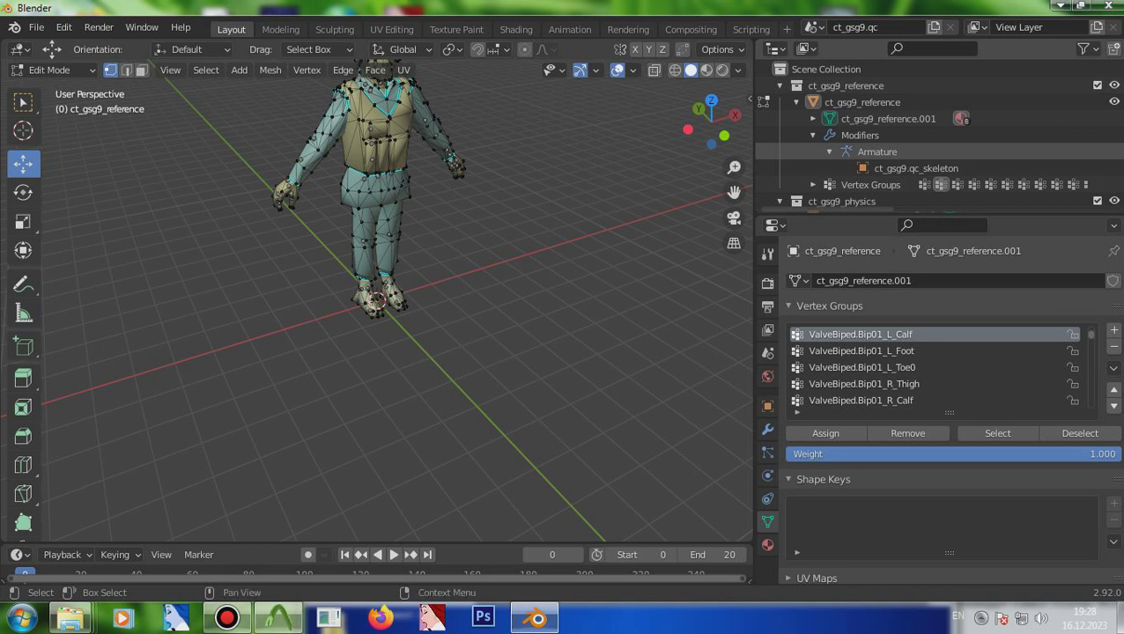
scroll(881, 150, down, 5)
scroll(880, 150, up, 4)
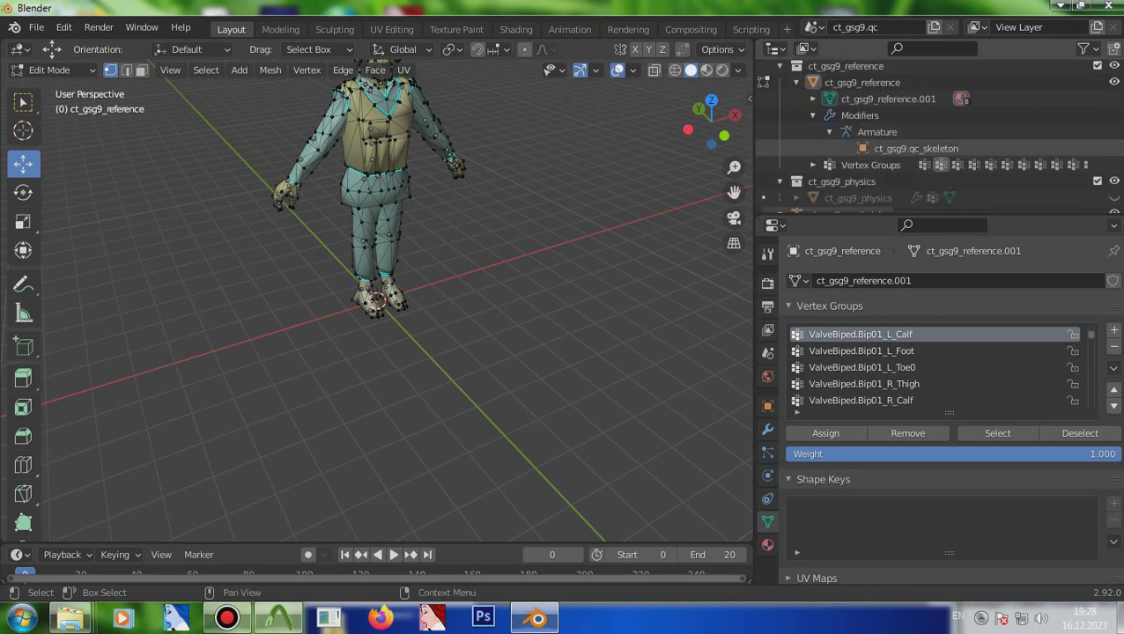
scroll(880, 141, up, 1)
- Display the Armature modifier settings of ct_gsg9_reference and examine its target object and binding options
click(859, 135)
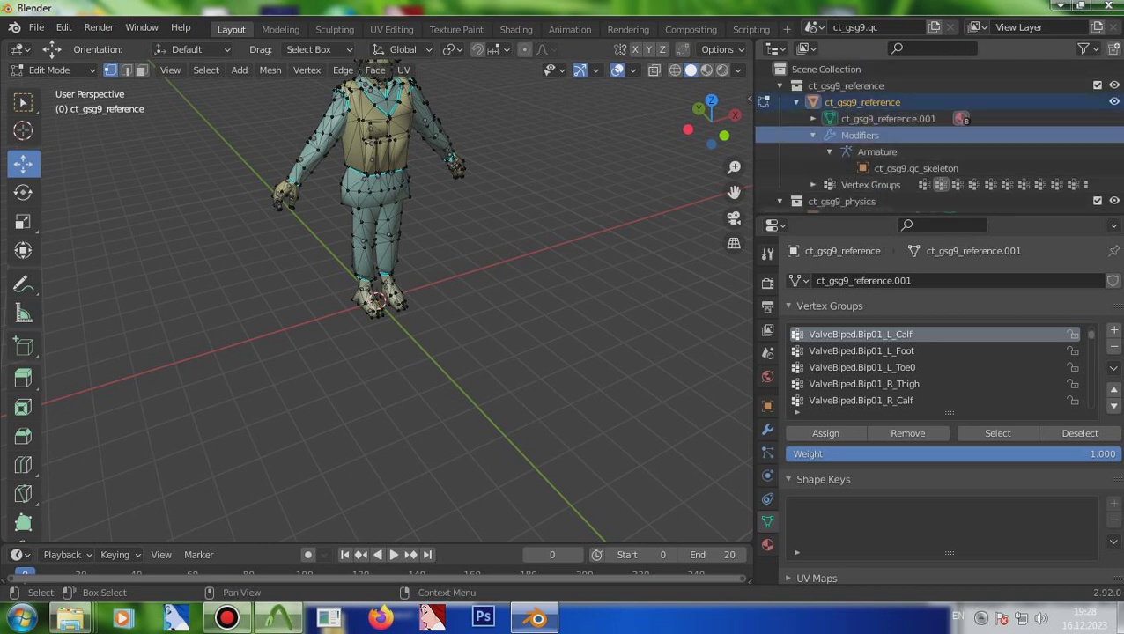
click(876, 151)
click(916, 168)
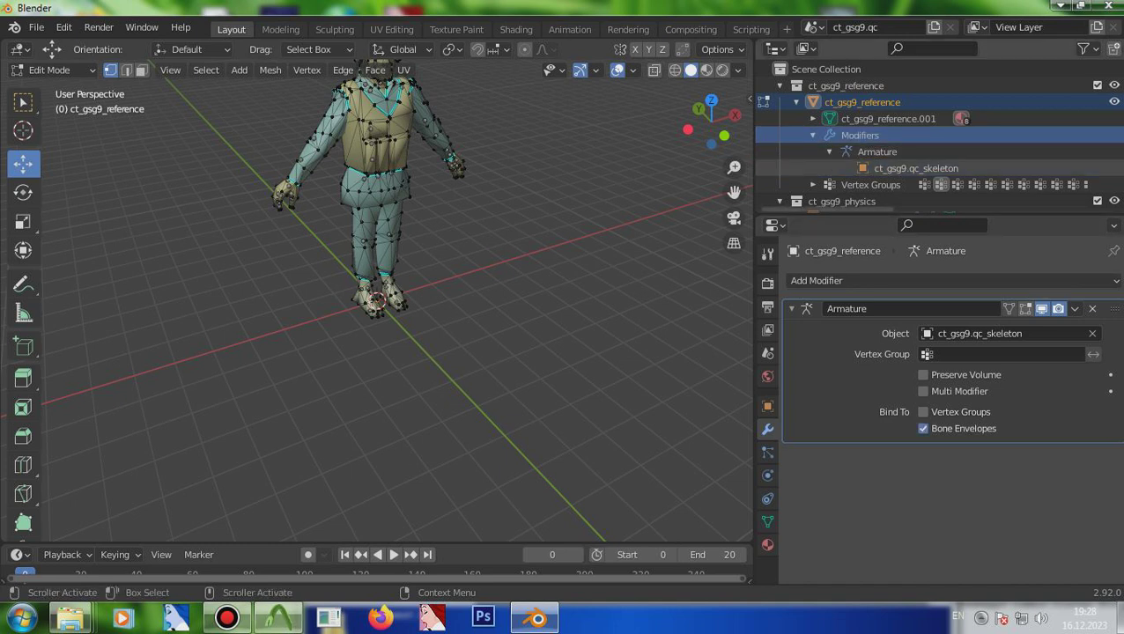
scroll(938, 136, down, 5)
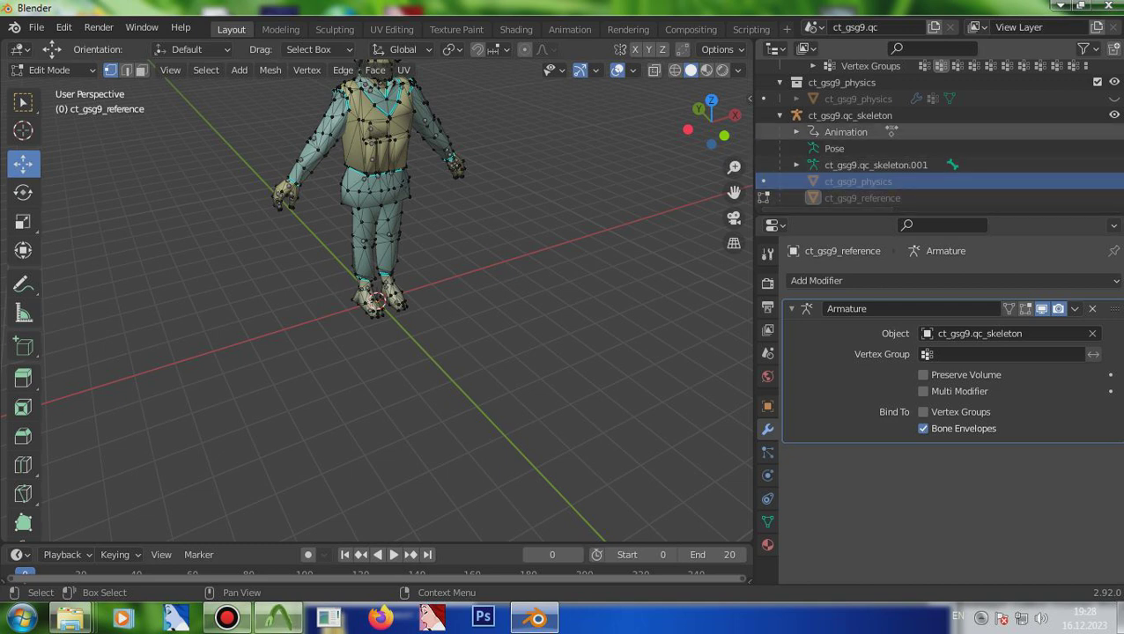
scroll(938, 132, up, 5)
scroll(939, 137, up, 1)
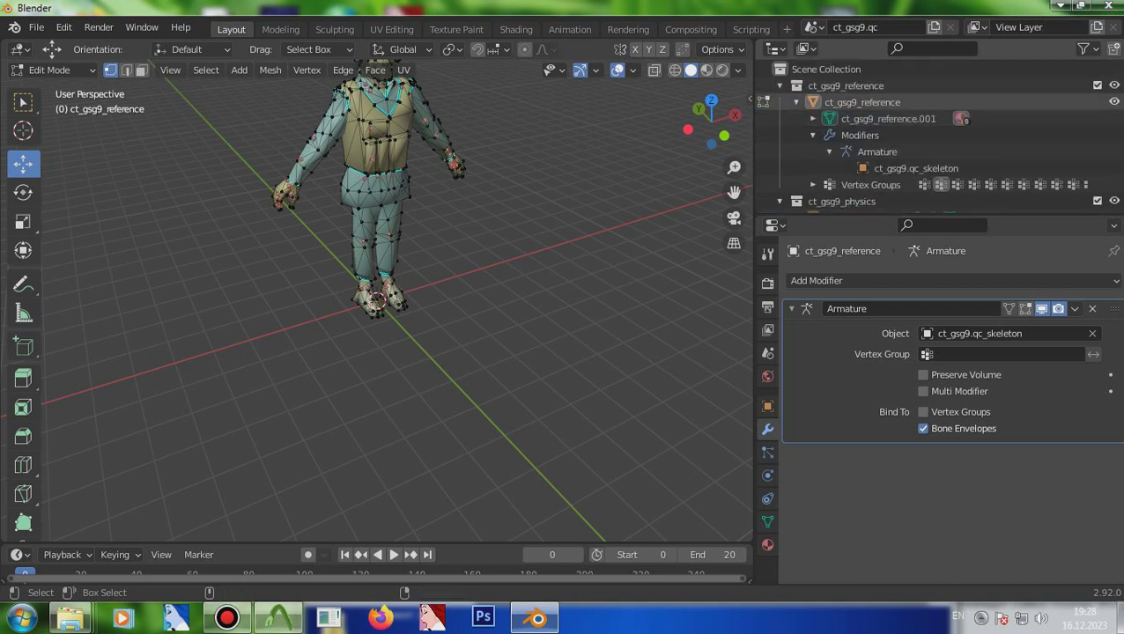
- Return to Object Mode and select ct_gsg9_reference together with ct_gsg9.qc_skeleton, making the skeleton active
click(53, 69)
click(49, 90)
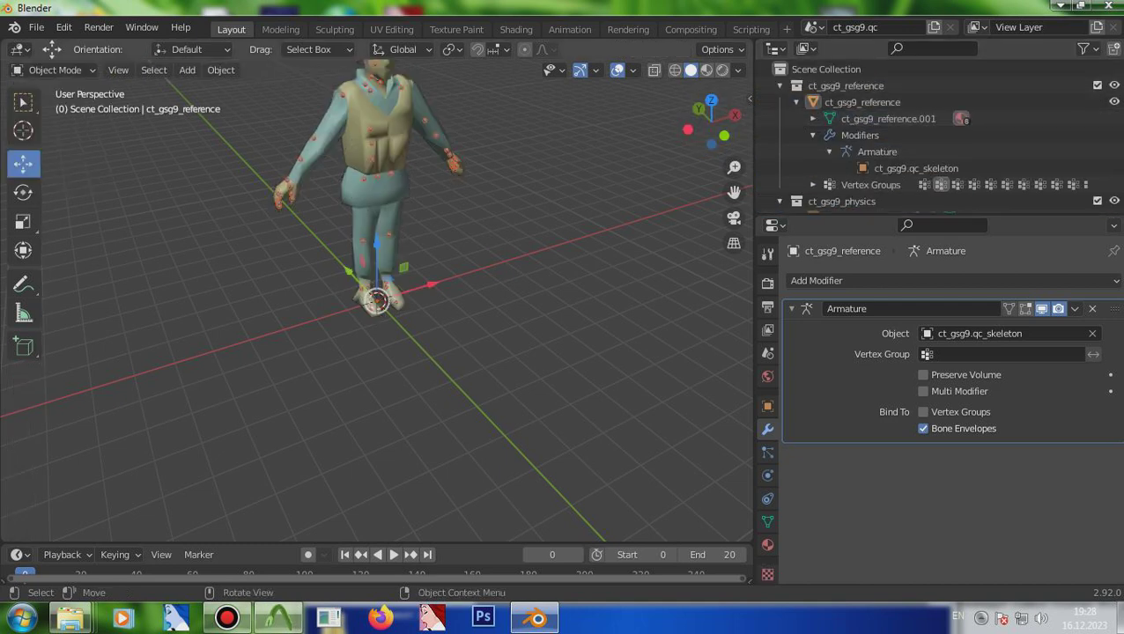
click(862, 103)
scroll(938, 132, down, 7)
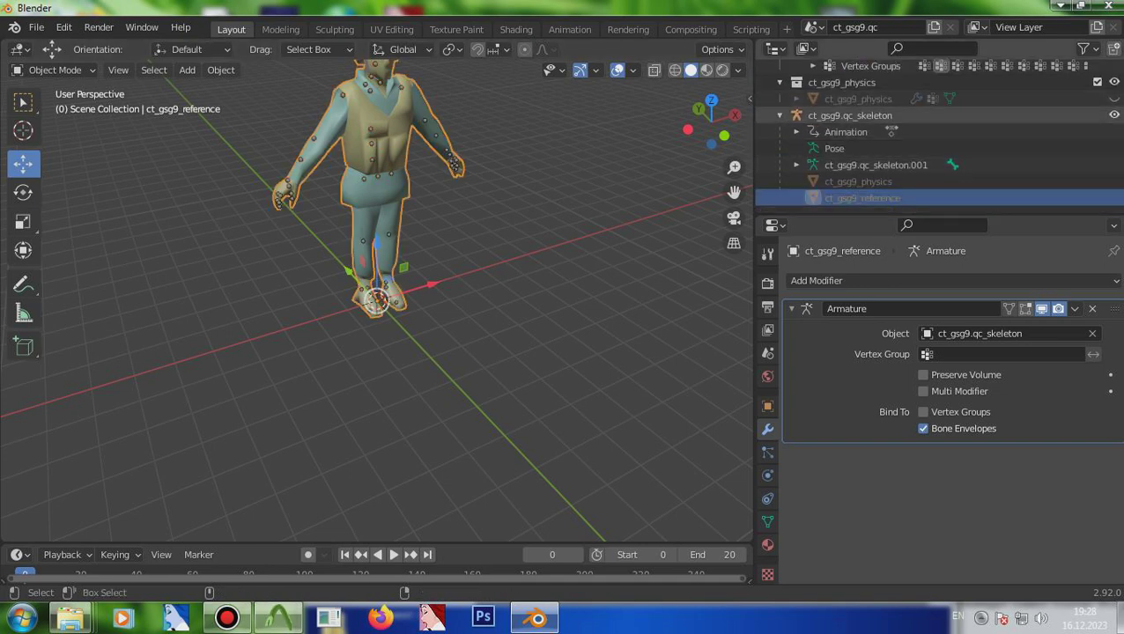
ctrl+click(850, 115)
key(F3)
key(Escape)
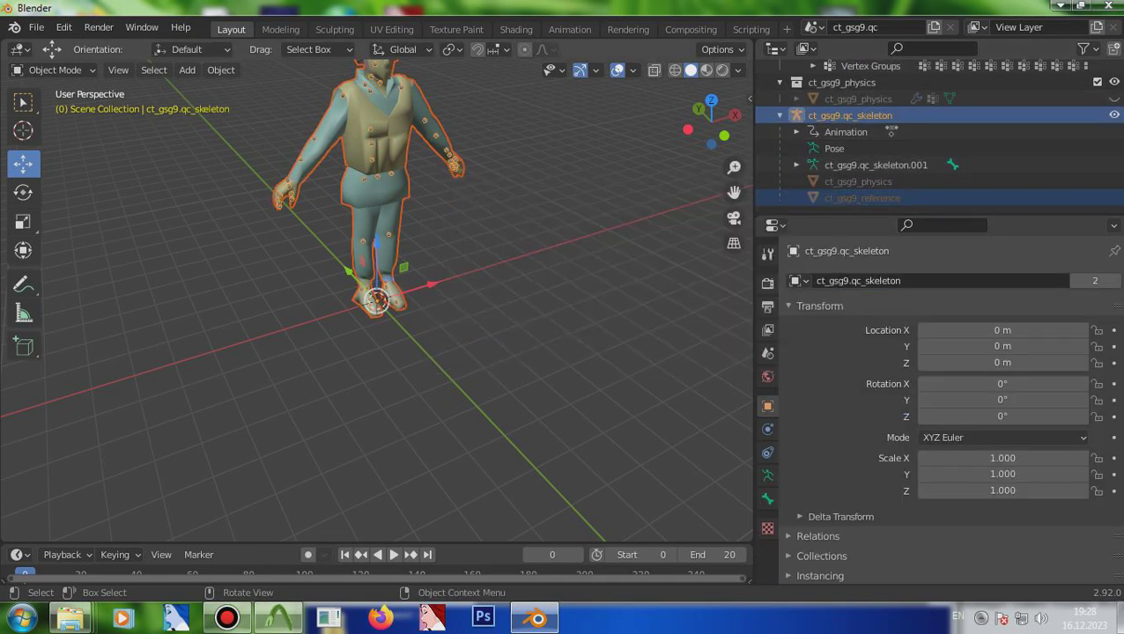
- Clear the parent of ct_gsg9_reference and parent it to ct_gsg9.qc_skeleton again with automatic weights
right_click(299, 215)
mouse_move(291, 198)
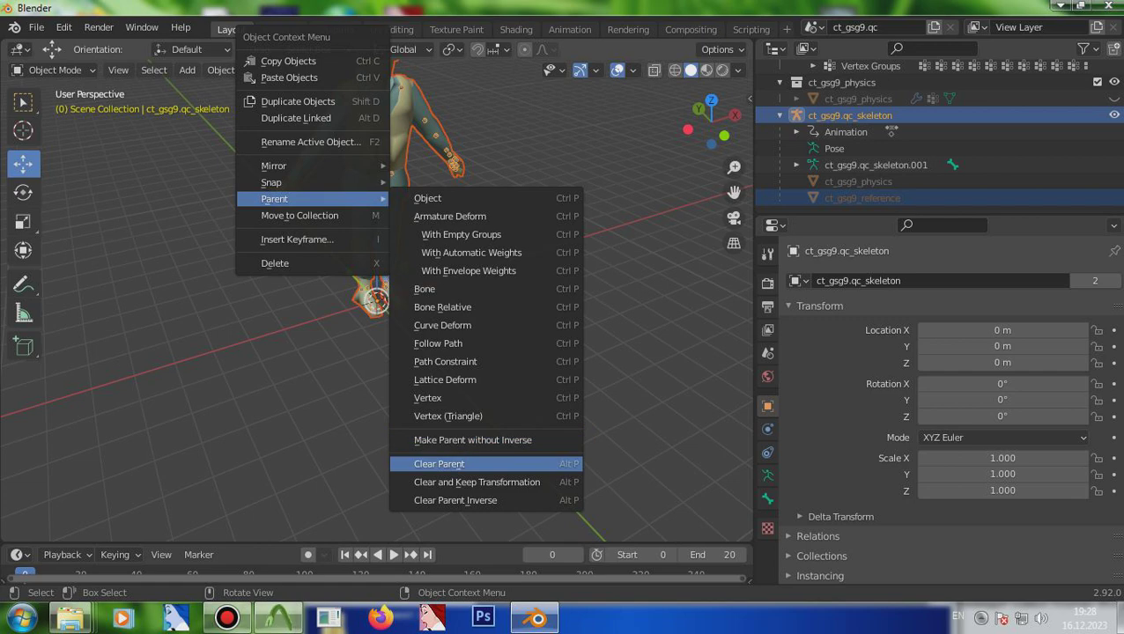
click(439, 463)
right_click(308, 199)
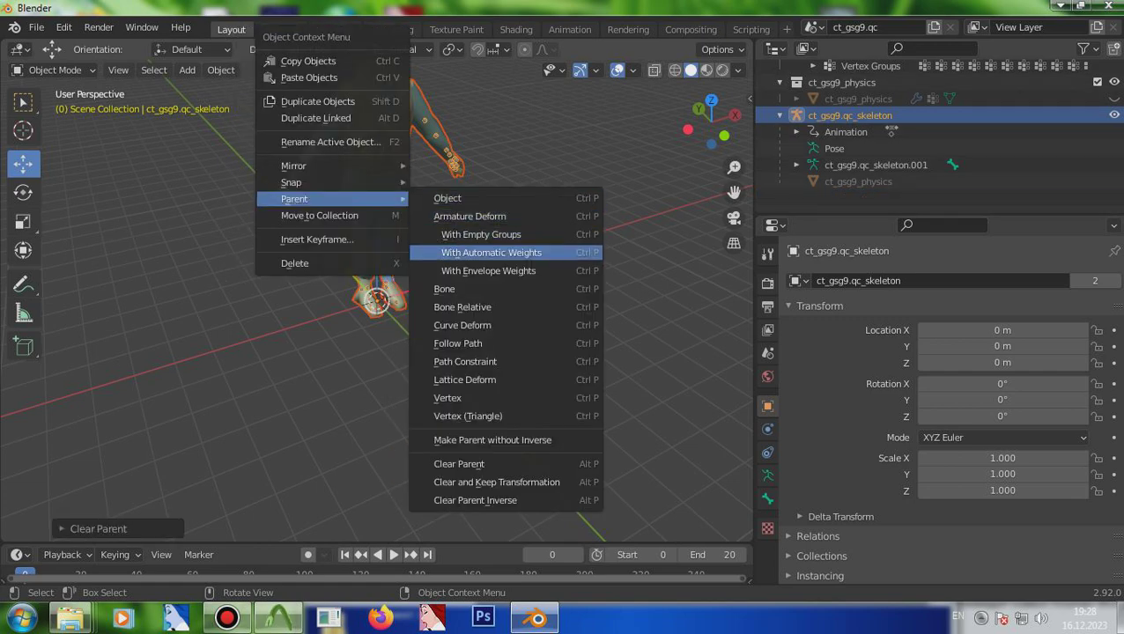
click(491, 253)
- Parent ct_gsg9_reference to ct_gsg9.qc_skeleton with Curve Deform
right_click(326, 199)
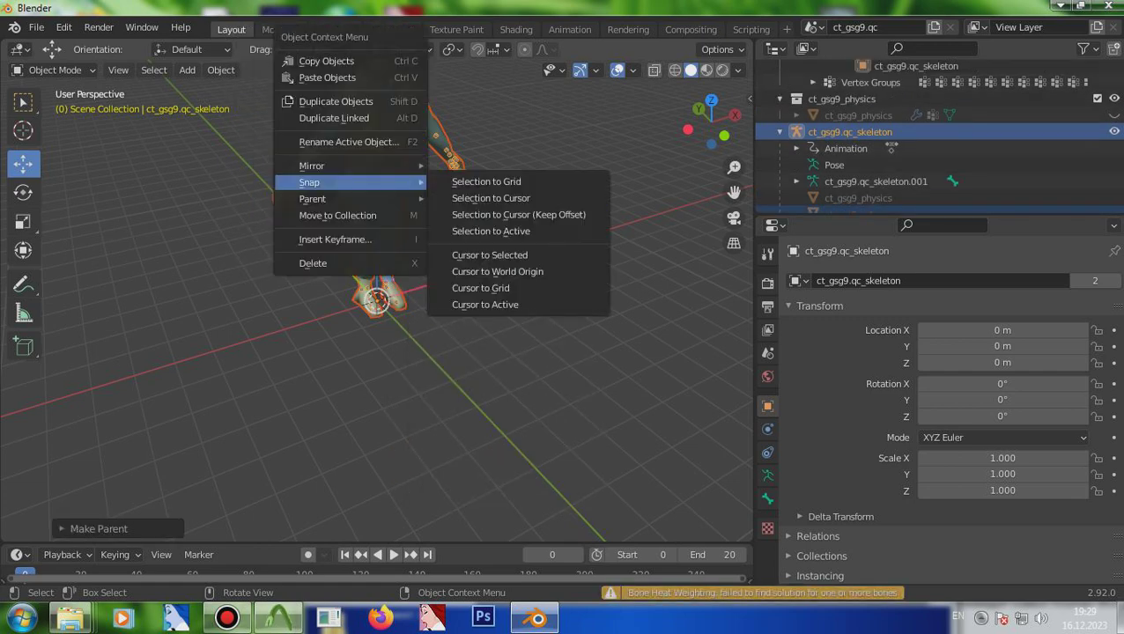
mouse_move(312, 199)
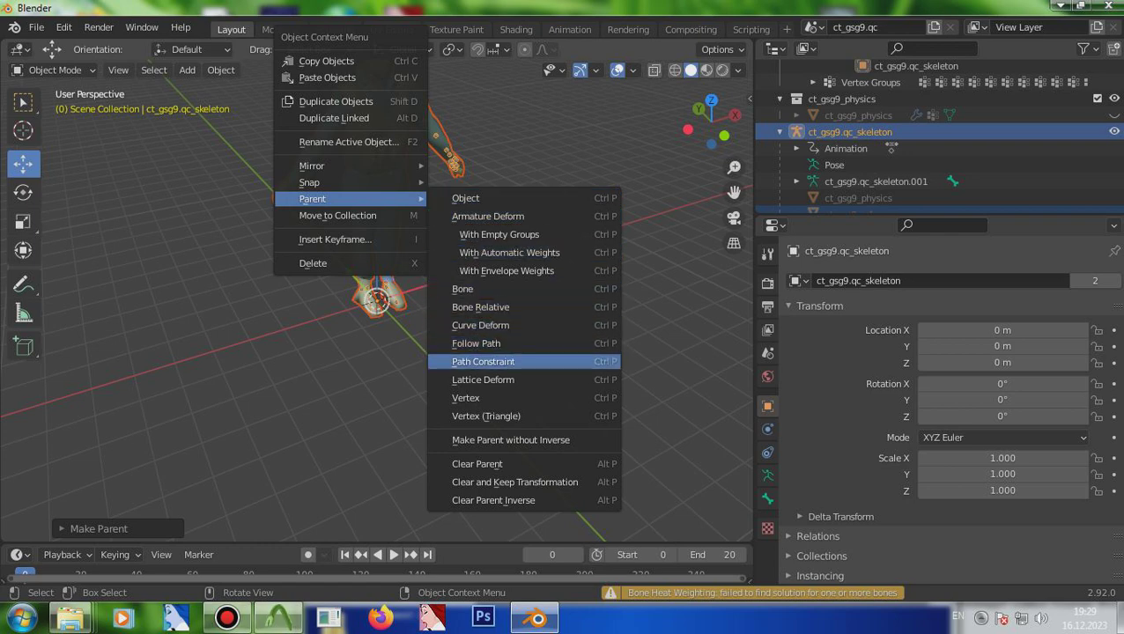
key(Escape)
- Apply All Transforms to Deltas and All Transforms to the selected mesh and skeleton
key(F3)
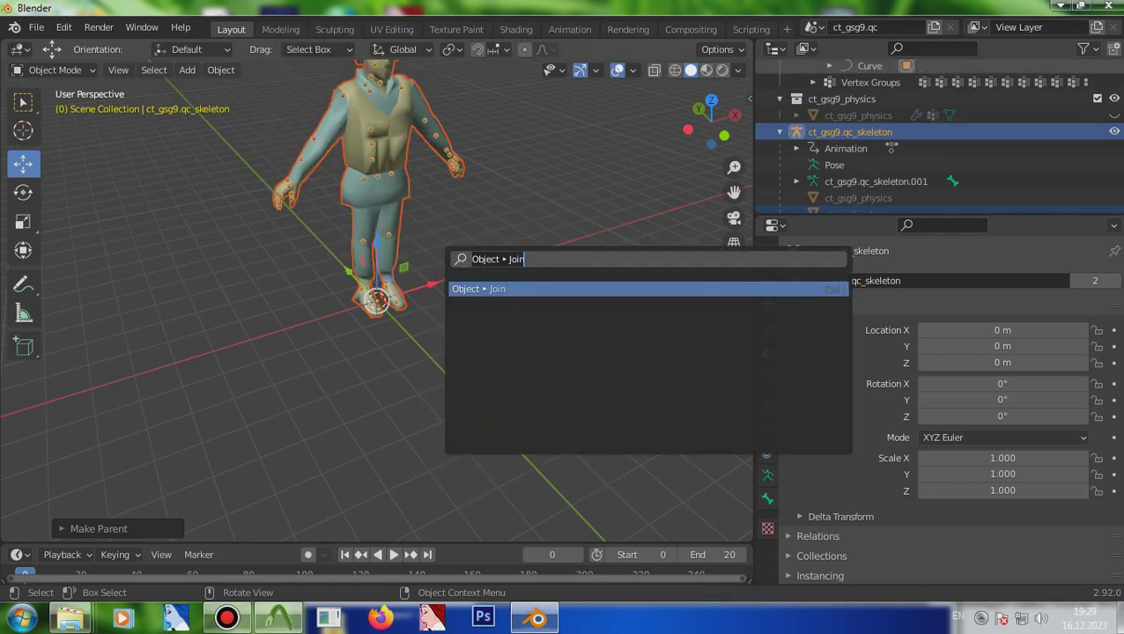
text(appl)
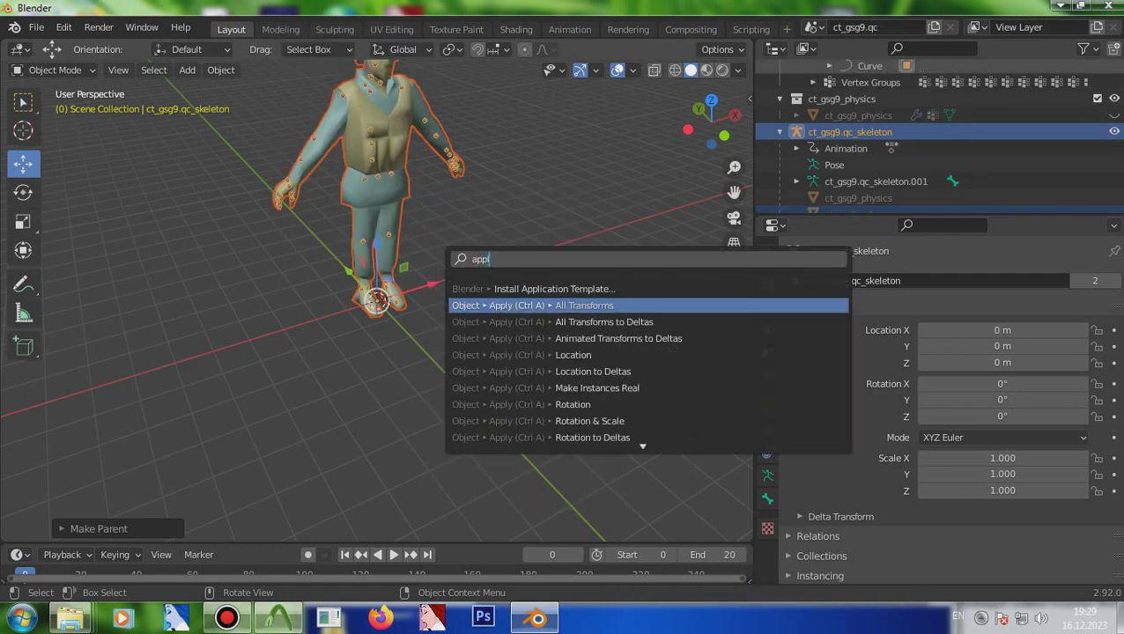
key(Down)
key(Return)
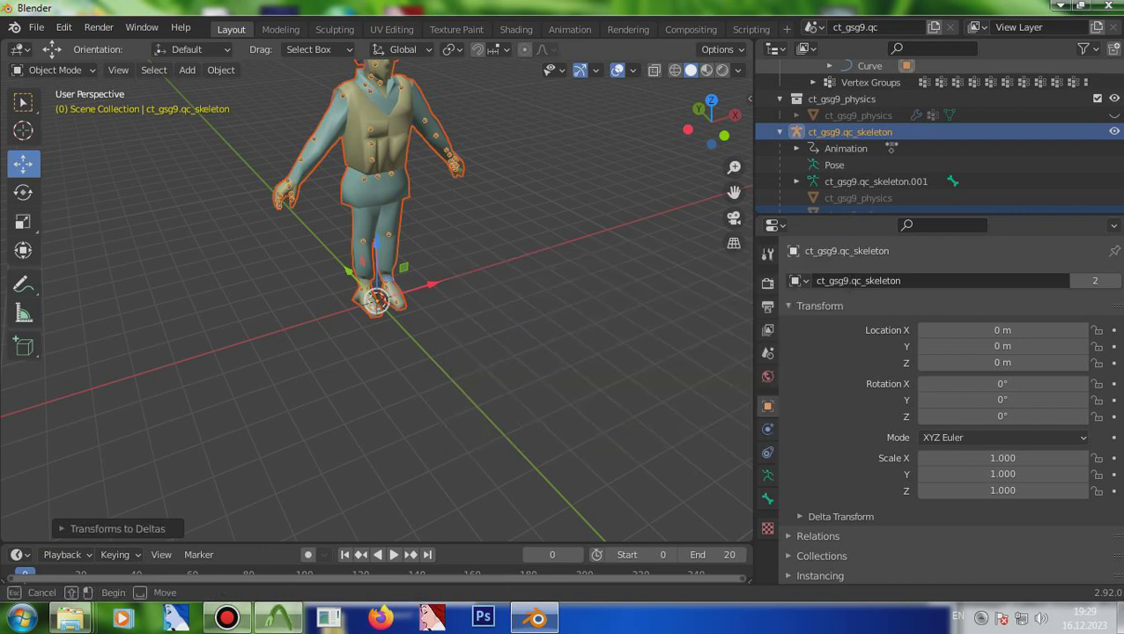
key(F3)
text(appl)
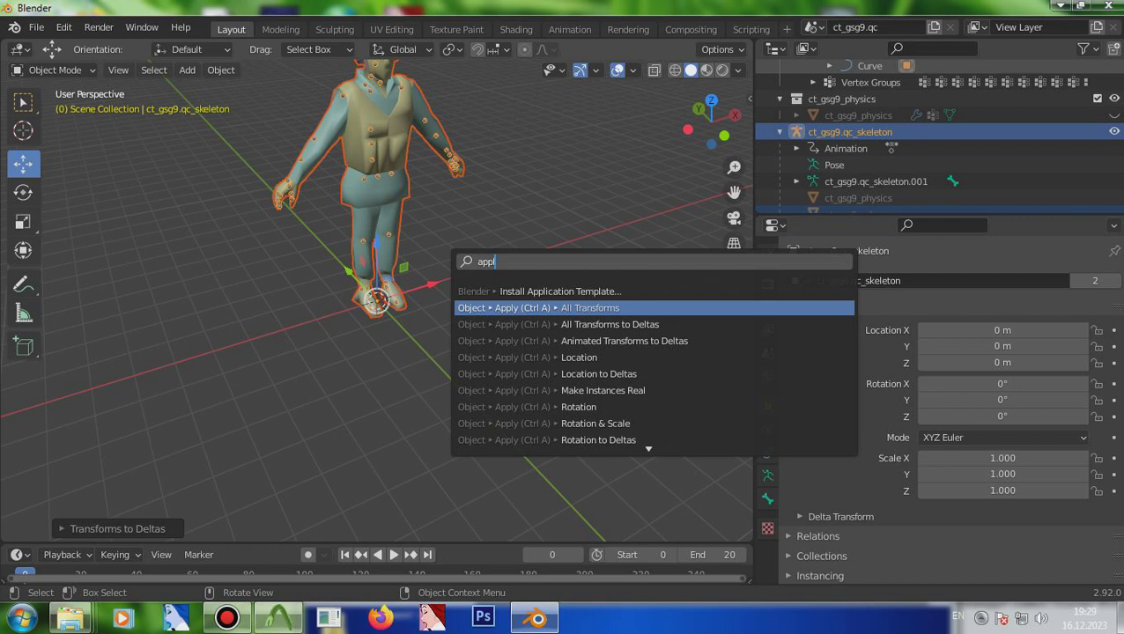
key(Return)
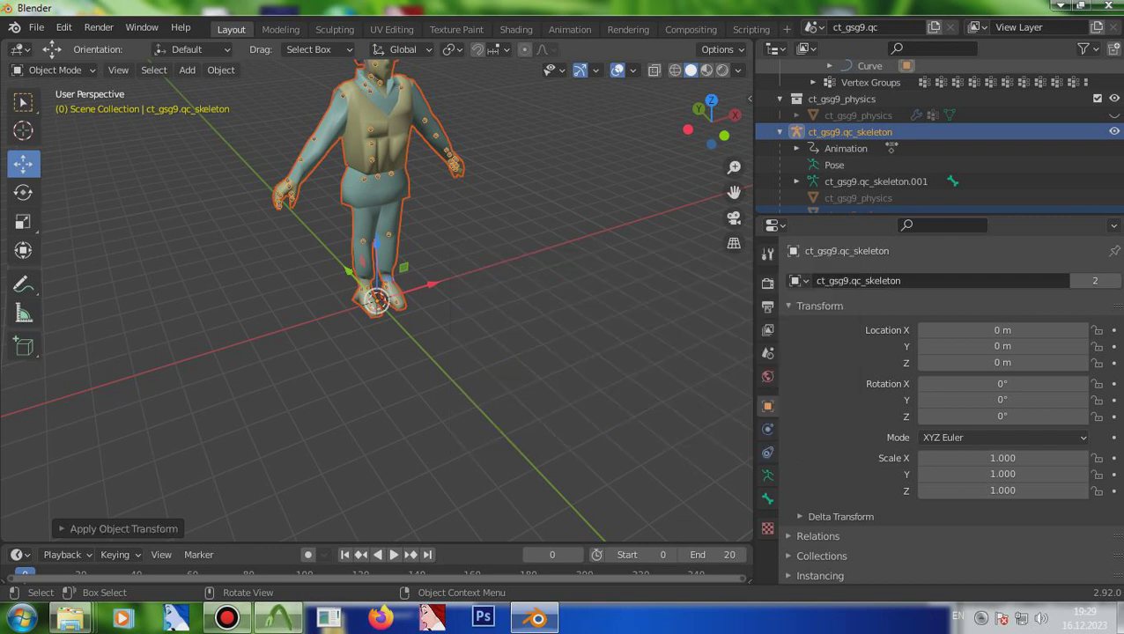
- Set the Source Engine export format to SMD with the Documents folder as export path, and export ct_gsg9_reference
click(768, 352)
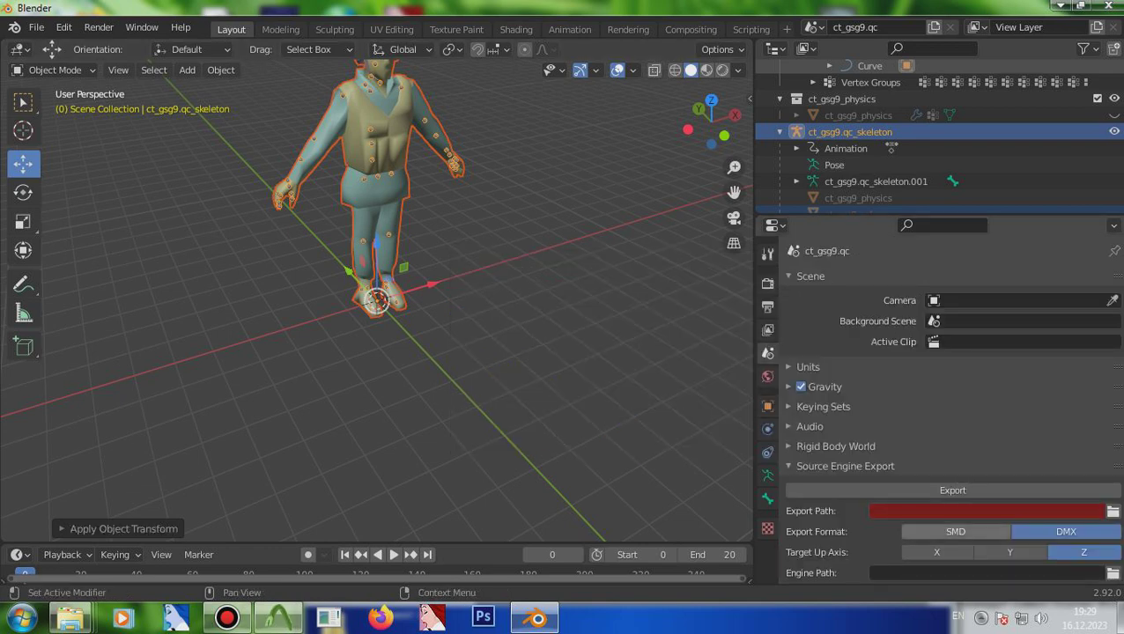
click(956, 531)
click(1112, 511)
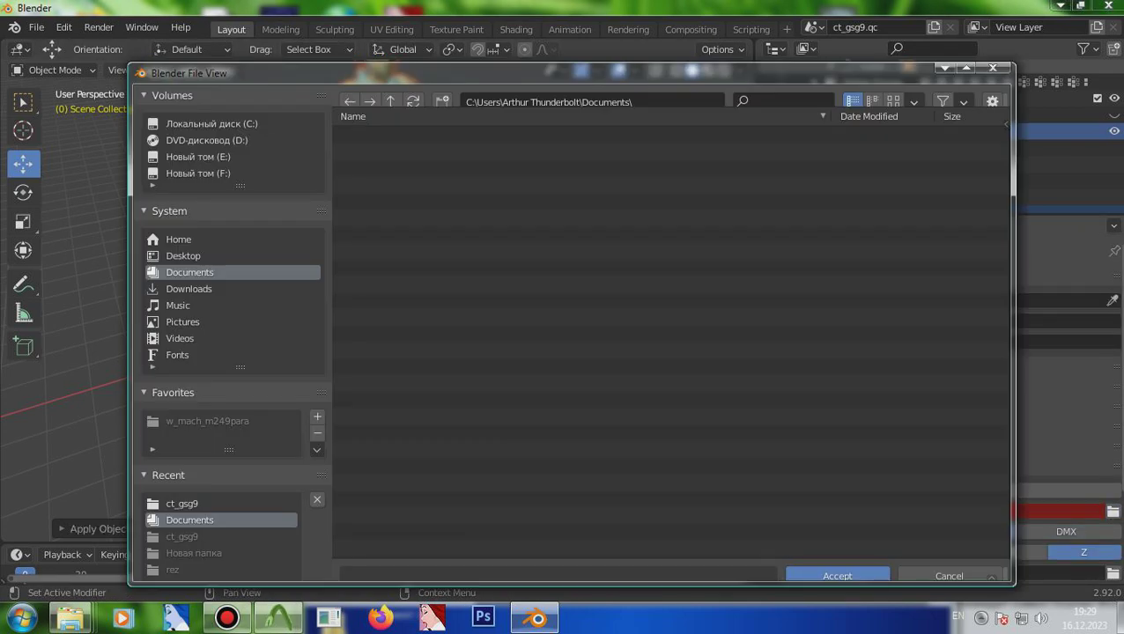
click(837, 563)
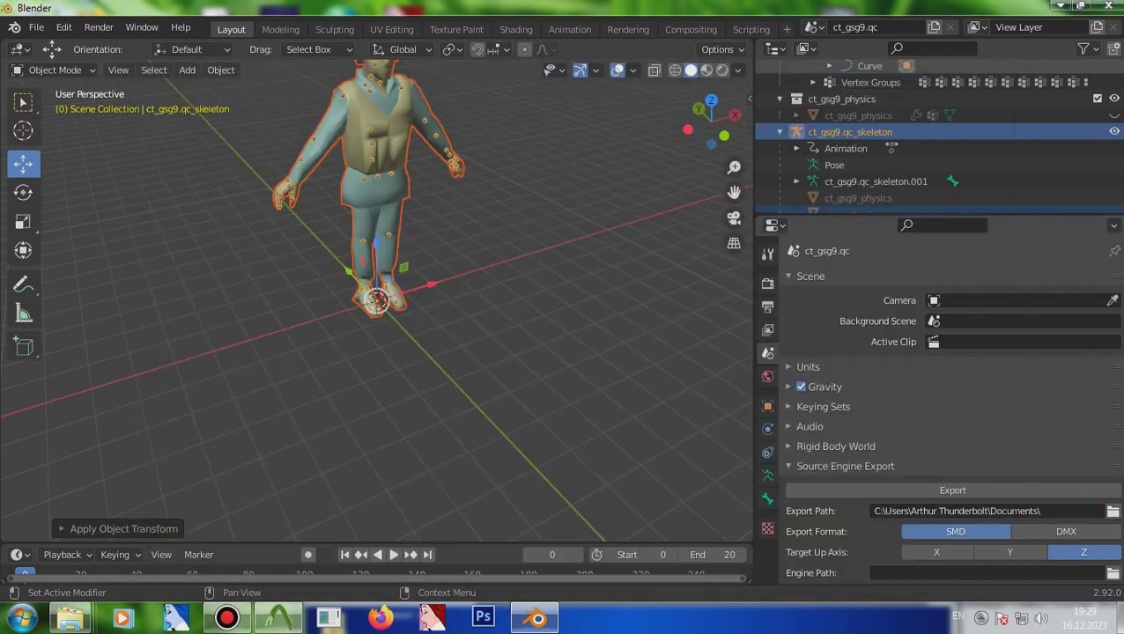
click(952, 490)
click(964, 477)
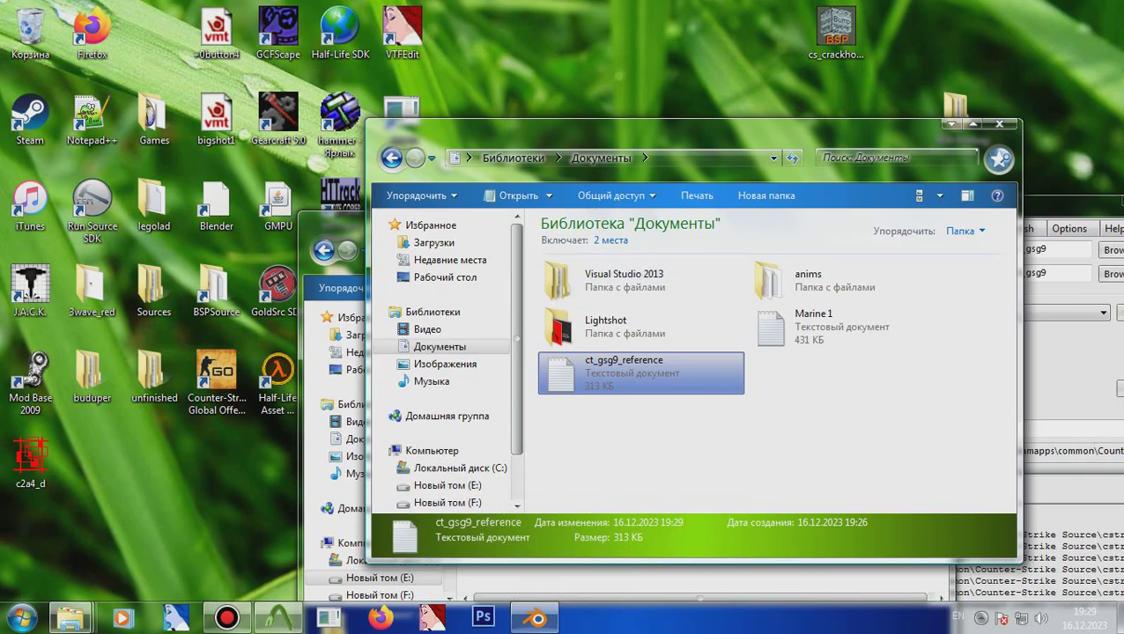
- Open the exported ct_gsg9_reference file from the Documents folder and examine its skeleton and Boots.bmp vertex lines for bone assignments
key(Return)
key(Page_Down)
key(Page_Down)
key(Page_Down)
key(Page_Down)
key(Page_Down)
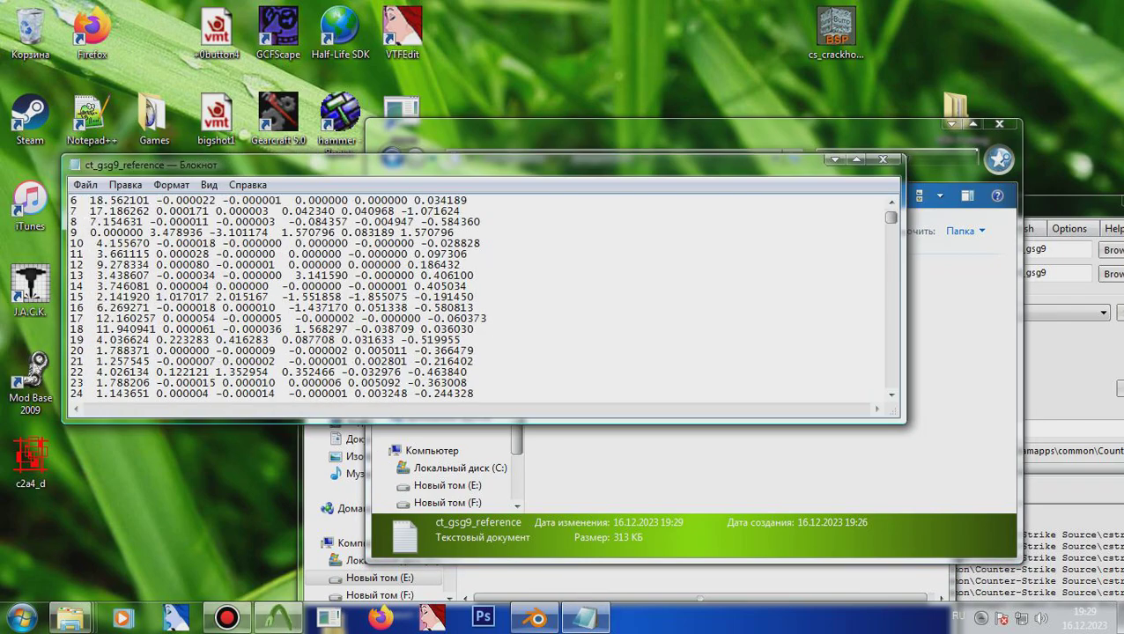
key(Page_Down)
key(Page_Down)
key(Page_Down)
key(Page_Down)
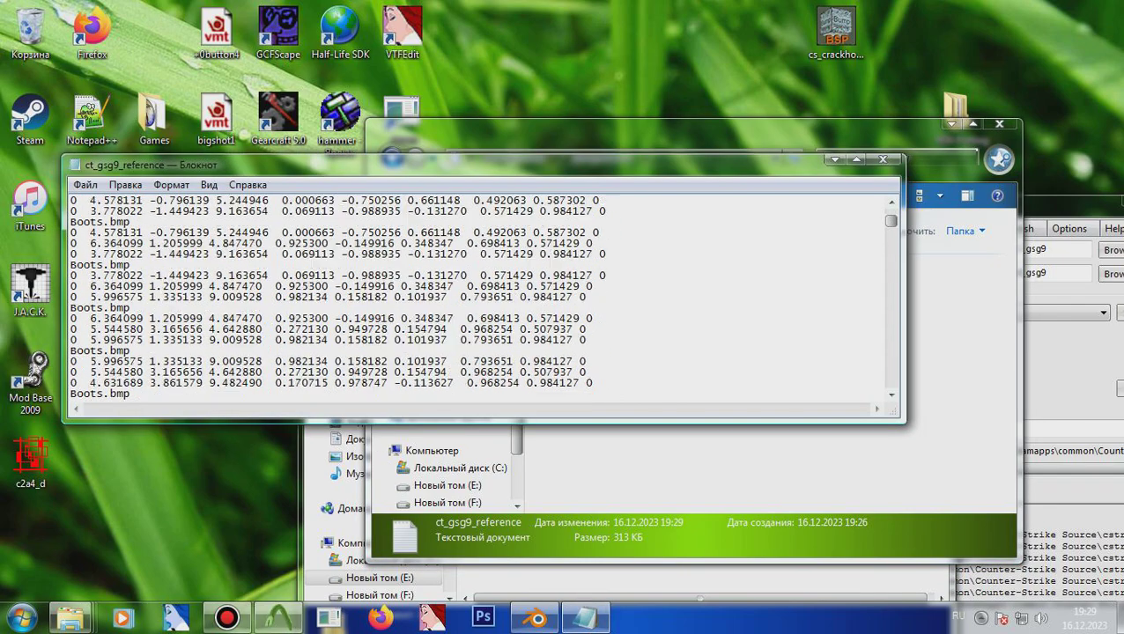
key(Page_Down)
key(Page_Down)
- Open the original ct_gsg9_reference from the Vanilla ct_gsg9 folder and compare its vertex weight lines with the exported file
key(alt+Tab)
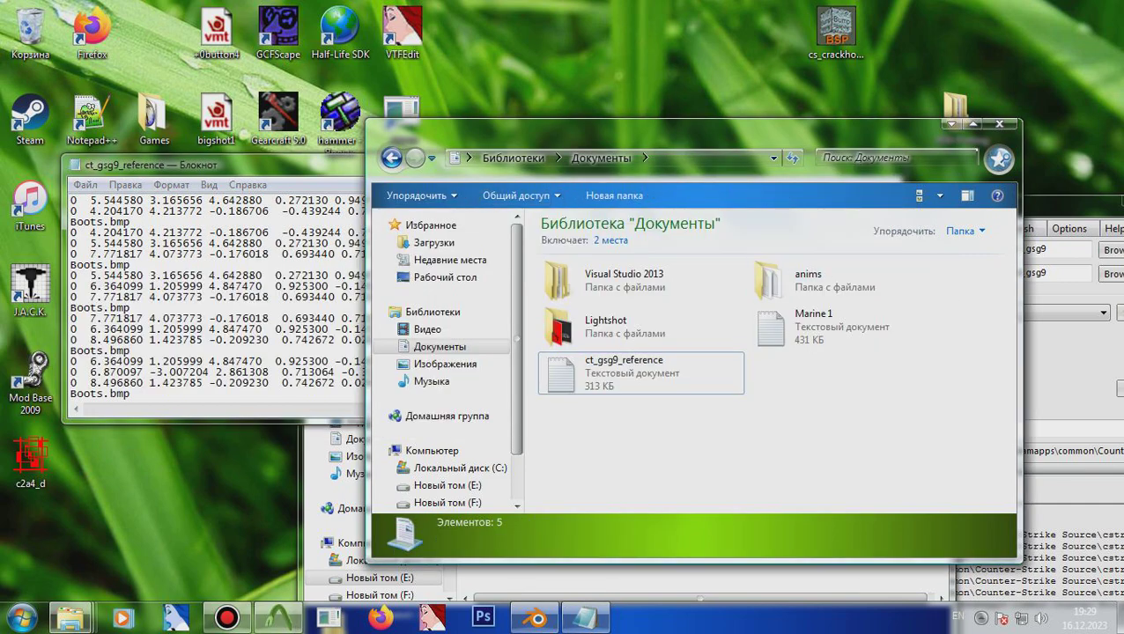
key(alt+Left)
click(595, 295)
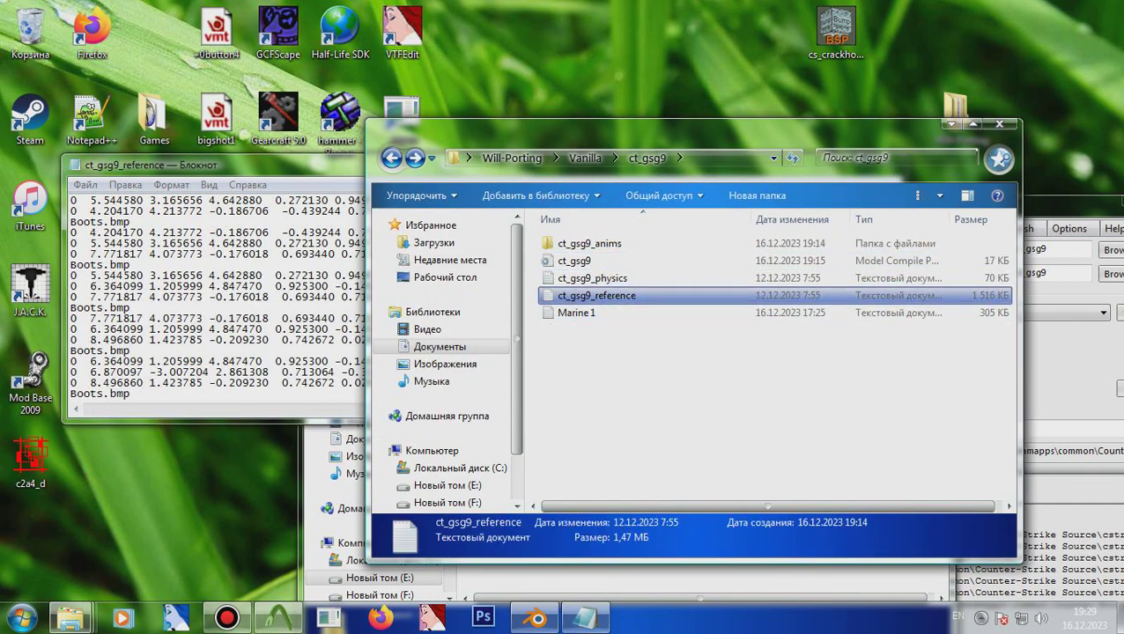
scroll(484, 300, down, 20)
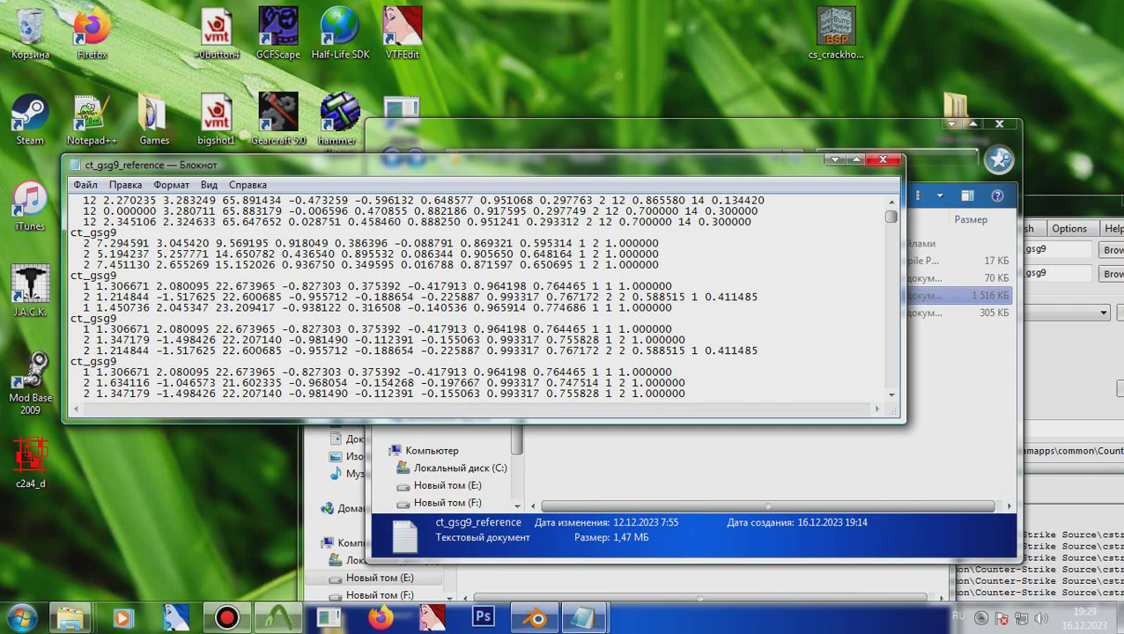
scroll(485, 300, down, 15)
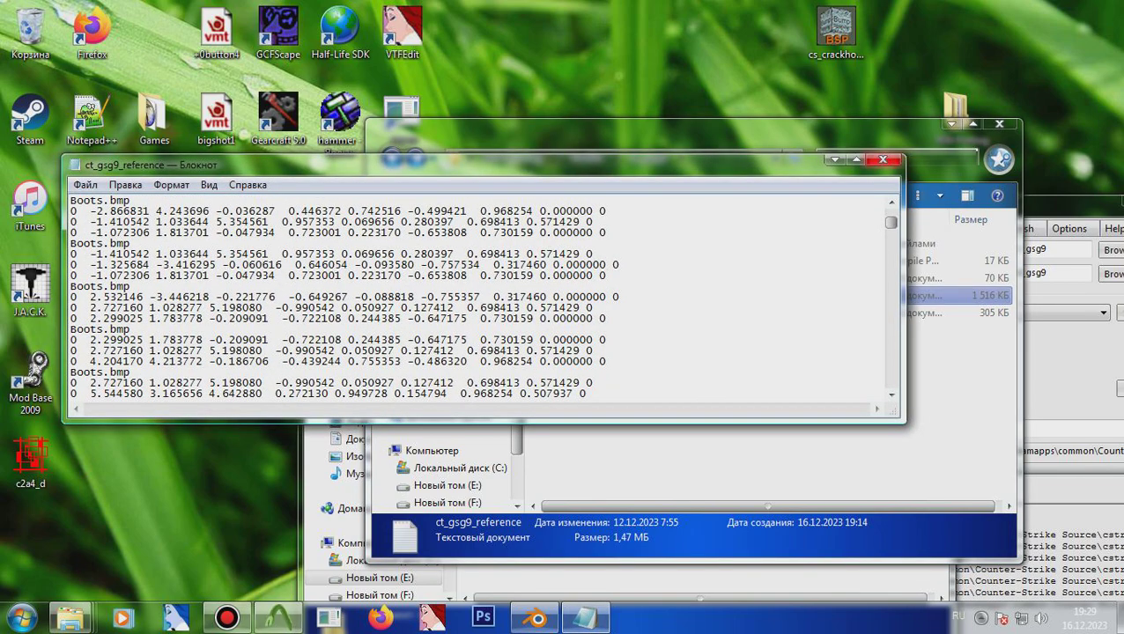
key(alt+F4)
- Switch back to Blender and apply All Transforms to the selected mesh and skeleton again
click(536, 616)
key(F3)
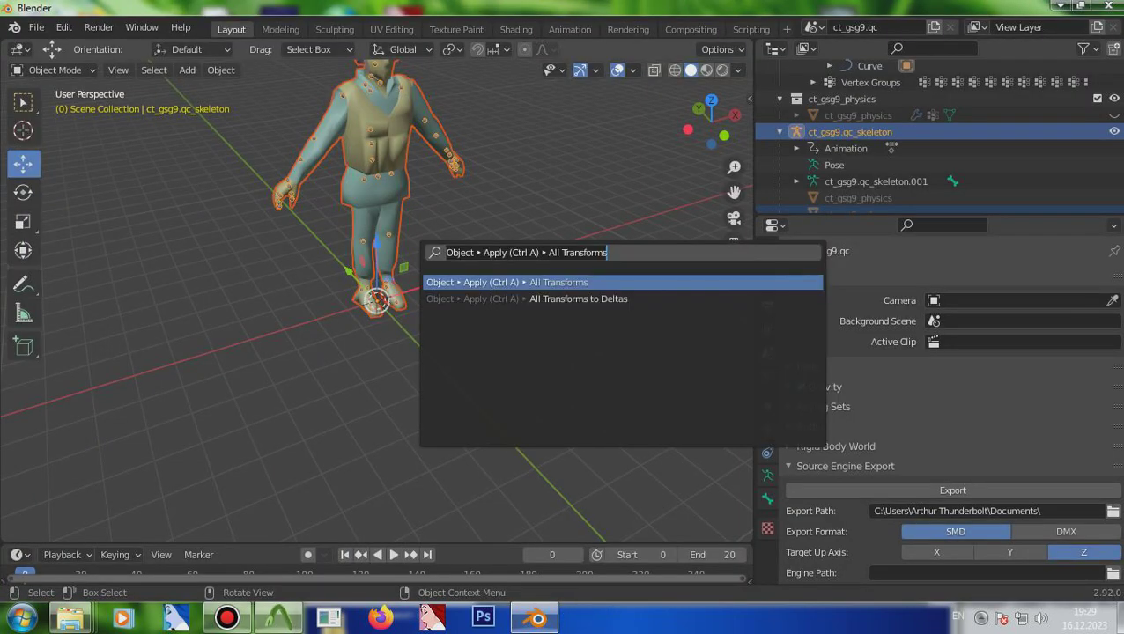
key(Down)
key(Up)
key(Down)
key(Up)
key(Return)
- Clear the parent of ct_gsg9_reference once more
right_click(325, 215)
mouse_move(302, 198)
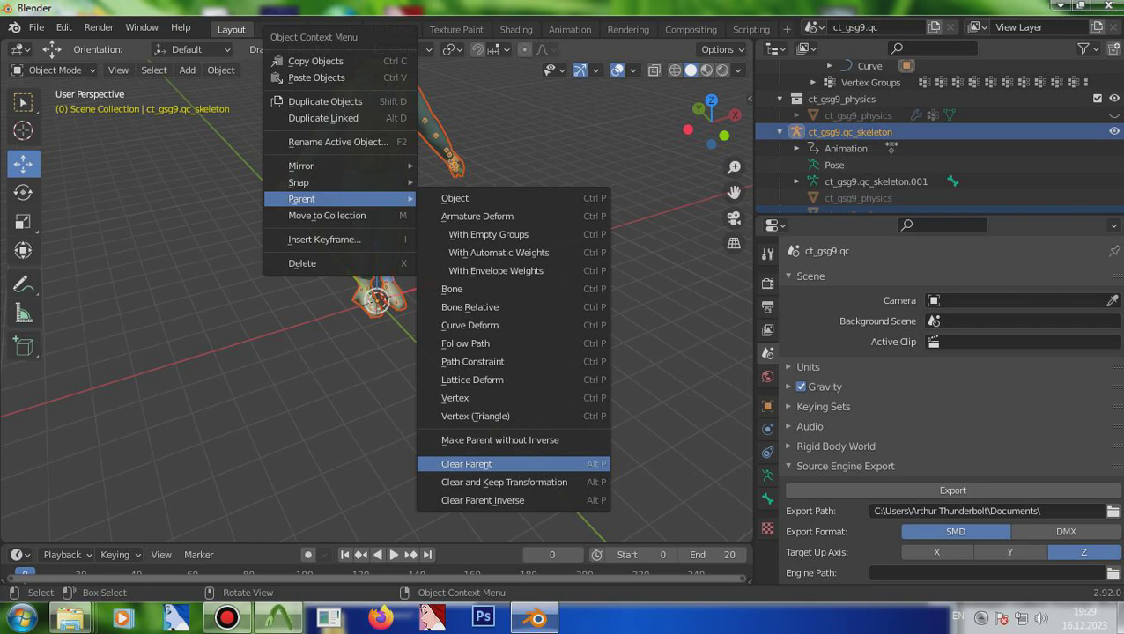
click(467, 463)
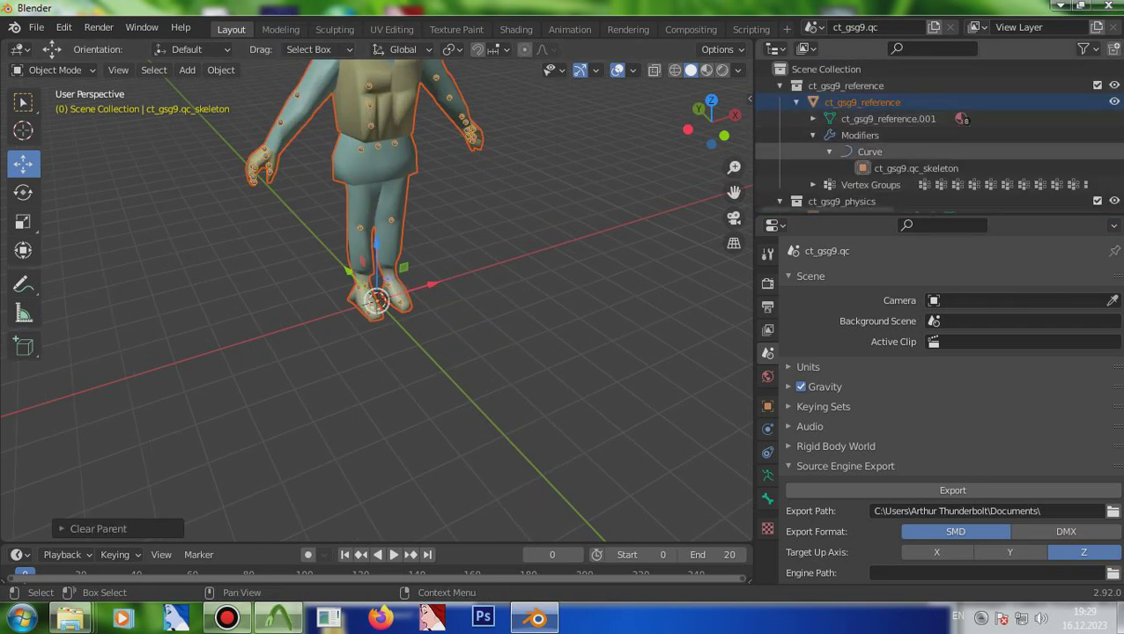
right_click(352, 115)
key(Escape)
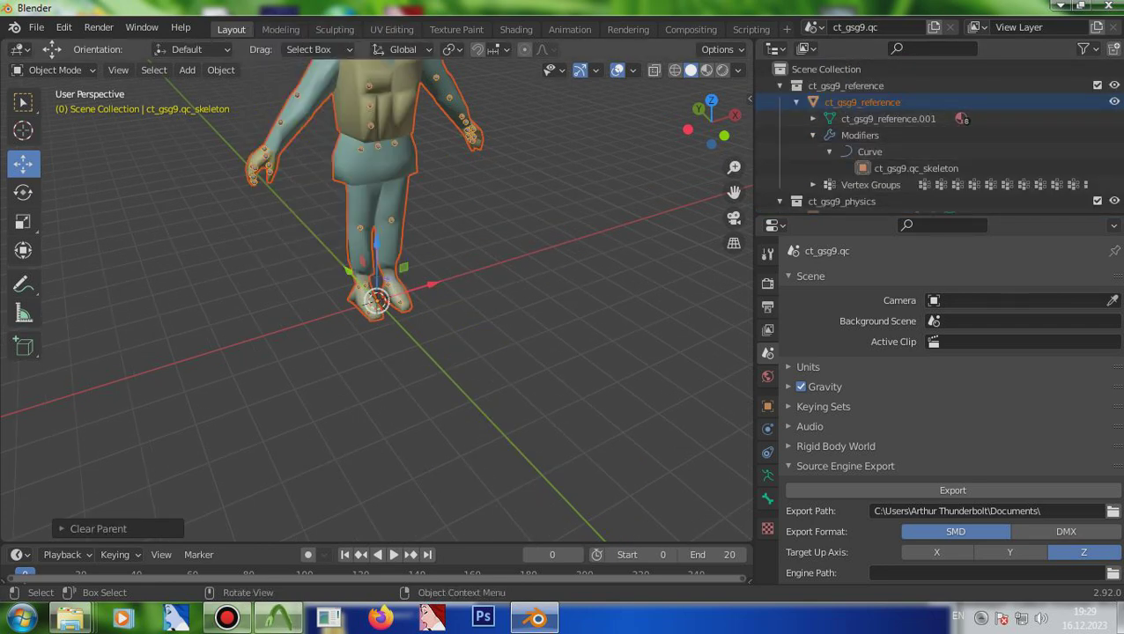
- Check the Curve modifier under ct_gsg9_reference, and undo the parent clearing and the export settings
key(alt+a)
key(ctrl+z)
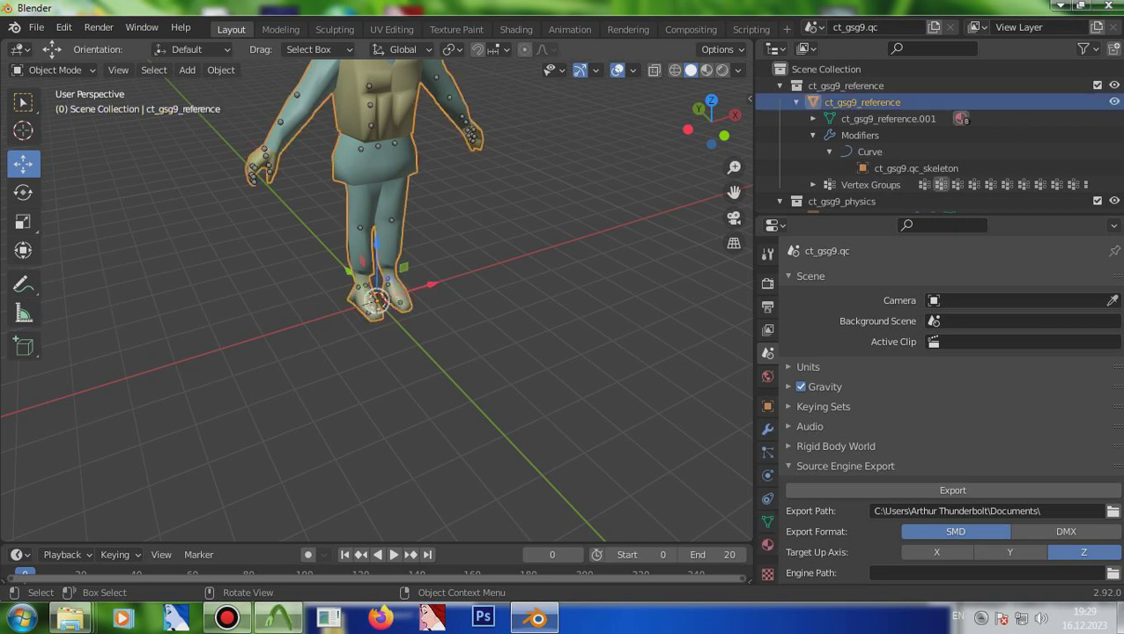
click(870, 152)
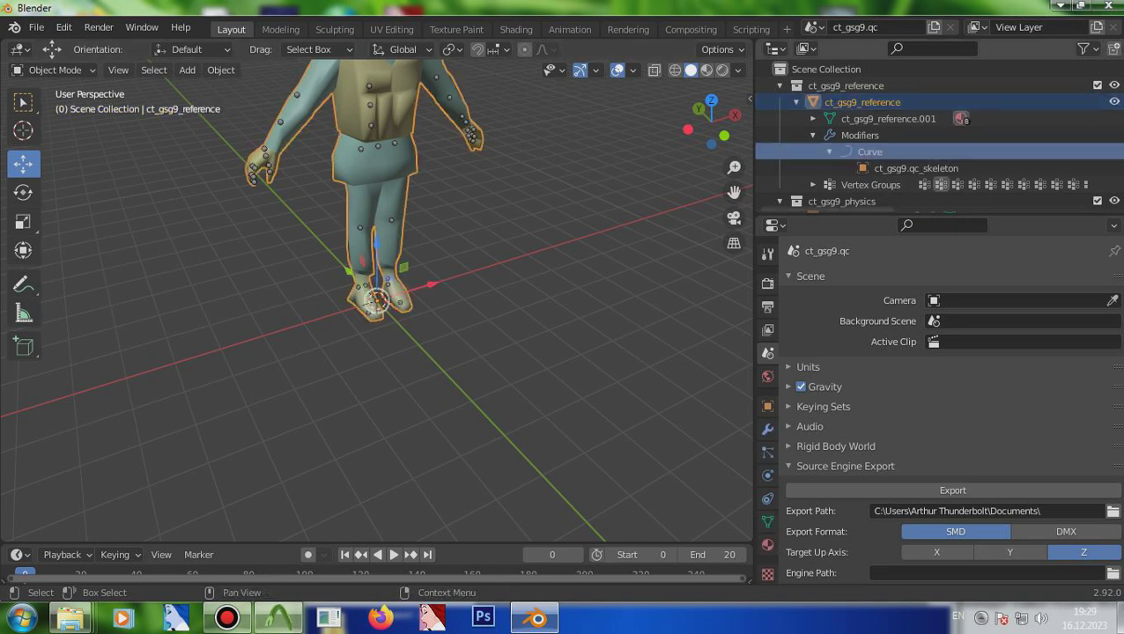
click(862, 102)
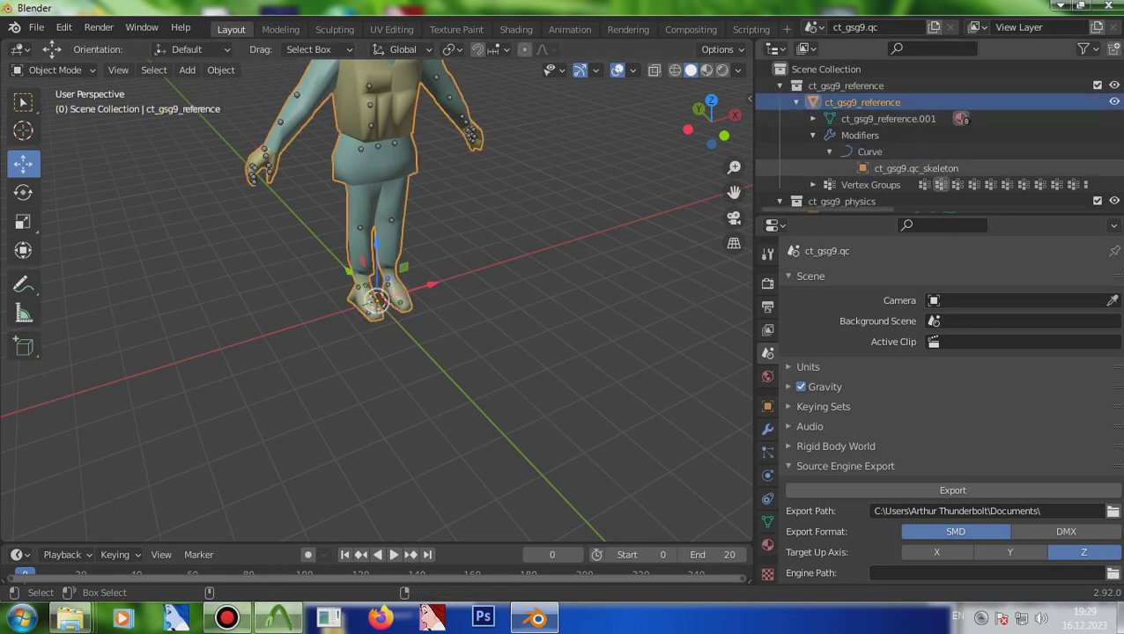
key(ctrl+z)
key(ctrl+z)
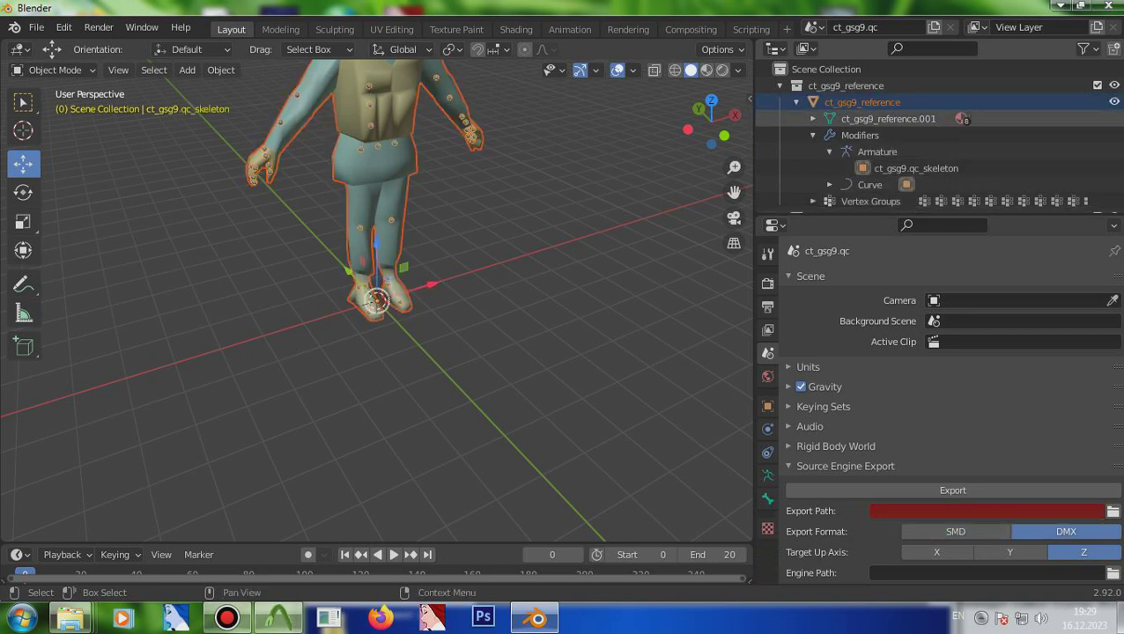
- Select the ct_gsg9_reference mesh and set the export format to SMD
click(887, 118)
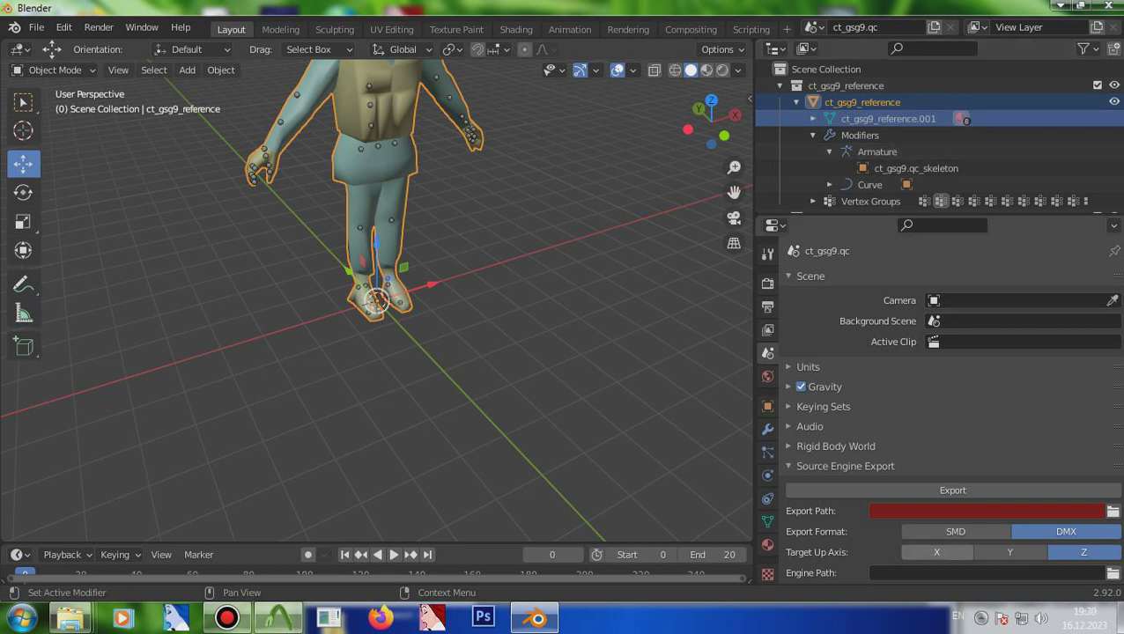
click(956, 531)
click(863, 102)
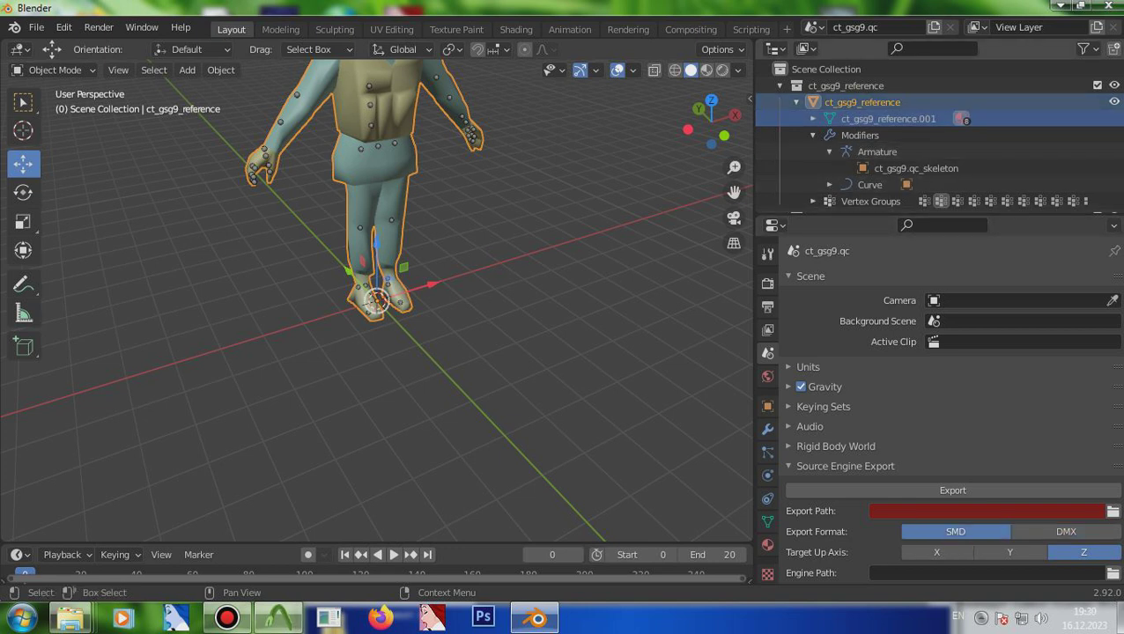
- Undo the export format and parenting changes back to the Edit Mode state of ct_gsg9_reference
key(ctrl+z)
key(ctrl+z)
key(ctrl+z)
key(ctrl+z)
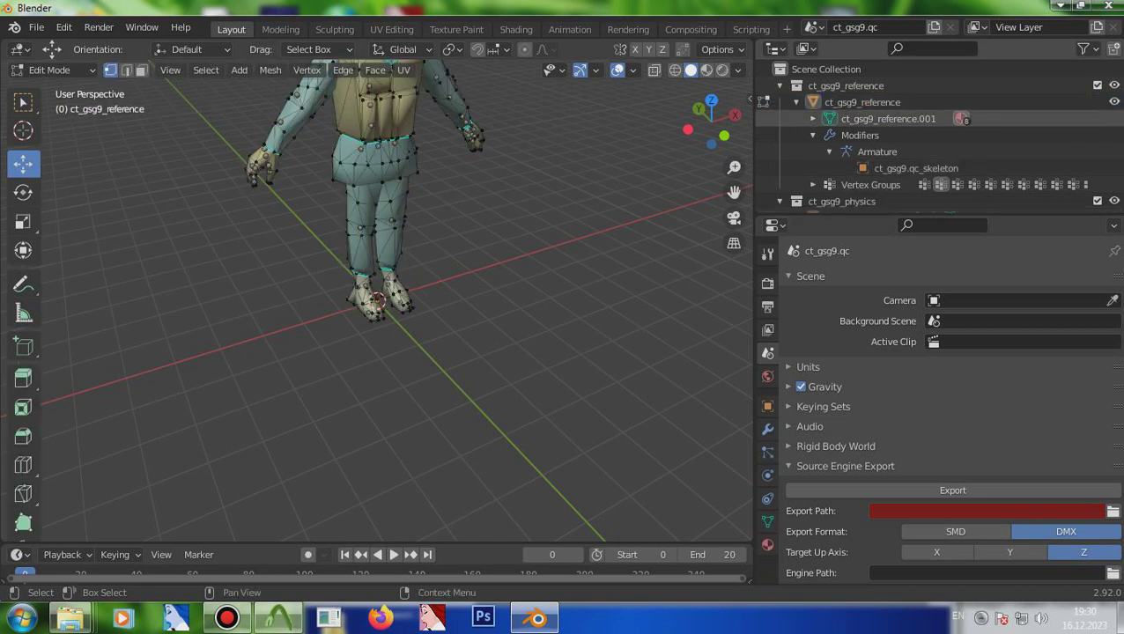
- Add ct_gsg9.qc_skeleton to the selection with ct_gsg9_reference and switch to Object Mode
scroll(881, 168, down, 3)
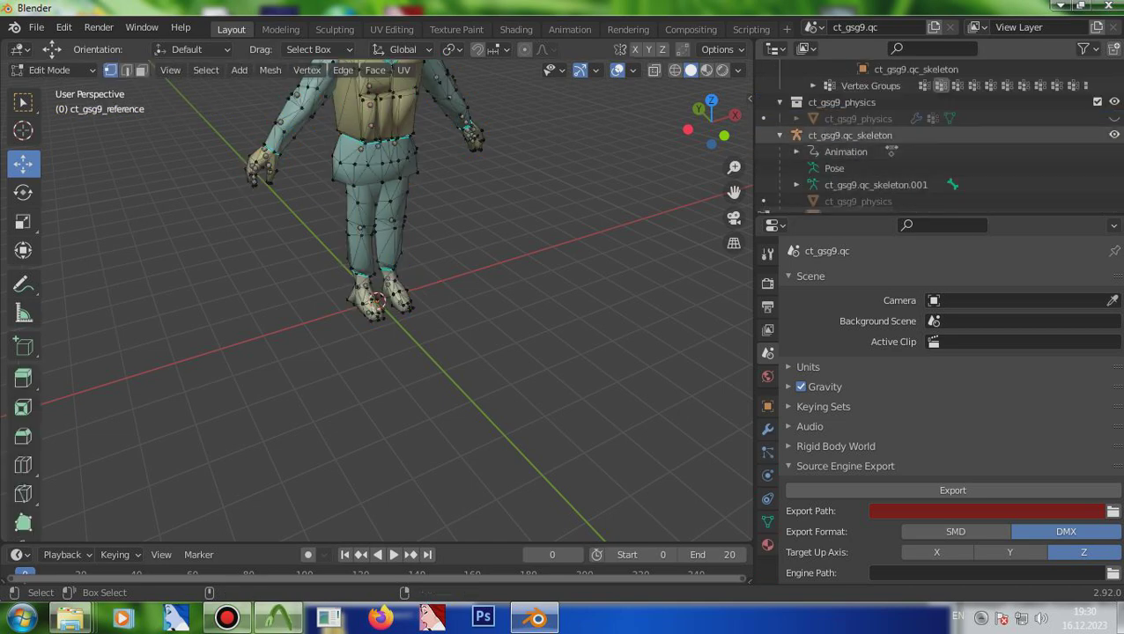
click(850, 135)
click(49, 70)
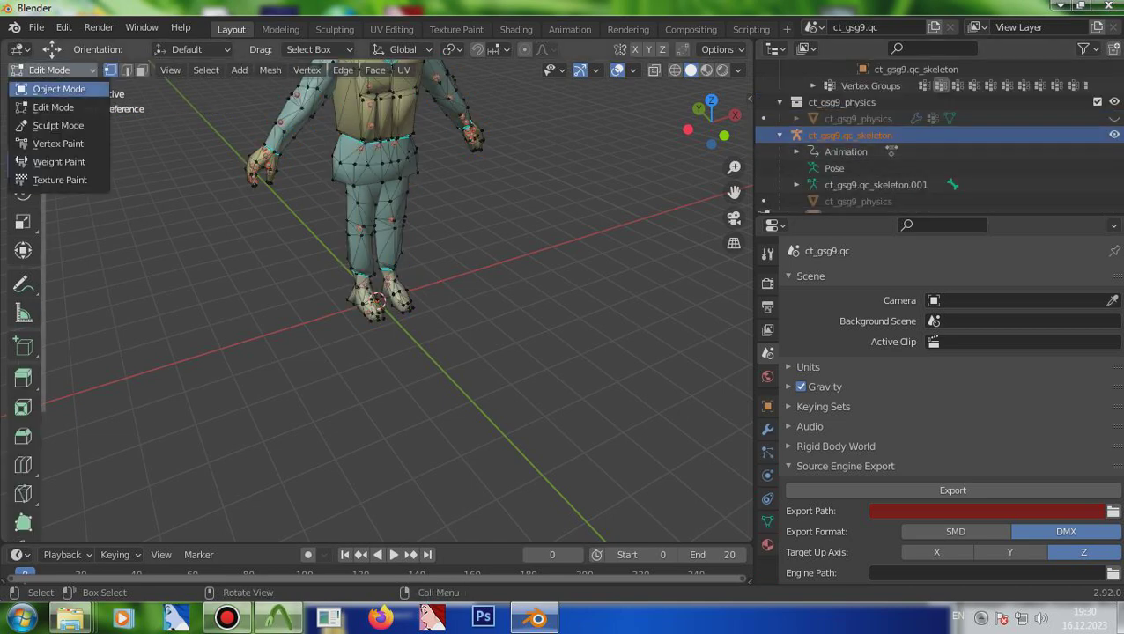
scroll(881, 151, up, 3)
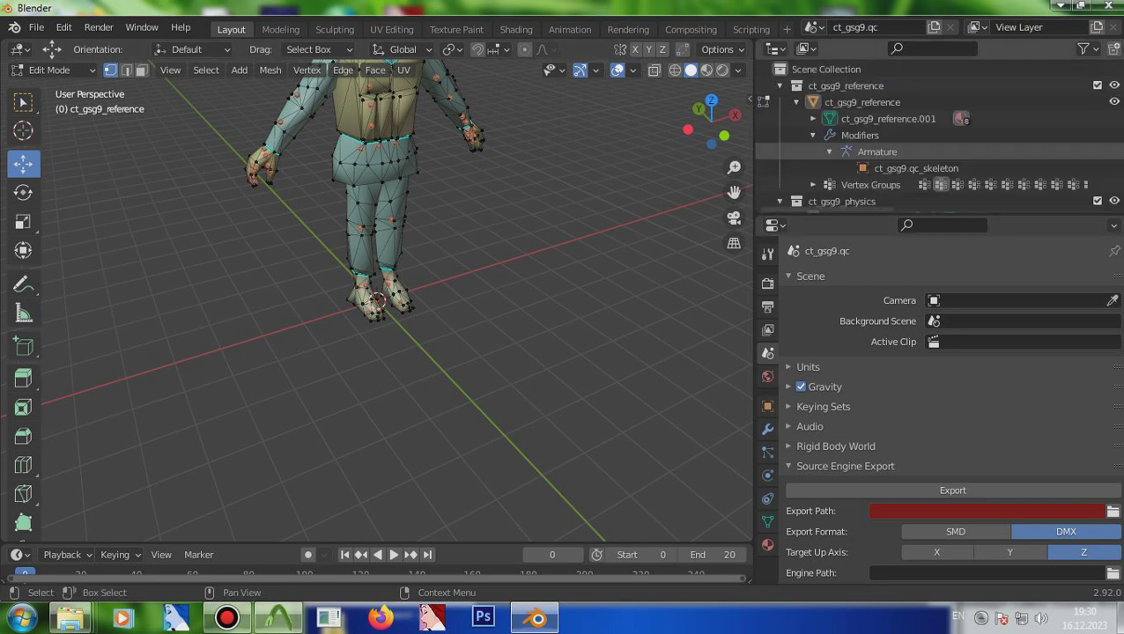
scroll(881, 152, down, 4)
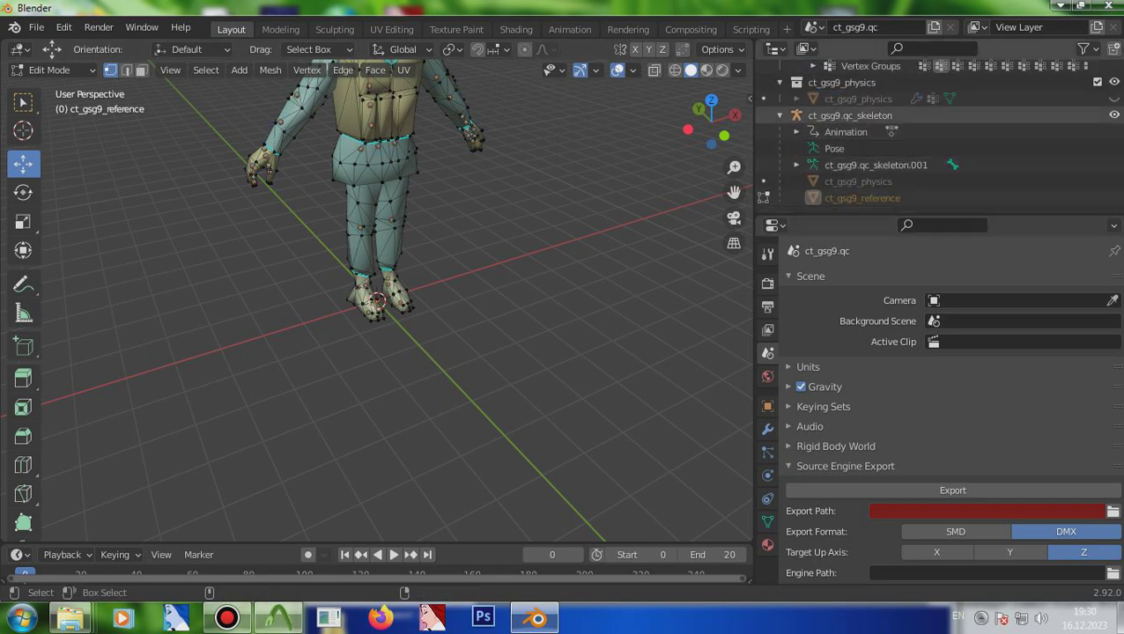
click(850, 115)
click(53, 70)
click(48, 87)
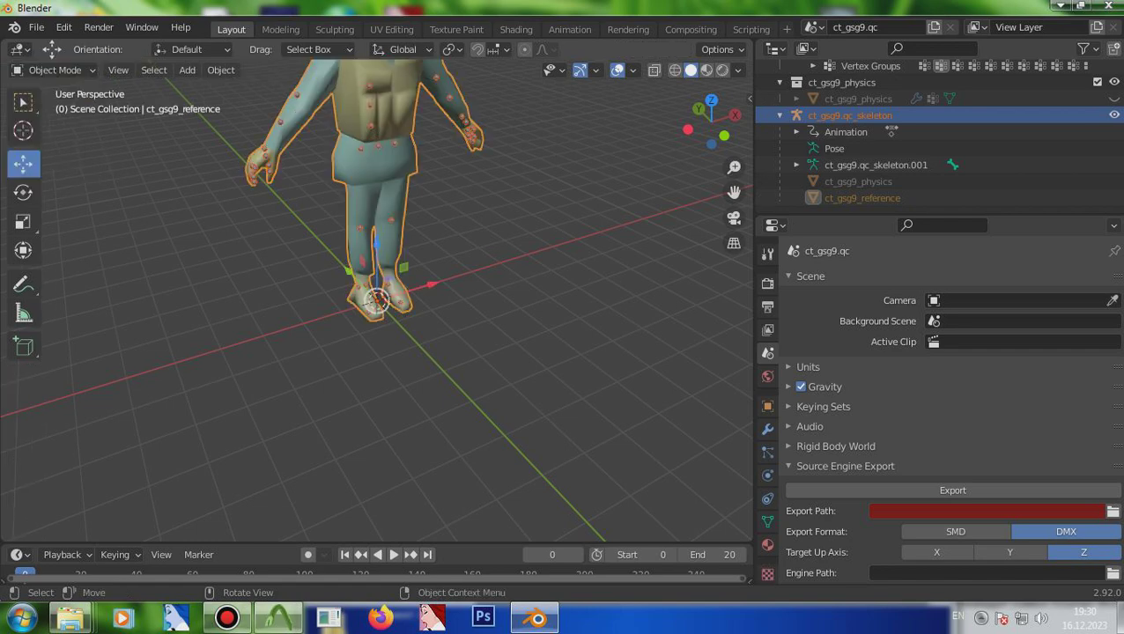
- Clear the parent of the ct_gsg9_reference mesh
right_click(387, 198)
mouse_move(353, 281)
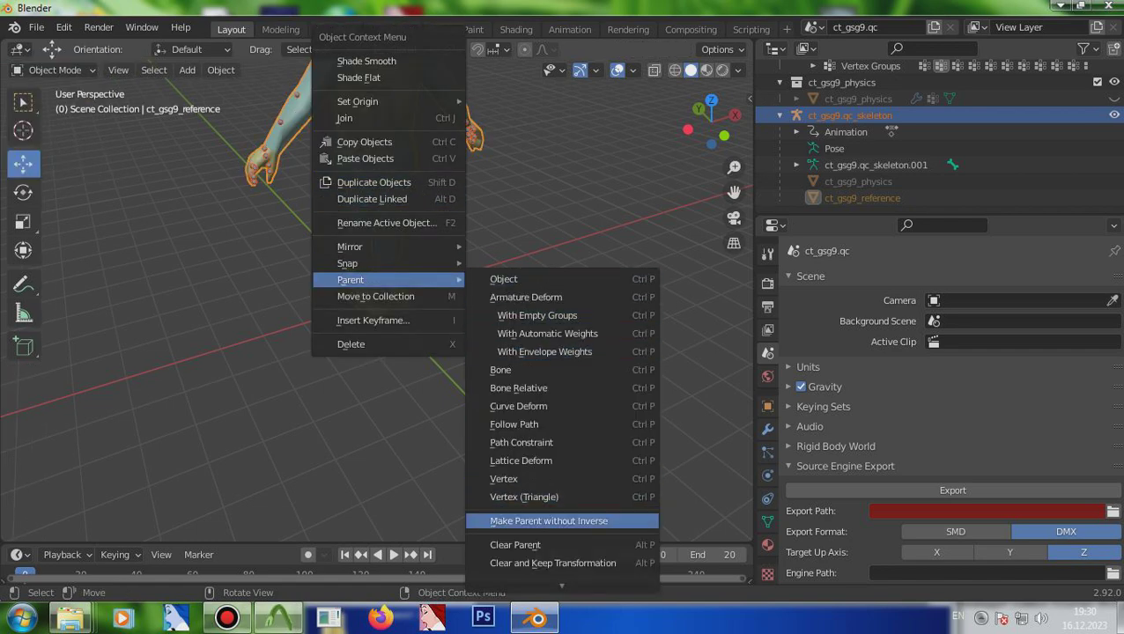
click(515, 545)
- Try an Armature Deform parent on the current selection with ct_gsg9_reference as the active object, and undo it
right_click(330, 245)
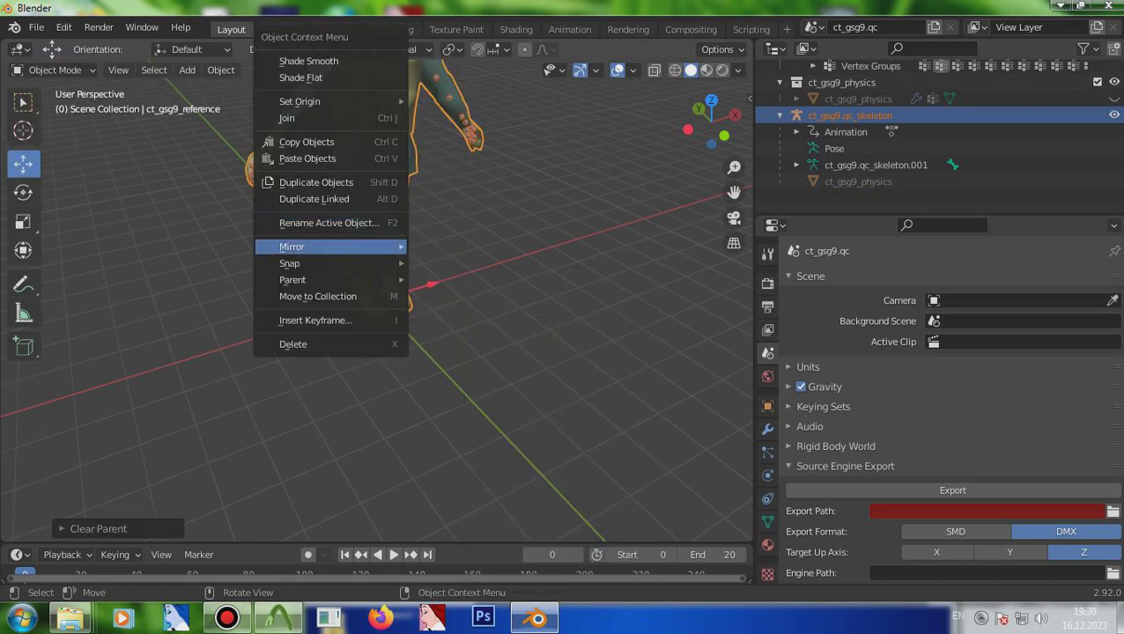
mouse_move(335, 280)
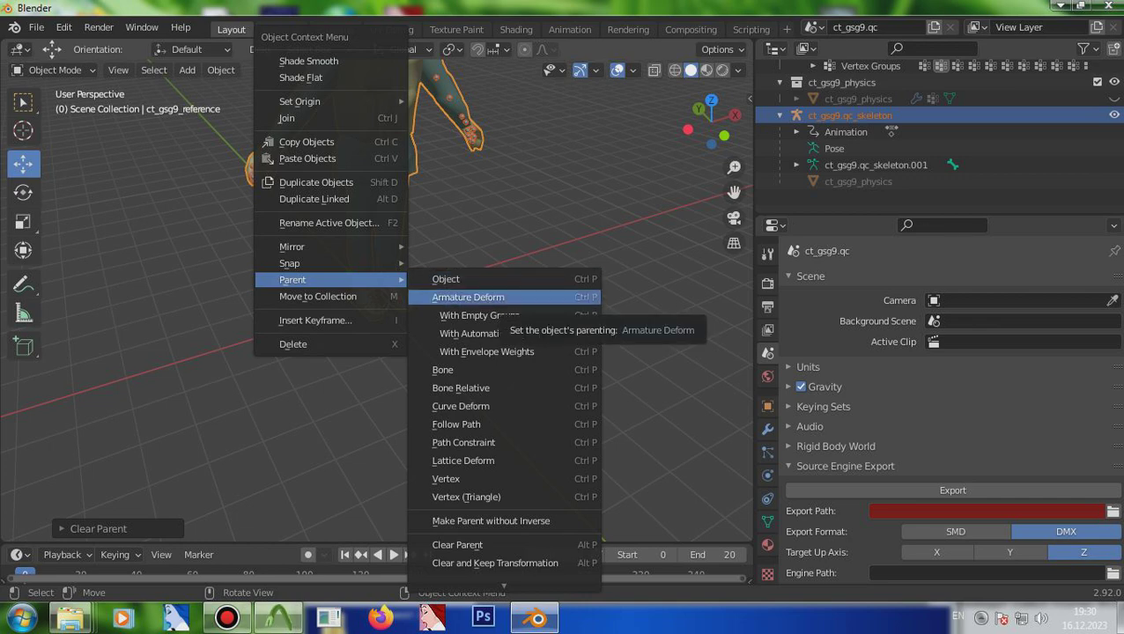
click(468, 297)
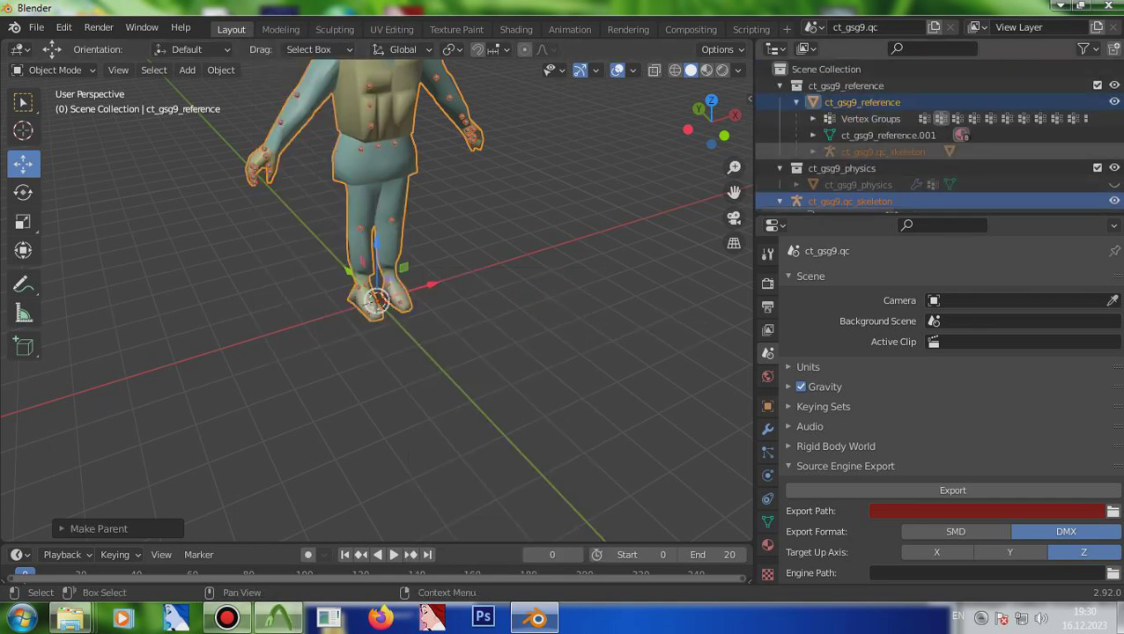
scroll(968, 177, down, 3)
scroll(934, 132, up, 3)
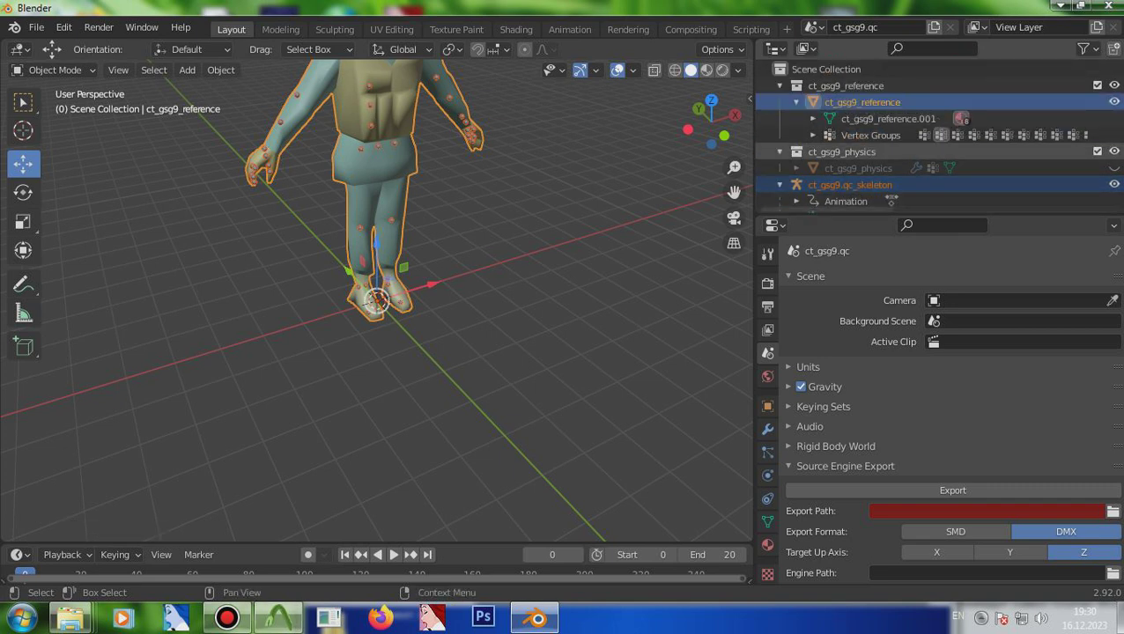
- Reselect ct_gsg9.qc_skeleton and then ct_gsg9_reference, try Armature Deform parenting again, and undo it
click(859, 101)
scroll(934, 132, down, 3)
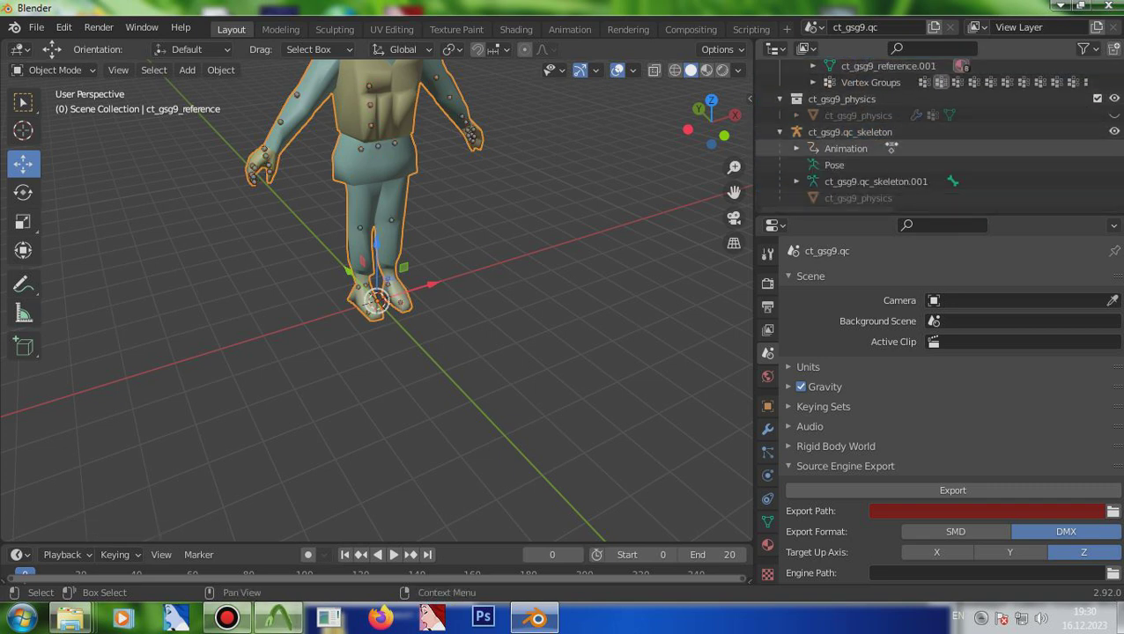
click(850, 132)
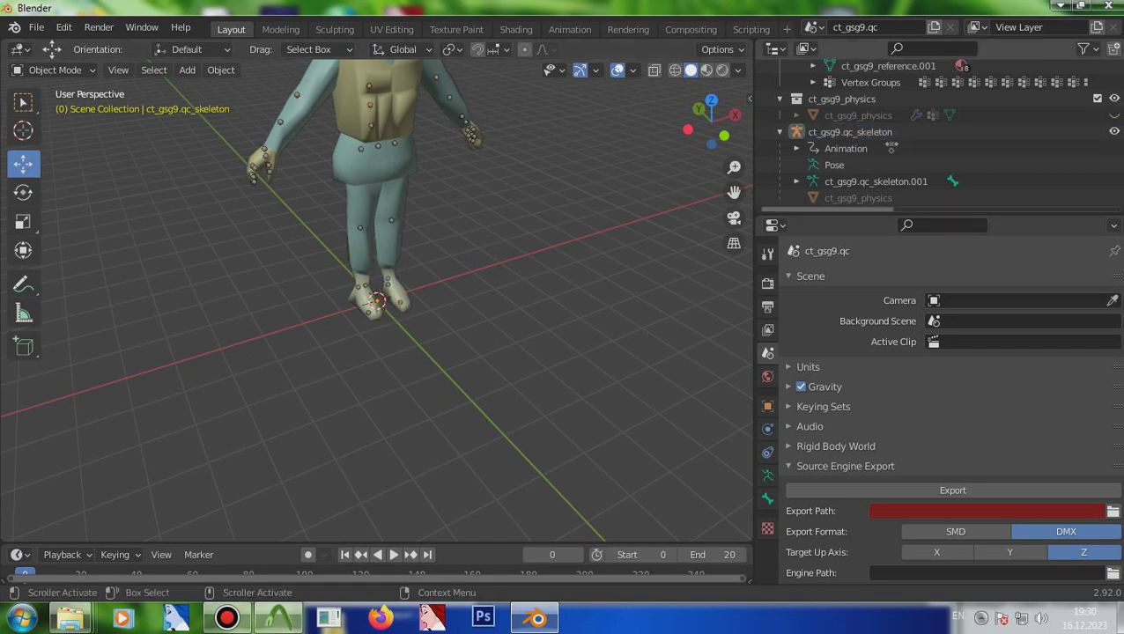
scroll(938, 136, up, 3)
ctrl+click(862, 102)
right_click(366, 183)
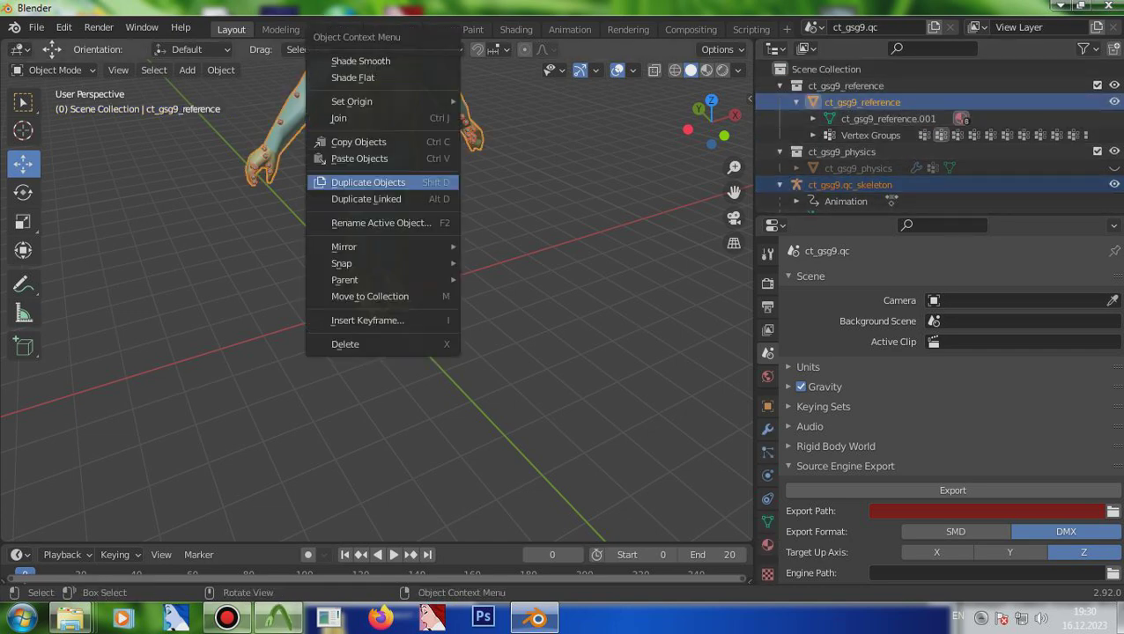
mouse_move(344, 279)
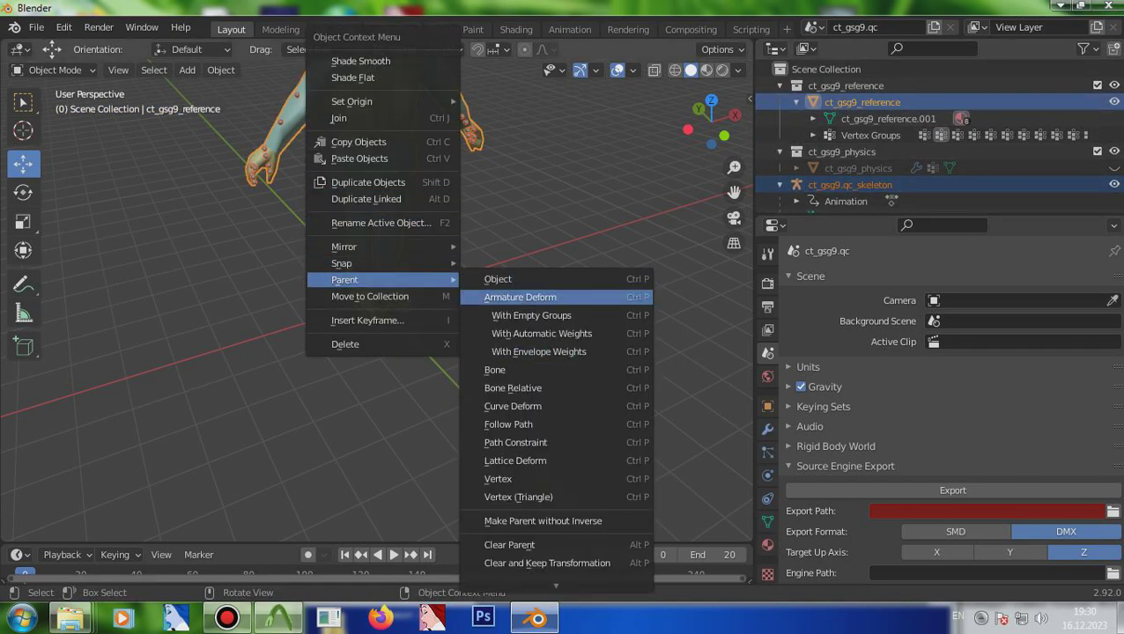
click(529, 297)
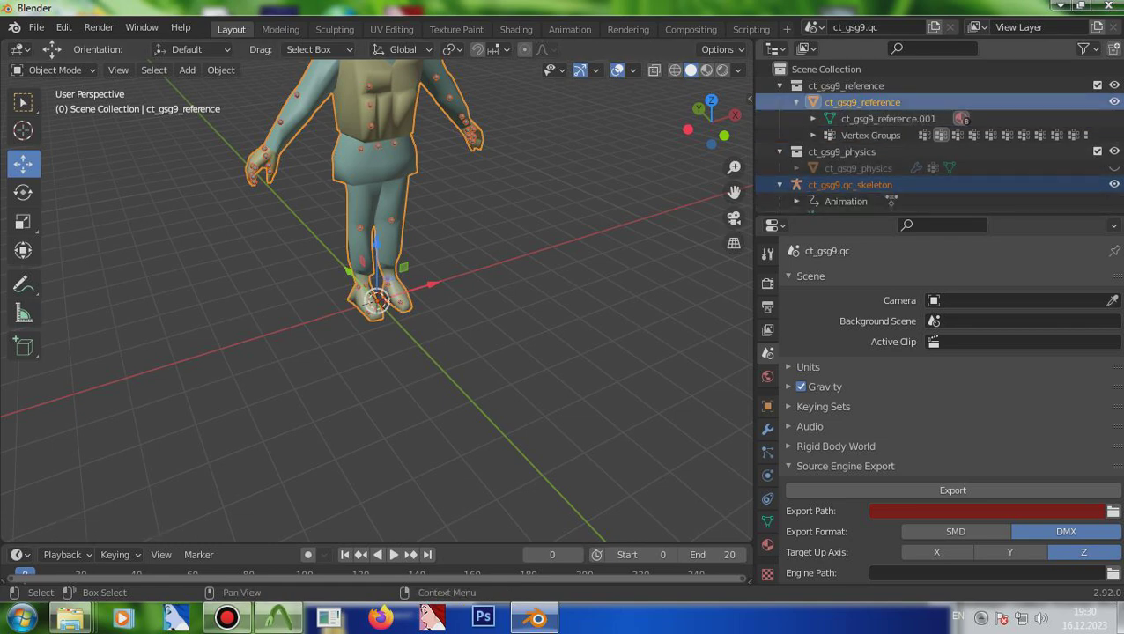
- Make ct_gsg9.qc_skeleton the active object and parent ct_gsg9_reference to it with Armature Deform
ctrl+click(850, 184)
right_click(440, 200)
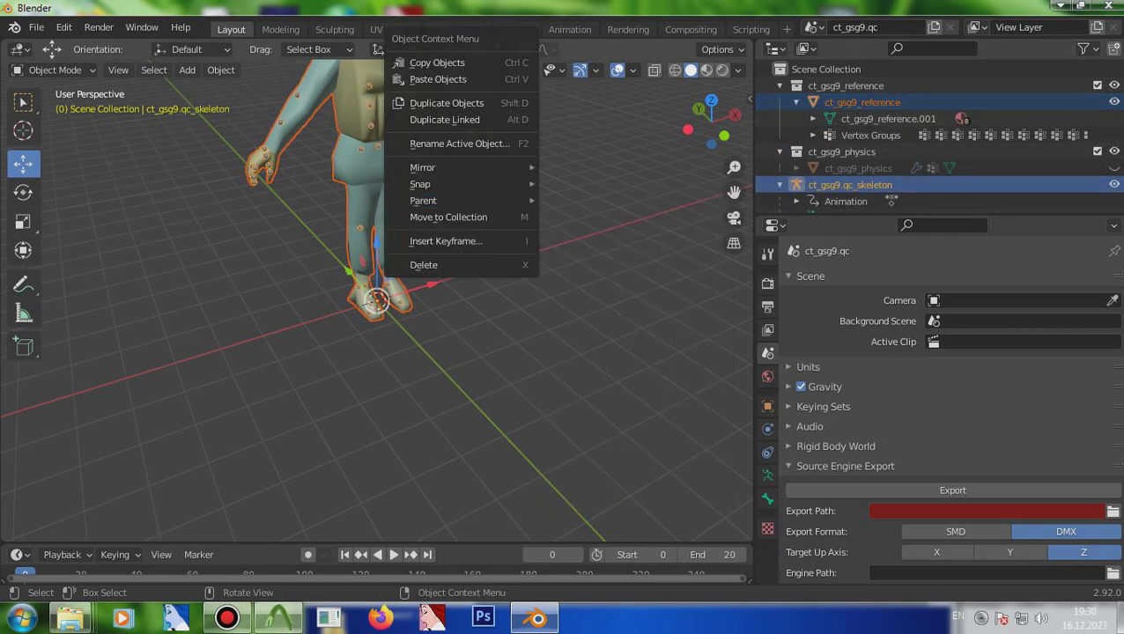
mouse_move(458, 200)
click(599, 217)
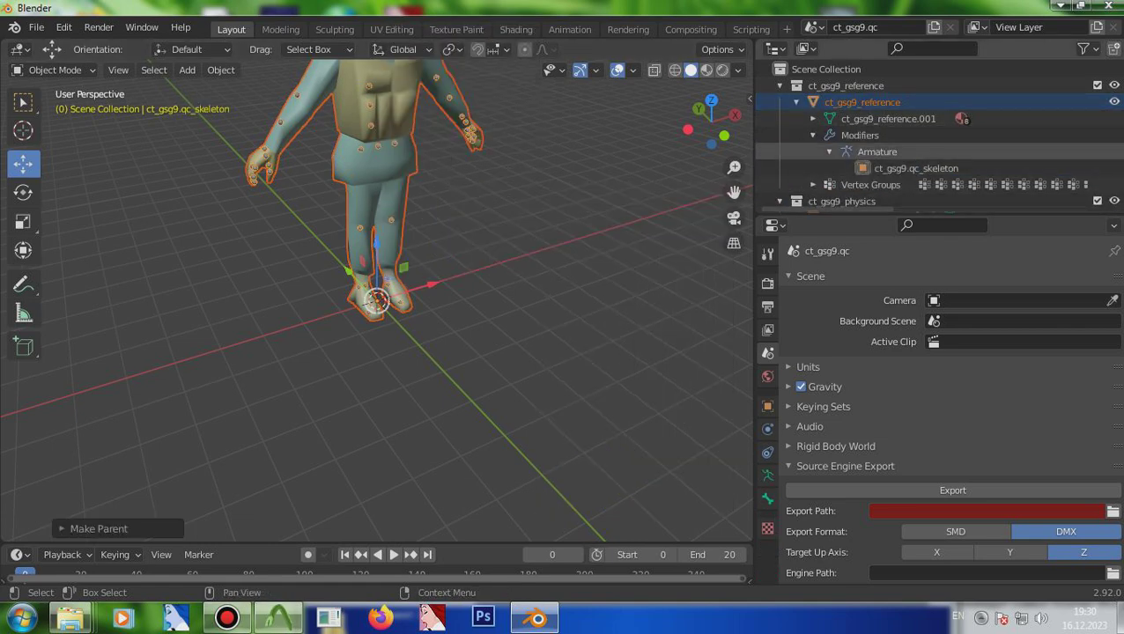
- Check the new parenting in the scene hierarchy and apply All Transforms to the mesh and skeleton
scroll(934, 141, down, 2)
scroll(933, 137, down, 3)
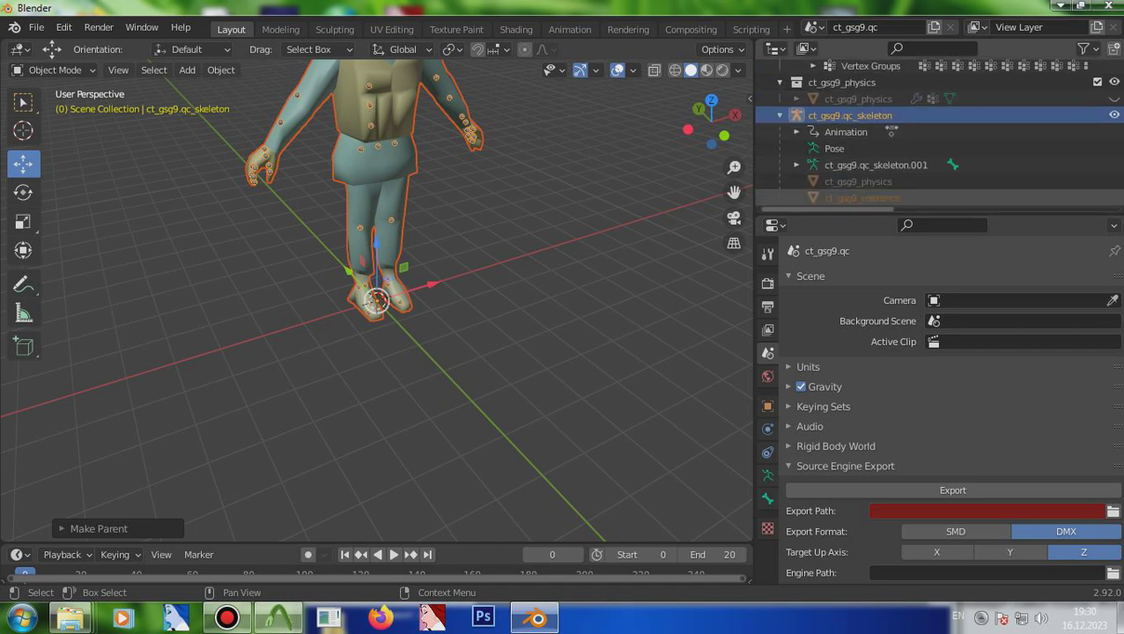
scroll(933, 132, up, 4)
key(F3)
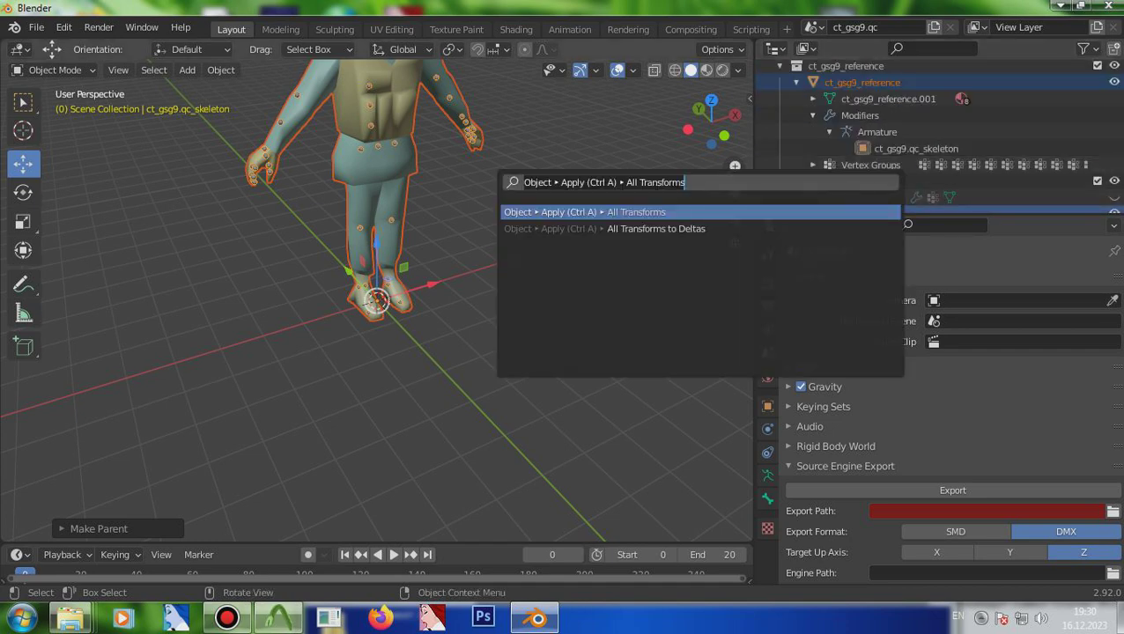
key(Return)
- Set the export format to SMD and the export path to the Documents folder, and export ct_gsg9_reference.smd
click(956, 532)
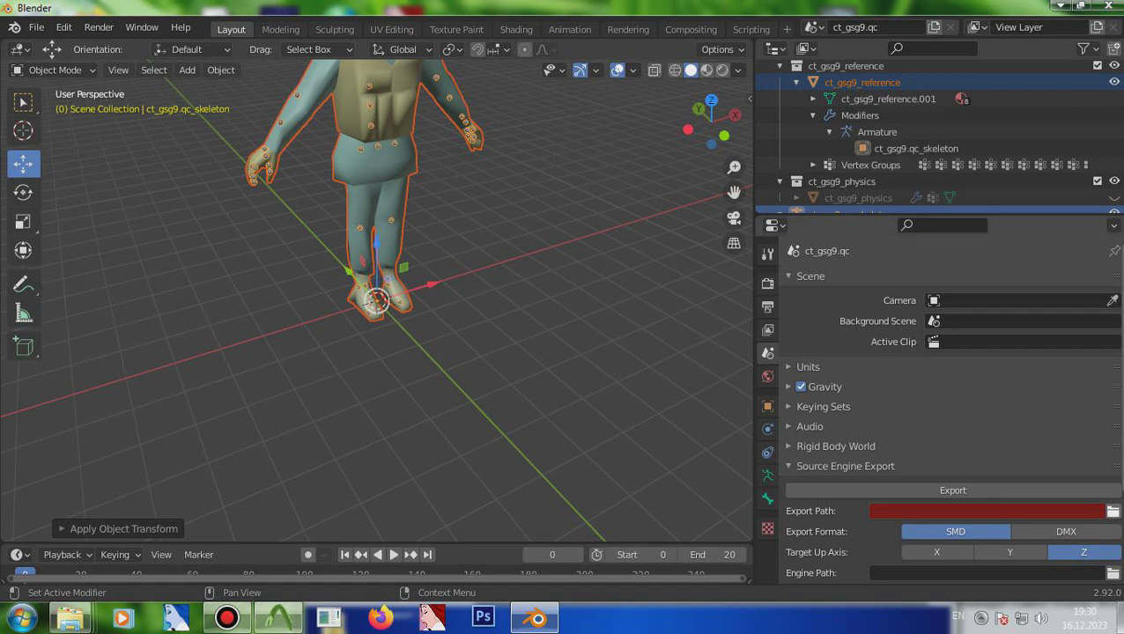
click(1113, 511)
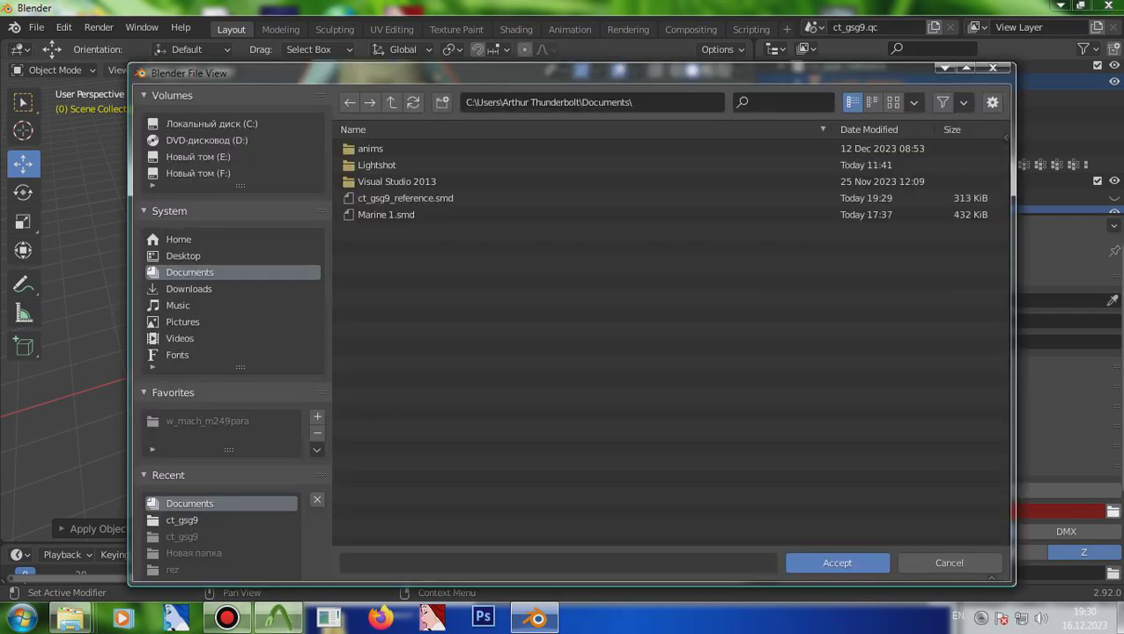
click(837, 563)
click(992, 491)
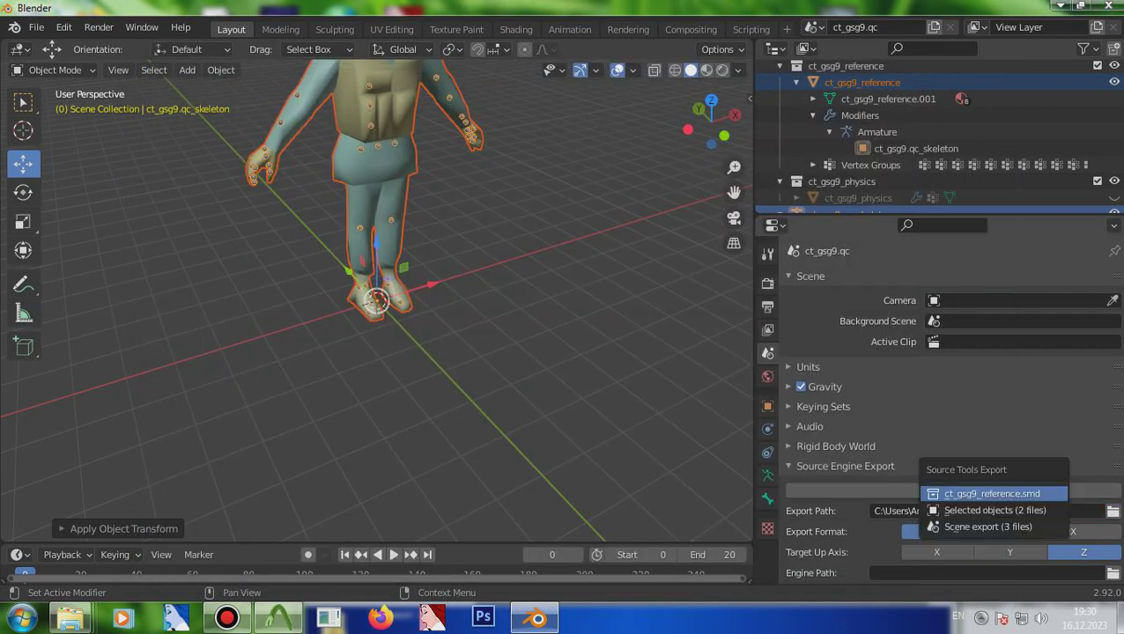
click(992, 493)
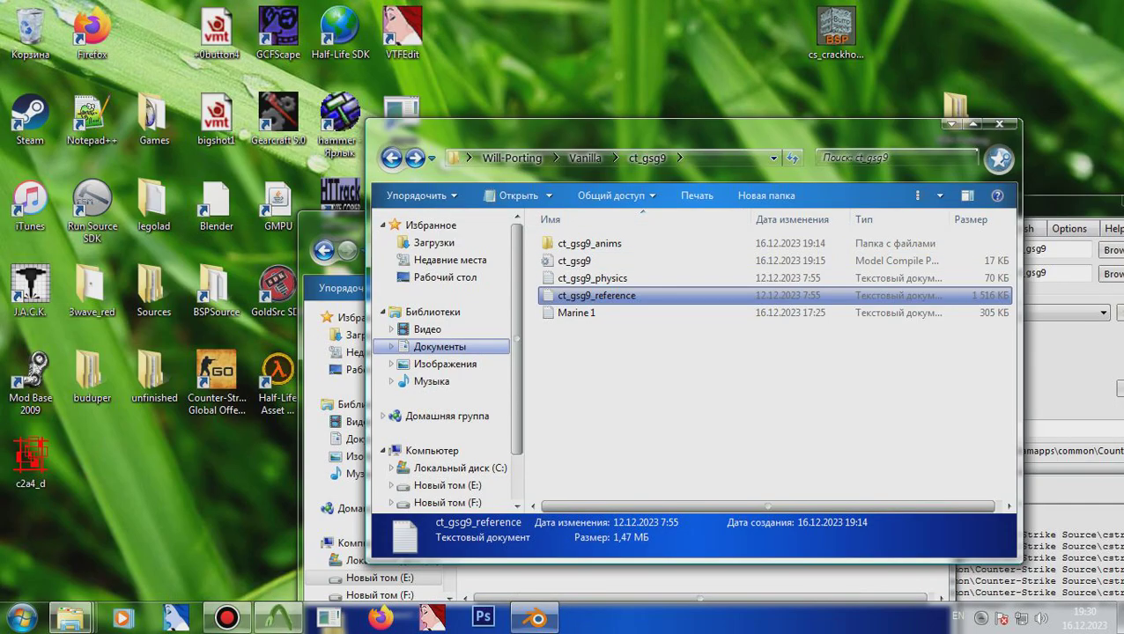
- Open the exported ct_gsg9_reference file from the Documents folder in Notepad and examine its bone list and vertex weights
click(440, 346)
click(602, 371)
double_click(602, 371)
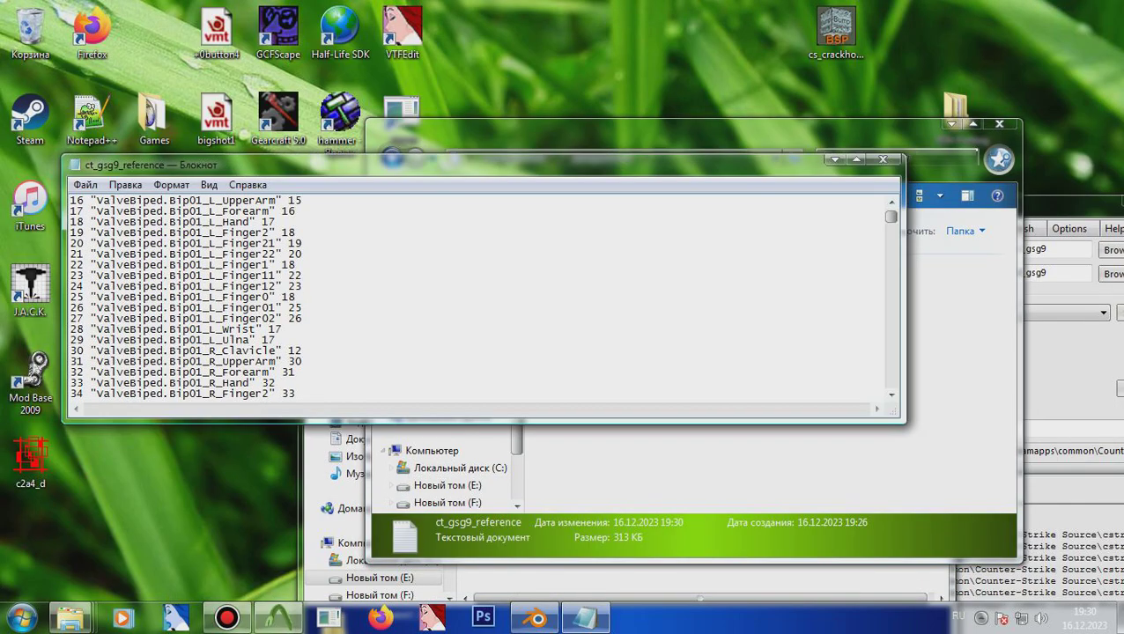
scroll(480, 300, down, 20)
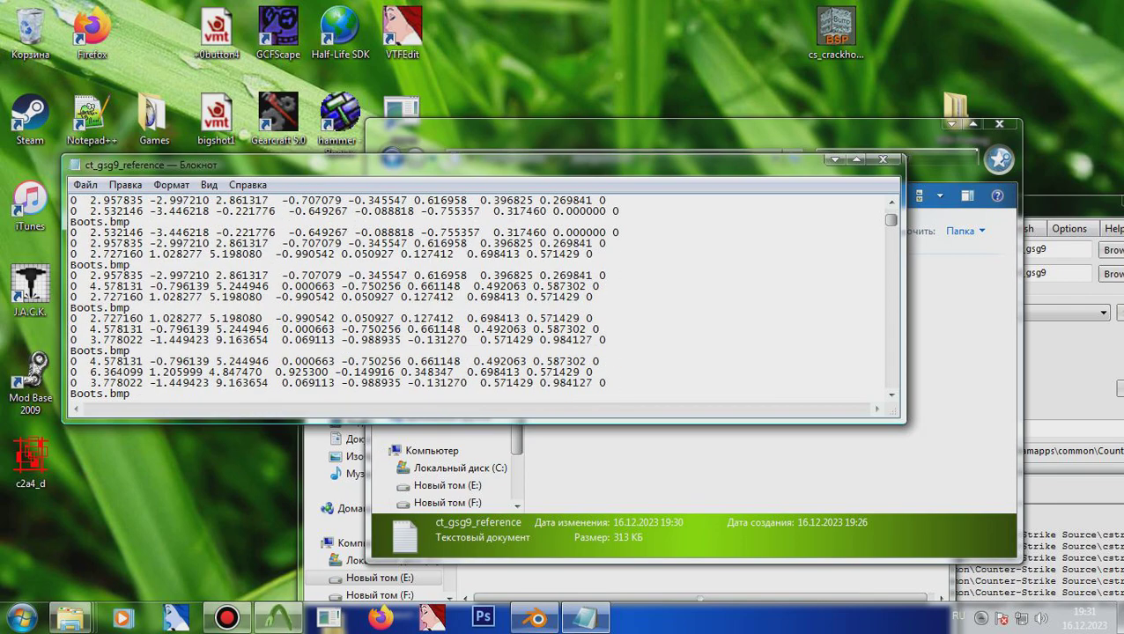
key(alt+F4)
- Switch back to Blender and clear the parent of ct_gsg9_reference
click(534, 618)
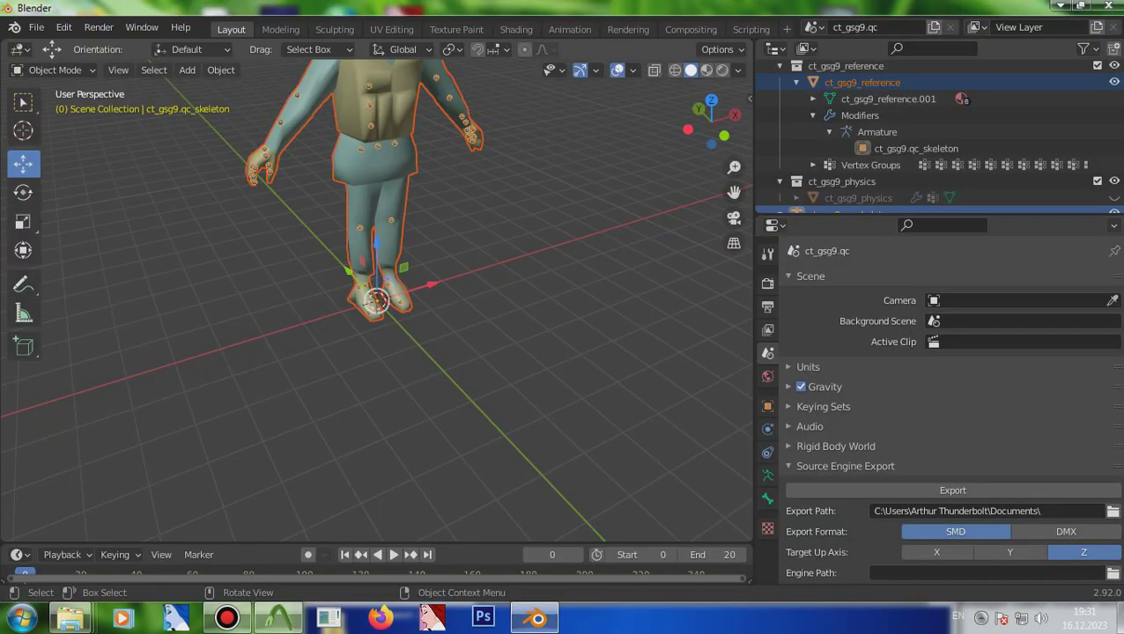
right_click(370, 237)
mouse_move(378, 237)
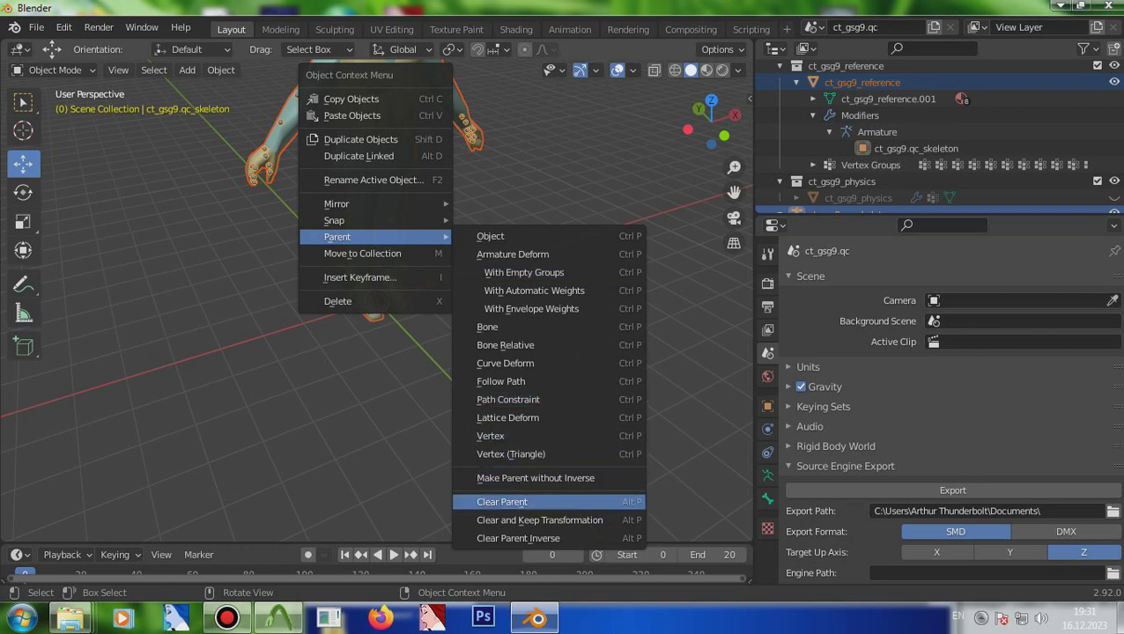
click(502, 501)
- Parent ct_gsg9_reference to ct_gsg9.qc_skeleton using Armature Deform With Automatic Weights, and check the resulting hierarchy
right_click(296, 198)
mouse_move(264, 182)
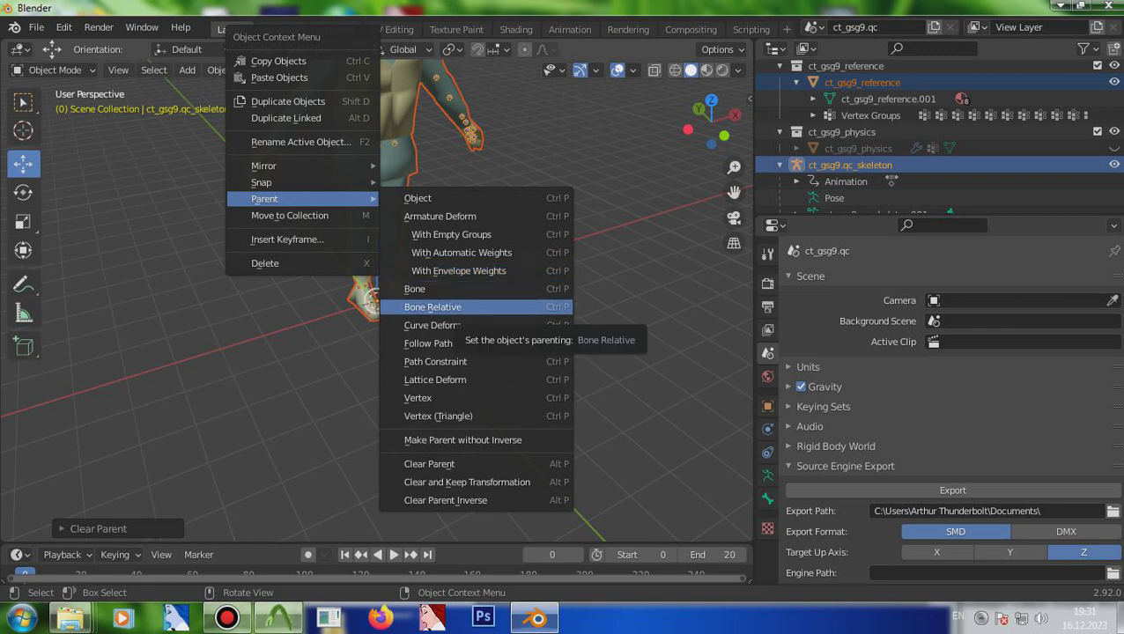
click(476, 252)
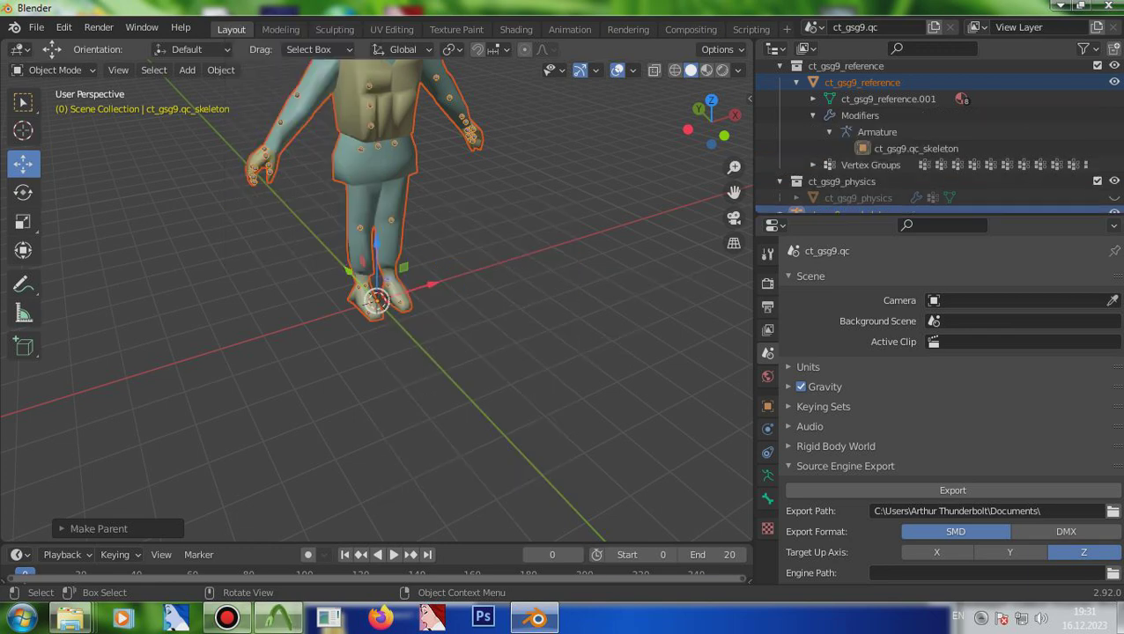
scroll(938, 137, down, 5)
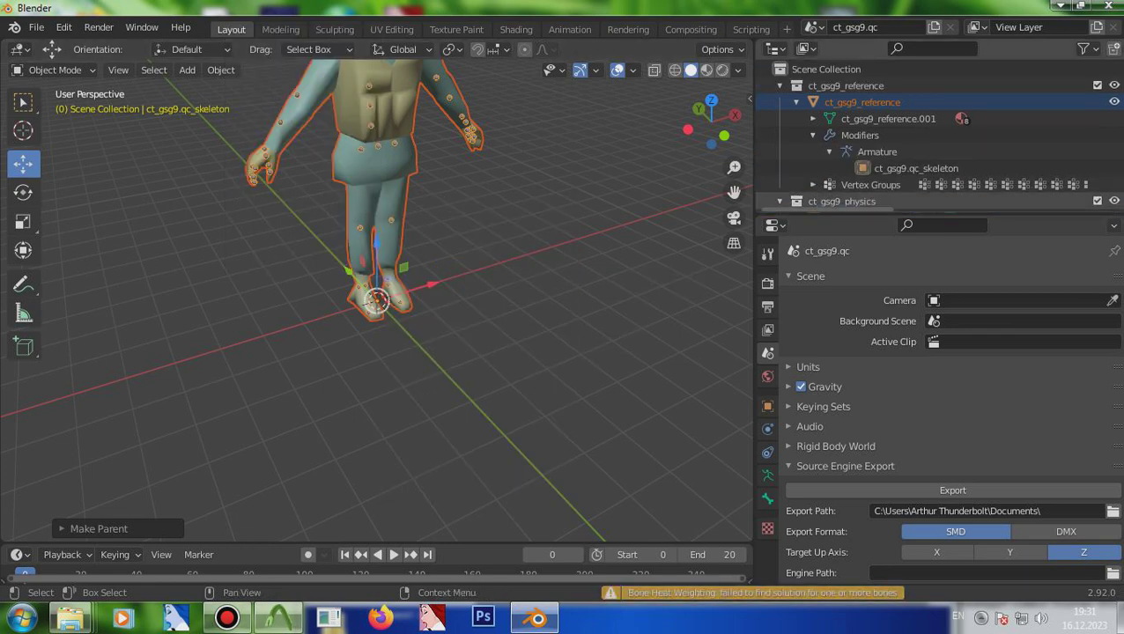
- Try parenting ct_gsg9_reference to the skeleton with the Vertex and Path Constraint types
right_click(379, 142)
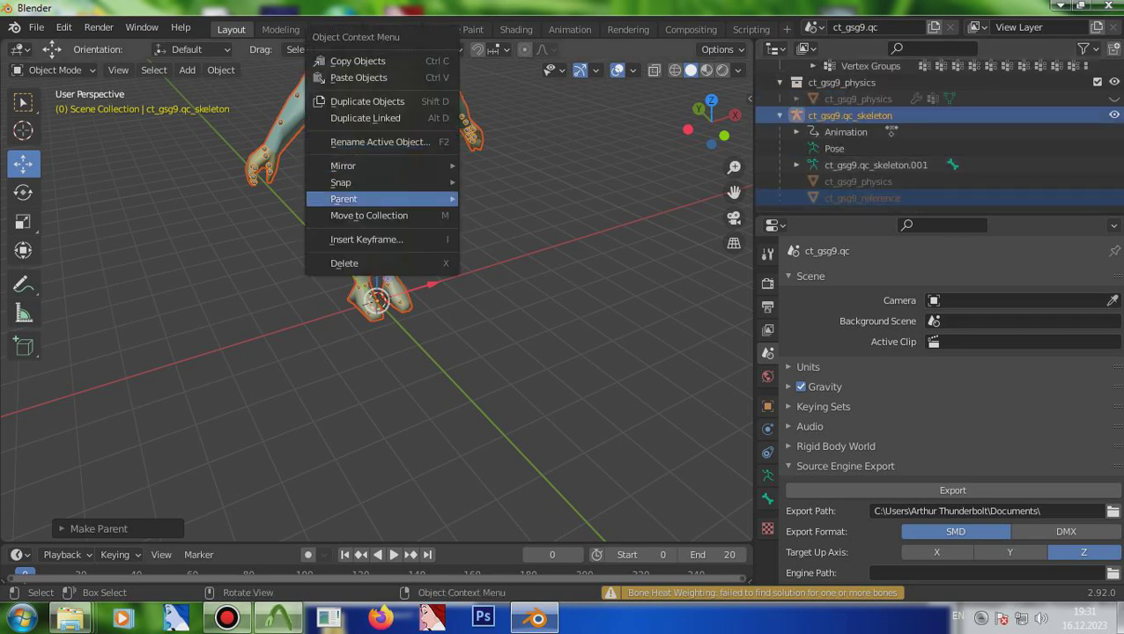
mouse_move(378, 199)
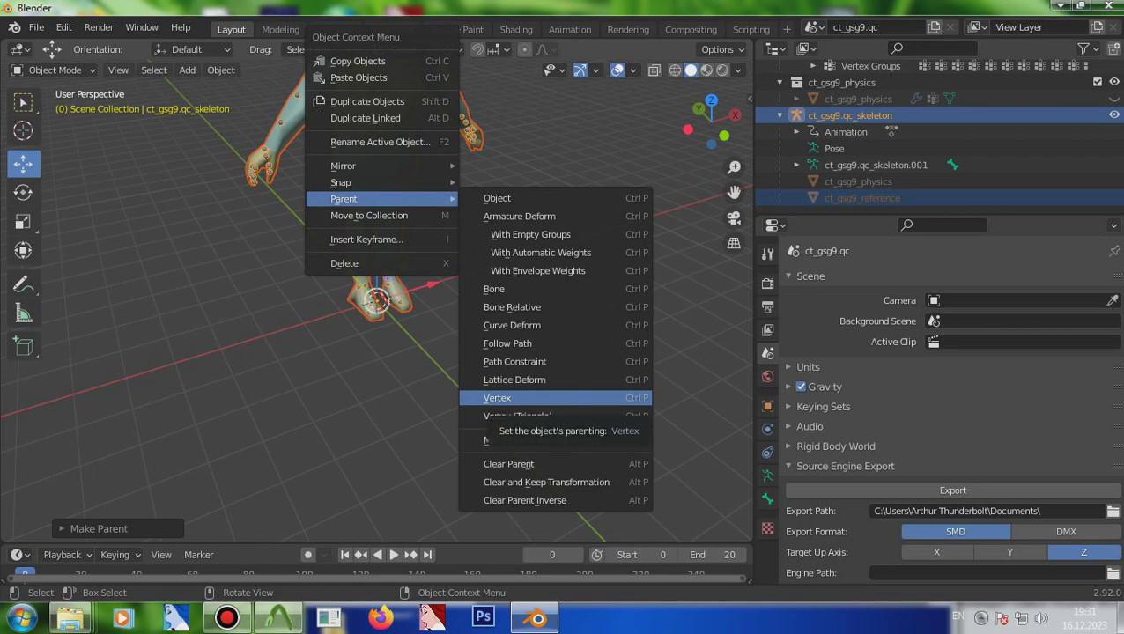
click(502, 398)
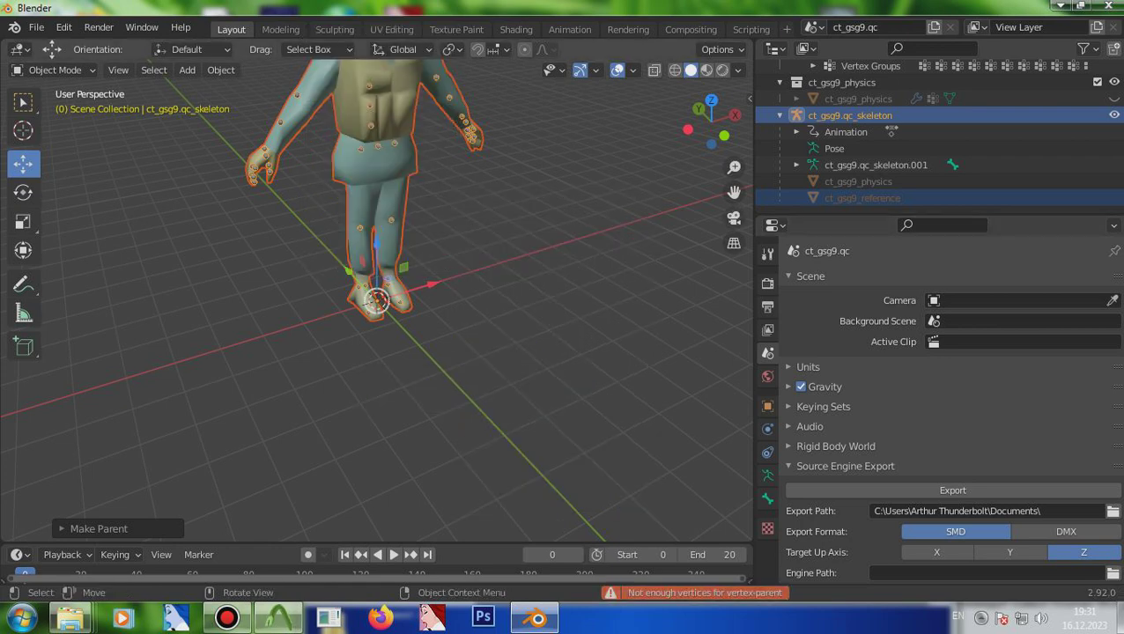
right_click(374, 207)
mouse_move(379, 199)
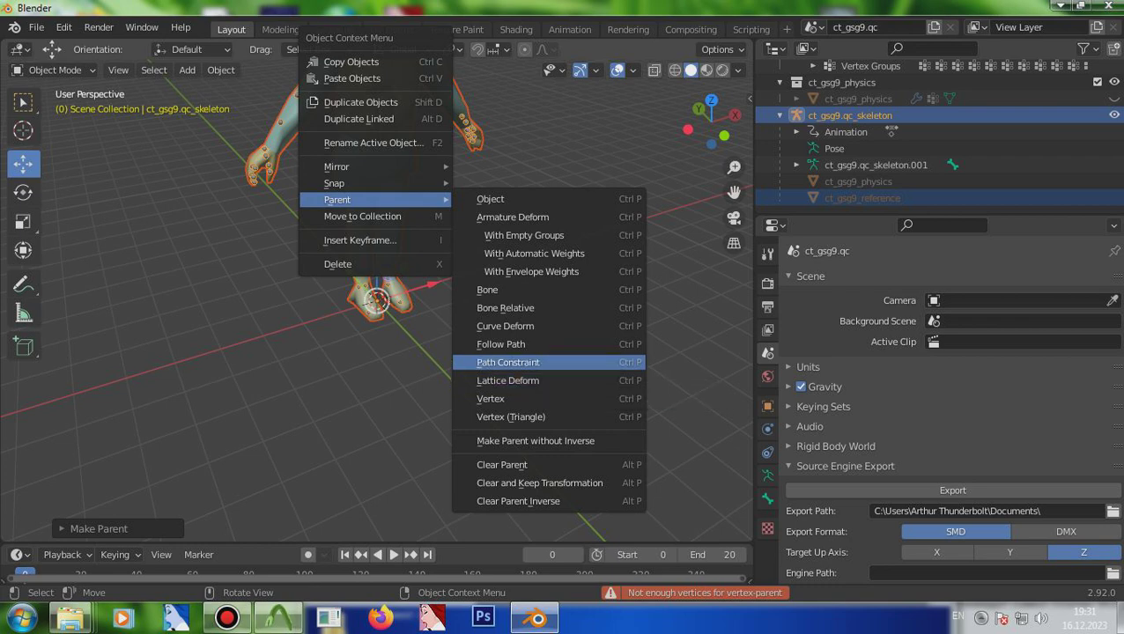
click(508, 362)
- Try parenting ct_gsg9_reference to the skeleton with the Follow Path and Bone types
right_click(357, 231)
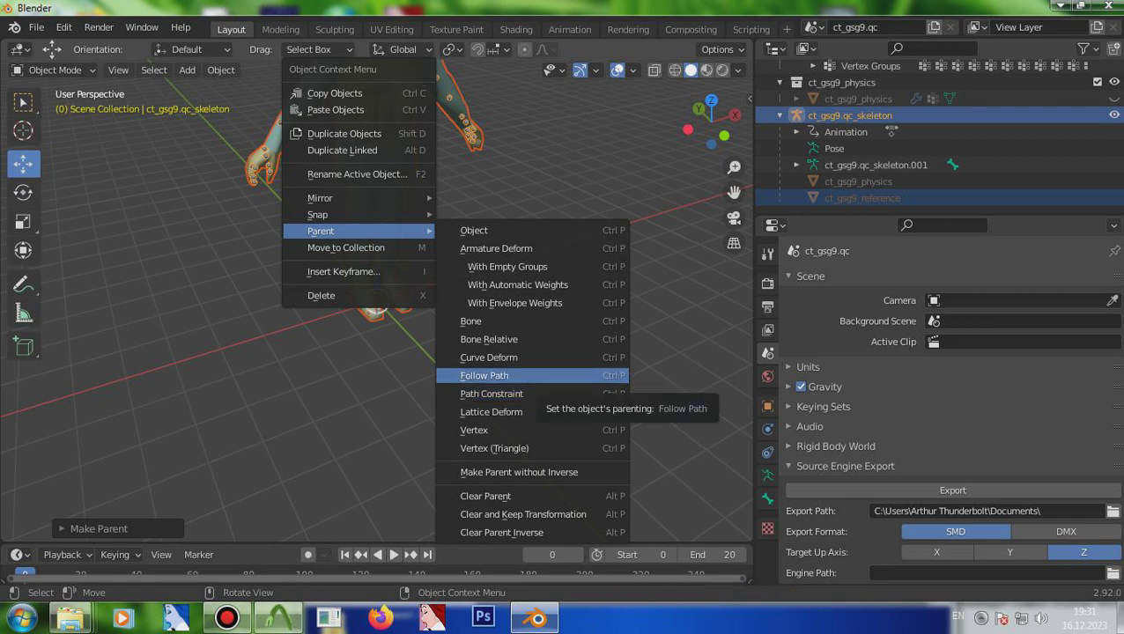
click(520, 375)
right_click(339, 228)
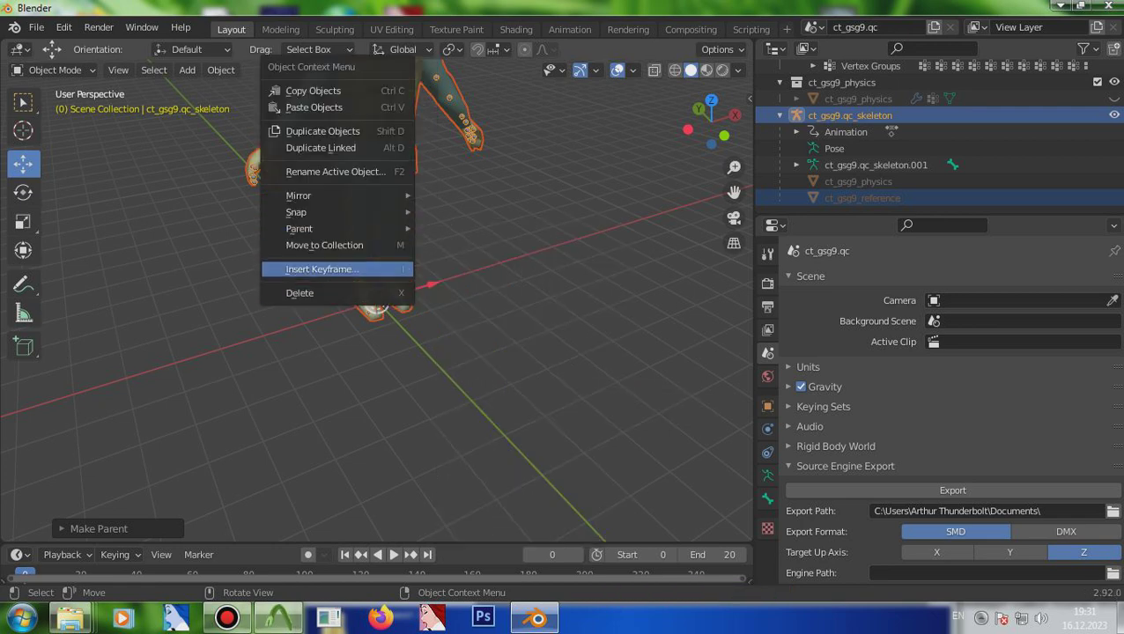
mouse_move(339, 228)
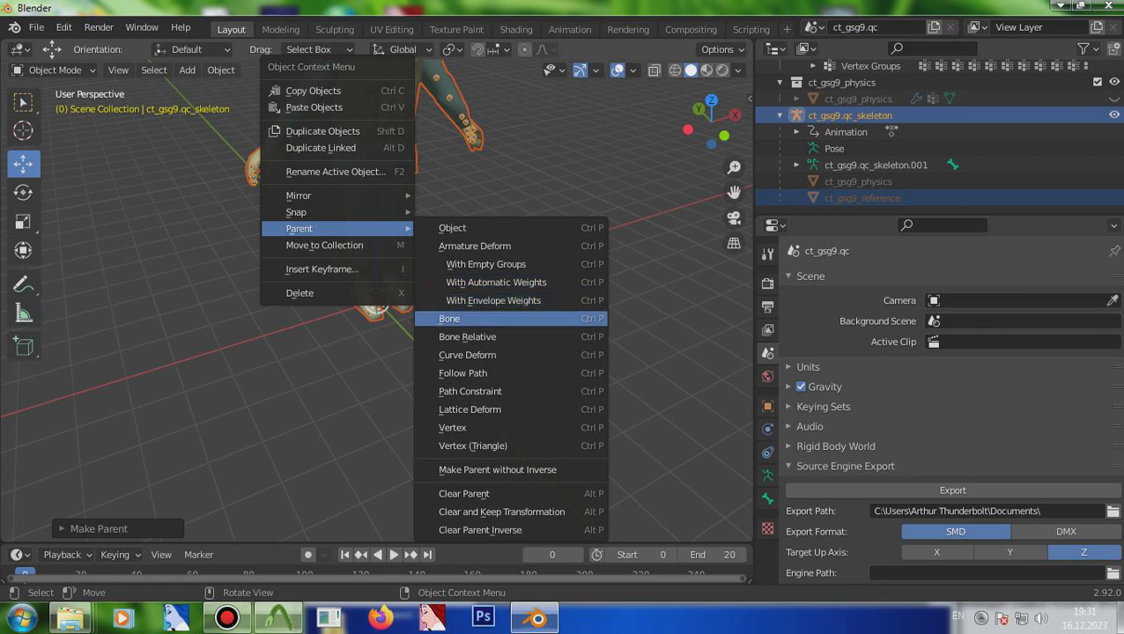
click(458, 318)
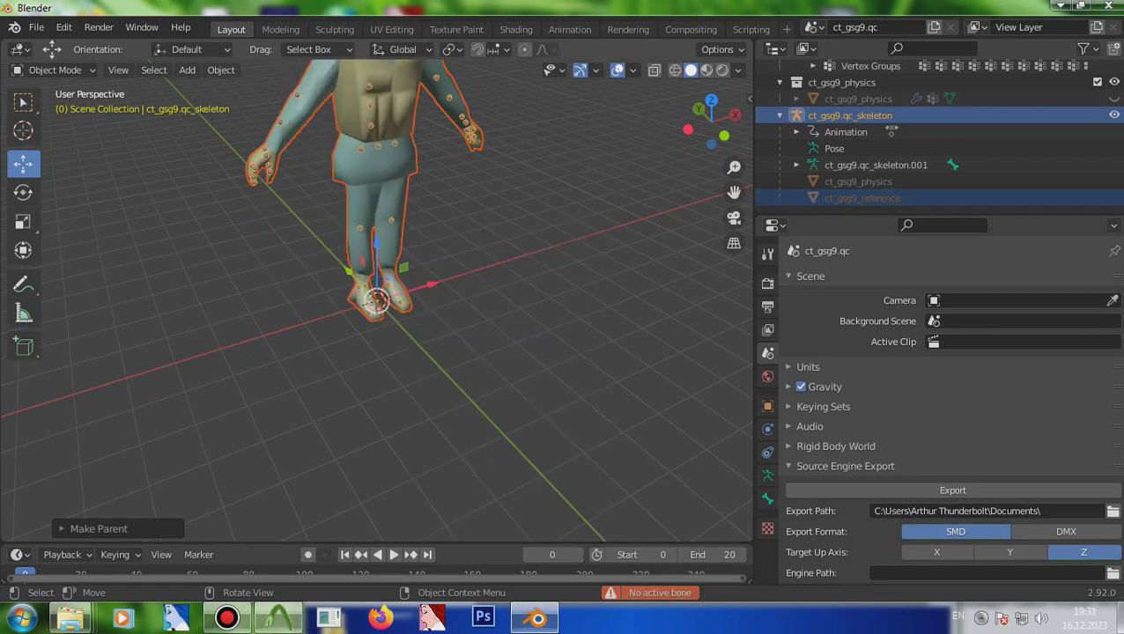
- Apply All Transforms to the mesh and skeleton and export ct_gsg9_reference.smd again
key(F3)
key(Return)
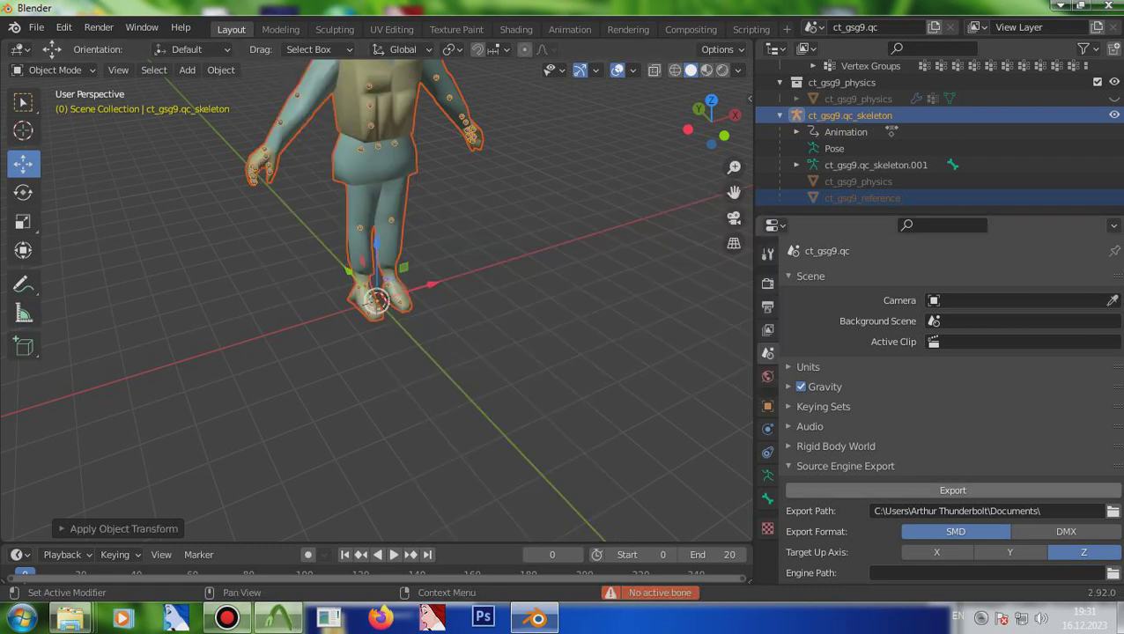
click(951, 490)
click(950, 494)
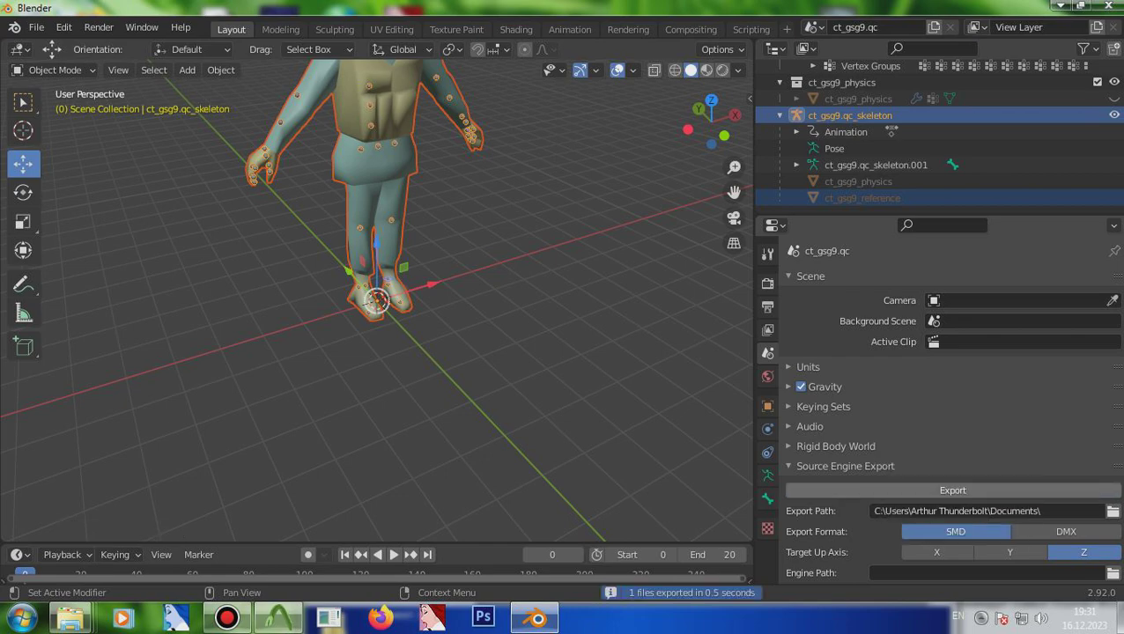
- Open the exported ct_gsg9_reference file from the Documents folder in Notepad and check the bone weights in its triangle data
click(1064, 5)
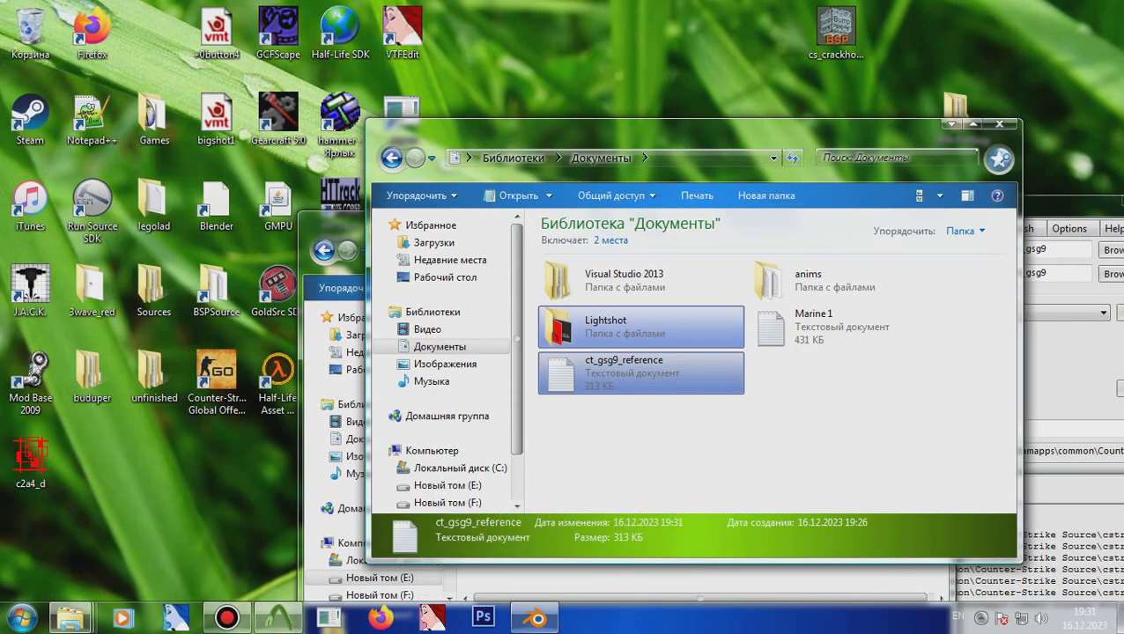
key(Return)
scroll(480, 300, down, 20)
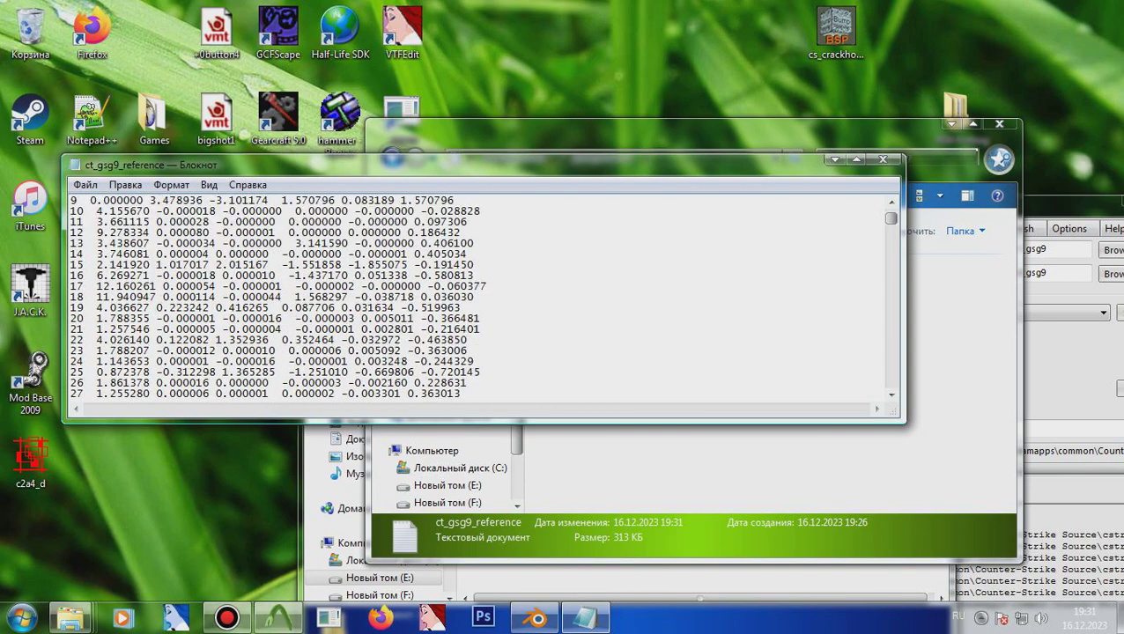
scroll(480, 300, down, 15)
scroll(480, 300, up, 5)
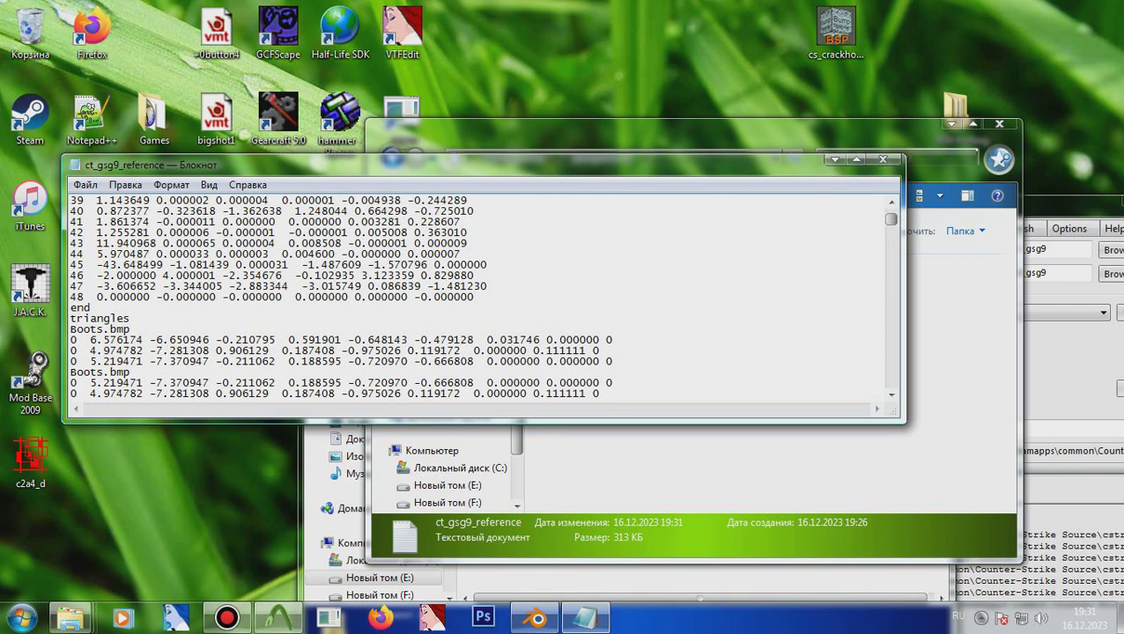
scroll(480, 299, down, 15)
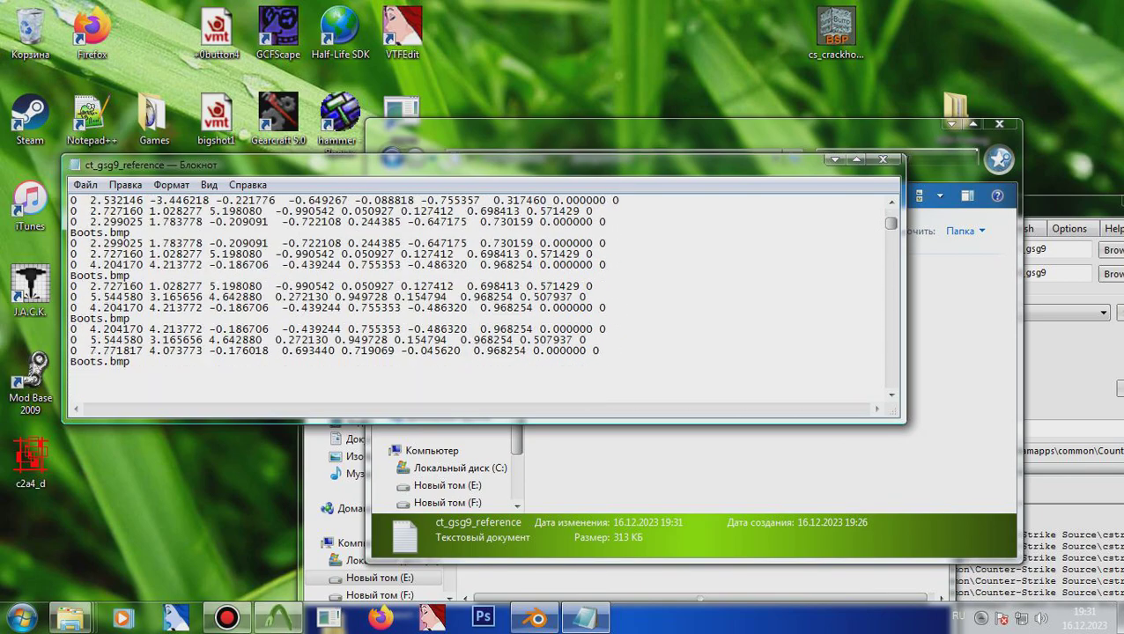
scroll(481, 299, down, 10)
click(882, 159)
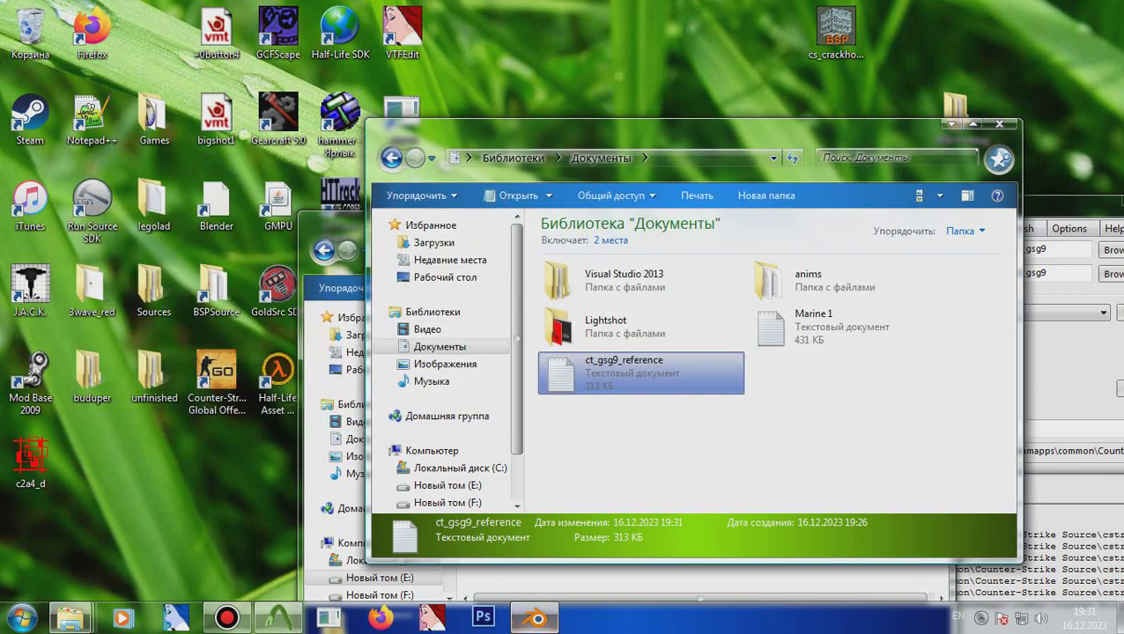
- Return to Blender and inspect the Armature modifier and vertex groups of ct_gsg9_reference
click(536, 618)
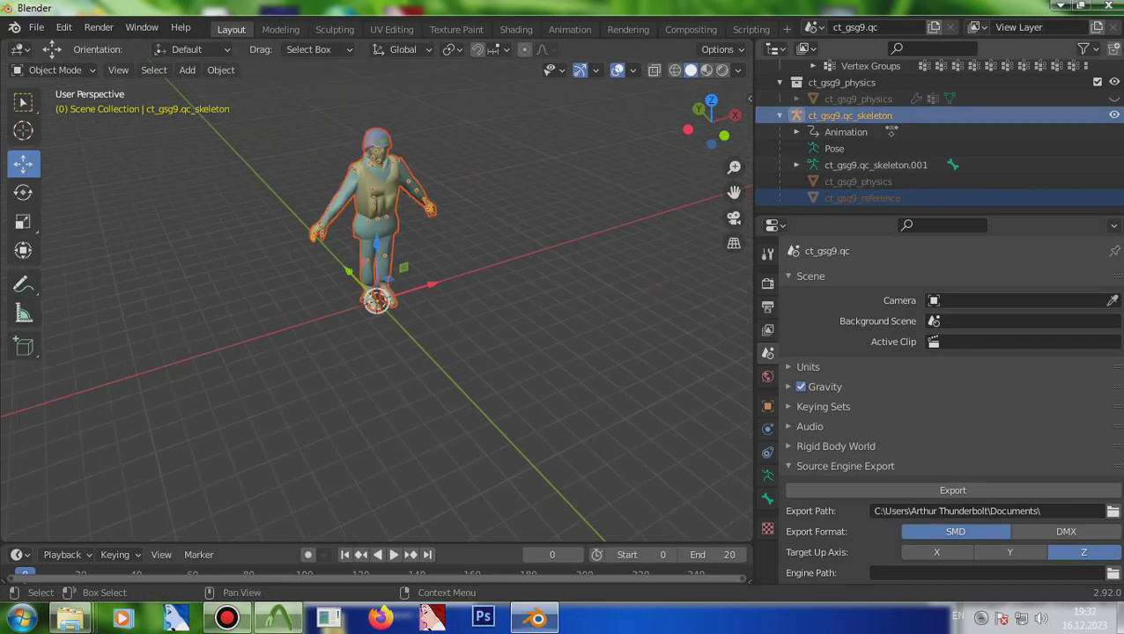
scroll(938, 132, up, 5)
click(863, 102)
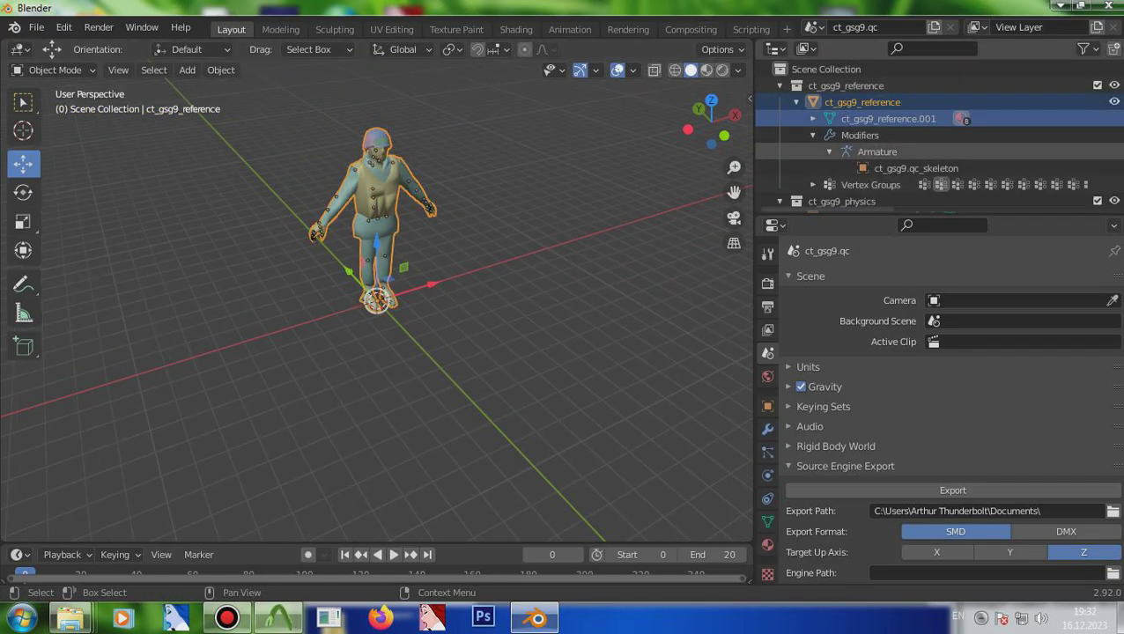
click(829, 152)
click(813, 135)
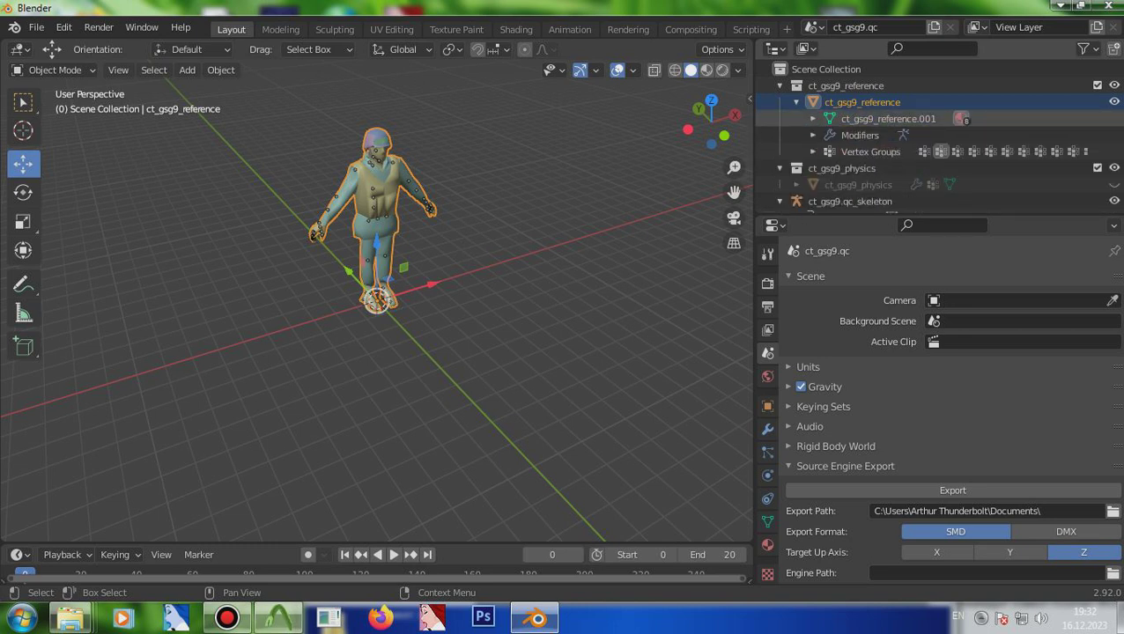
click(888, 118)
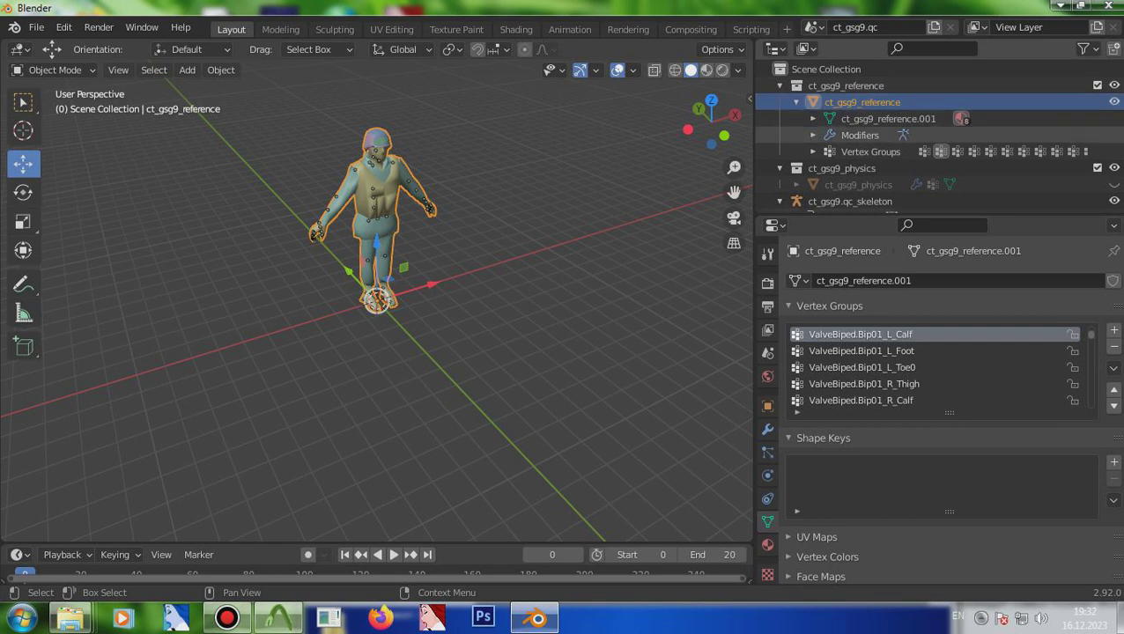
scroll(880, 165, down, 4)
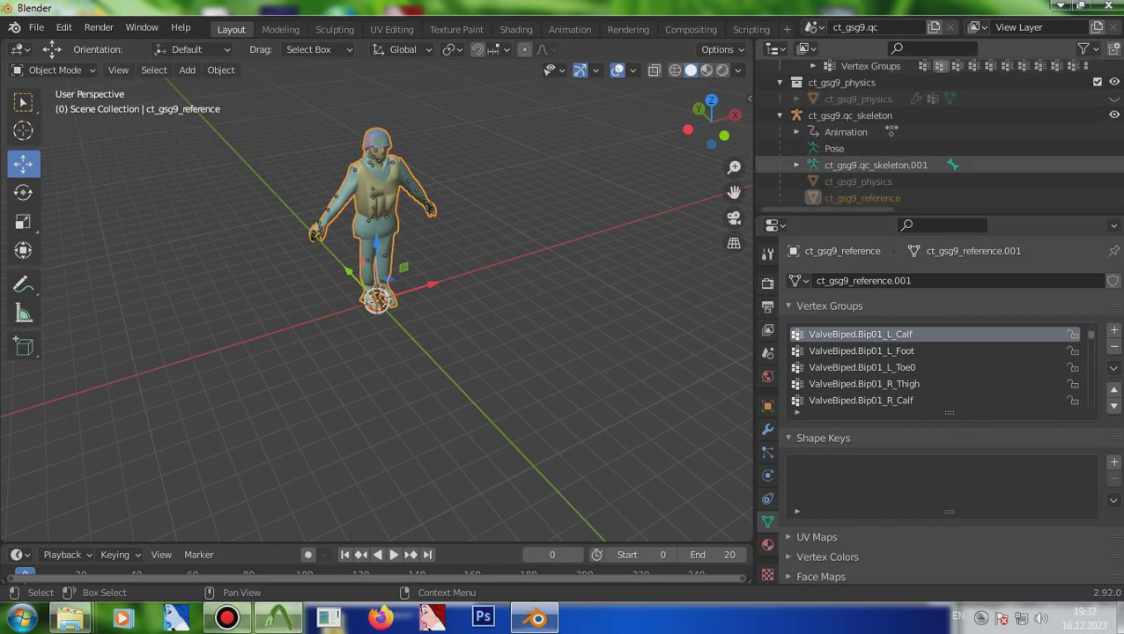
- Try deleting the ct_gsg9_reference entry under ct_gsg9.qc_skeleton, and undo the deletion
click(876, 164)
click(862, 198)
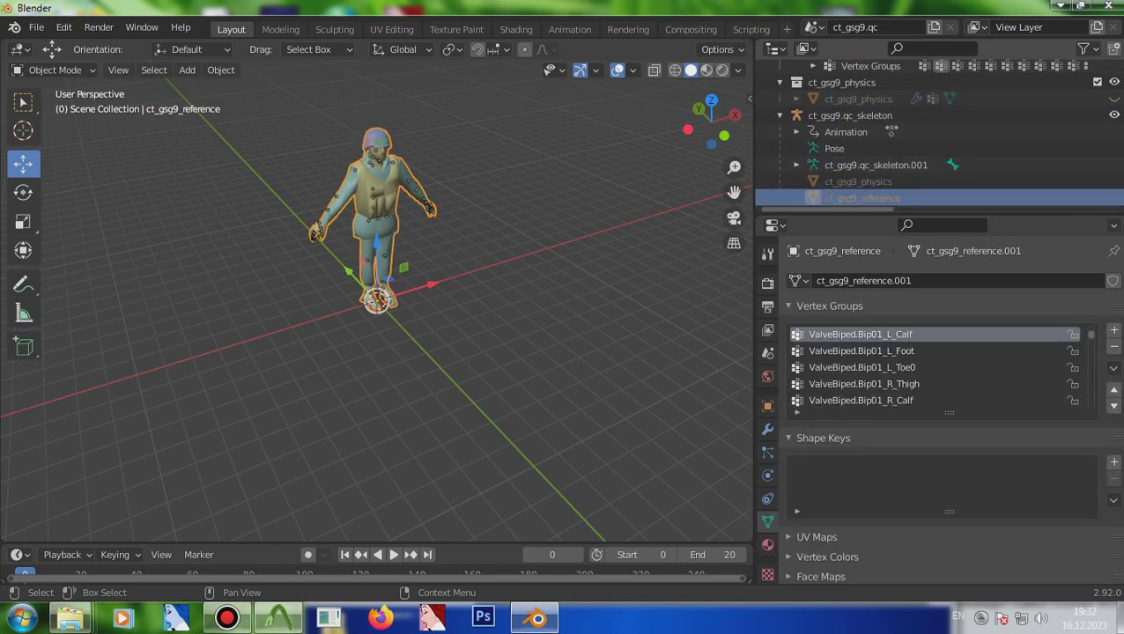
key(Delete)
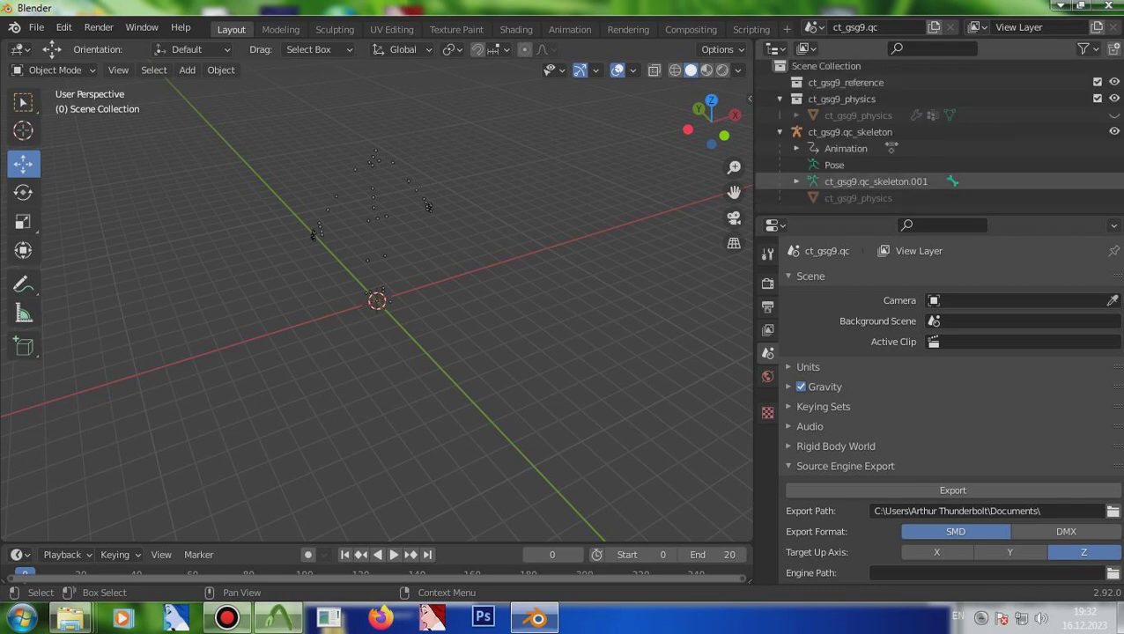
key(ctrl+z)
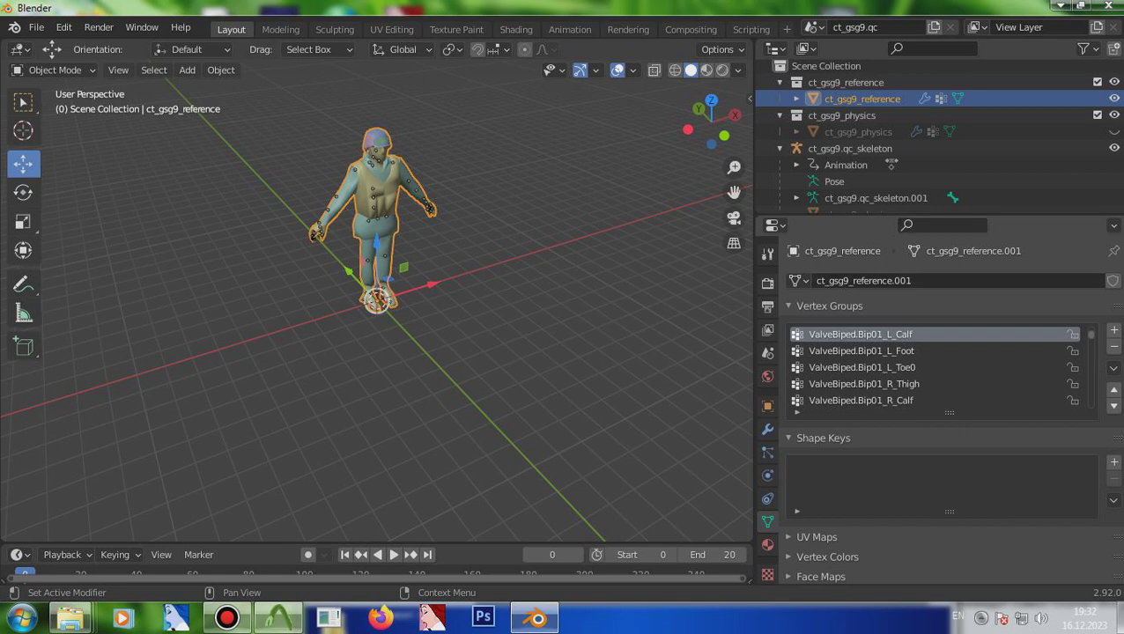
click(850, 148)
scroll(850, 148, down, 2)
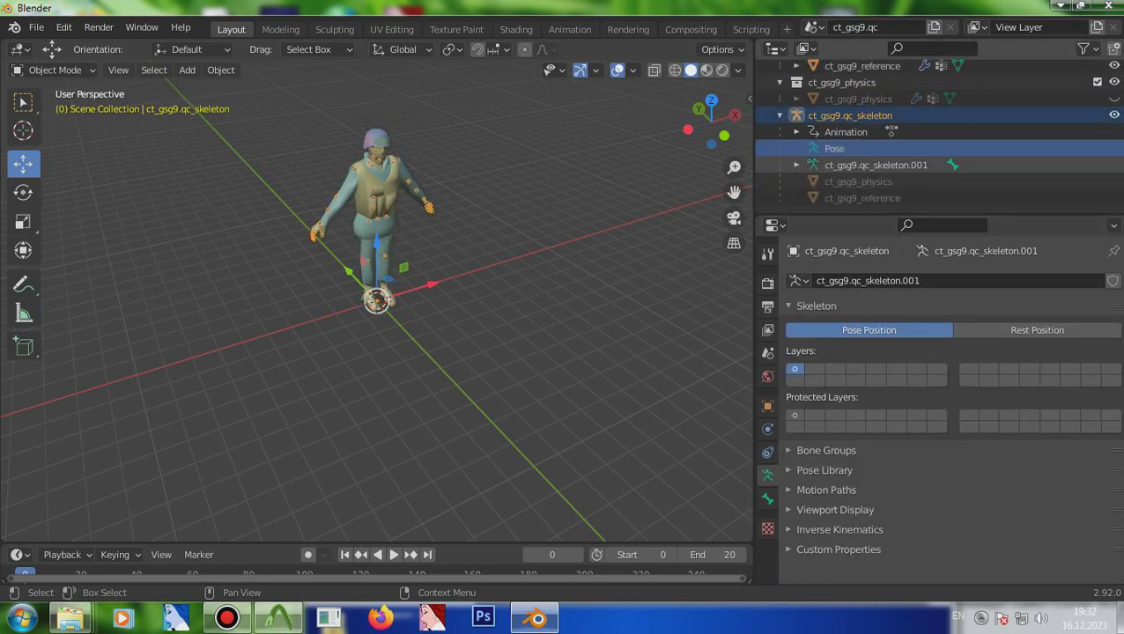
click(861, 198)
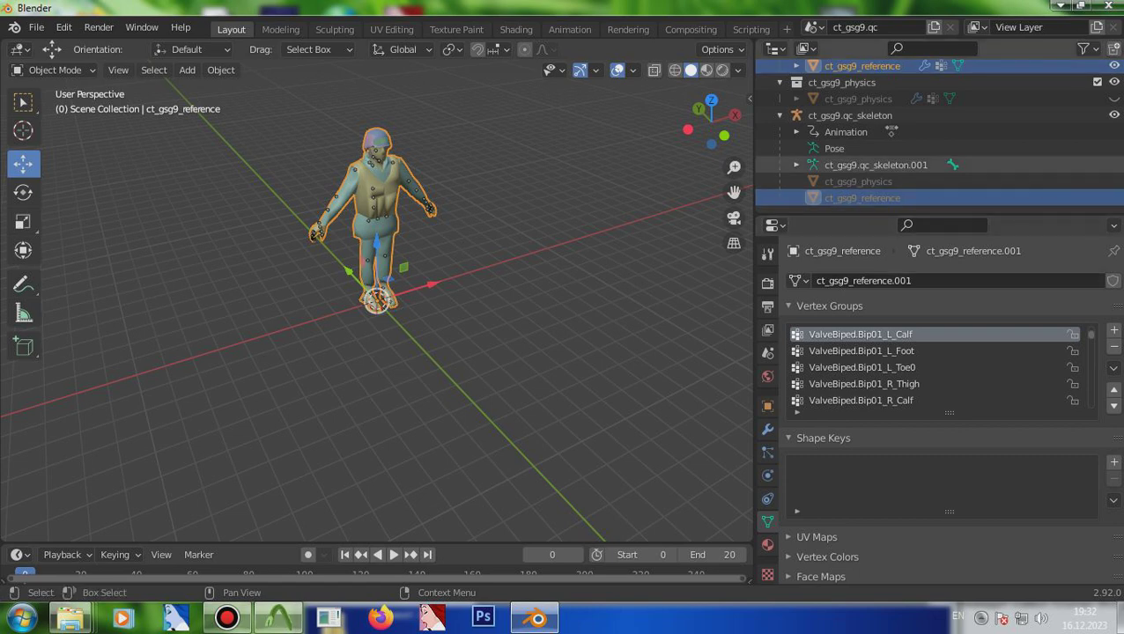
right_click(828, 131)
key(Escape)
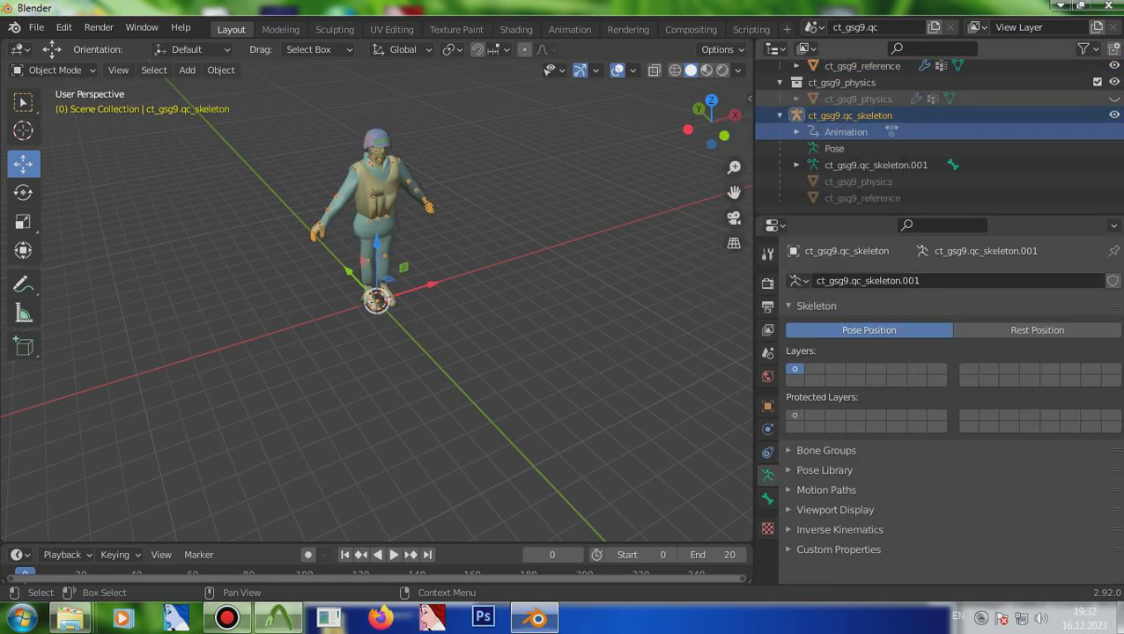
key(F3)
key(Escape)
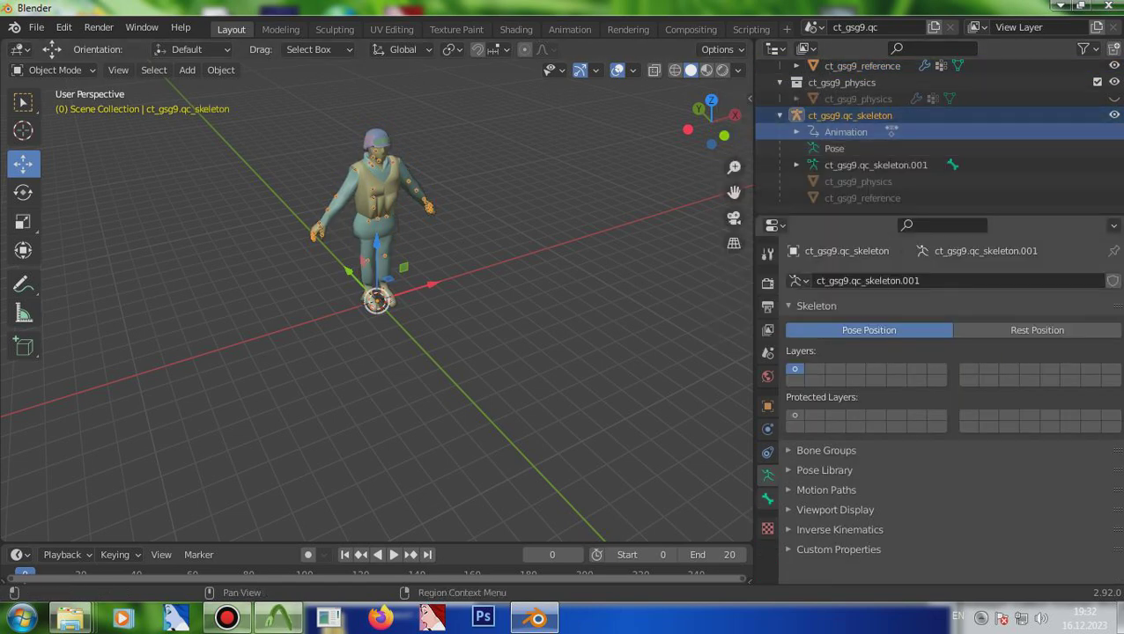
- Examine the object transform and parent relations of ct_gsg9.qc_skeleton
click(767, 452)
click(768, 475)
click(768, 405)
key(ctrl+Tab)
key(ctrl+shift+Tab)
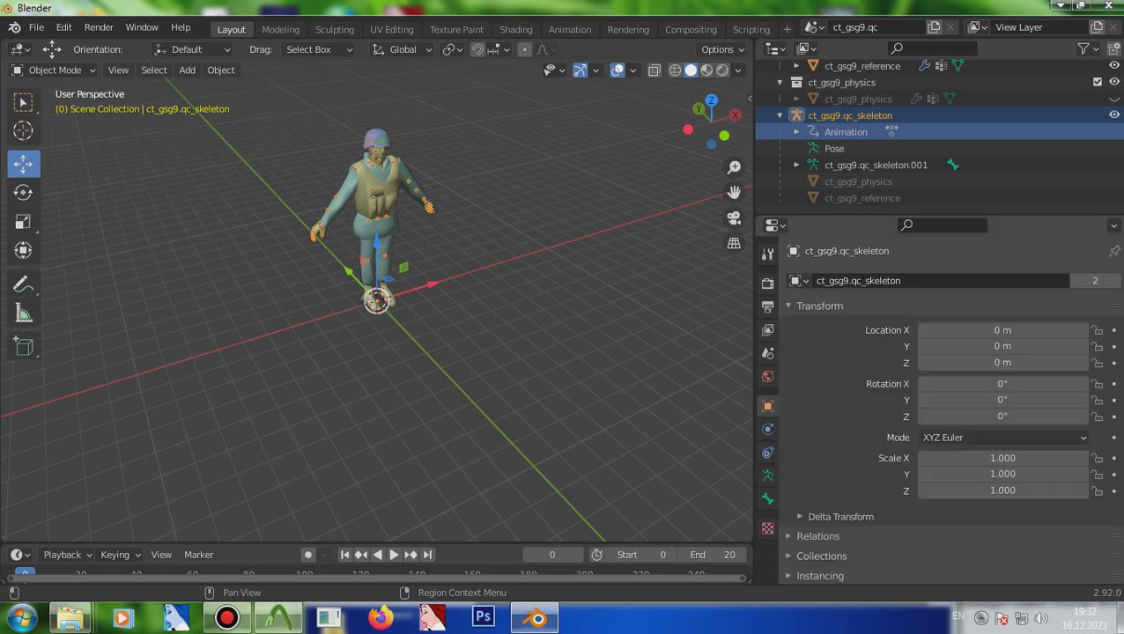
click(817, 536)
scroll(881, 458, down, 3)
click(1004, 462)
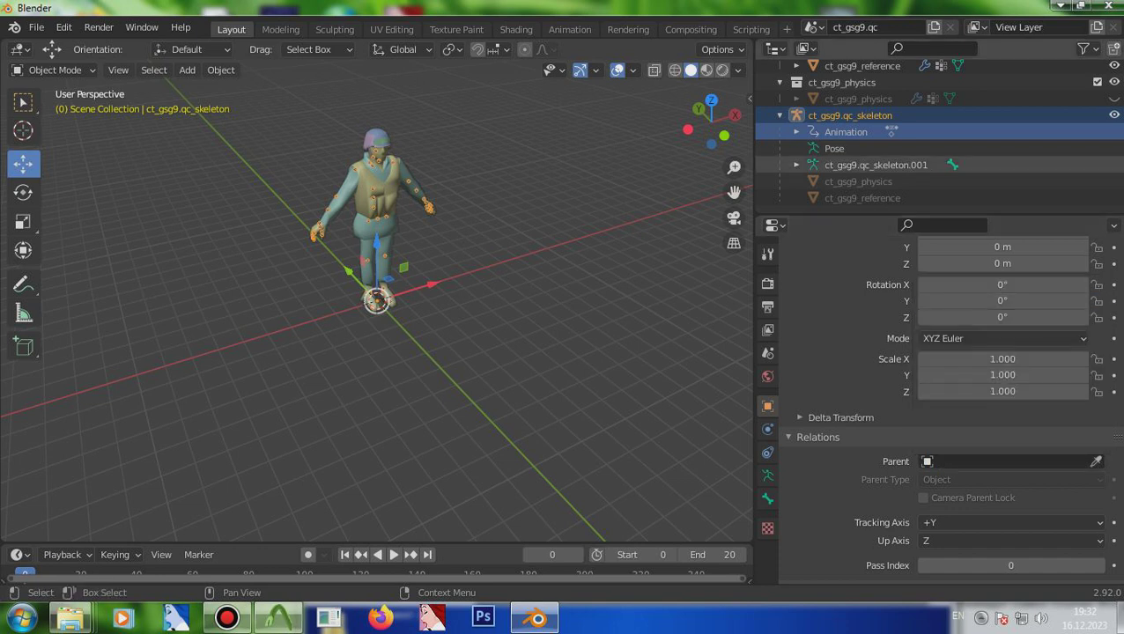
click(850, 115)
scroll(934, 396, up, 3)
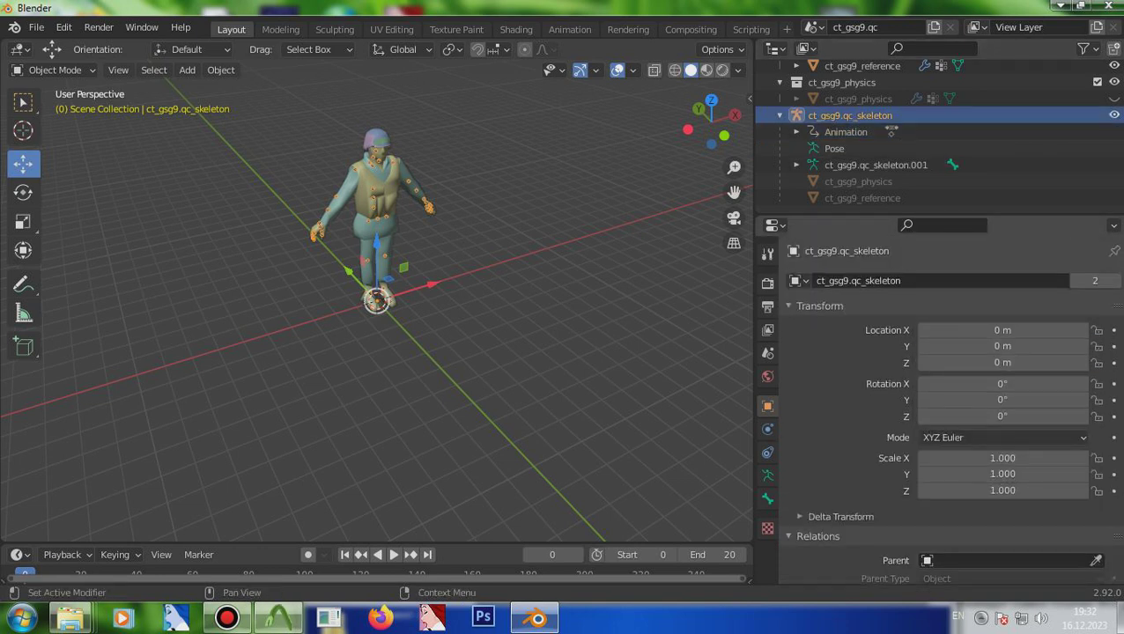
right_click(364, 160)
key(Escape)
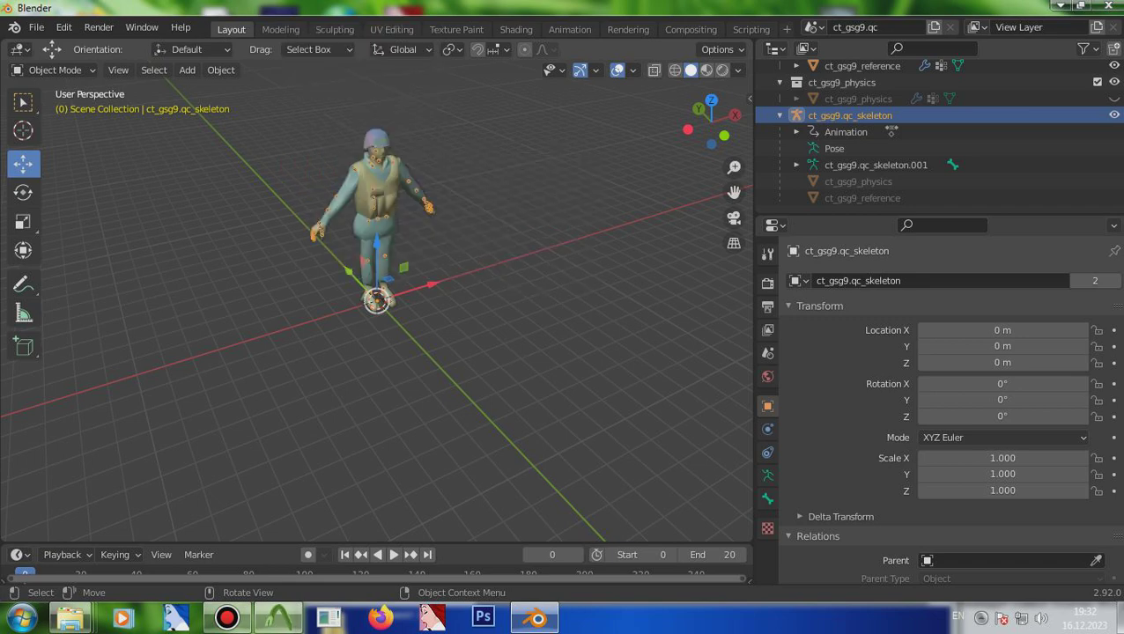